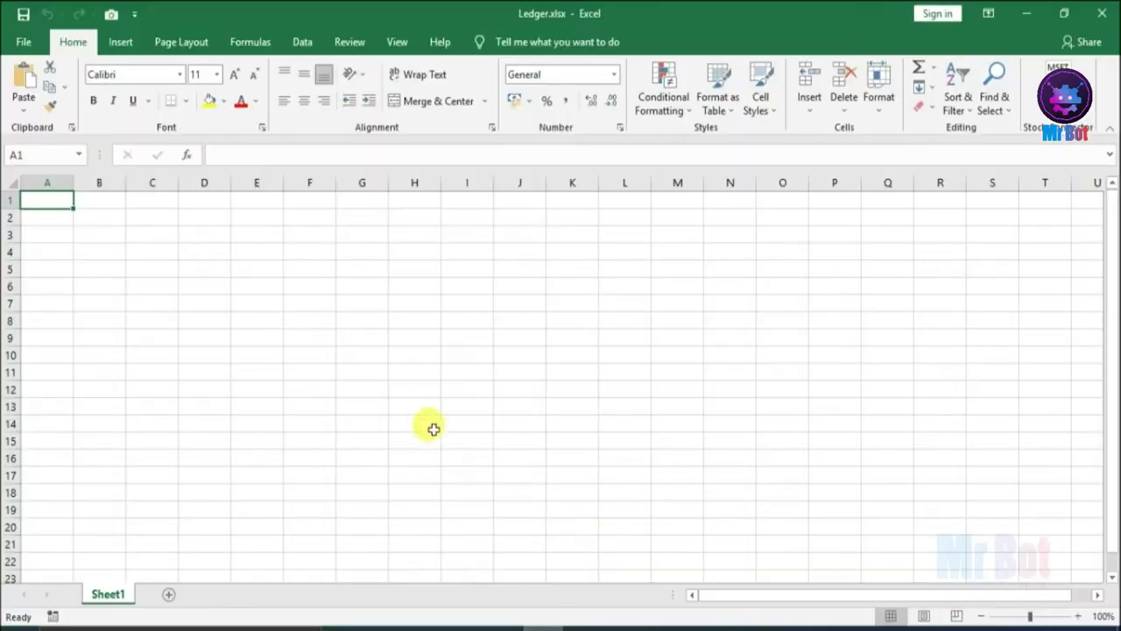
Enter the headings S.No, Customer Name and Email_ID in cells A3 to C3
{"action": "left_click", "coordinate": [197, 407]}
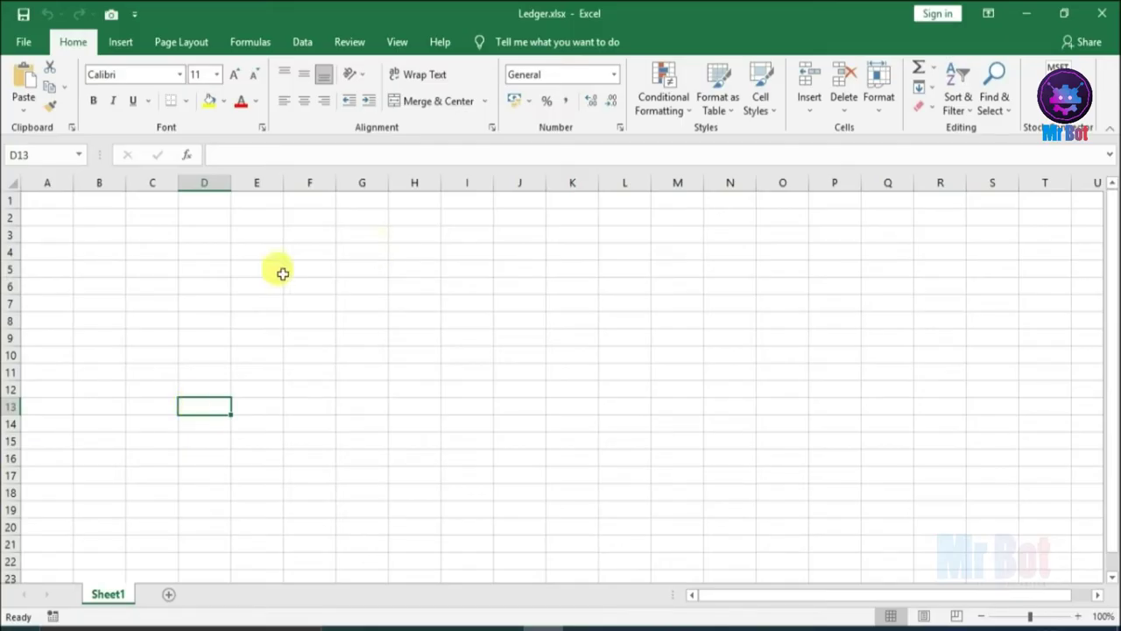
{"action": "left_click", "coordinate": [166, 297]}
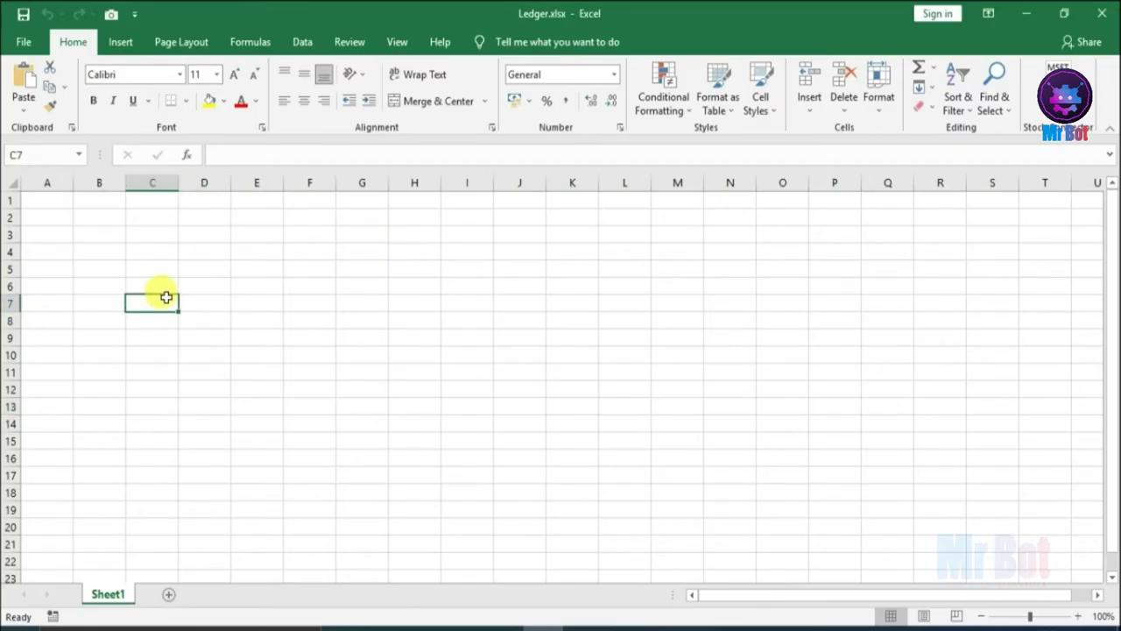
{"action": "left_click", "coordinate": [417, 265]}
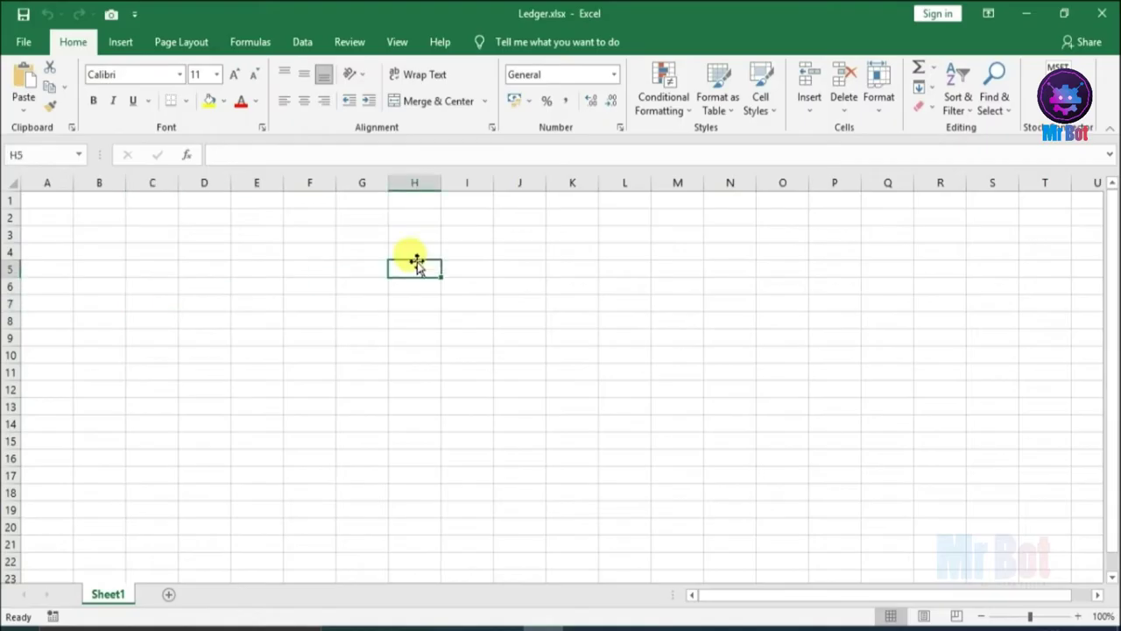
{"action": "left_click", "coordinate": [45, 235]}
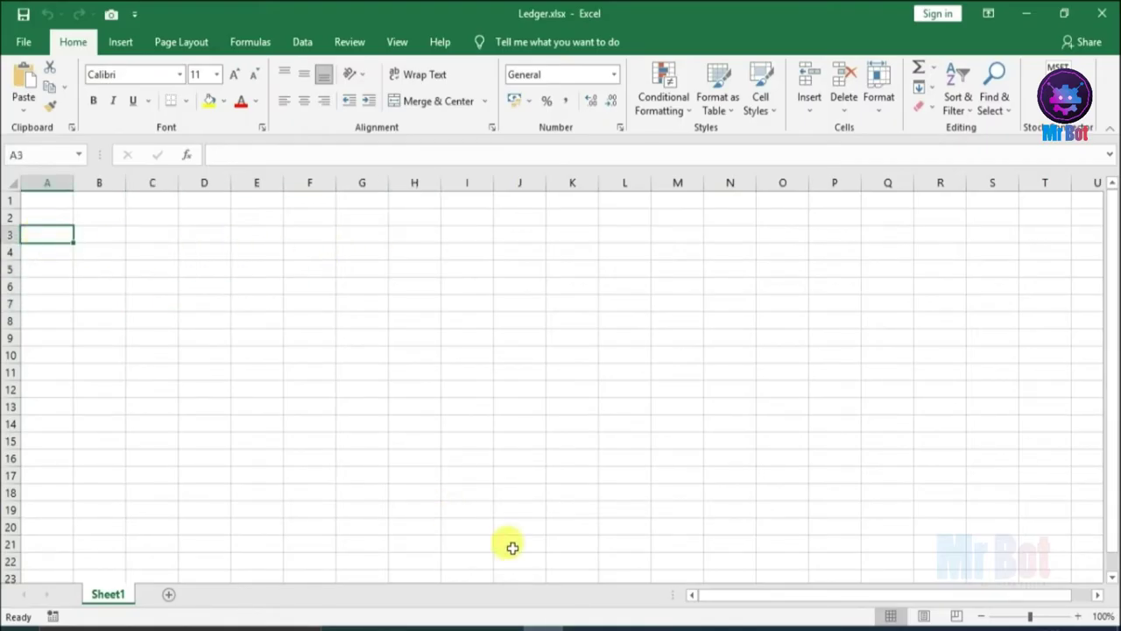
{"action": "type", "text": "S.No"}
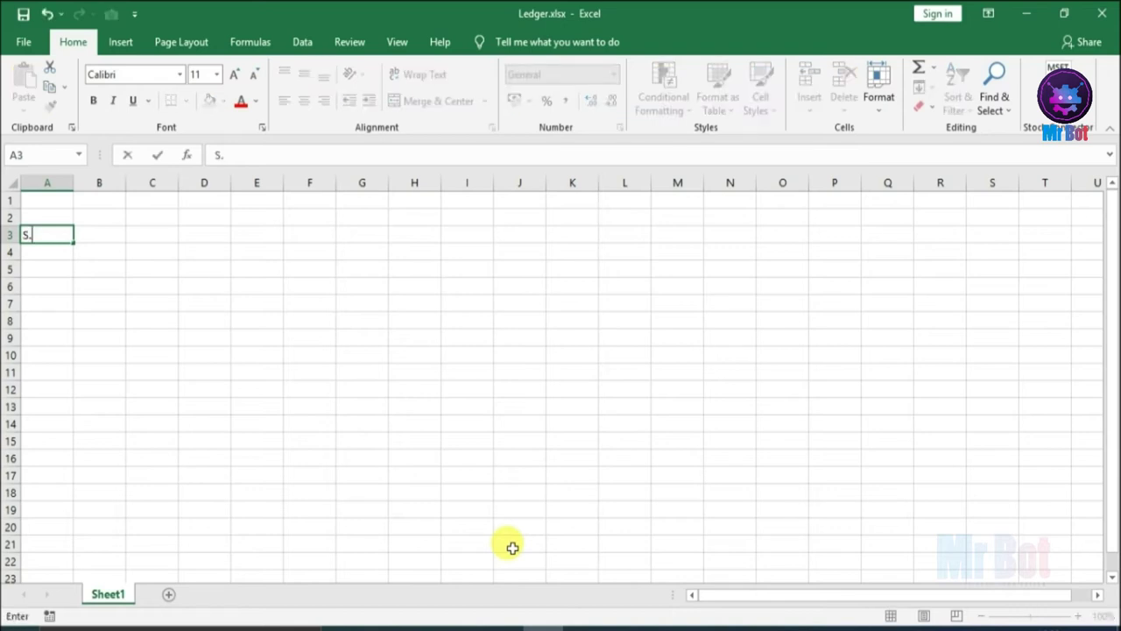
{"action": "key", "text": "Tab"}
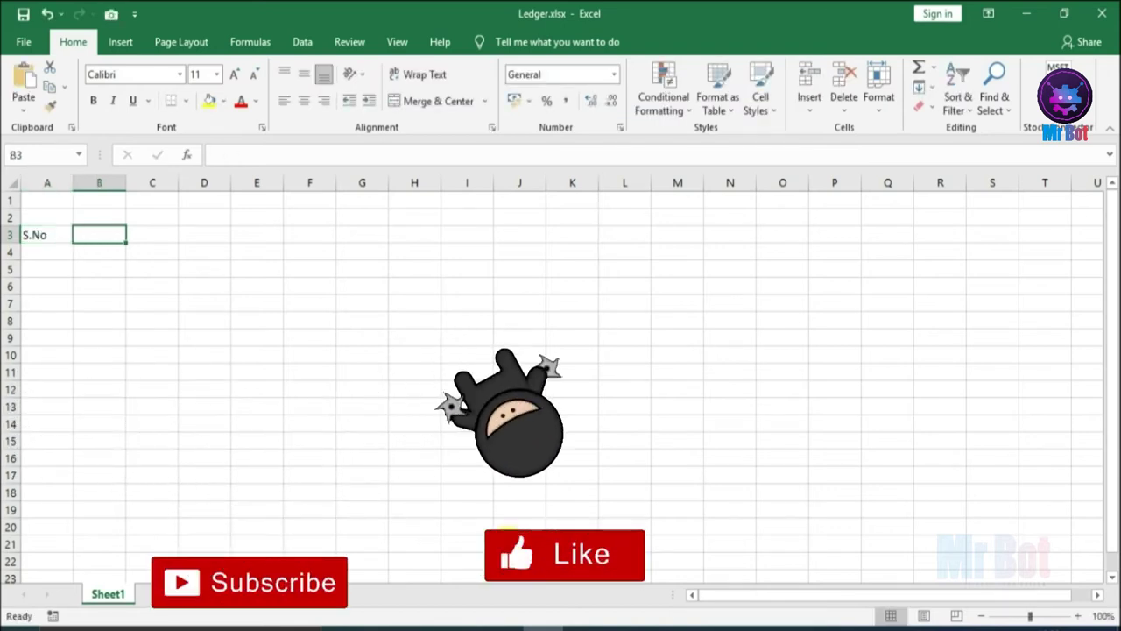
{"action": "type", "text": "C"}
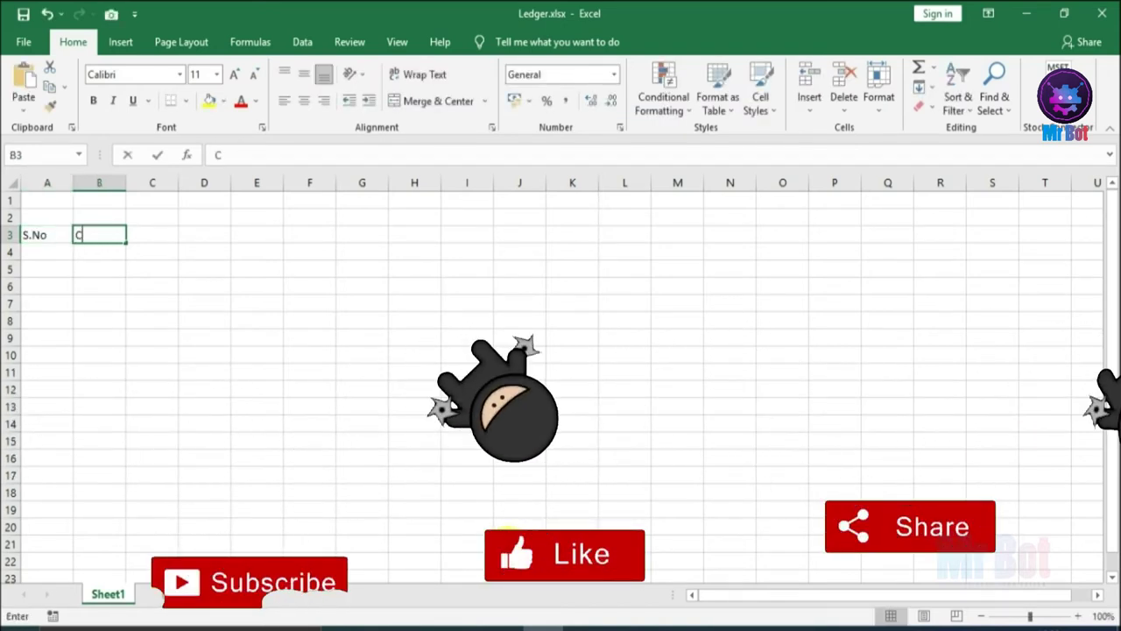
{"action": "type", "text": "ustomer"}
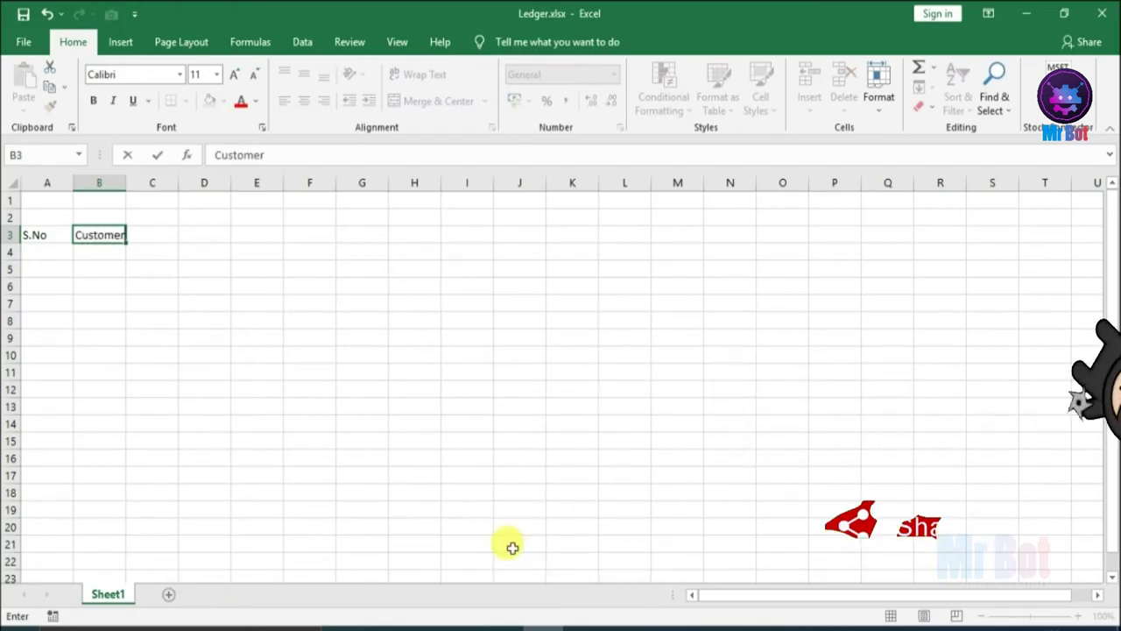
{"action": "type", "text": " Name"}
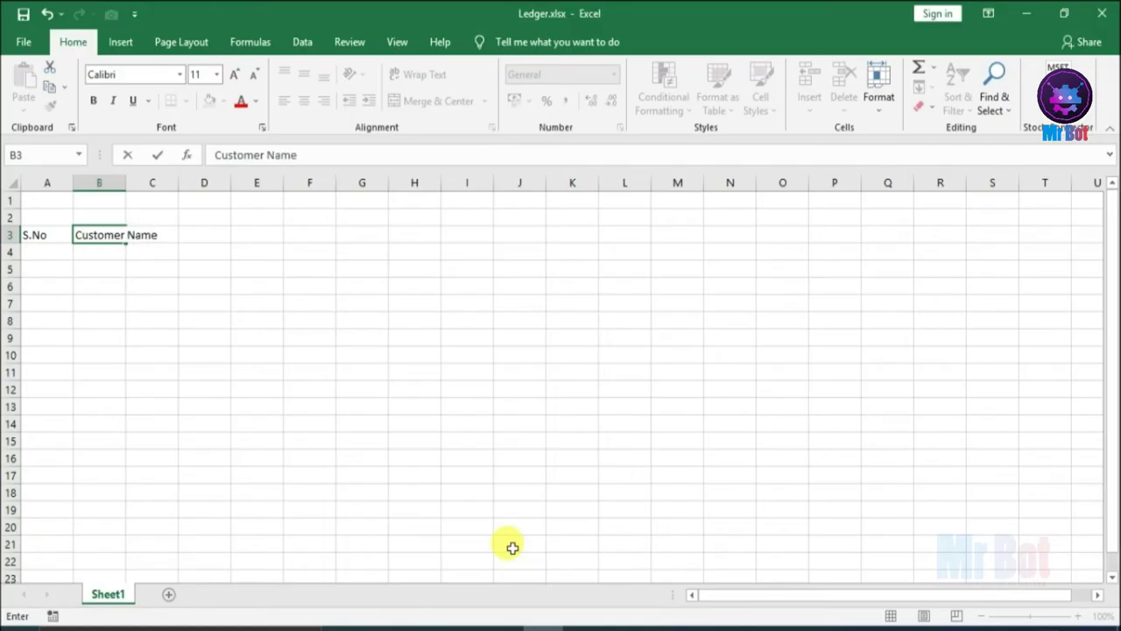
{"action": "key", "text": "Tab"}
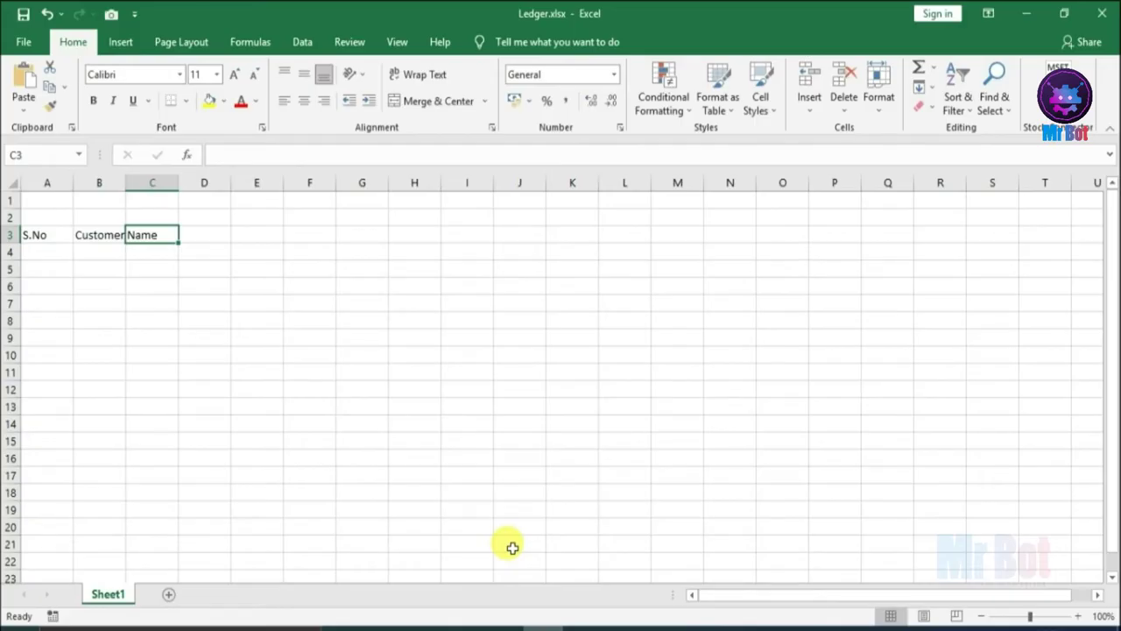
{"action": "type", "text": "Email_ID"}
{"action": "key", "text": "Tab"}
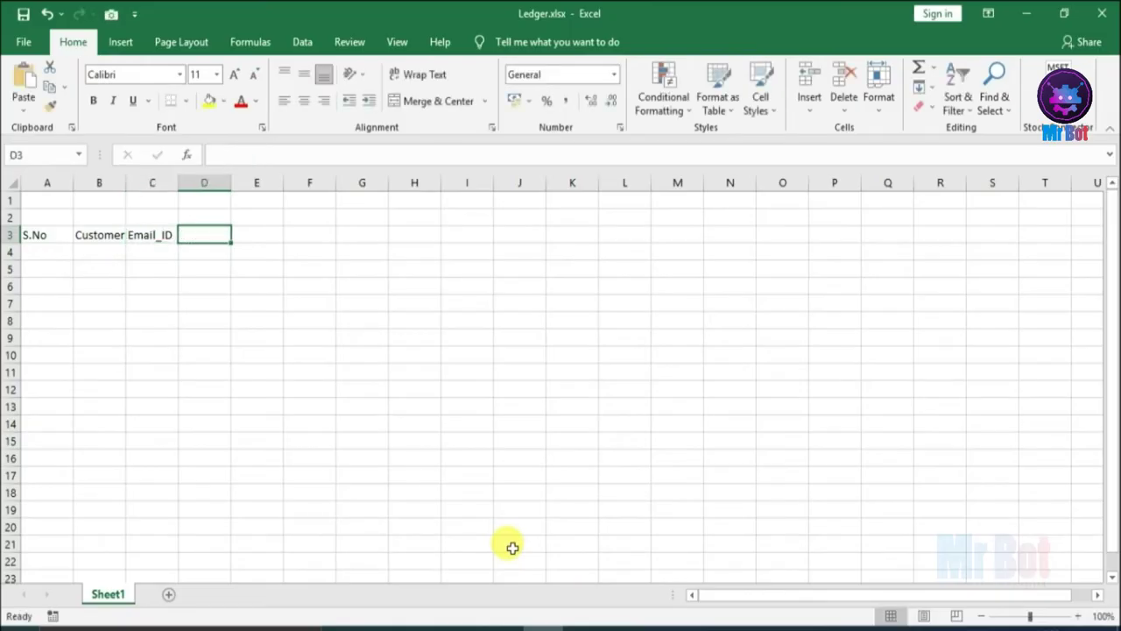
Add the headings Mobile, Address, Account Balance, Dr / Cr and Goto Account in D3 to H3
{"action": "type", "text": "Mobile"}
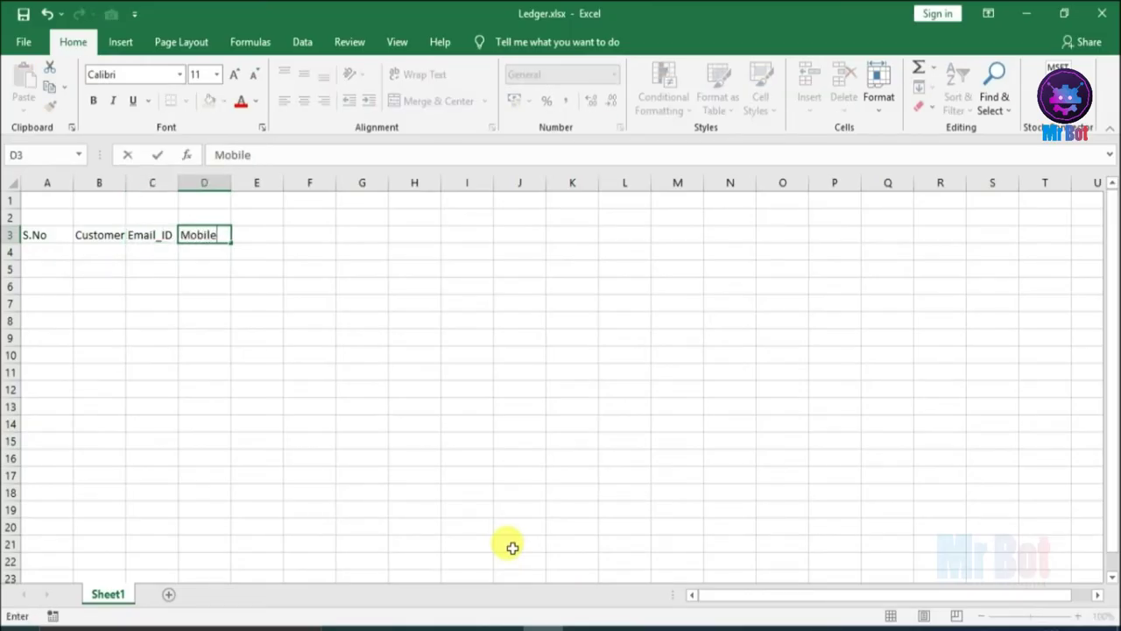
{"action": "key", "text": "Tab"}
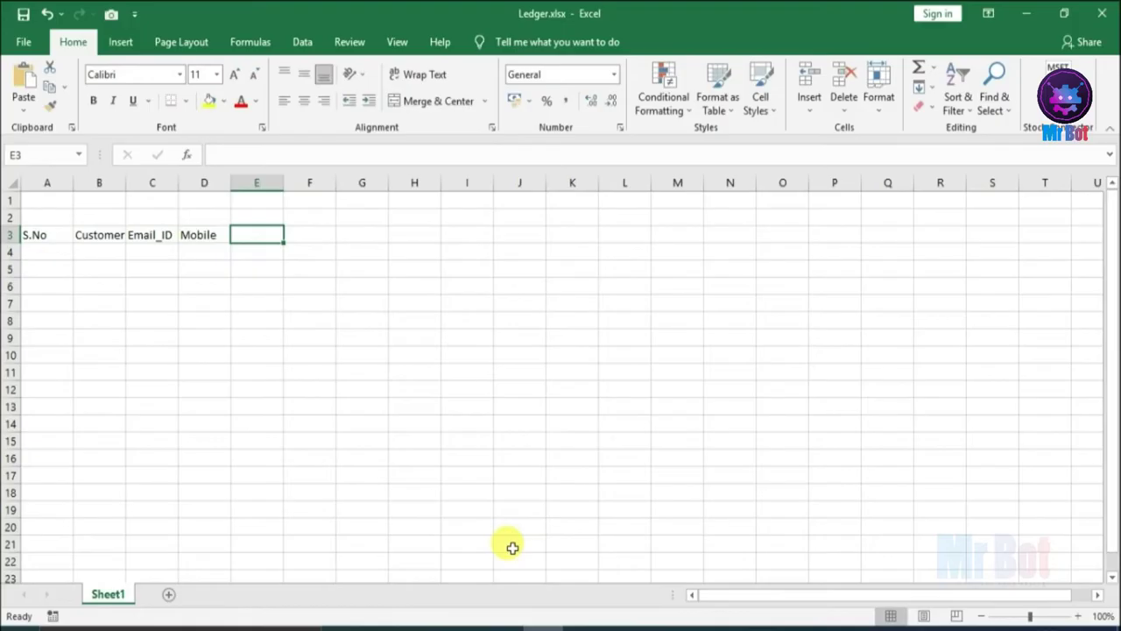
{"action": "type", "text": "Address"}
{"action": "key", "text": "Tab"}
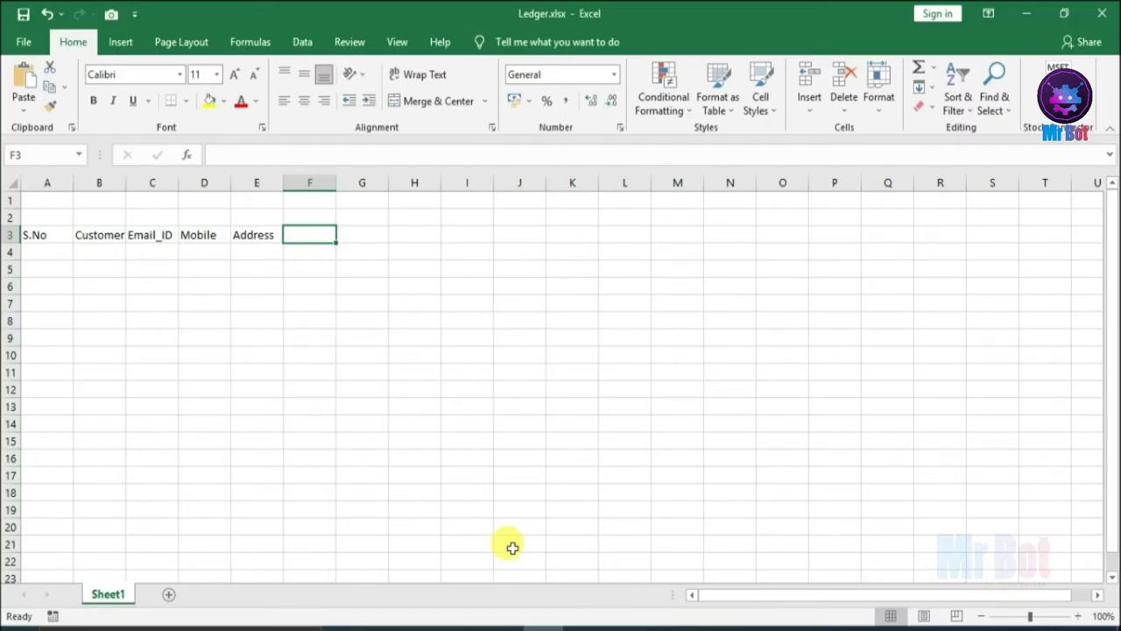
{"action": "type", "text": "Acc"}
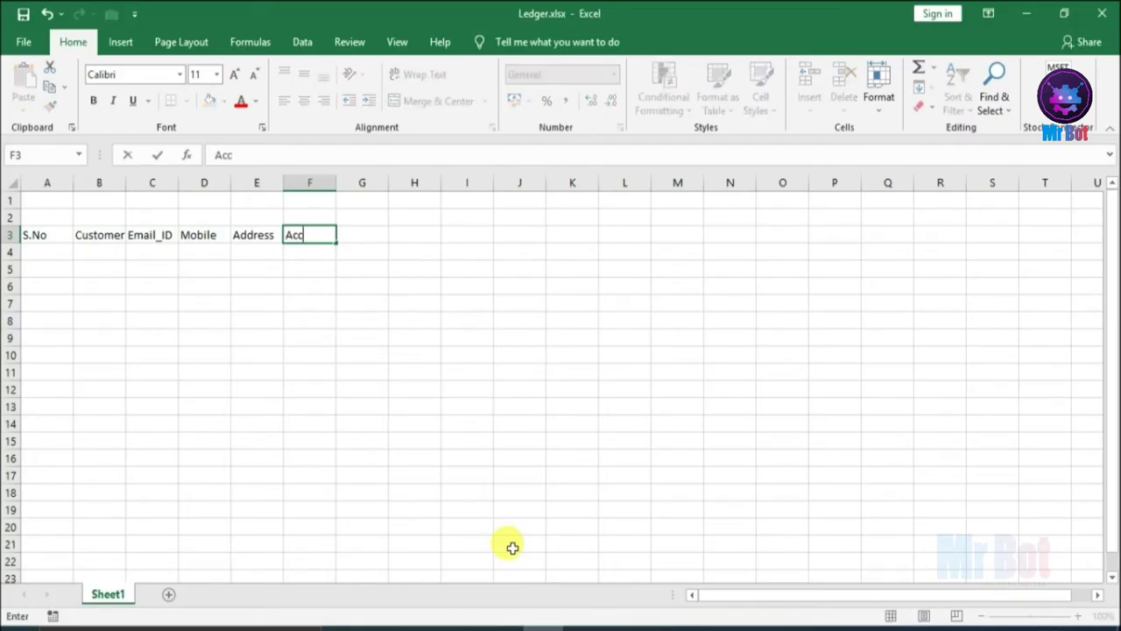
{"action": "type", "text": "ount"}
{"action": "type", "text": " Ba"}
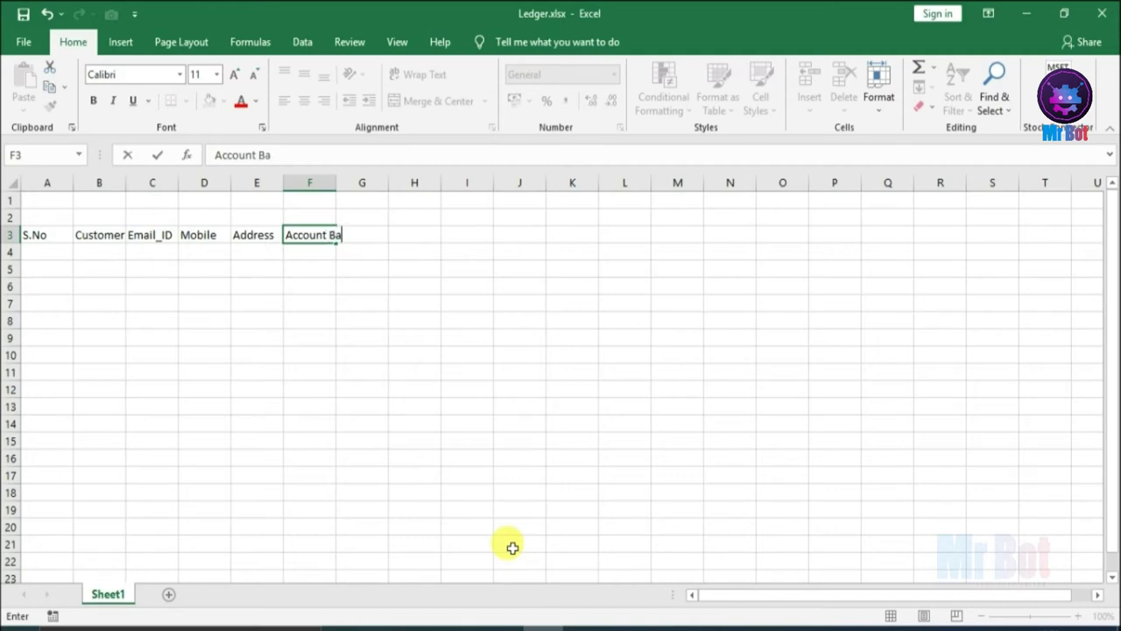
{"action": "type", "text": "lance"}
{"action": "key", "text": "Tab"}
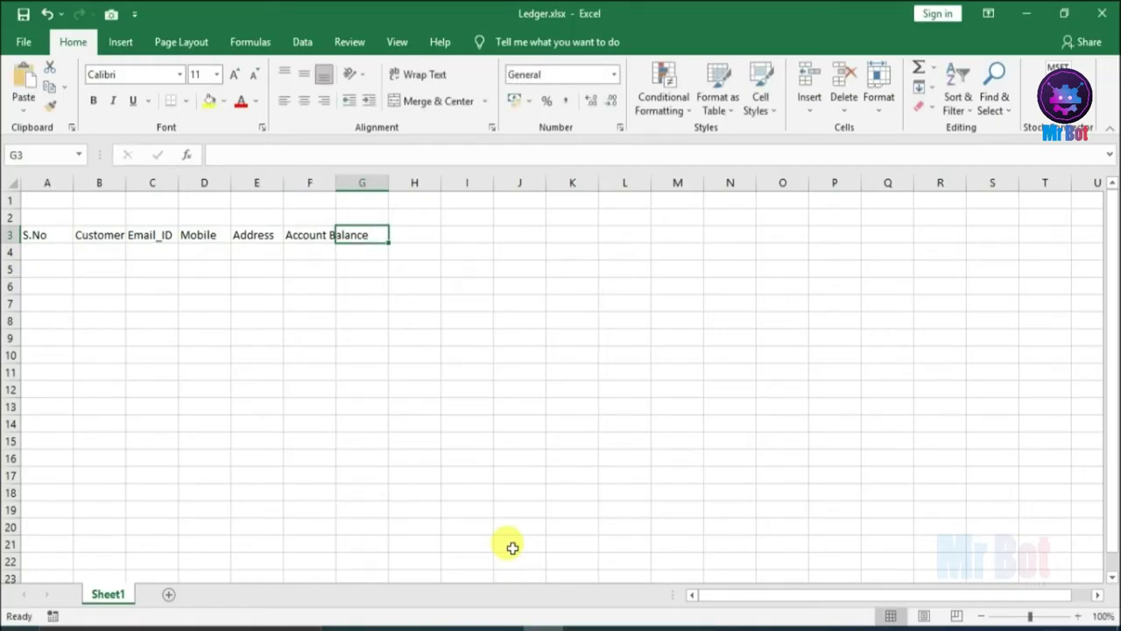
{"action": "type", "text": "Dr"}
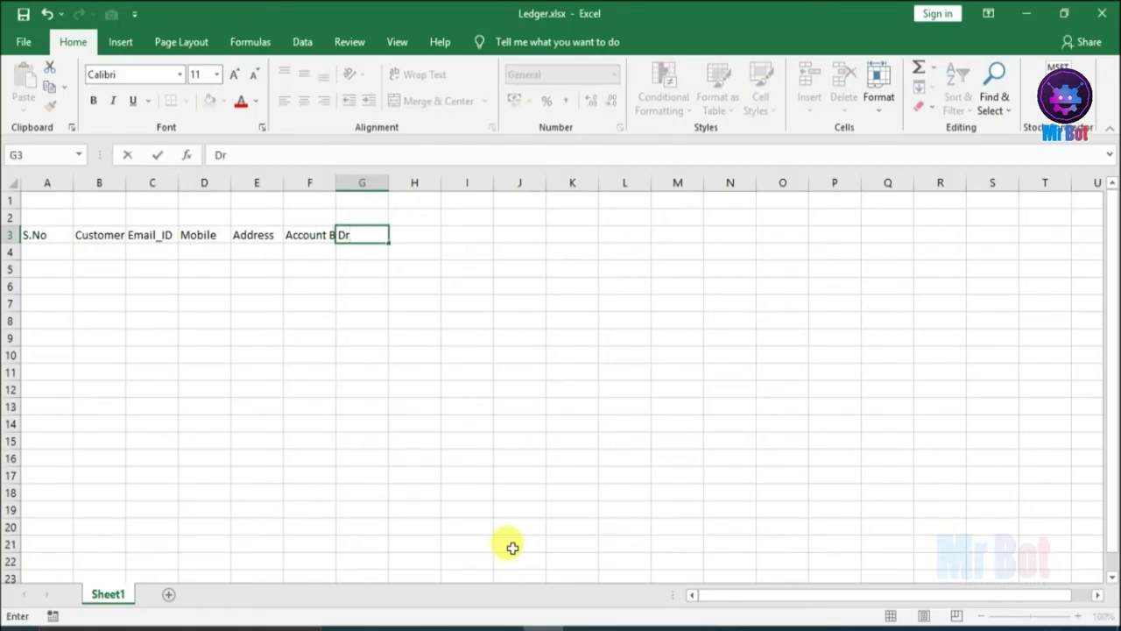
{"action": "type", "text": " /"}
{"action": "type", "text": " Cr"}
{"action": "key", "text": "Tab"}
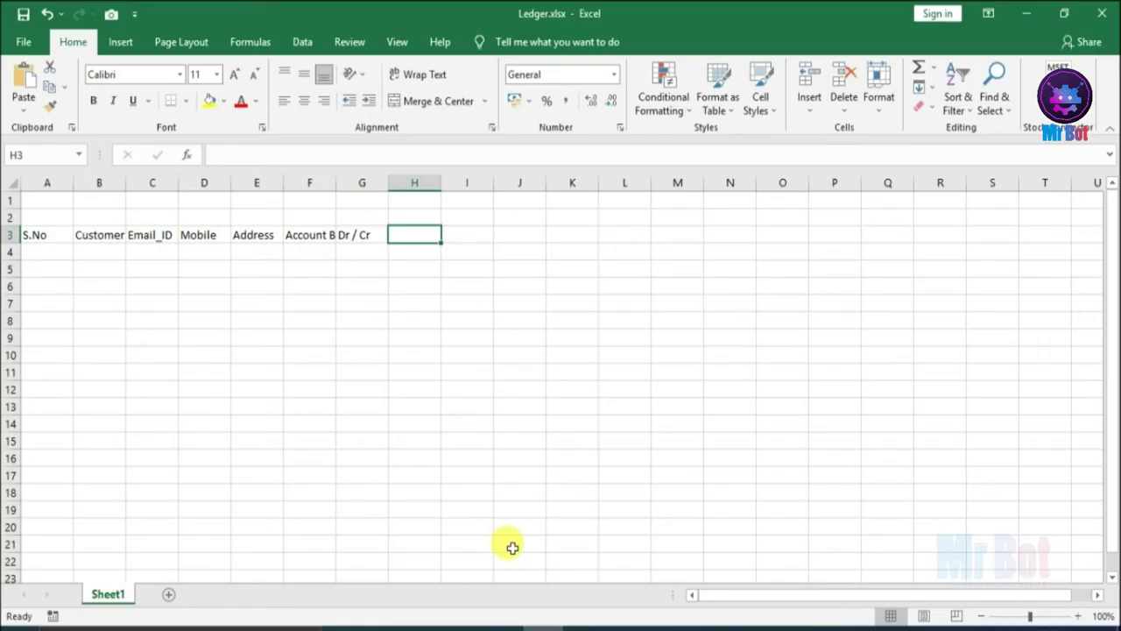
{"action": "type", "text": "Goto Account"}
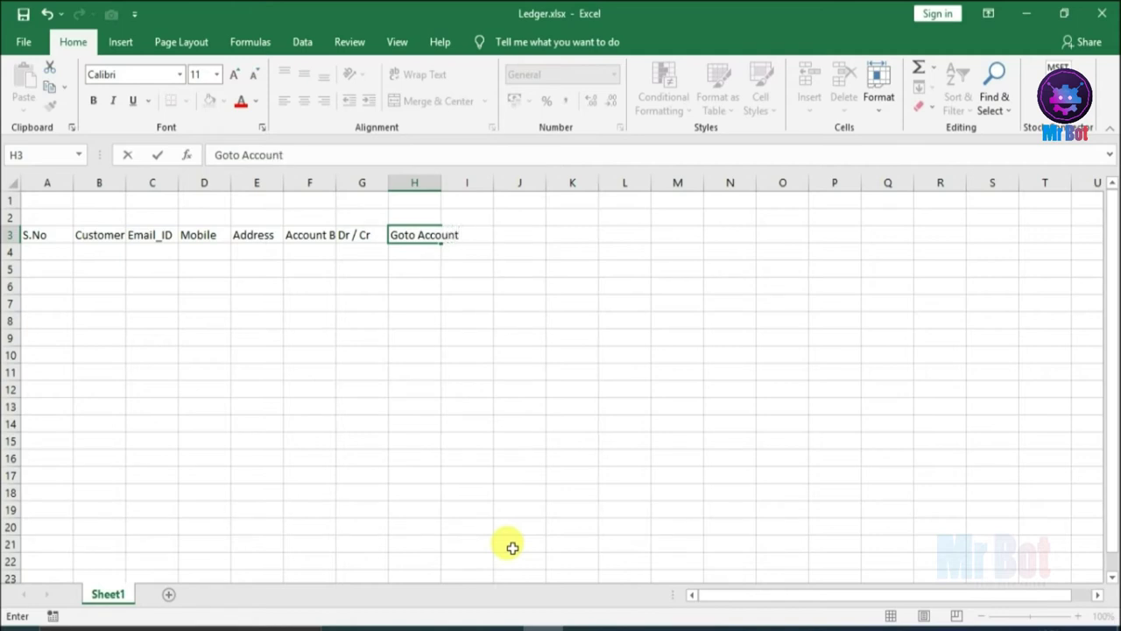
{"action": "key", "text": "Return"}
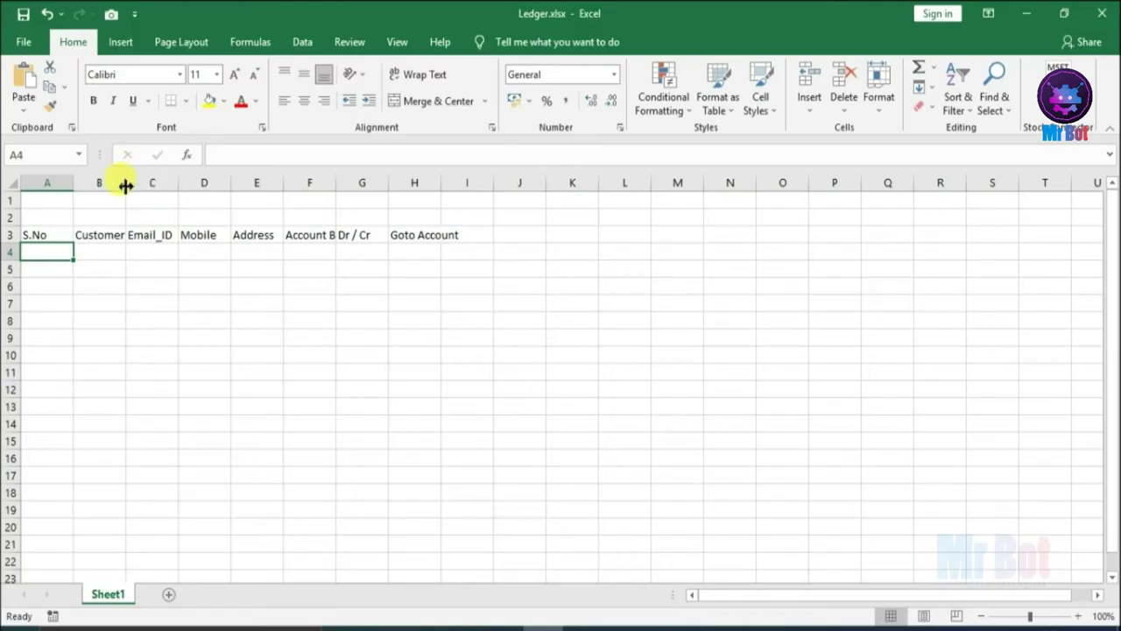
Widen column B and the following heading columns so Customer Name through Goto Account show fully
{"action": "left_click_drag", "start_coordinate": [126, 185], "coordinate": [863, 187]}
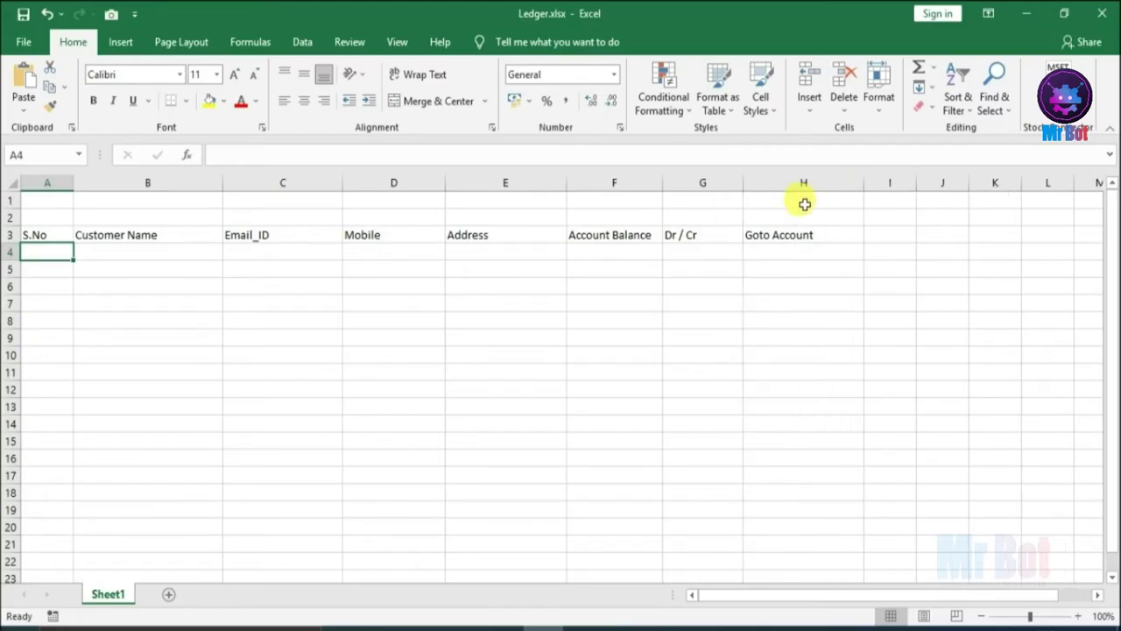
{"action": "left_click", "coordinate": [689, 235]}
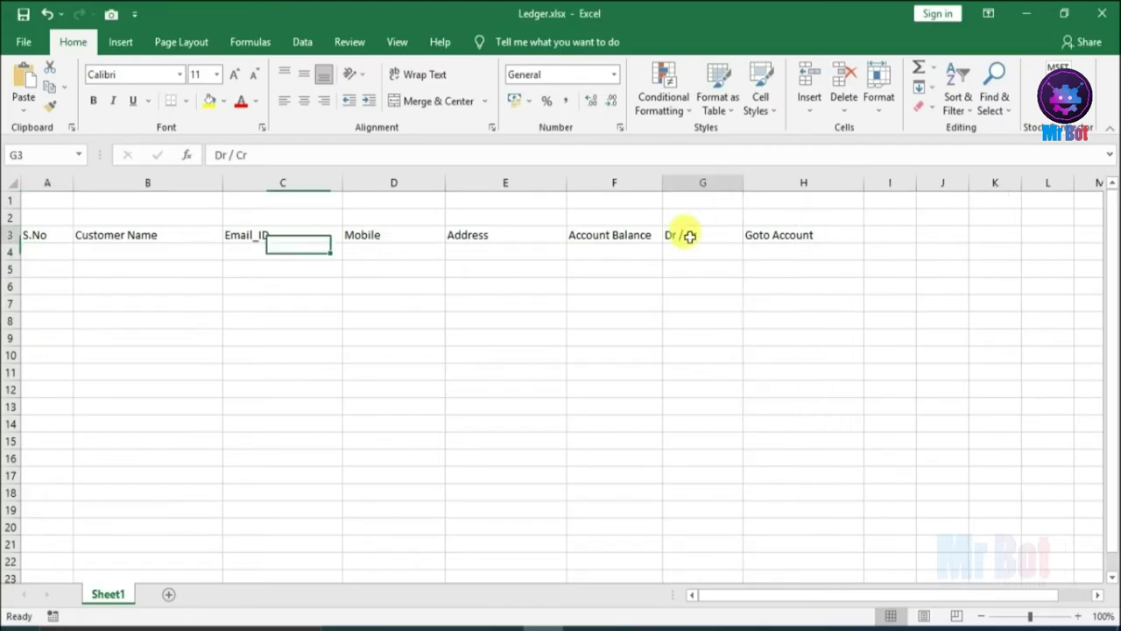
Merge A1:H2 with wrapped, middle-aligned text and enter the title 'INDEX / Customer Summary'
{"action": "left_click", "coordinate": [54, 203]}
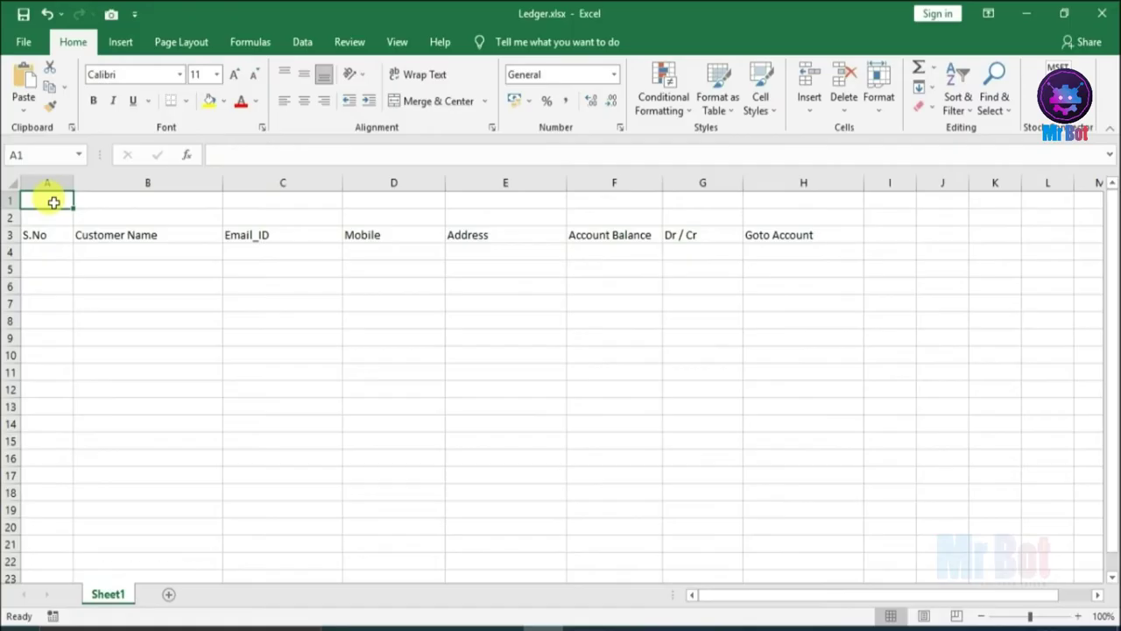
{"action": "key", "text": "shift+Right"}
{"action": "key", "text": "shift+Right"}
{"action": "key", "text": "shift+Right"}
{"action": "key", "text": "shift+Right"}
{"action": "key", "text": "shift+Right"}
{"action": "key", "text": "shift+Right"}
{"action": "key", "text": "shift+Down"}
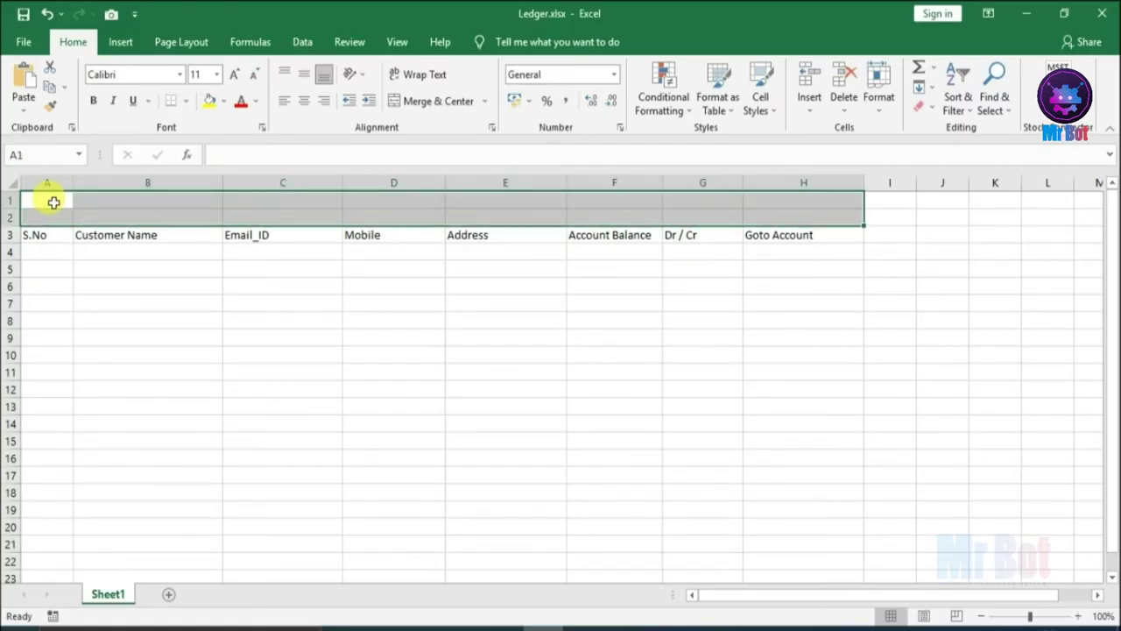
{"action": "left_click", "coordinate": [431, 101]}
{"action": "left_click", "coordinate": [411, 75]}
{"action": "left_click", "coordinate": [305, 76]}
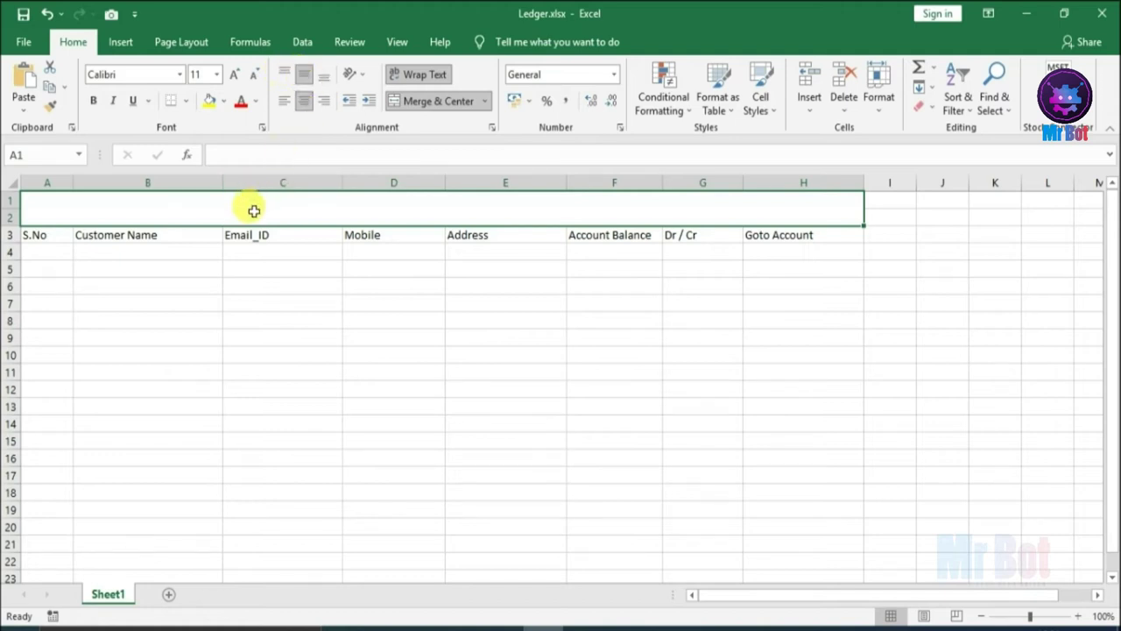
{"action": "type", "text": "INDEX / Customer"}
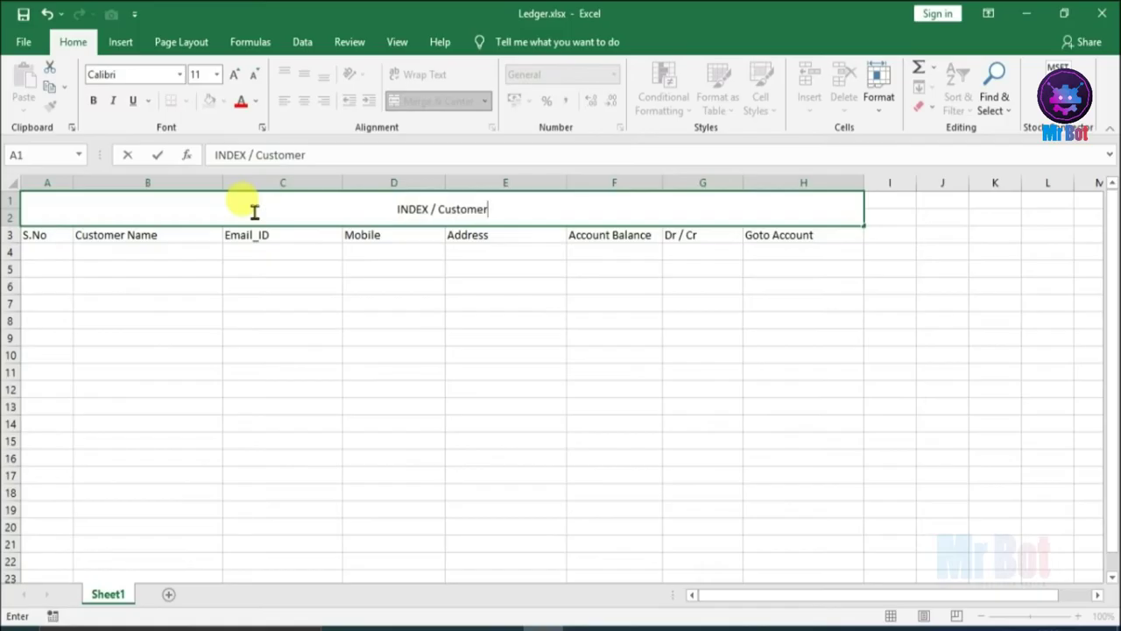
{"action": "type", "text": " Summary"}
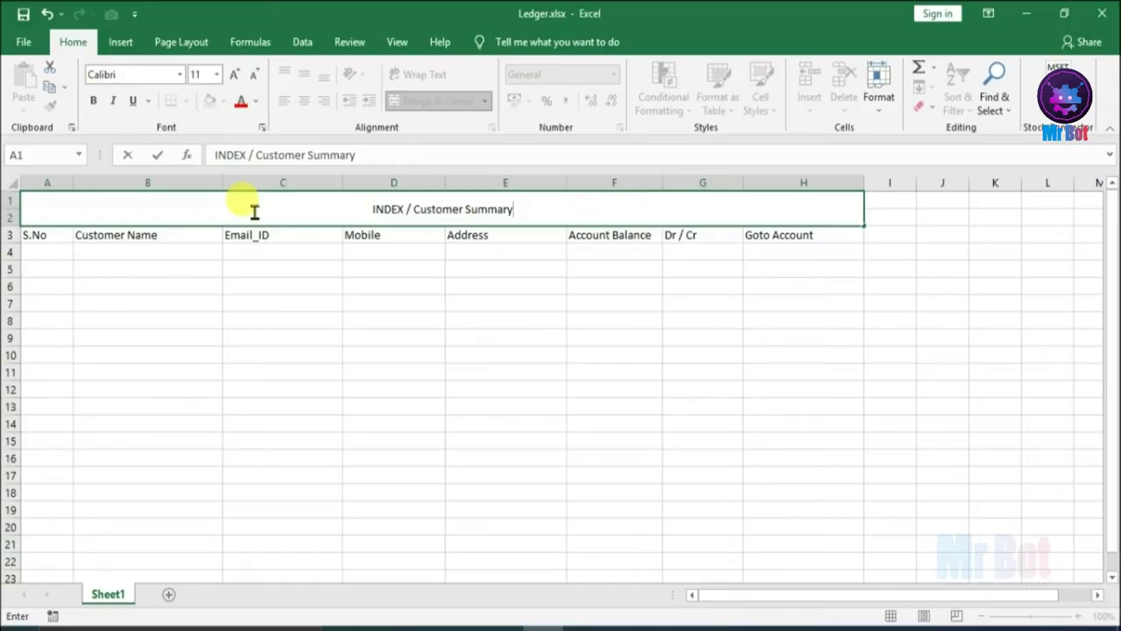
{"action": "key", "text": "Return"}
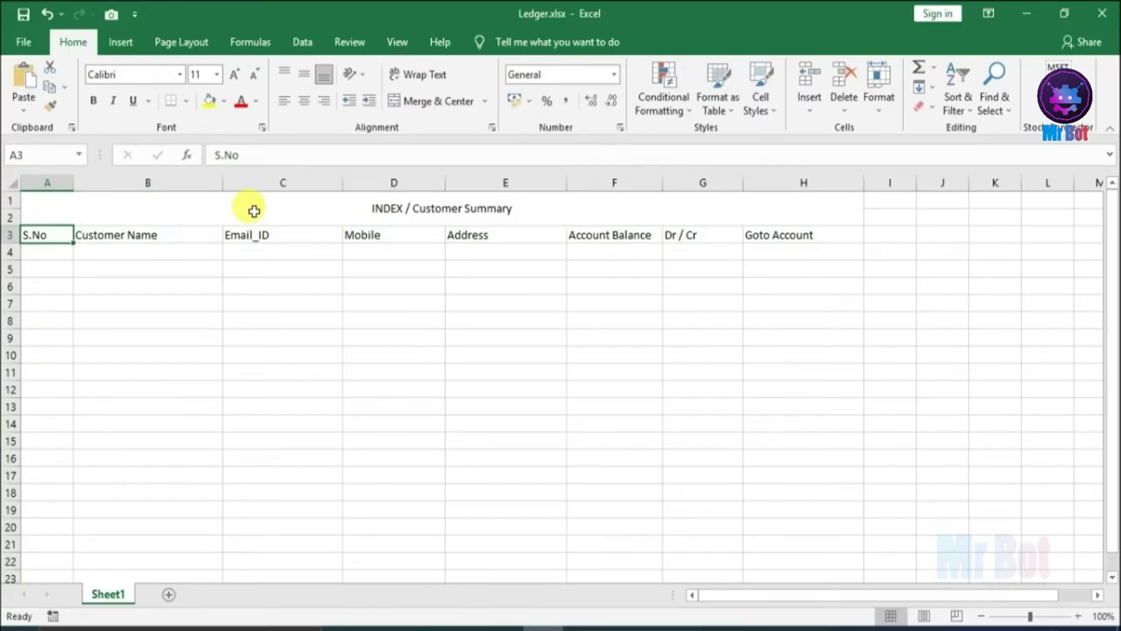
Enter 1 in A4 and fill it down to A19 as a 1–16 series
{"action": "key", "text": "Down"}
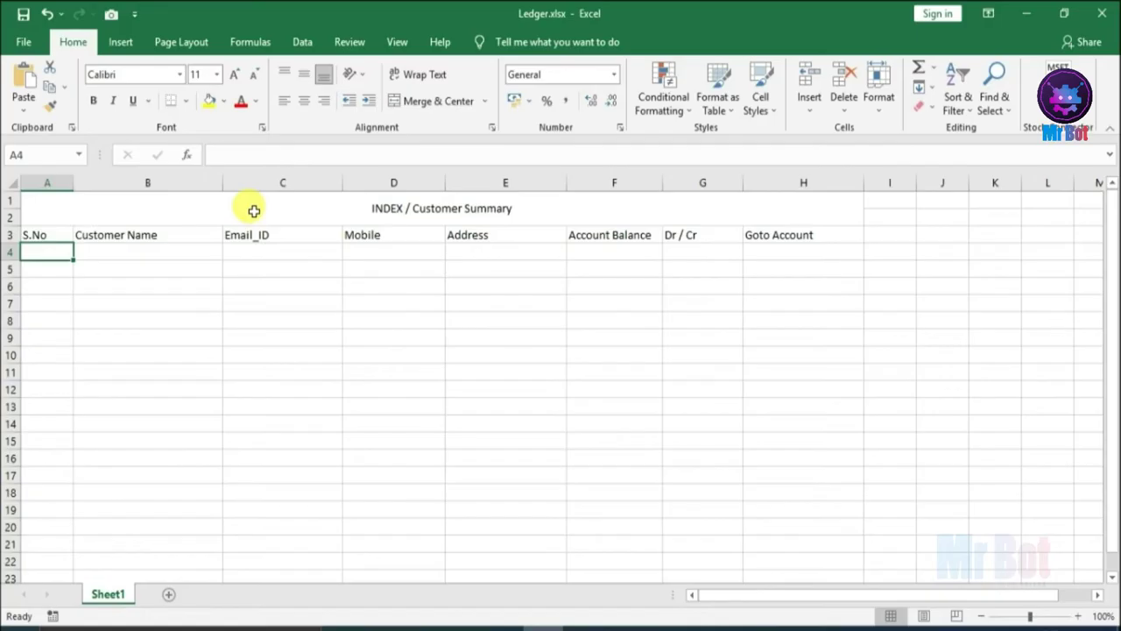
{"action": "type", "text": "1"}
{"action": "key", "text": "Return"}
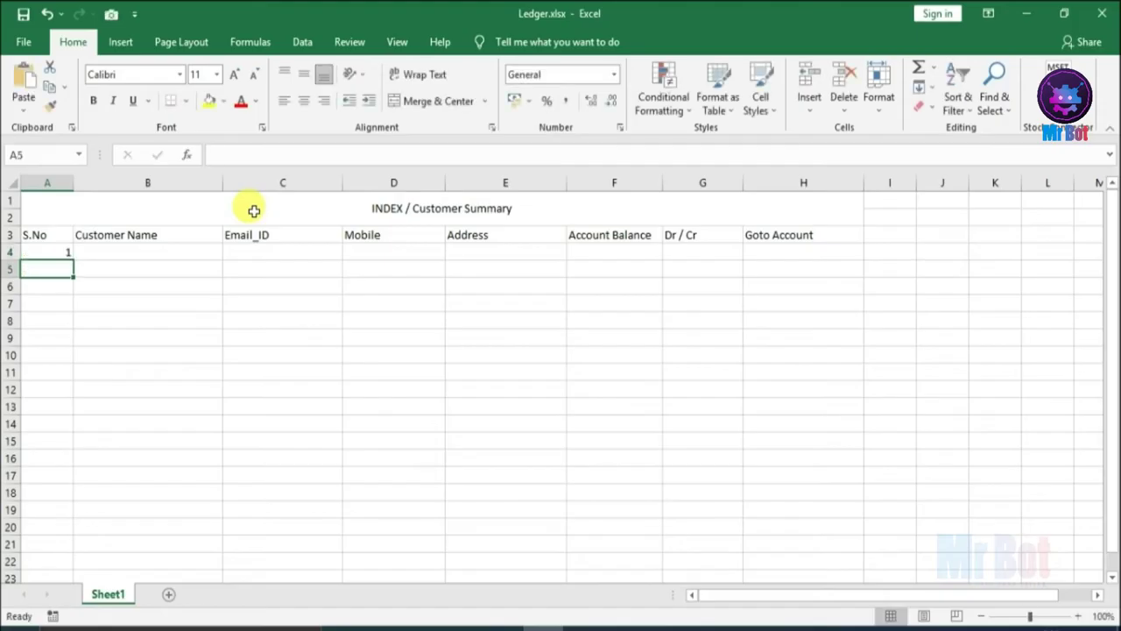
{"action": "key", "text": "Up"}
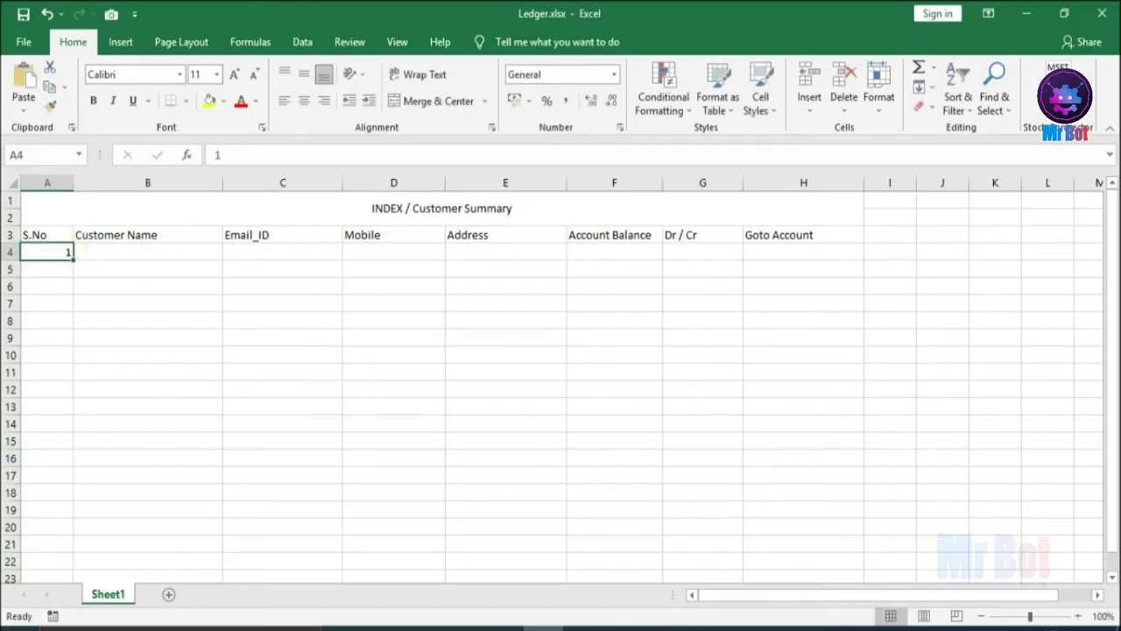
{"action": "left_click_drag", "start_coordinate": [74, 260], "coordinate": [60, 517]}
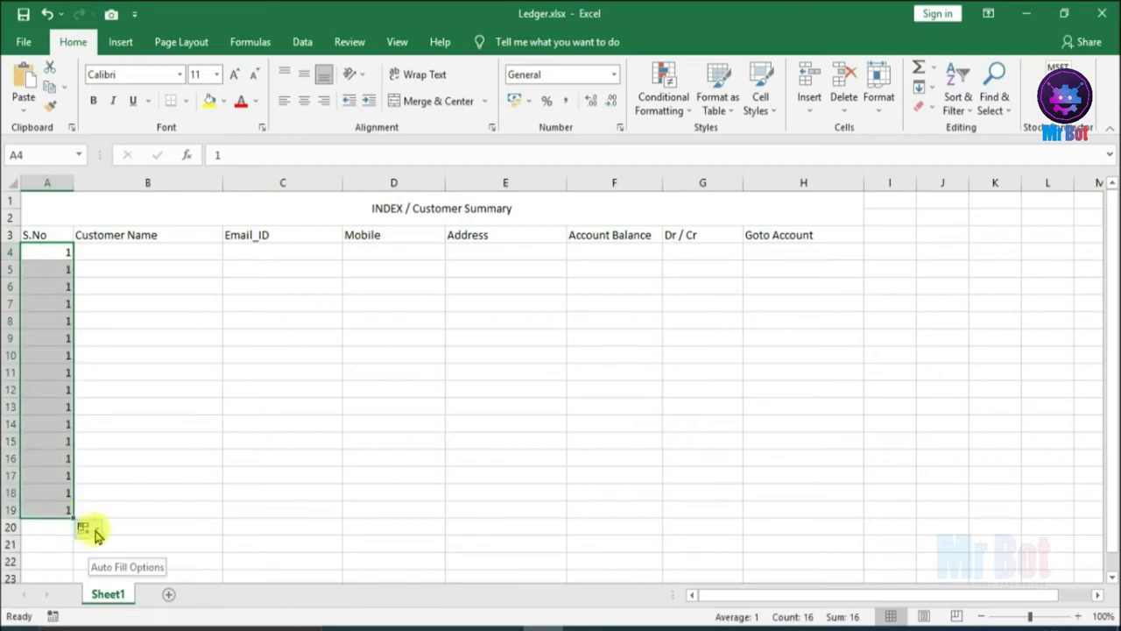
{"action": "left_click", "coordinate": [95, 532]}
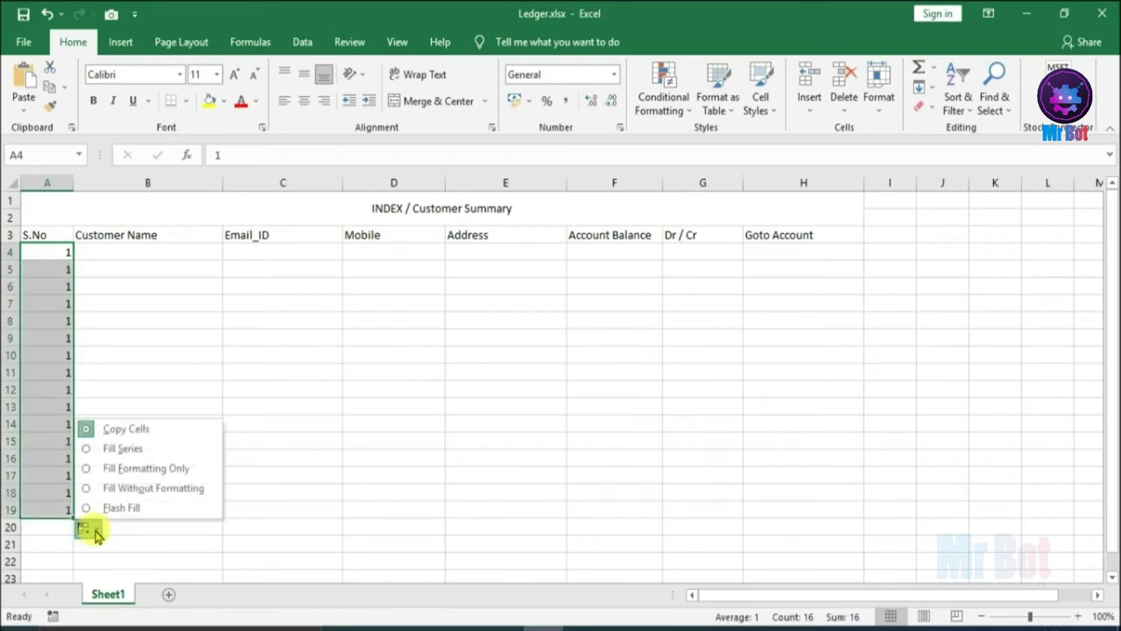
{"action": "left_click", "coordinate": [138, 449]}
Centre the serial numbers in column A
{"action": "left_click", "coordinate": [306, 105]}
{"action": "left_click", "coordinate": [307, 105]}
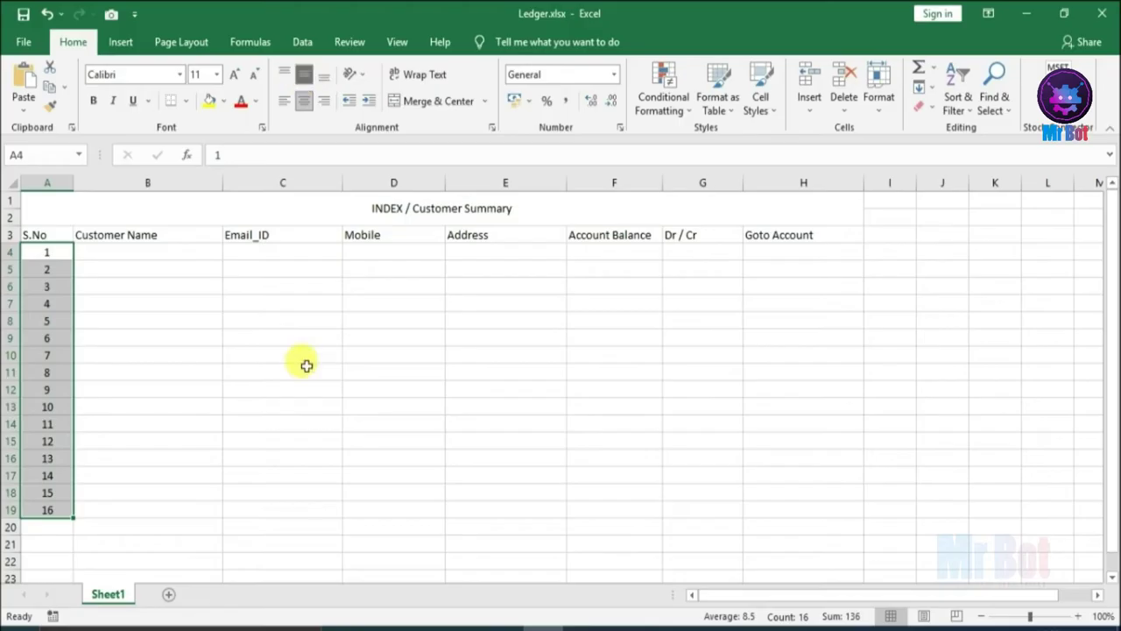
{"action": "left_click", "coordinate": [323, 418]}
{"action": "left_click", "coordinate": [646, 354]}
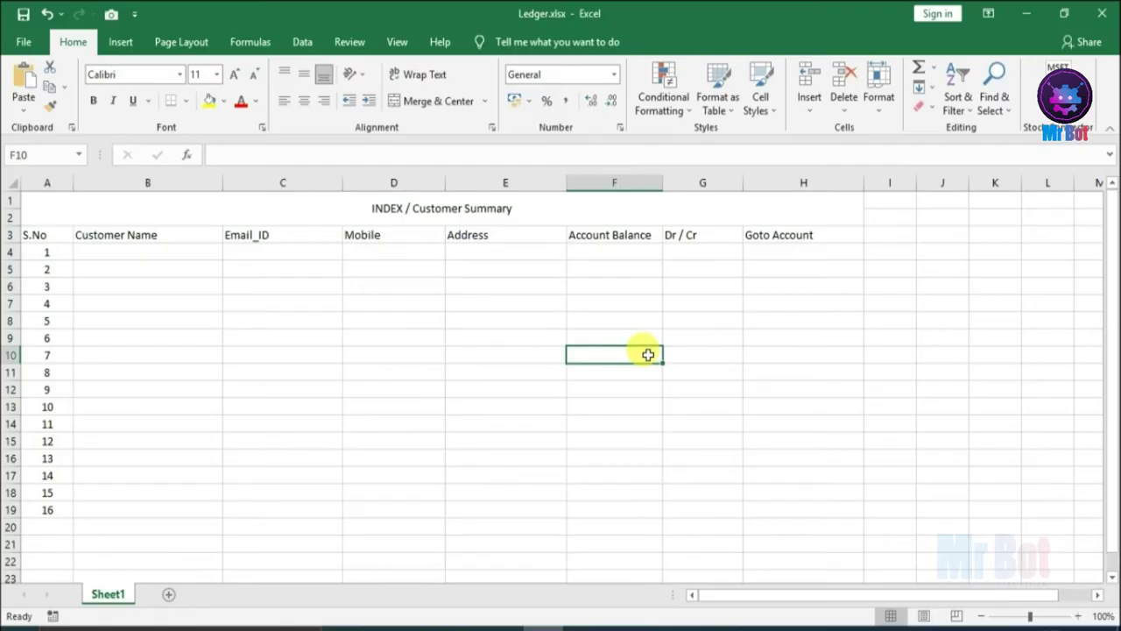
Enlarge the title to 14 pt and give it a yellow fill
{"action": "left_click", "coordinate": [339, 205]}
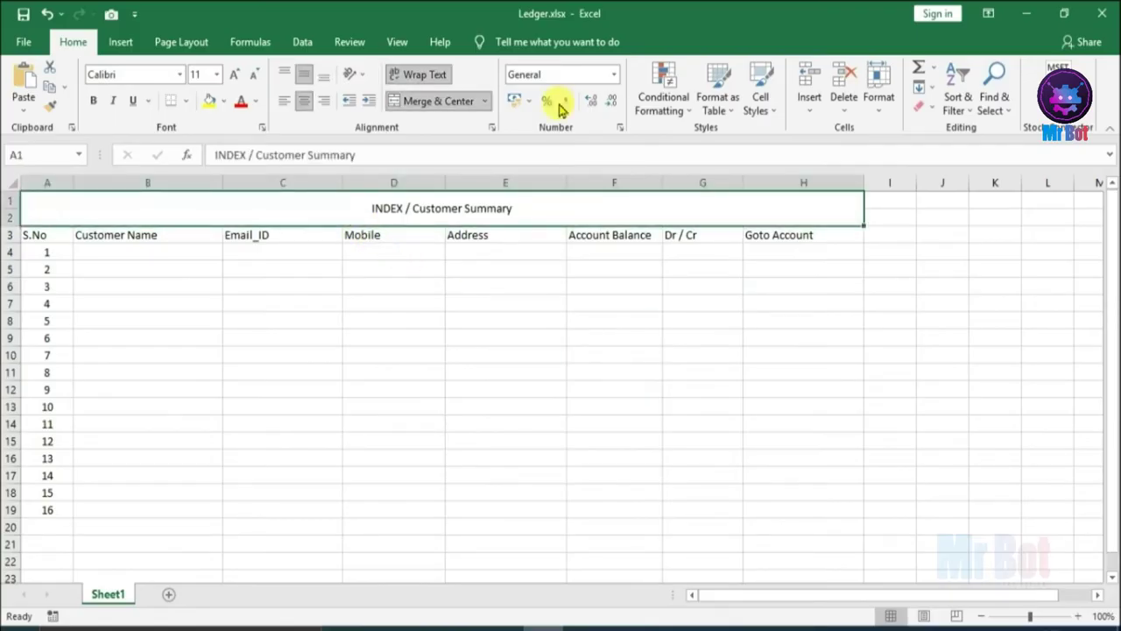
{"action": "left_click", "coordinate": [237, 77]}
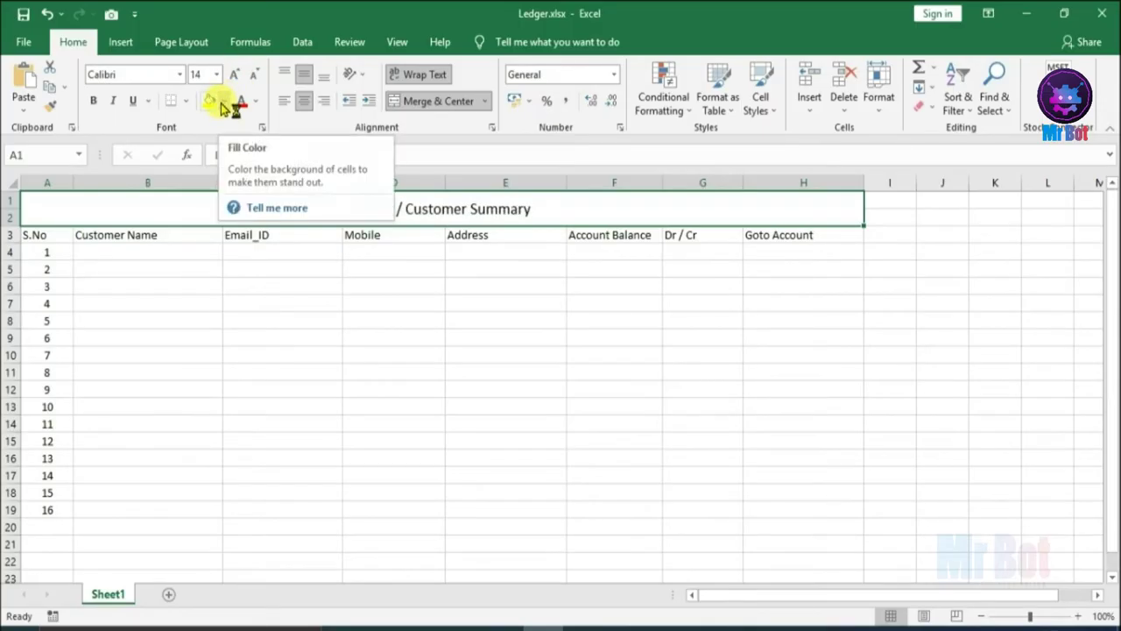
{"action": "left_click", "coordinate": [224, 100]}
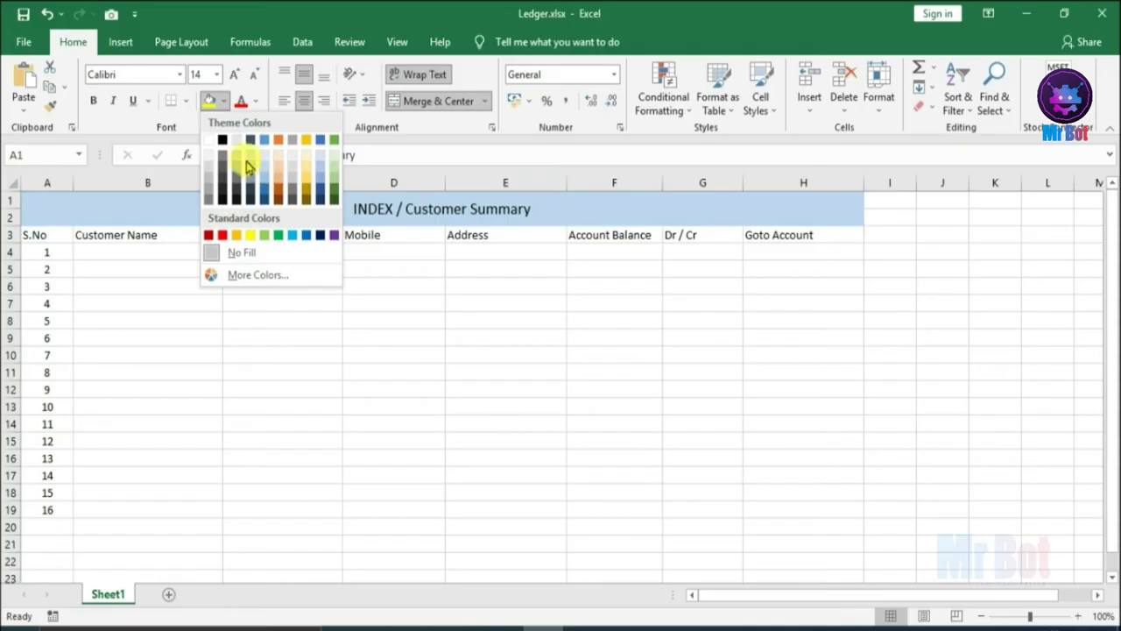
{"action": "left_click", "coordinate": [249, 236]}
Fill the header row A3:H3 with light blue
{"action": "left_click", "coordinate": [44, 234]}
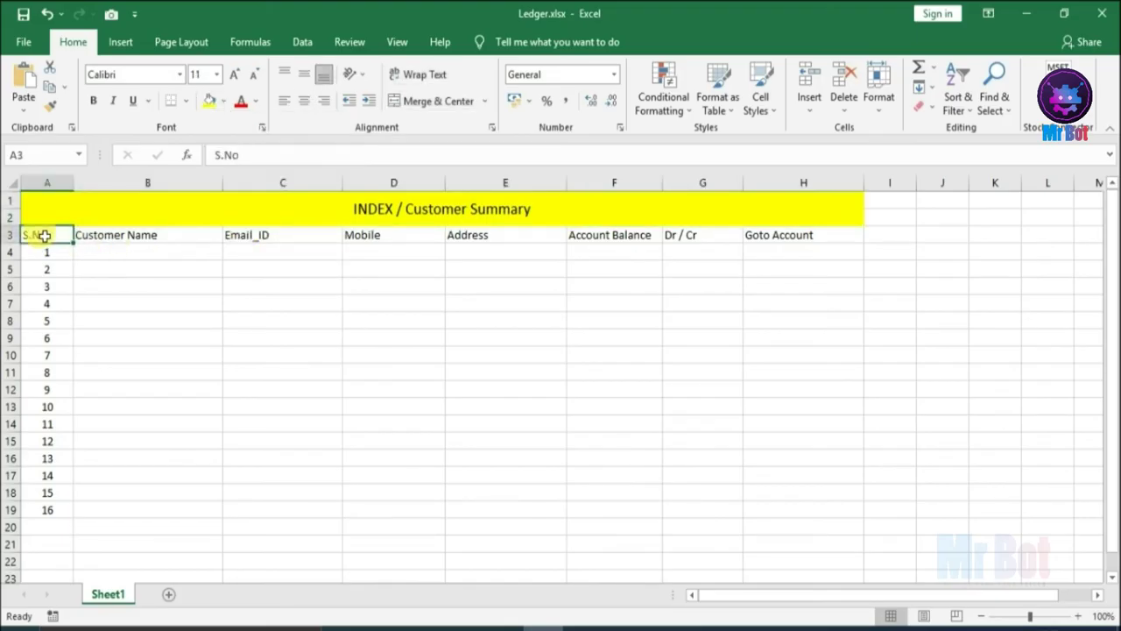
{"action": "key", "text": "shift+Right"}
{"action": "key", "text": "shift+Right"}
{"action": "key", "text": "shift+Right"}
{"action": "key", "text": "shift+Right"}
{"action": "key", "text": "shift+Right"}
{"action": "key", "text": "shift+Right"}
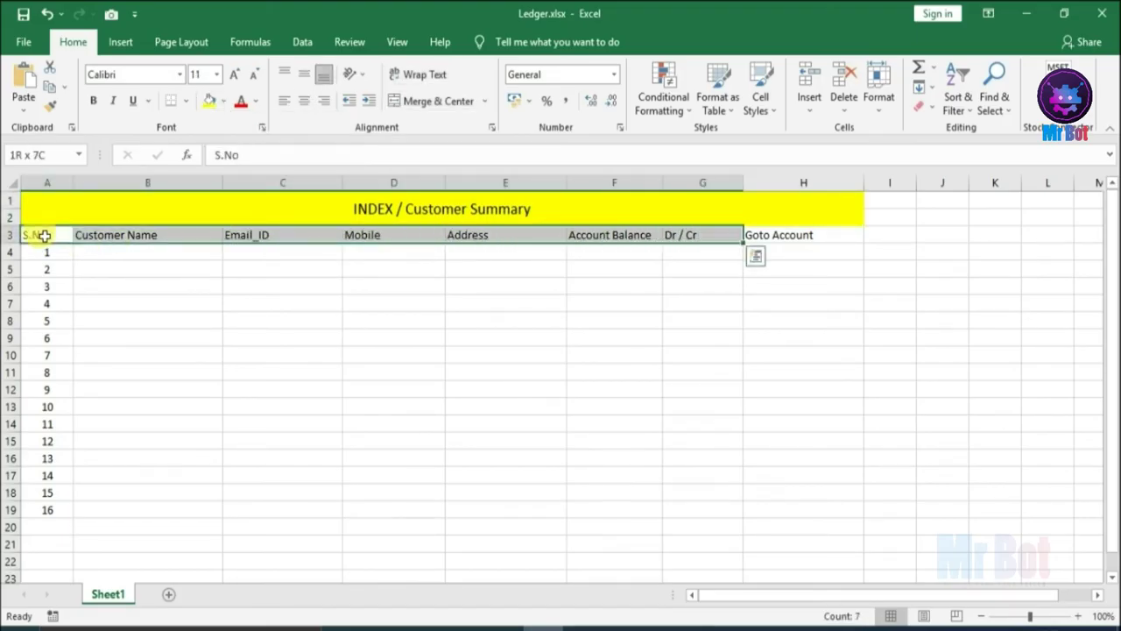
{"action": "key", "text": "shift+Right"}
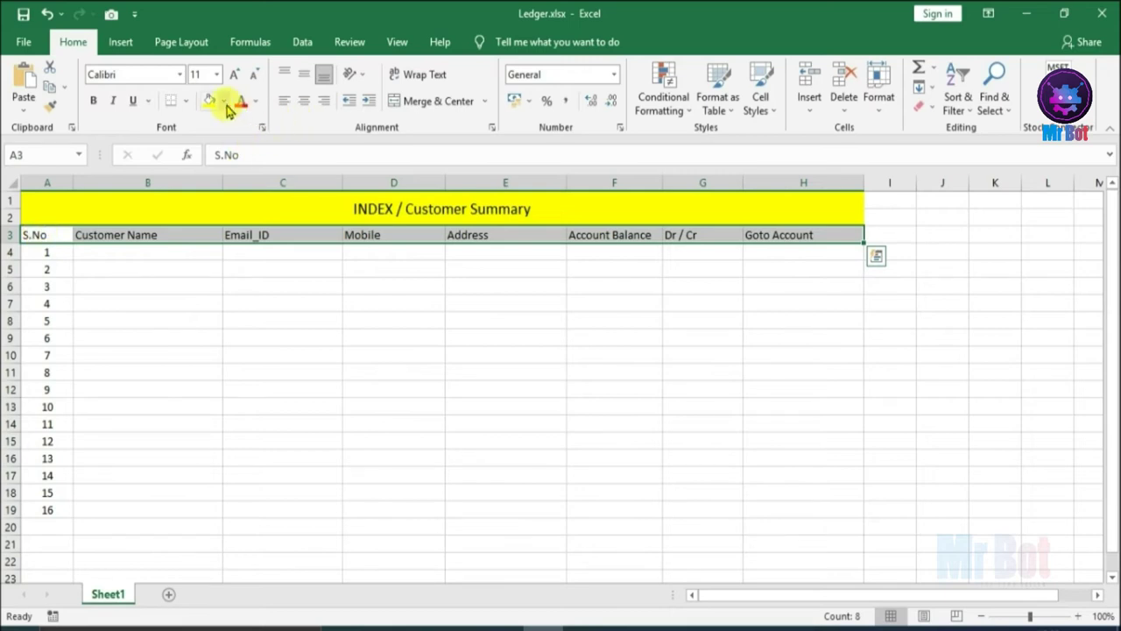
{"action": "left_click", "coordinate": [225, 102]}
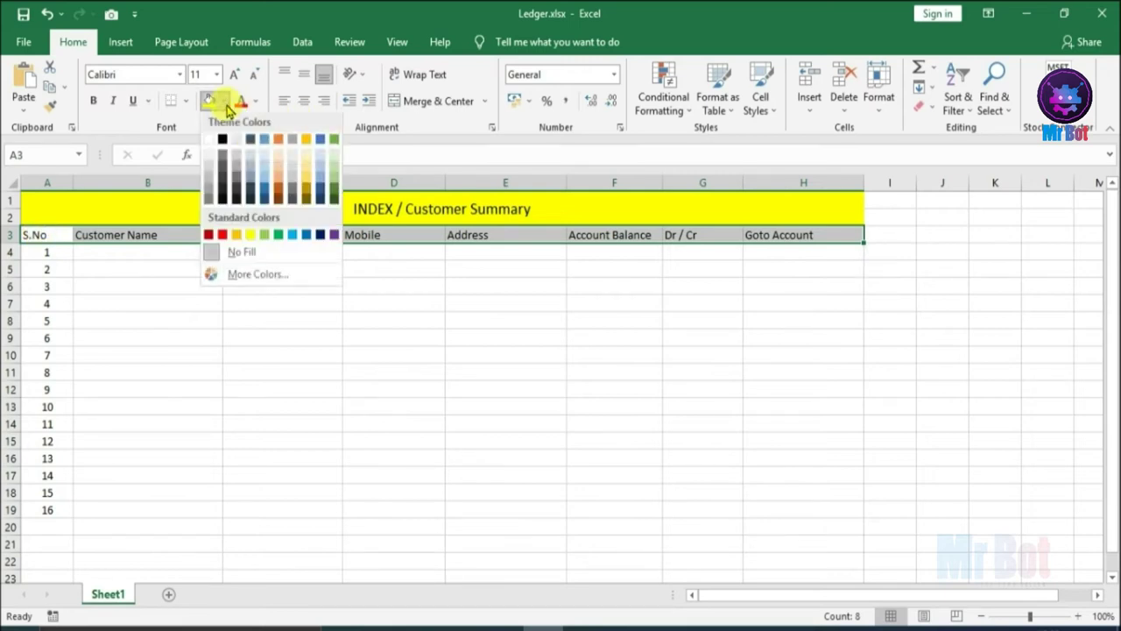
{"action": "left_click", "coordinate": [324, 186]}
{"action": "left_click", "coordinate": [641, 393]}
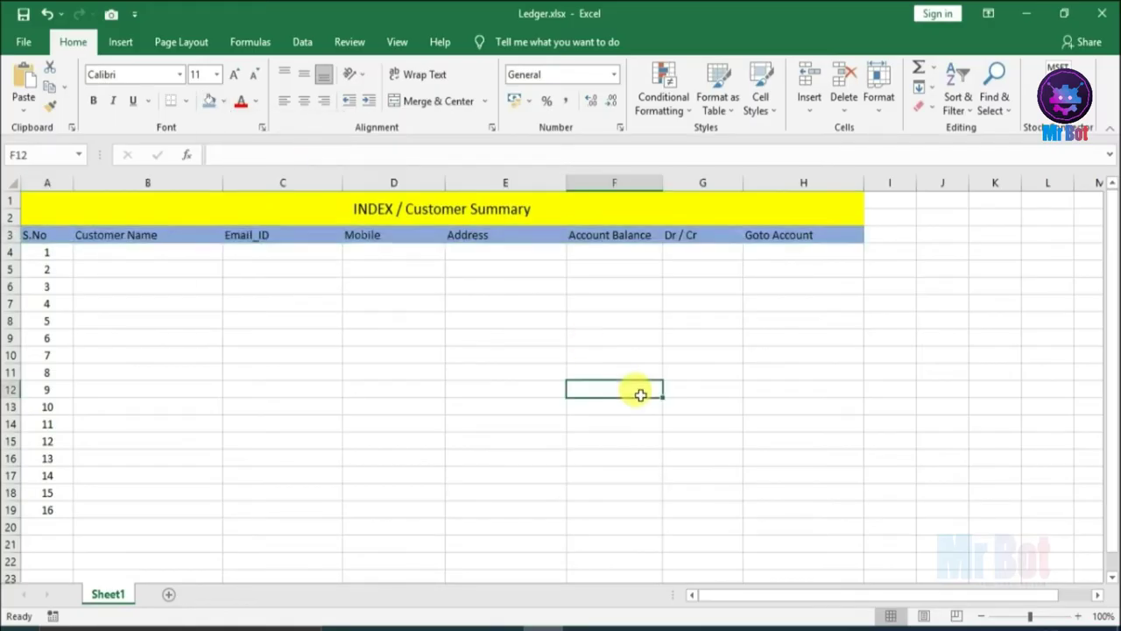
Select the data rows from A4 across to column H
{"action": "left_click", "coordinate": [38, 253]}
{"action": "key", "text": "shift+Right"}
{"action": "key", "text": "shift+Right"}
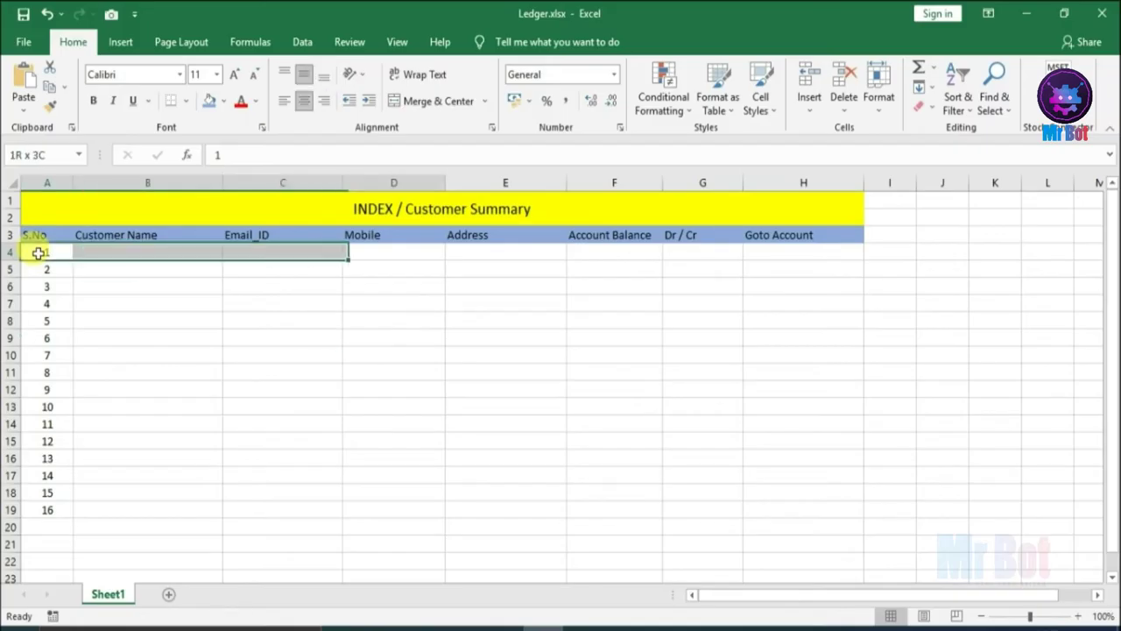
{"action": "key", "text": "shift+Right"}
{"action": "key", "text": "shift+Right"}
{"action": "key", "text": "shift+Right"}
{"action": "key", "text": "shift+Right"}
{"action": "key", "text": "shift+Right"}
{"action": "key", "text": "shift+Down"}
Fill A4:H19 with gold and draw All Borders around every cell
{"action": "key", "text": "shift+Down"}
{"action": "key", "text": "shift+Down"}
{"action": "key", "text": "shift+Down"}
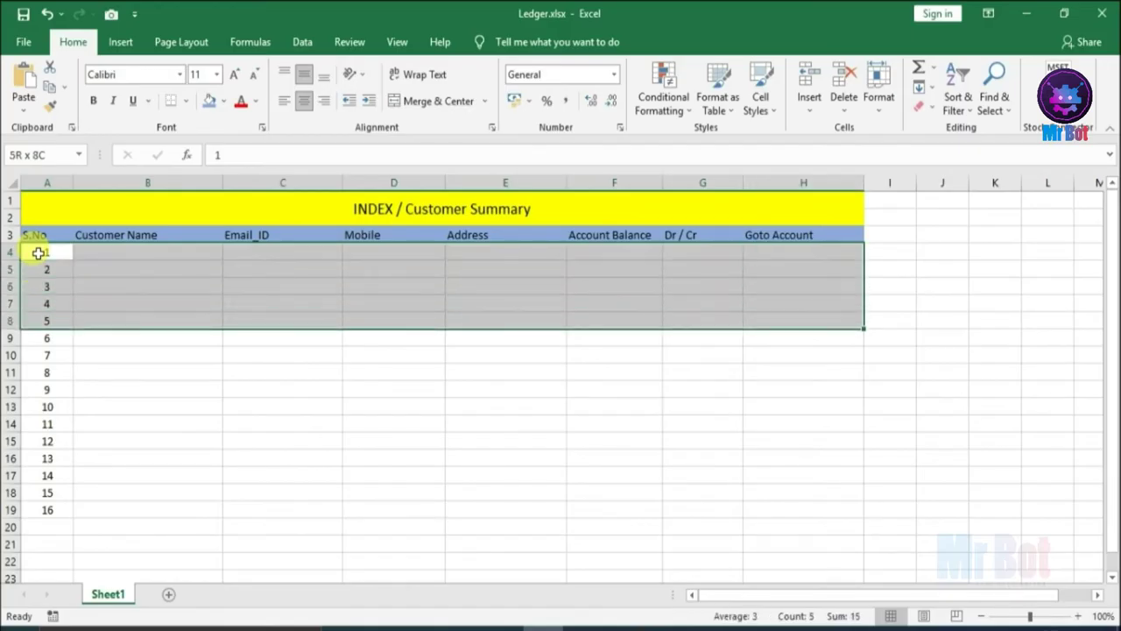
{"action": "key", "text": "shift+Down"}
{"action": "key", "text": "shift+Down"}
{"action": "key", "text": "shift+Down"}
{"action": "key", "text": "shift+Down"}
{"action": "key", "text": "shift+Down"}
{"action": "key", "text": "shift+Down"}
{"action": "key", "text": "shift+Down"}
{"action": "key", "text": "shift+Down"}
{"action": "key", "text": "shift+Down"}
{"action": "key", "text": "shift+Down"}
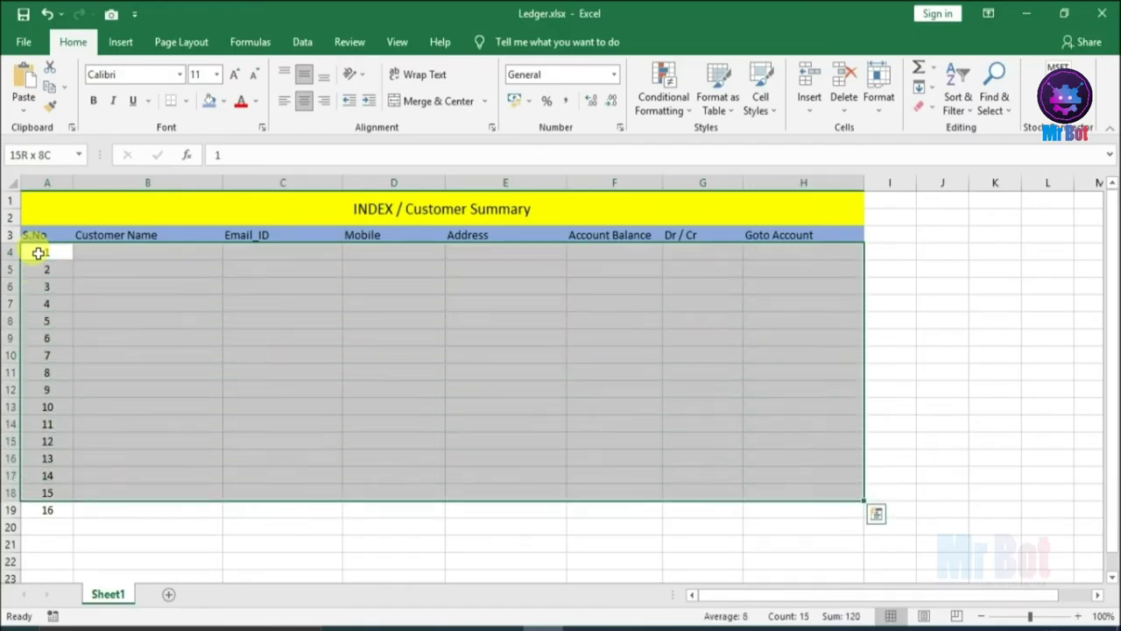
{"action": "key", "text": "shift+Down"}
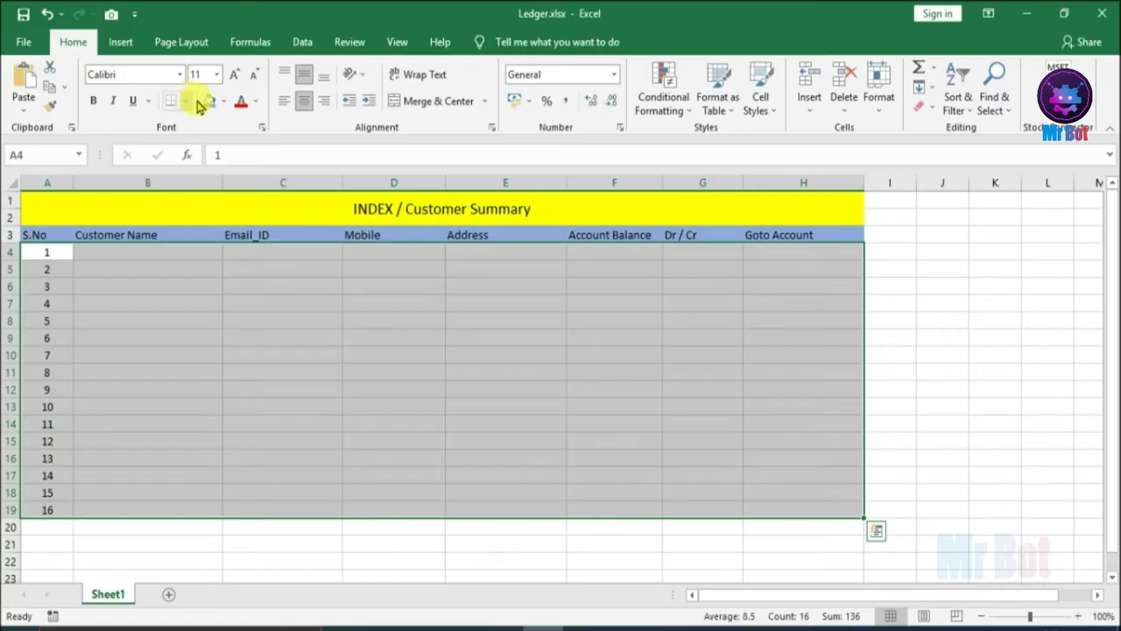
{"action": "left_click", "coordinate": [224, 106]}
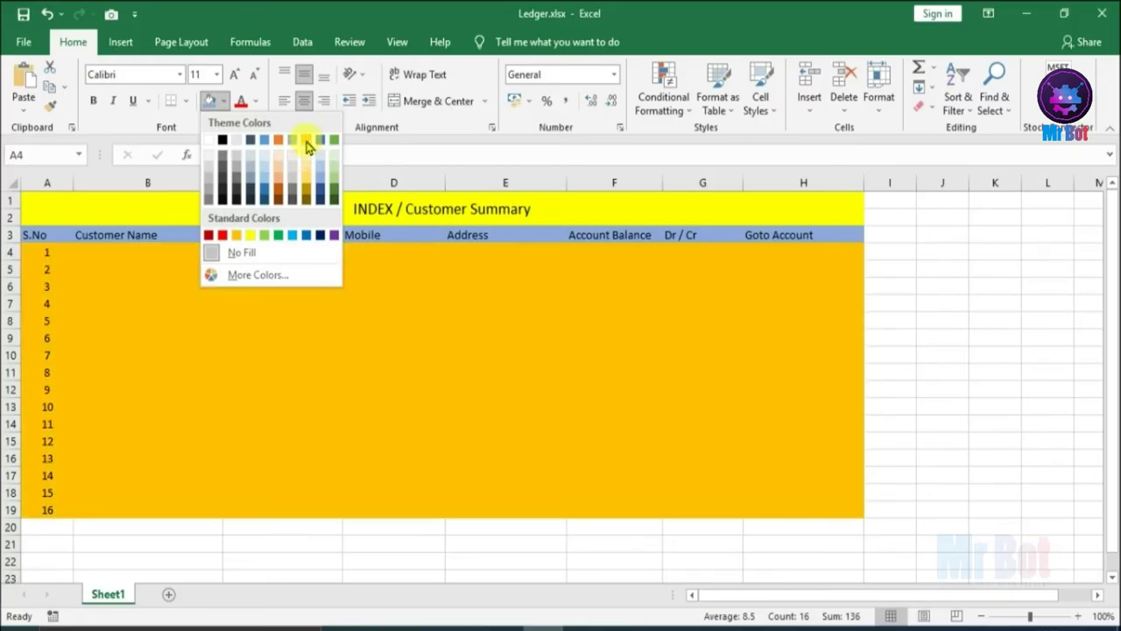
{"action": "left_click", "coordinate": [307, 147]}
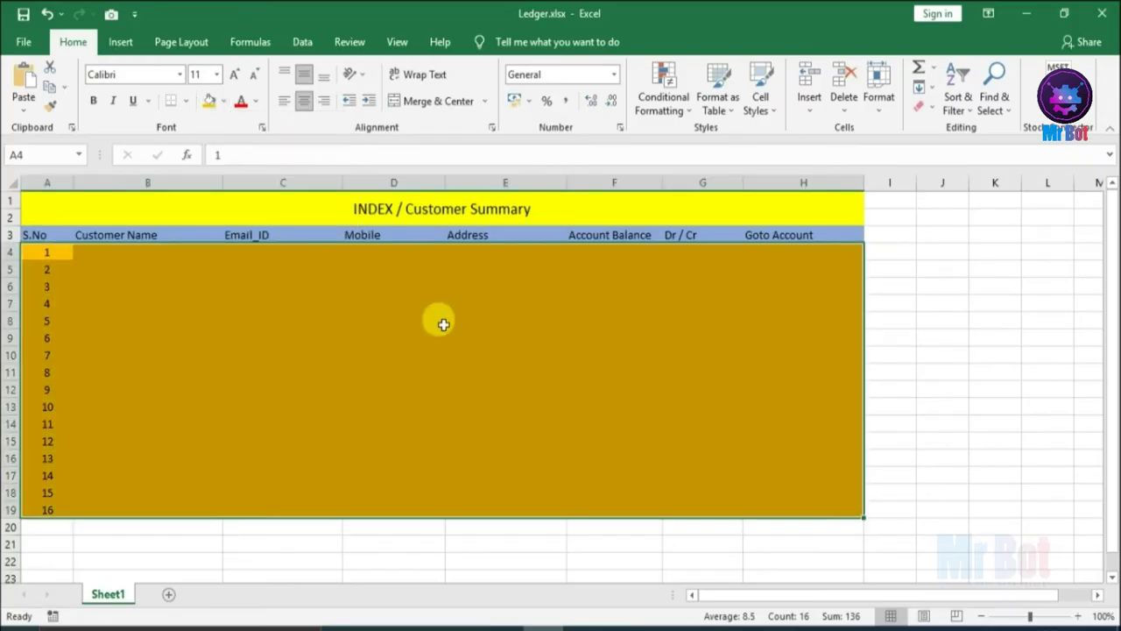
{"action": "left_click", "coordinate": [185, 104]}
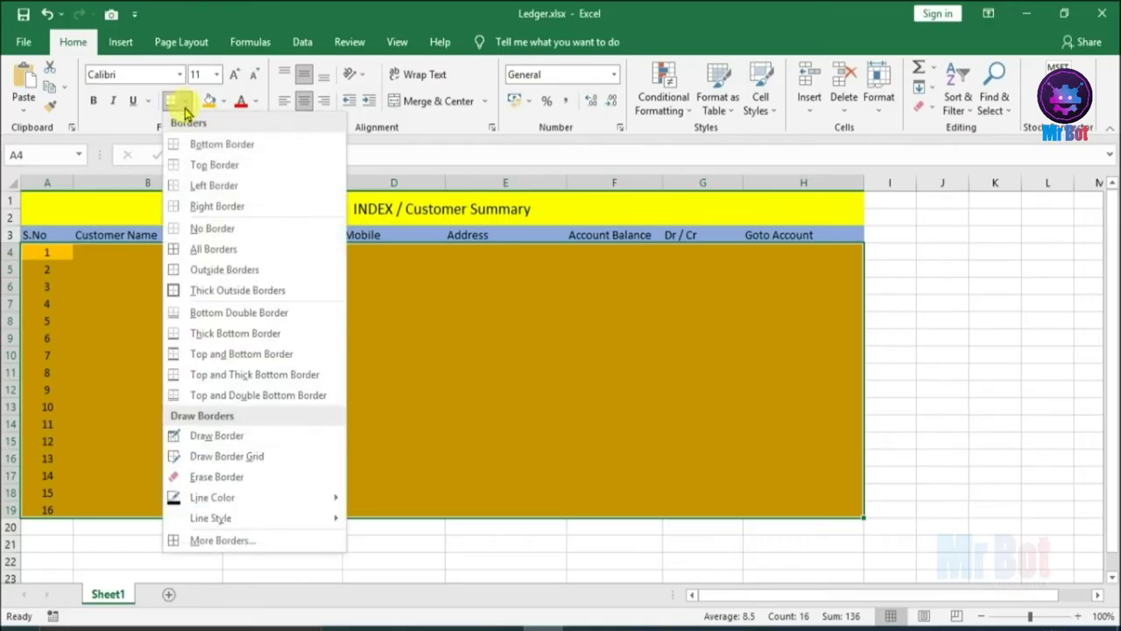
{"action": "left_click", "coordinate": [282, 256]}
{"action": "left_click", "coordinate": [529, 324]}
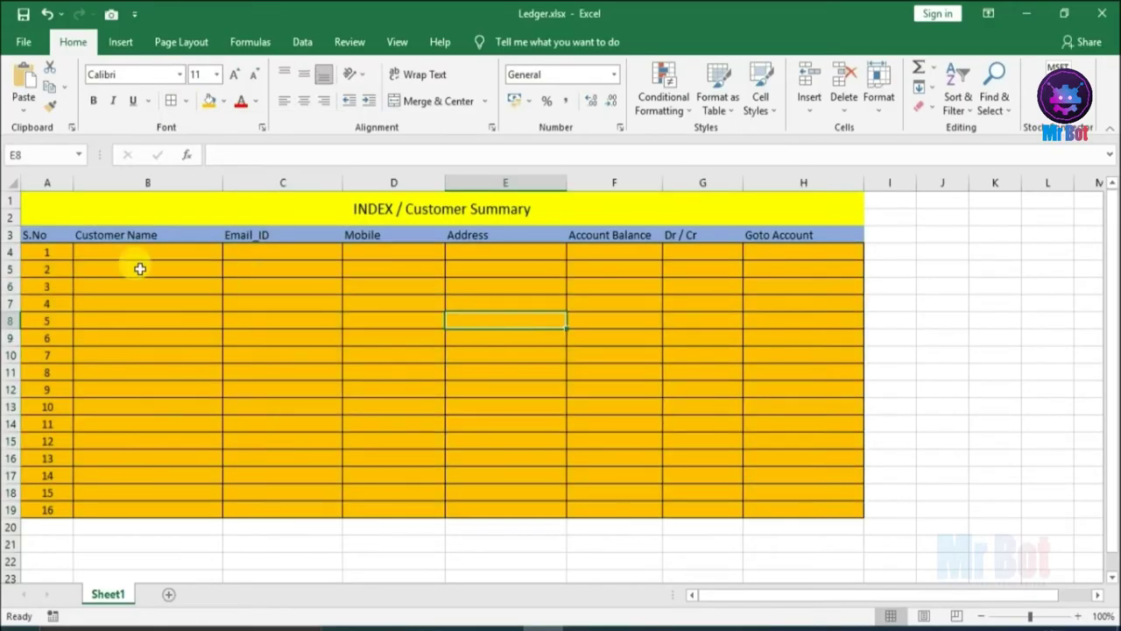
Add borders to the title block and header row
{"action": "left_click", "coordinate": [60, 207]}
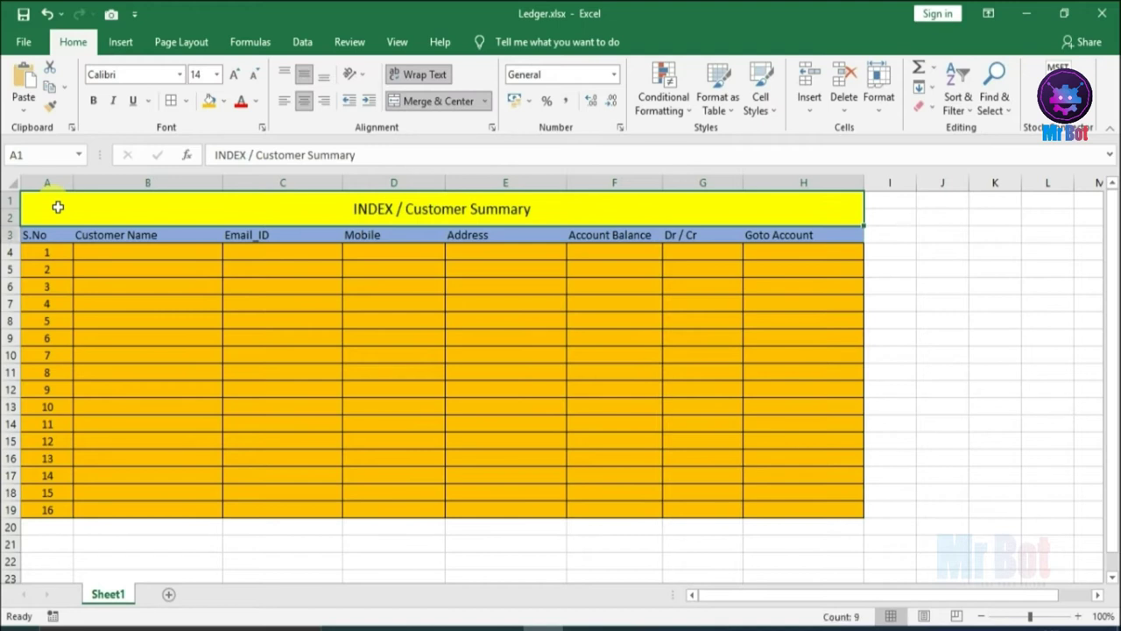
{"action": "key", "text": "shift+Down"}
{"action": "left_click", "coordinate": [169, 103]}
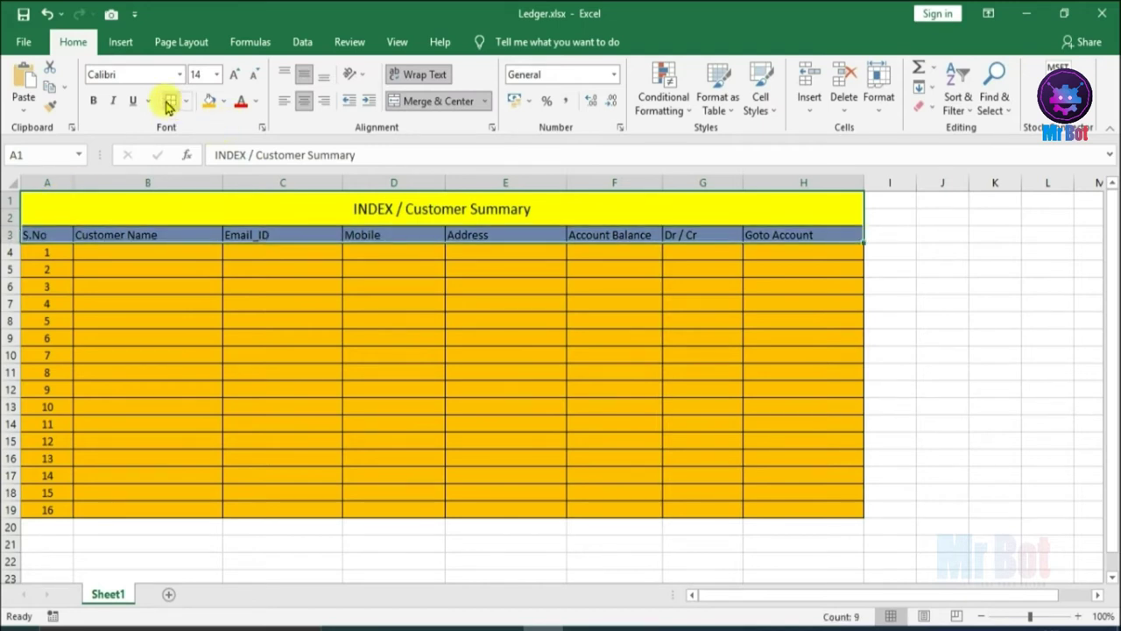
{"action": "left_click", "coordinate": [545, 424]}
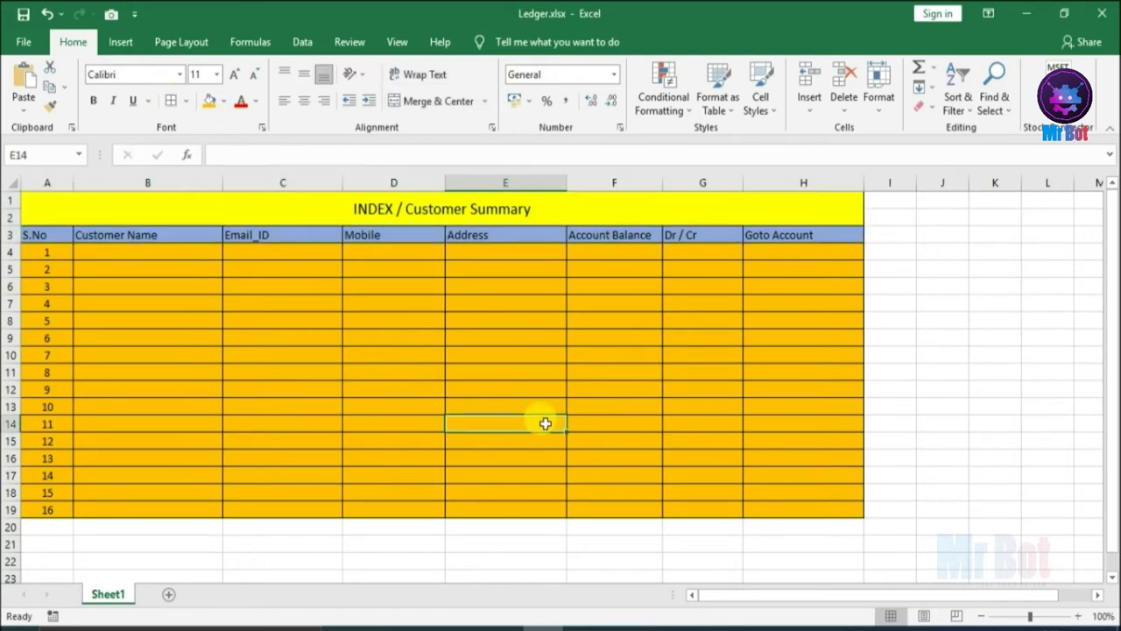
{"action": "left_click", "coordinate": [216, 354]}
Make A1:H19 bold, middle-aligned vertically and centred horizontally
{"action": "left_click", "coordinate": [365, 211]}
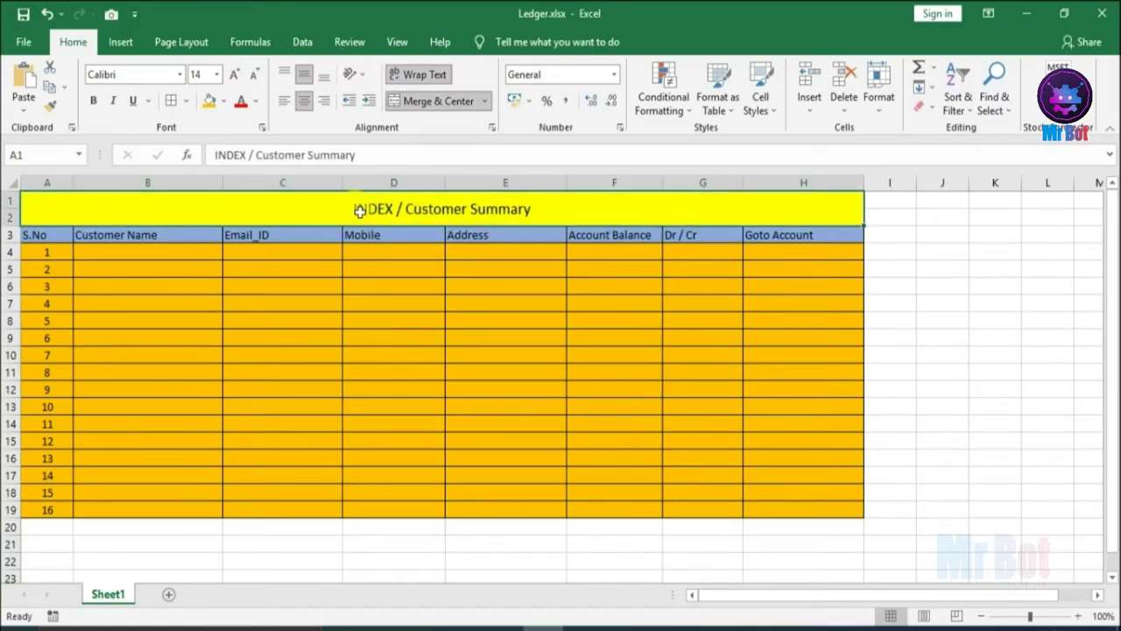
{"action": "key", "text": "shift+Down"}
{"action": "key", "text": "shift+Down"}
{"action": "key", "text": "shift+Down"}
{"action": "key", "text": "shift+Down"}
{"action": "key", "text": "shift+Down"}
{"action": "key", "text": "shift+Down"}
{"action": "key", "text": "shift+Down"}
{"action": "key", "text": "shift+Down"}
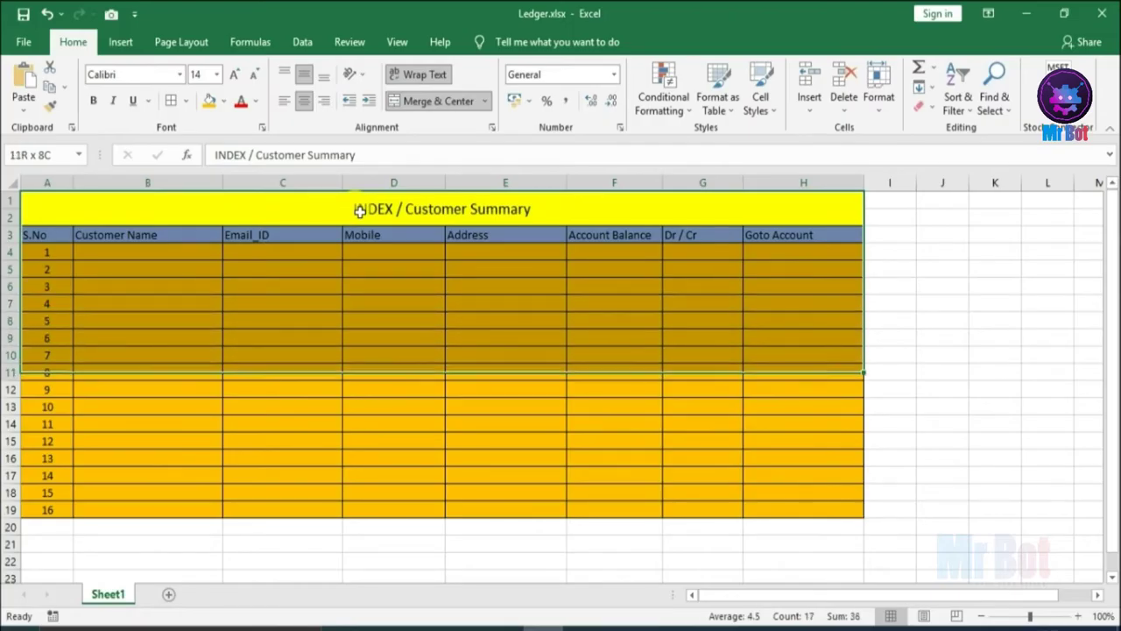
{"action": "key", "text": "shift+Down"}
{"action": "key", "text": "shift+Down"}
{"action": "key", "text": "shift+Down"}
{"action": "key", "text": "shift+Down"}
{"action": "key", "text": "shift+Down"}
{"action": "key", "text": "shift+Down"}
{"action": "key", "text": "shift+Down"}
{"action": "key", "text": "shift+Down"}
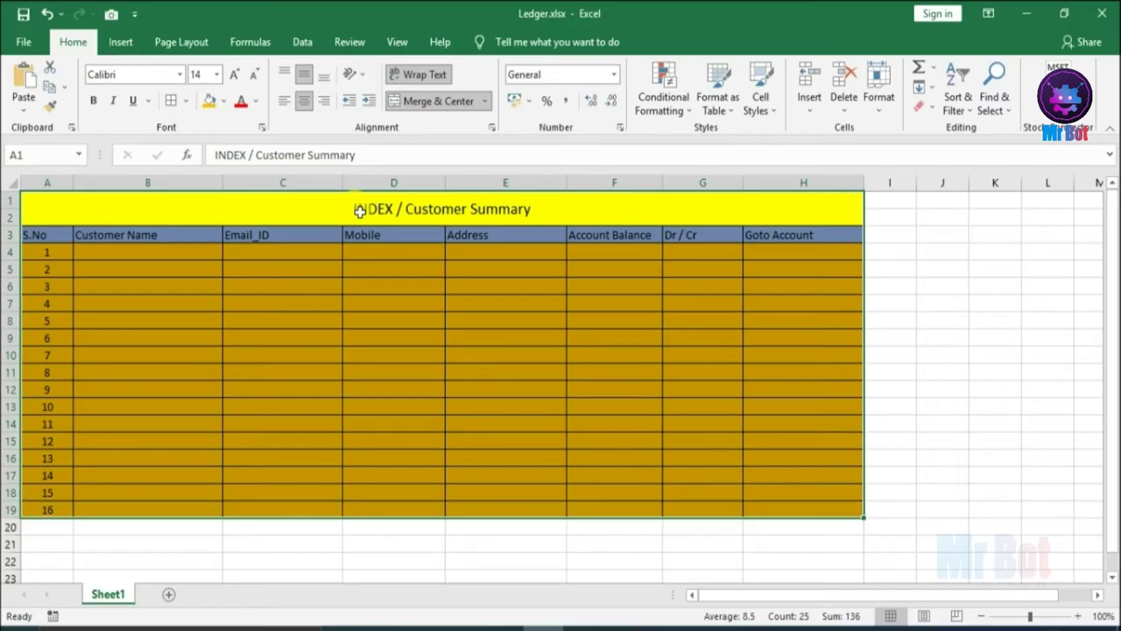
{"action": "left_click", "coordinate": [94, 101]}
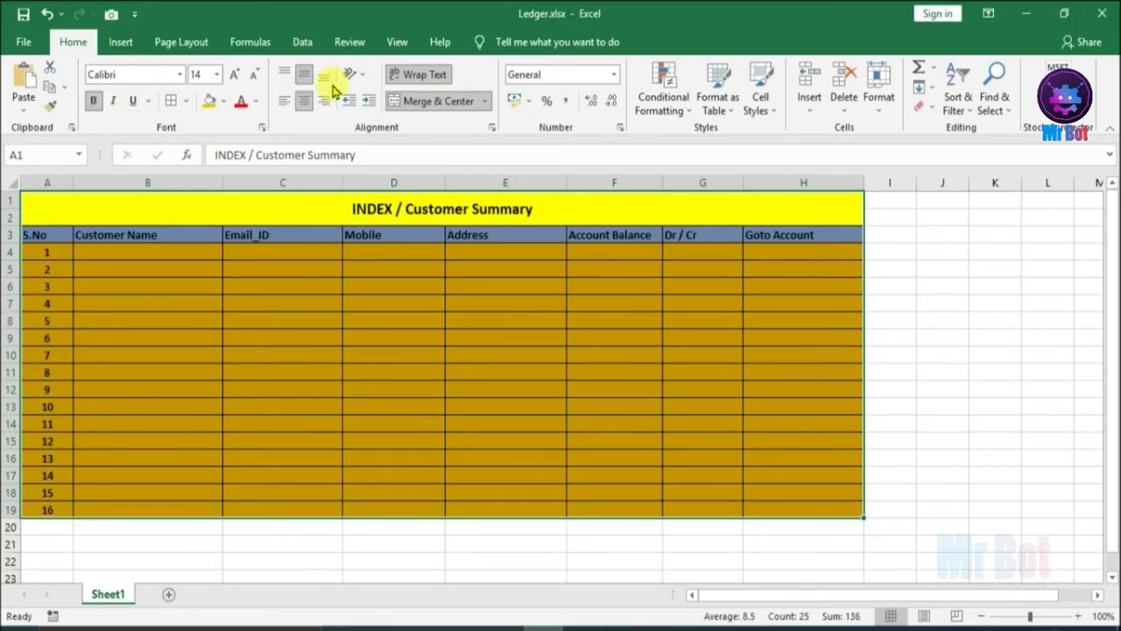
{"action": "left_click", "coordinate": [306, 75]}
{"action": "left_click", "coordinate": [307, 75]}
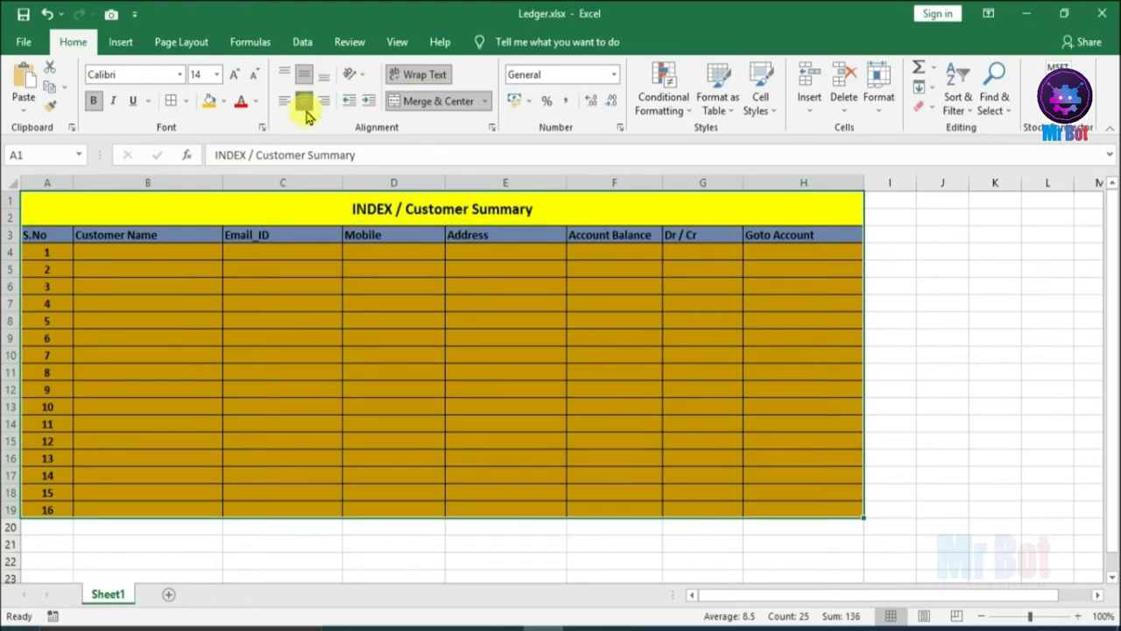
{"action": "left_click", "coordinate": [306, 112]}
{"action": "left_click", "coordinate": [306, 112]}
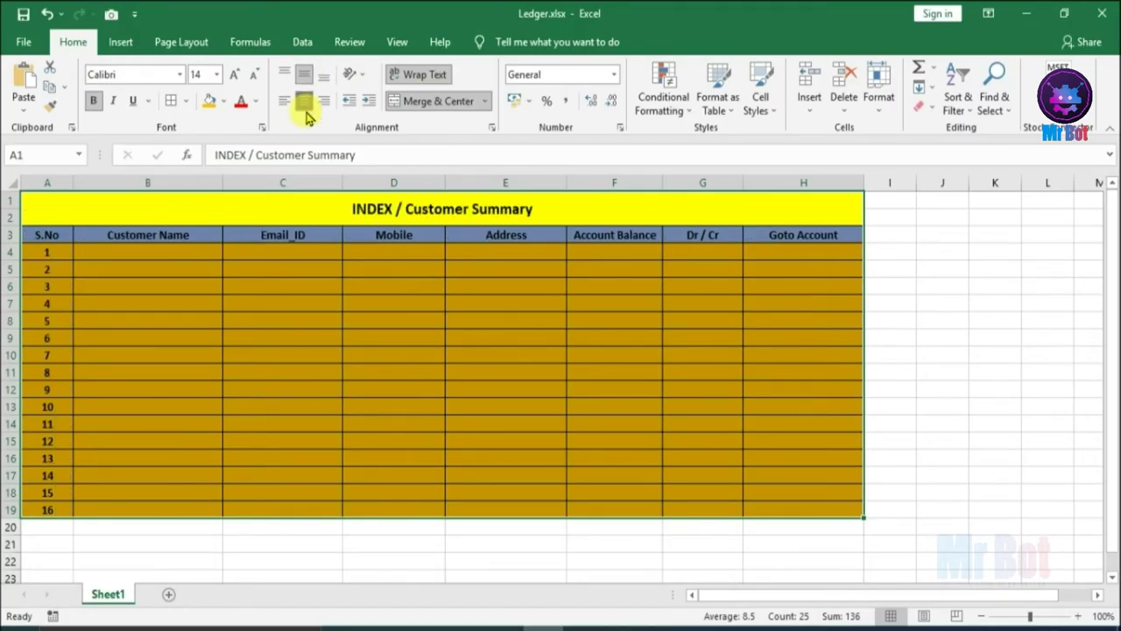
{"action": "left_click", "coordinate": [332, 379]}
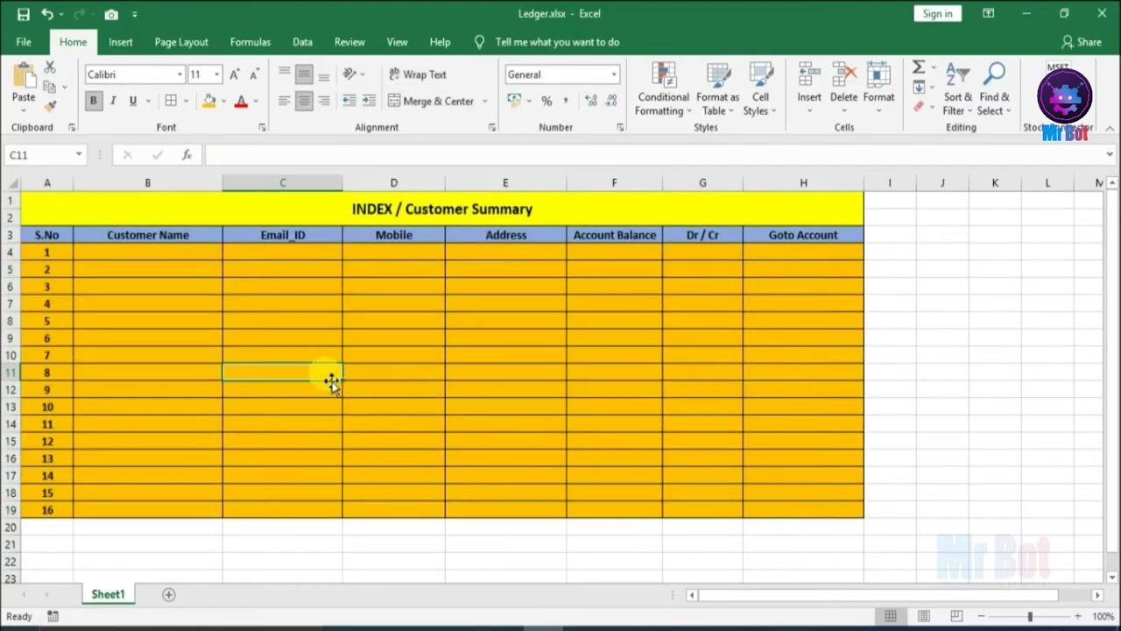
{"action": "left_click", "coordinate": [43, 527]}
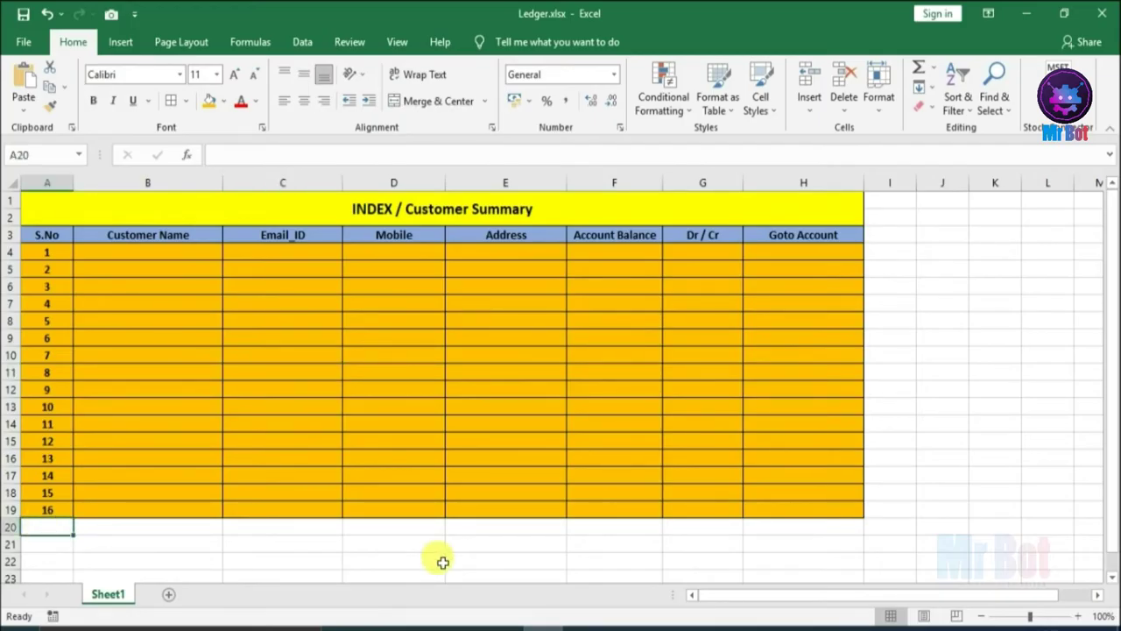
{"action": "type", "text": "17"}
{"action": "key", "text": "Return"}
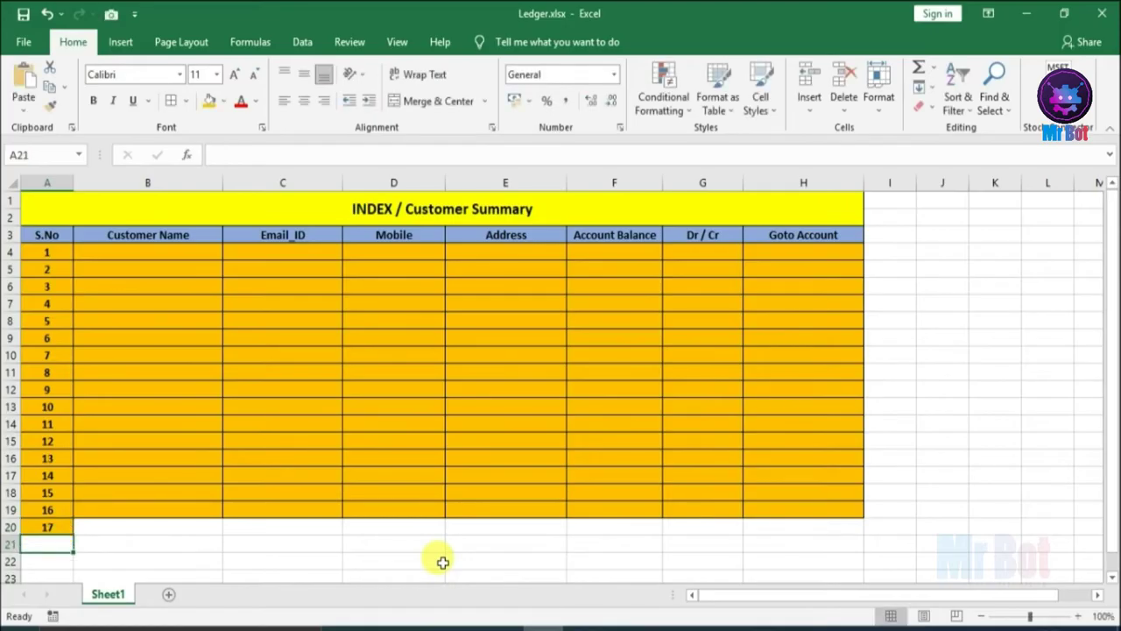
{"action": "left_click", "coordinate": [205, 524]}
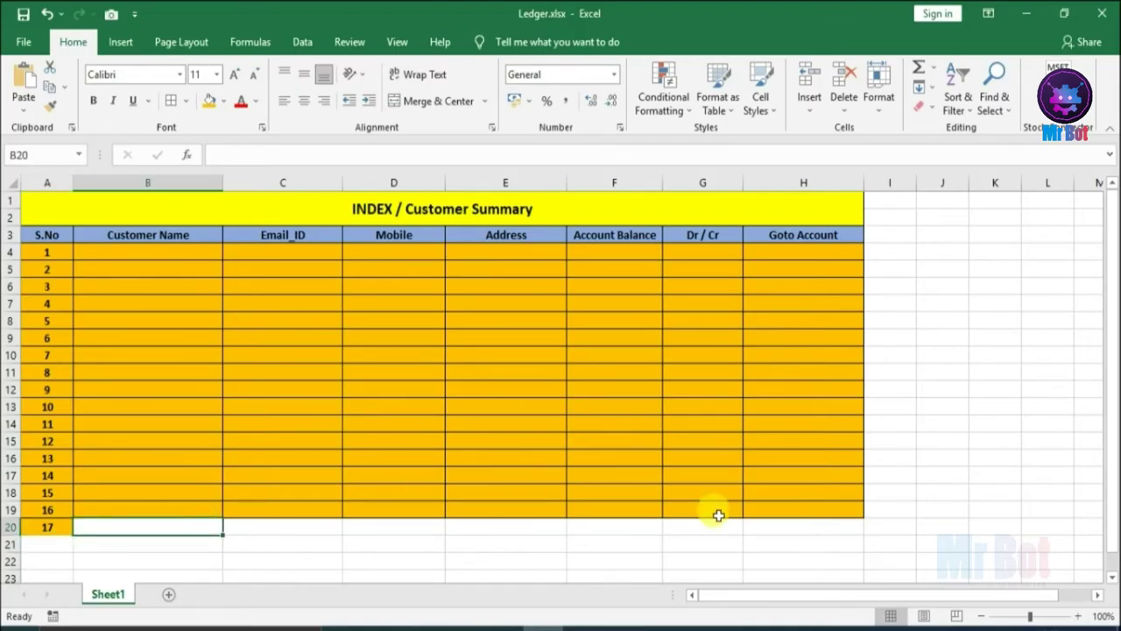
{"action": "left_click", "coordinate": [47, 526]}
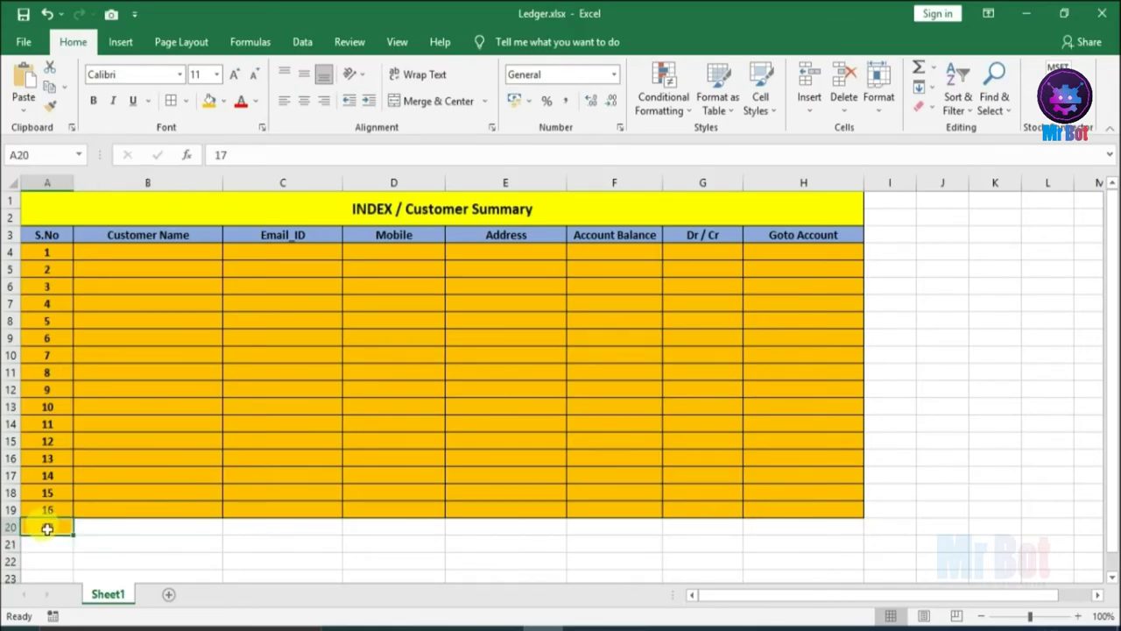
{"action": "key", "text": "BackSpace"}
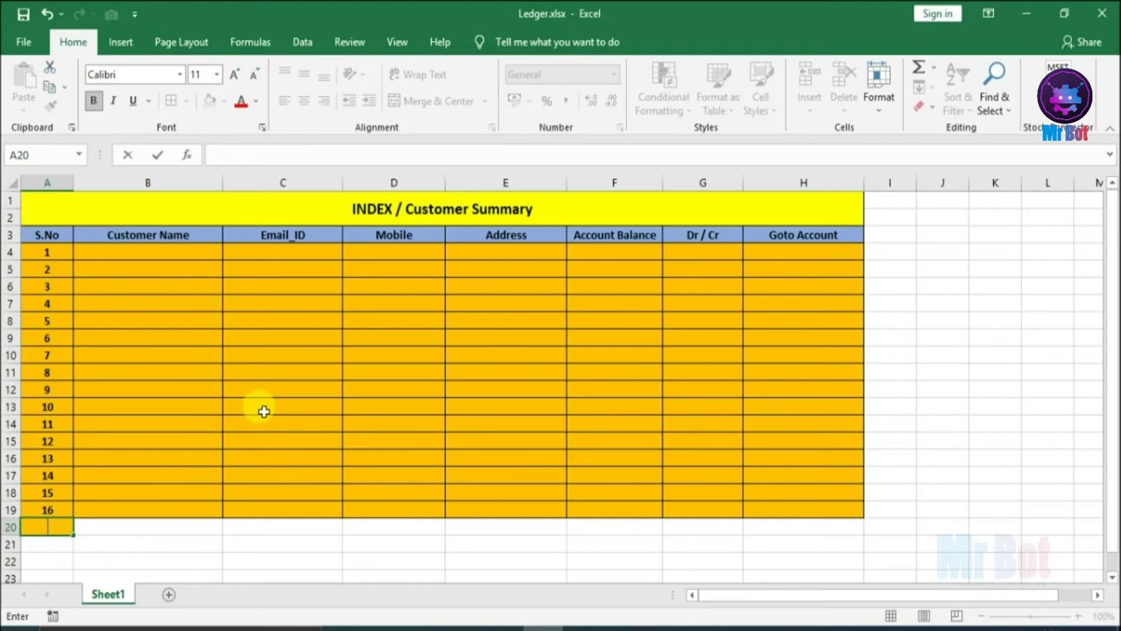
{"action": "left_click", "coordinate": [272, 410]}
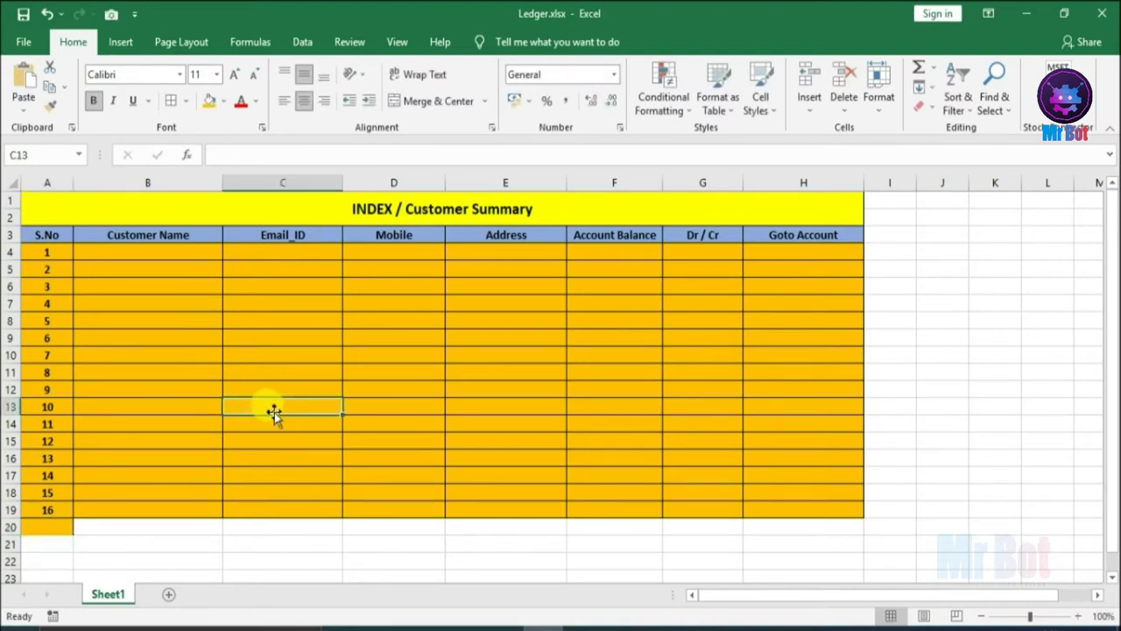
{"action": "left_click", "coordinate": [386, 392]}
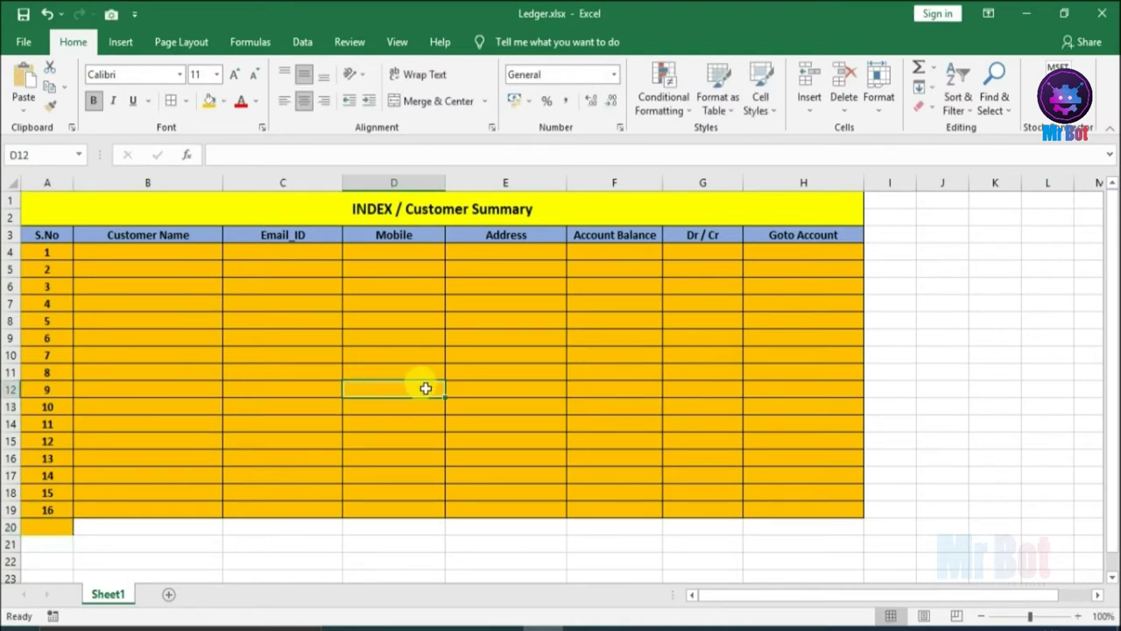
{"action": "left_click", "coordinate": [193, 308]}
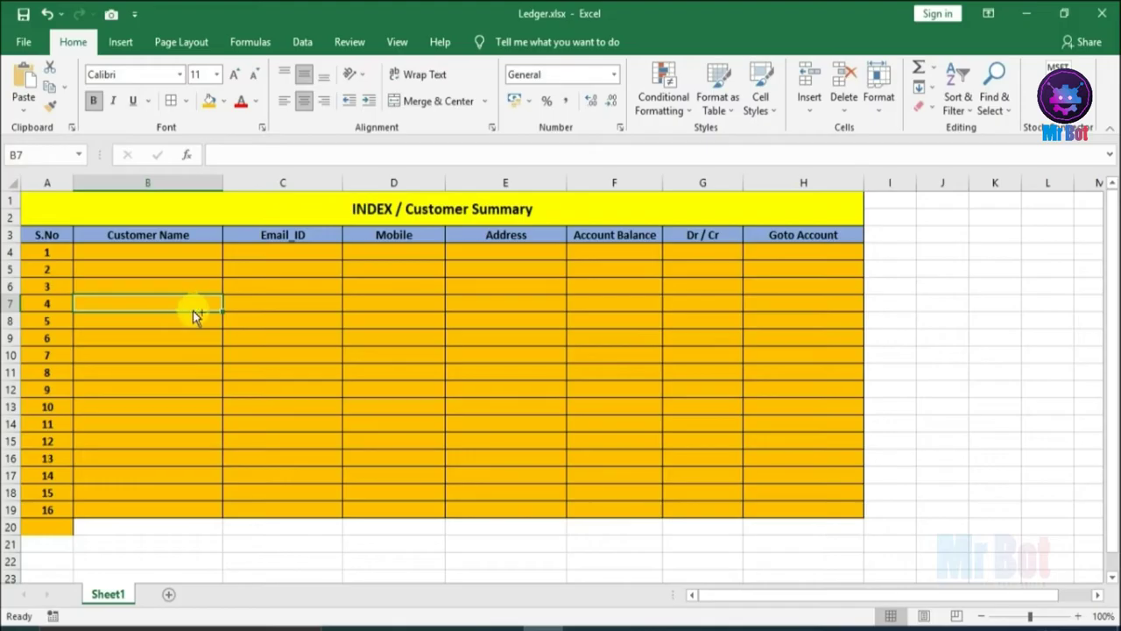
{"action": "key", "text": "ctrl+z"}
{"action": "key", "text": "ctrl+y"}
{"action": "left_click", "coordinate": [371, 306]}
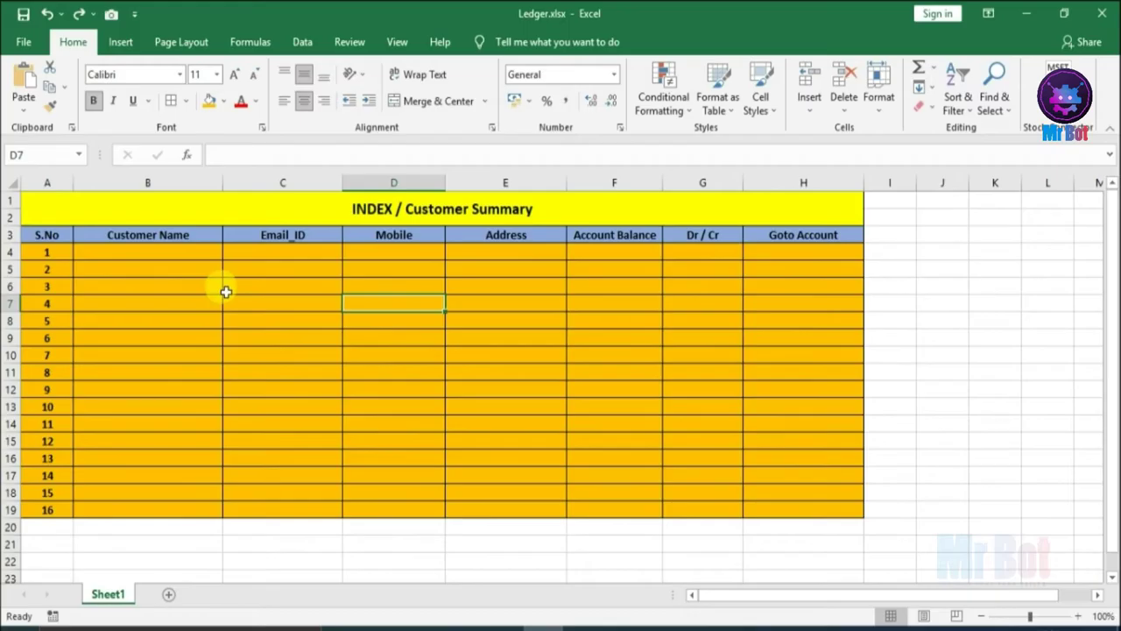
{"action": "left_click", "coordinate": [42, 236]}
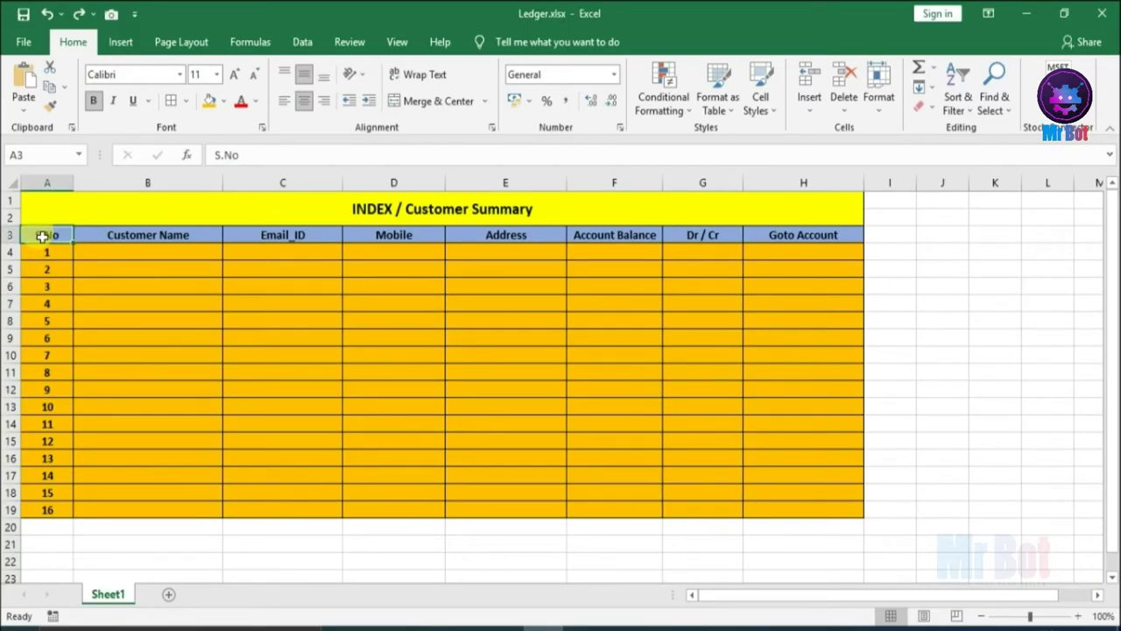
Select part of the ledger range and try Quick Analysis, then dismiss it
{"action": "key", "text": "shift+Right"}
{"action": "key", "text": "shift+Right"}
{"action": "key", "text": "shift+Right"}
{"action": "key", "text": "shift+Right"}
{"action": "key", "text": "shift+Right"}
{"action": "key", "text": "shift+Right"}
{"action": "key", "text": "shift+Right"}
{"action": "key", "text": "shift+Down"}
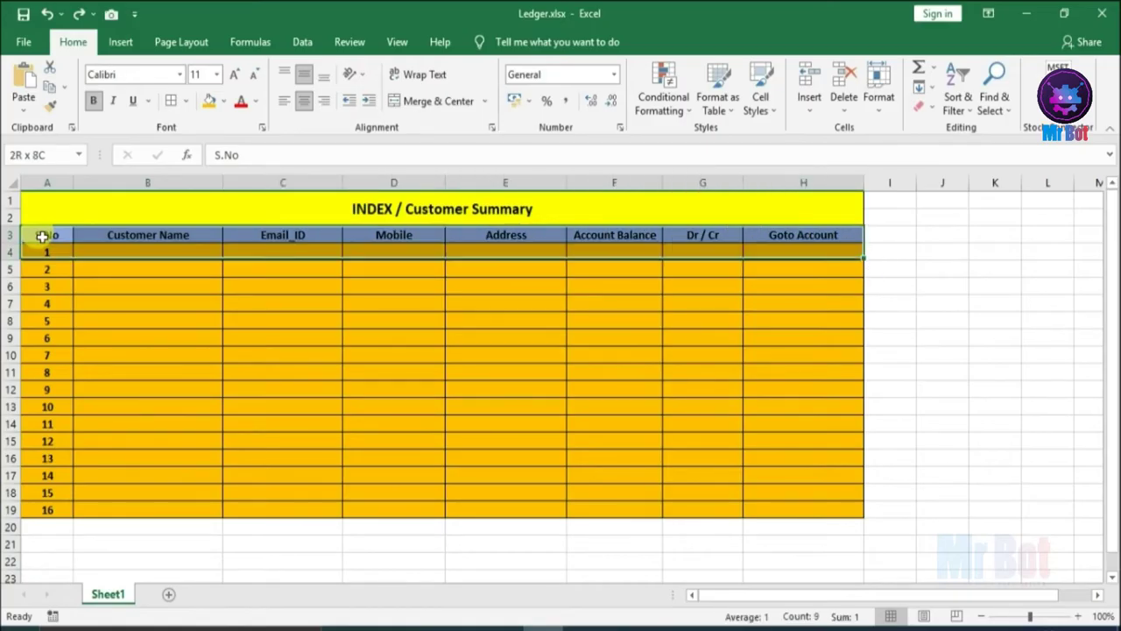
{"action": "key", "text": "shift+Down"}
{"action": "key", "text": "shift+Down"}
{"action": "key", "text": "shift+Down"}
{"action": "key", "text": "shift+Down"}
{"action": "key", "text": "shift+Down"}
{"action": "key", "text": "shift+Down"}
{"action": "key", "text": "shift+Down"}
{"action": "key", "text": "shift+Up"}
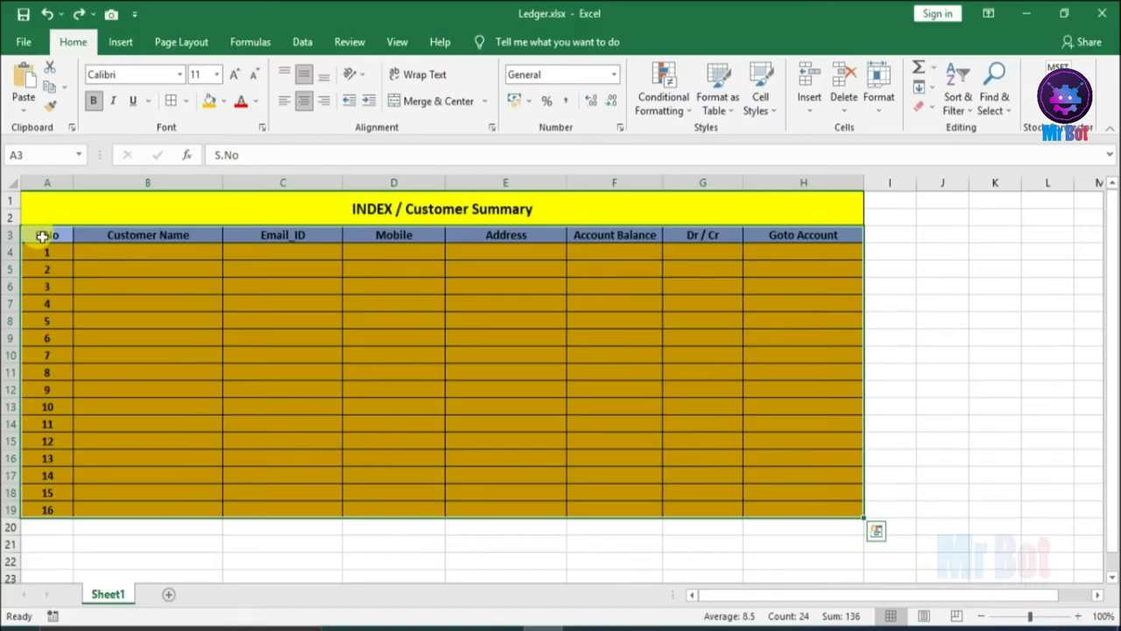
{"action": "key", "text": "ctrl+q"}
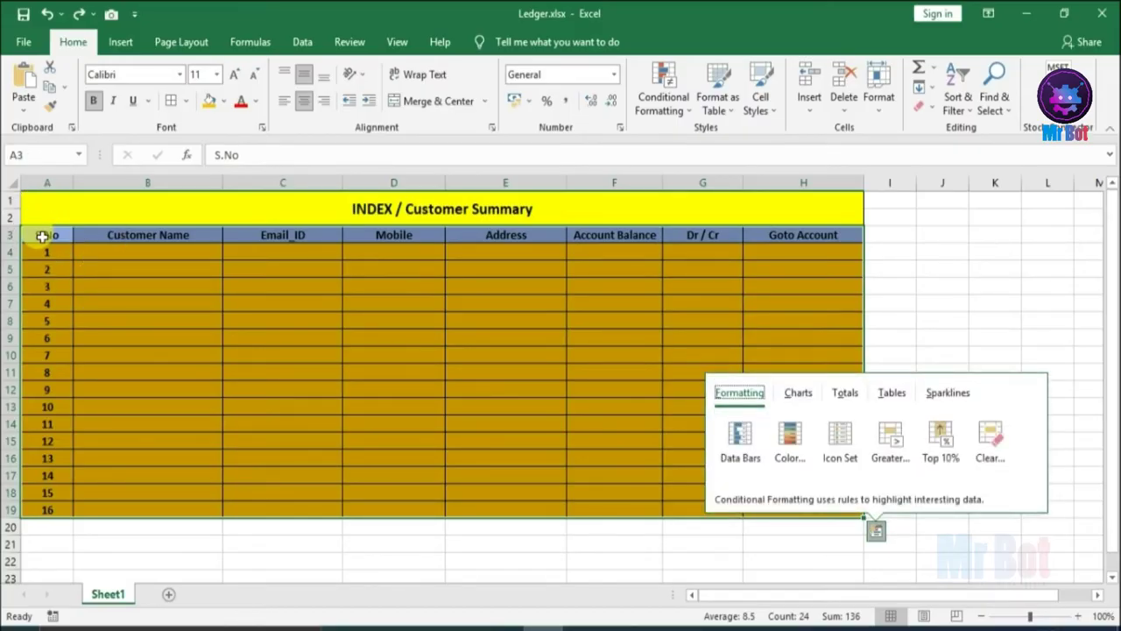
{"action": "left_click", "coordinate": [238, 427]}
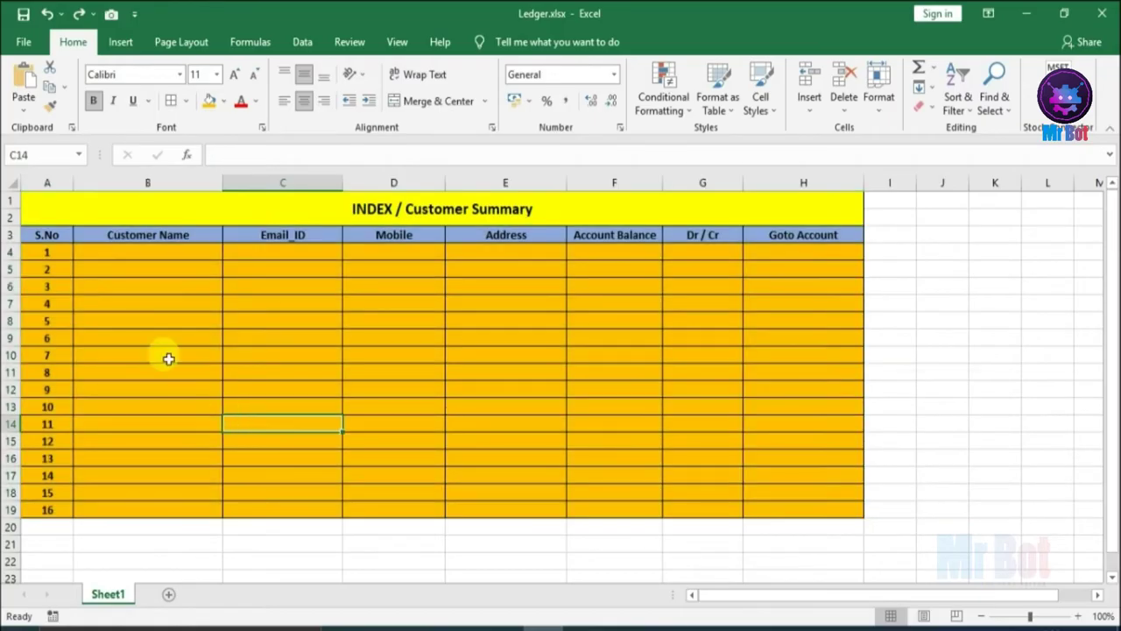
Select A3:H19 and create a table with headers using Ctrl+T
{"action": "left_click", "coordinate": [50, 238]}
{"action": "key", "text": "shift+Right"}
{"action": "key", "text": "shift+Right"}
{"action": "key", "text": "shift+Right"}
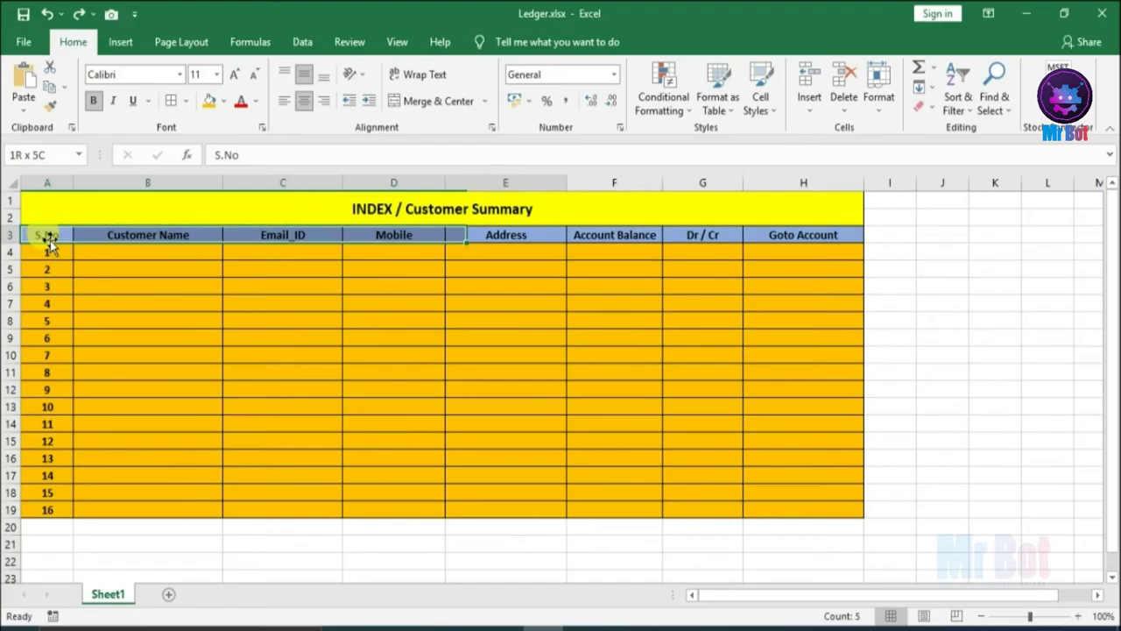
{"action": "key", "text": "shift+Right"}
{"action": "key", "text": "shift+Right"}
{"action": "key", "text": "shift+Right"}
{"action": "key", "text": "shift+Right"}
{"action": "key", "text": "shift+Down"}
{"action": "key", "text": "shift+Down"}
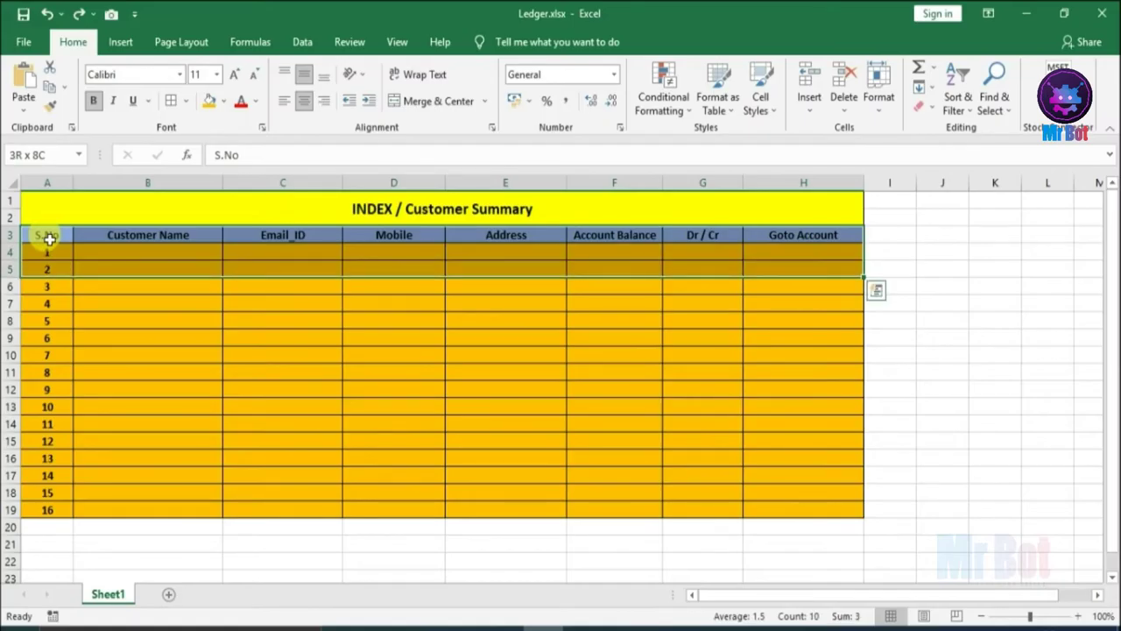
{"action": "key", "text": "shift+Down"}
{"action": "key", "text": "shift+Down"}
{"action": "key", "text": "shift+Down"}
{"action": "key", "text": "shift+Down"}
{"action": "key", "text": "shift+Down"}
{"action": "key", "text": "shift+Down"}
{"action": "key", "text": "ctrl+shift+Down"}
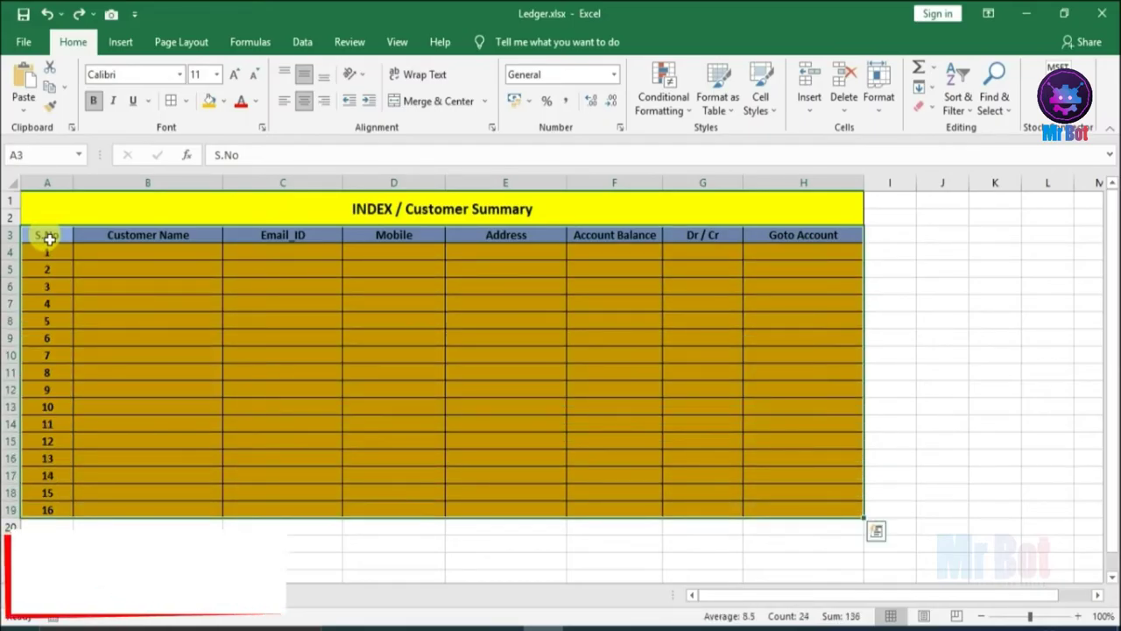
{"action": "key", "text": "ctrl+t"}
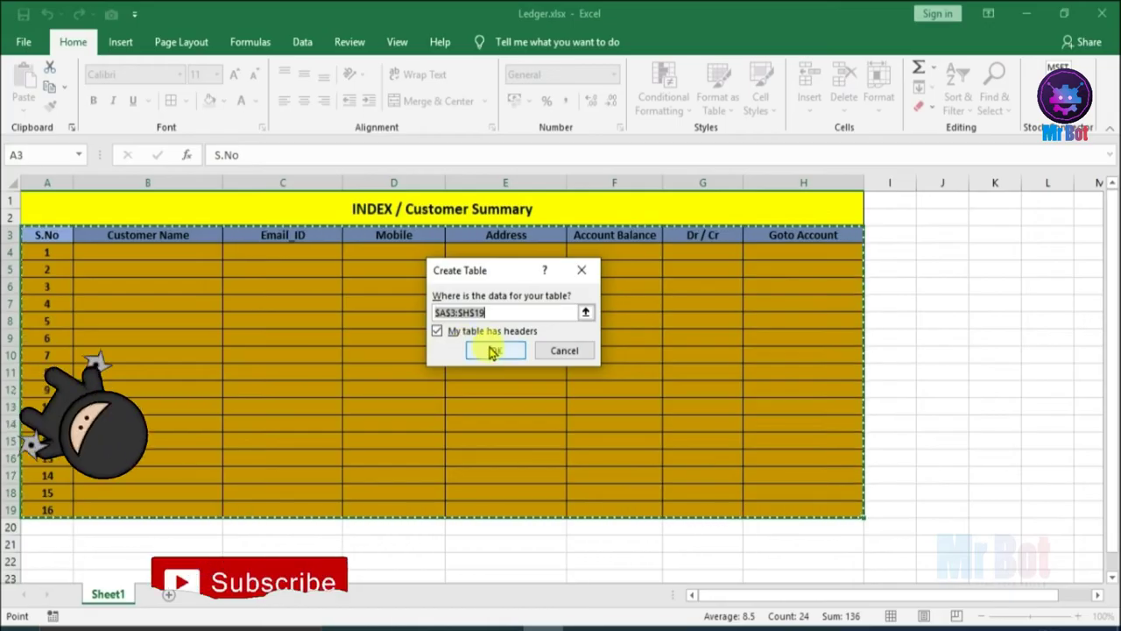
{"action": "left_click", "coordinate": [536, 350]}
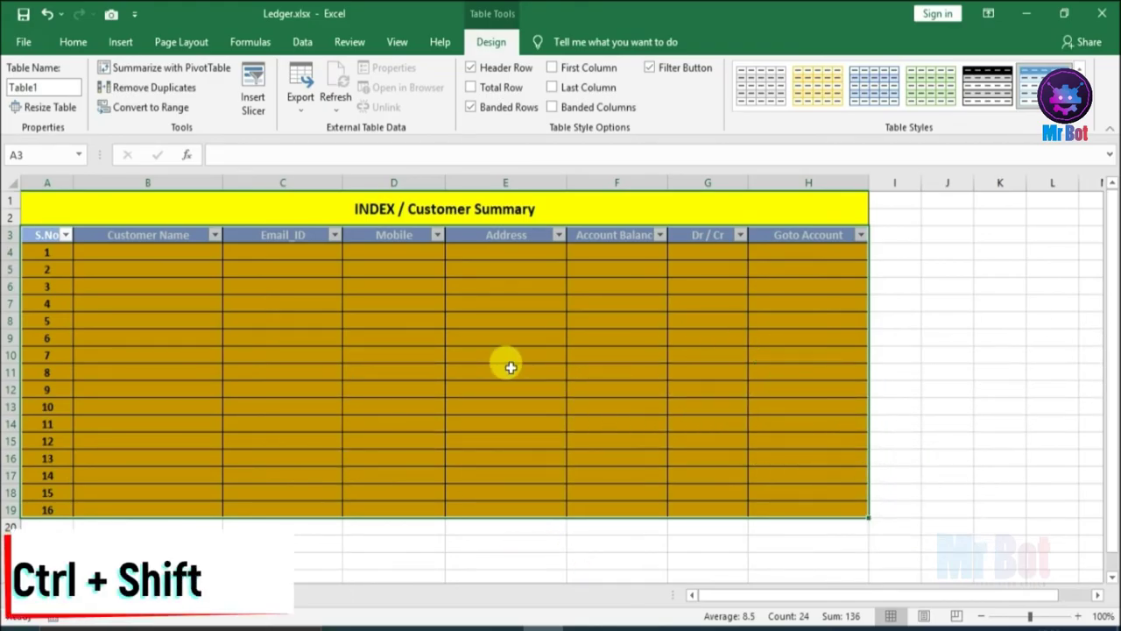
Turn off Table1's header filter buttons and clear its style to keep the gold and blue fills
{"action": "key", "text": "ctrl+shift+l"}
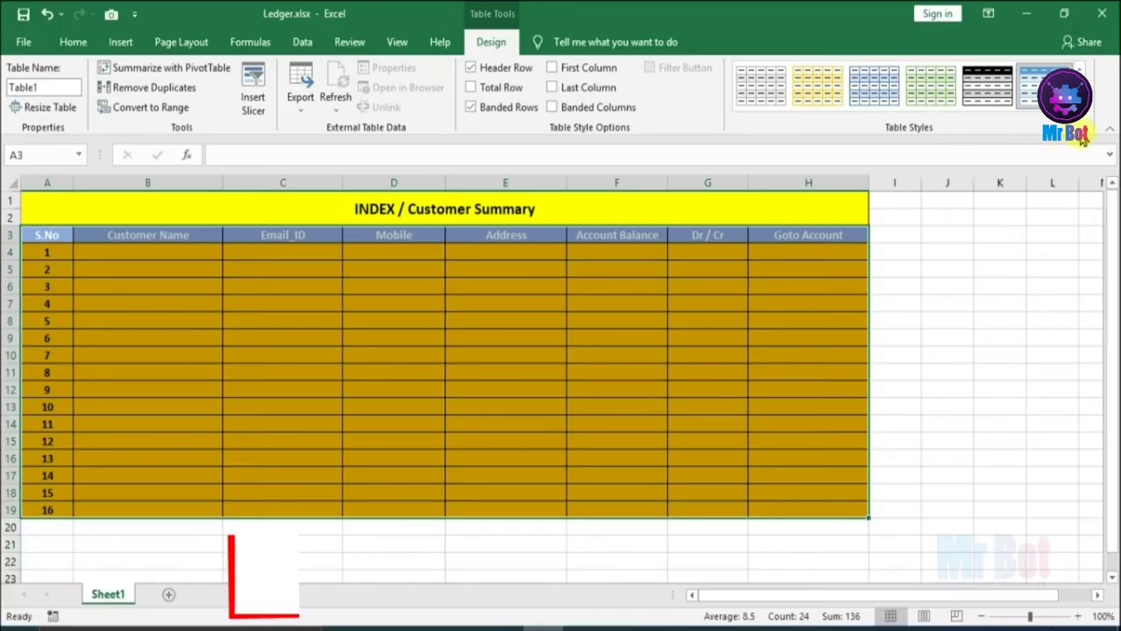
{"action": "left_click", "coordinate": [1083, 106]}
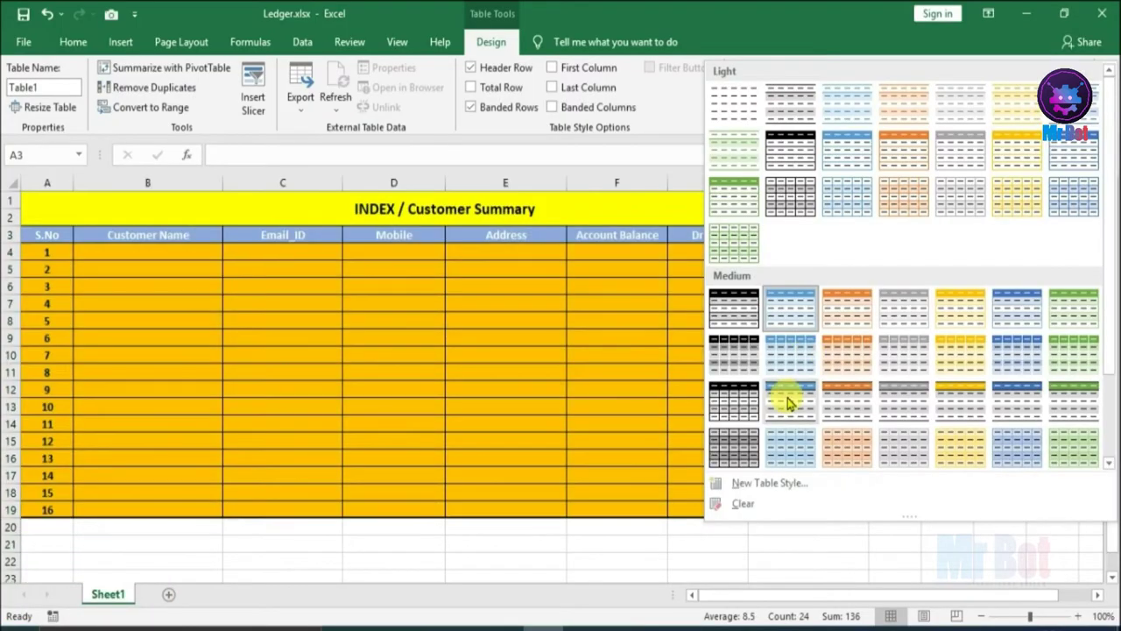
{"action": "left_click", "coordinate": [755, 506]}
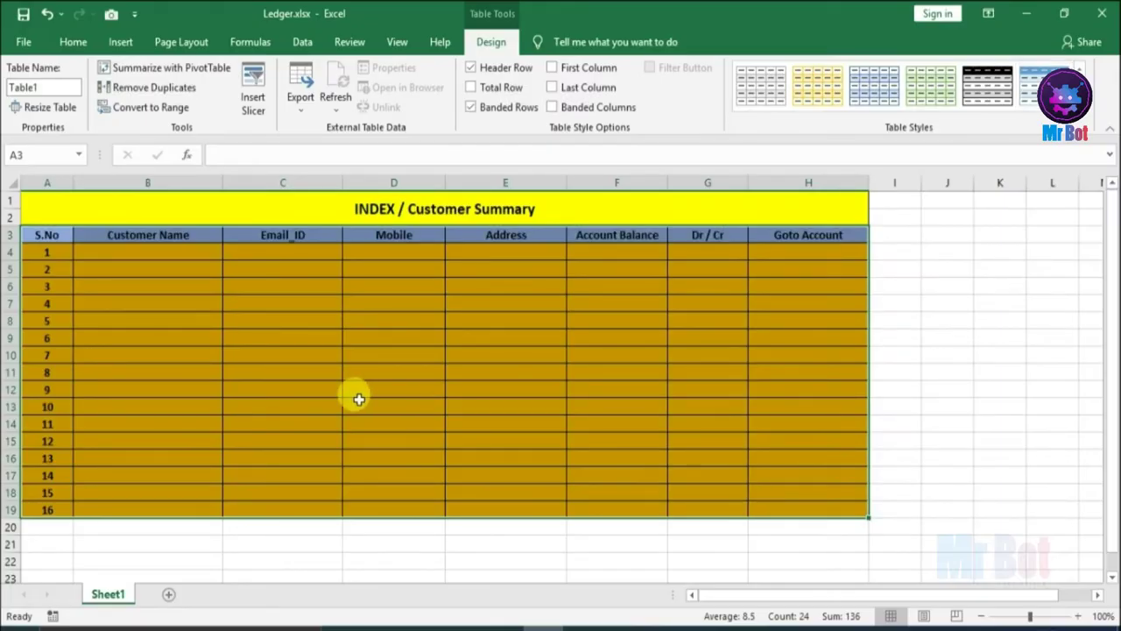
{"action": "left_click", "coordinate": [359, 401]}
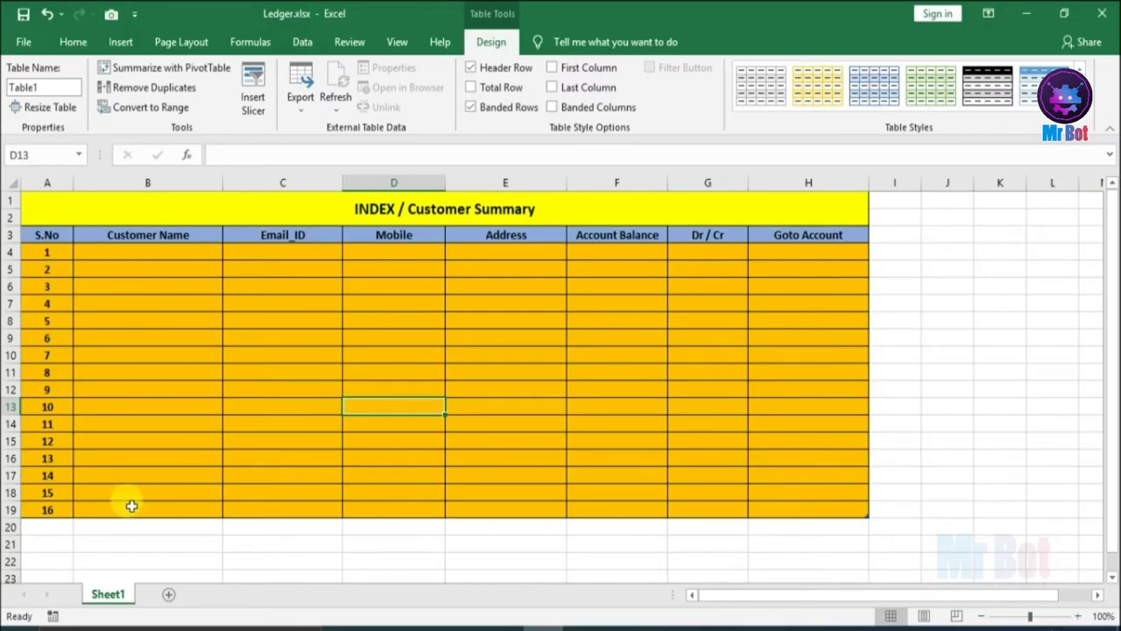
{"action": "left_click", "coordinate": [53, 528]}
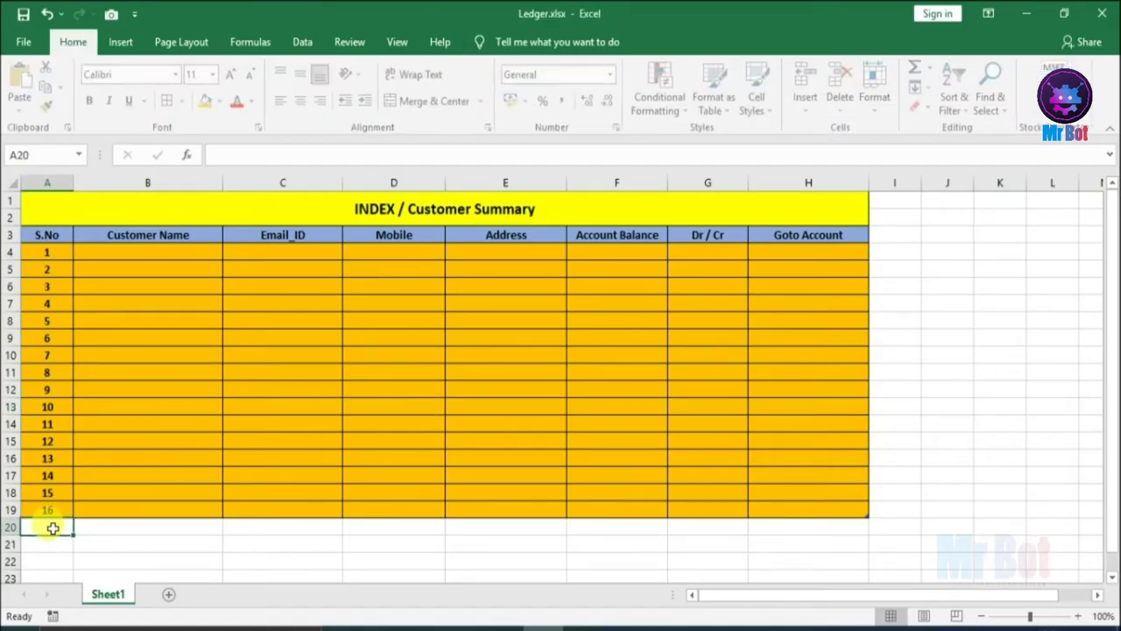
Enter serial number 17 in A20, then go to cell B4 for customer data
{"action": "type", "text": "17"}
{"action": "key", "text": "Return"}
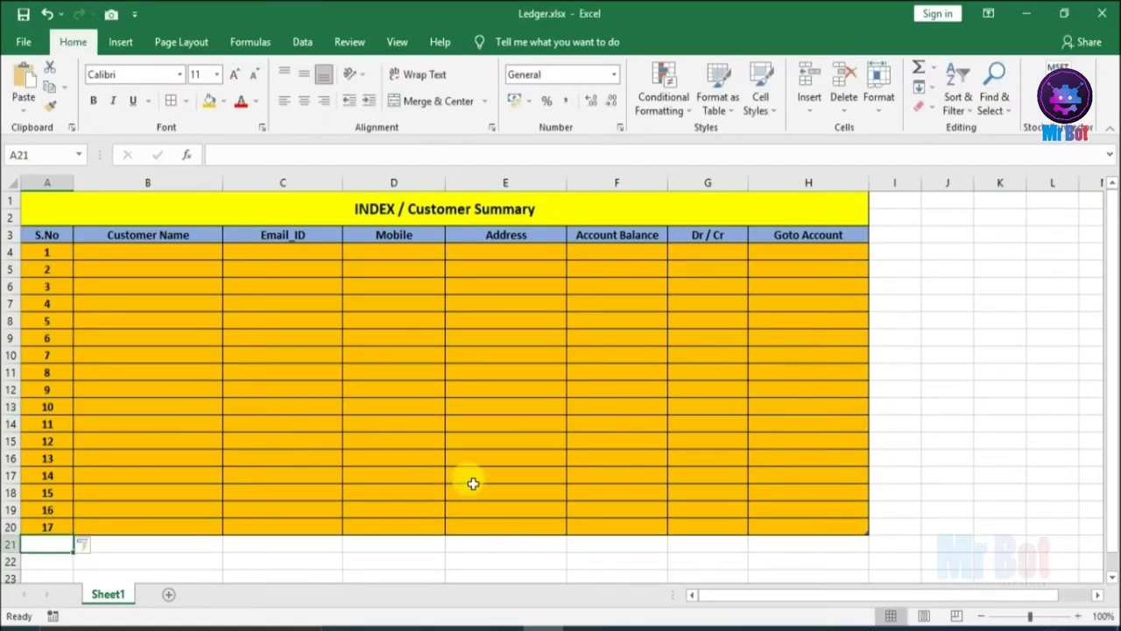
{"action": "left_click", "coordinate": [473, 487]}
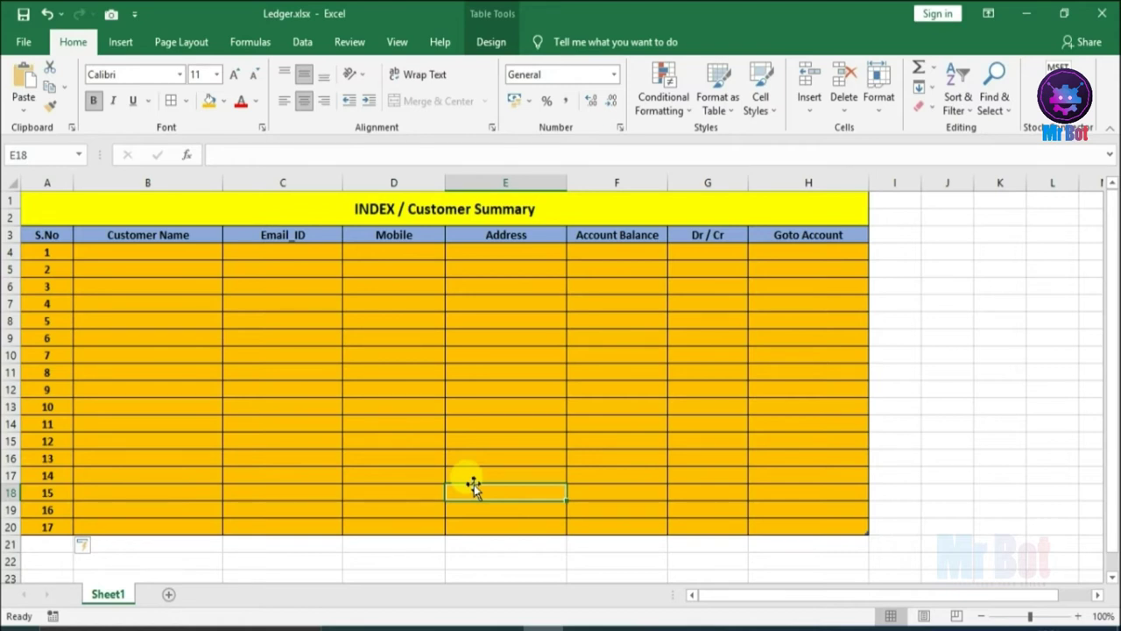
{"action": "left_click", "coordinate": [610, 431]}
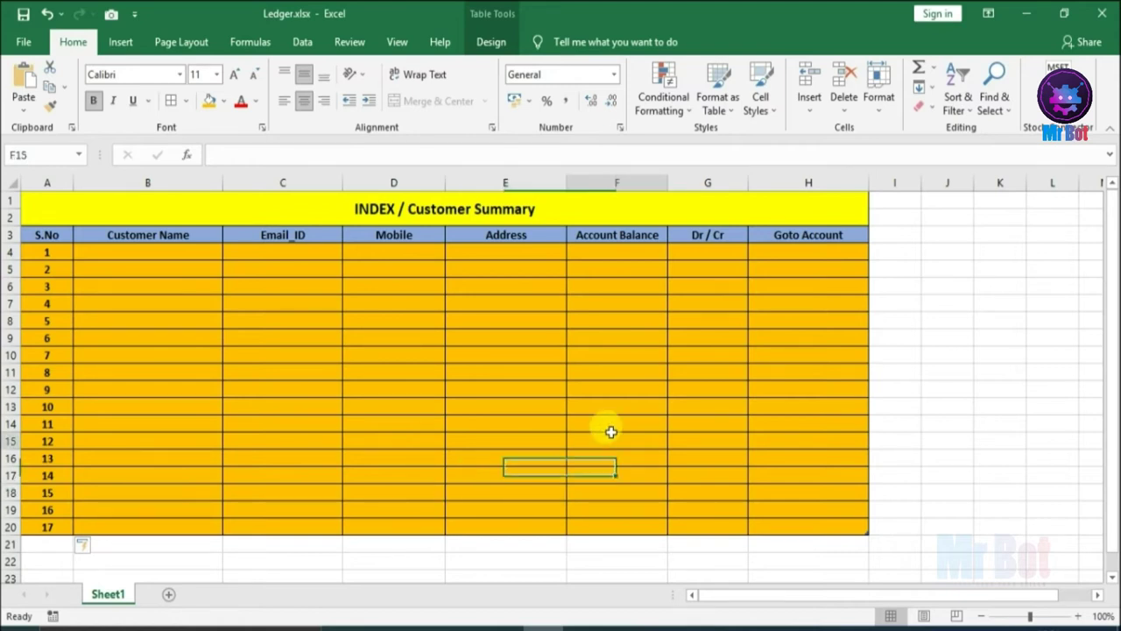
{"action": "left_click", "coordinate": [114, 265]}
{"action": "left_click", "coordinate": [139, 253]}
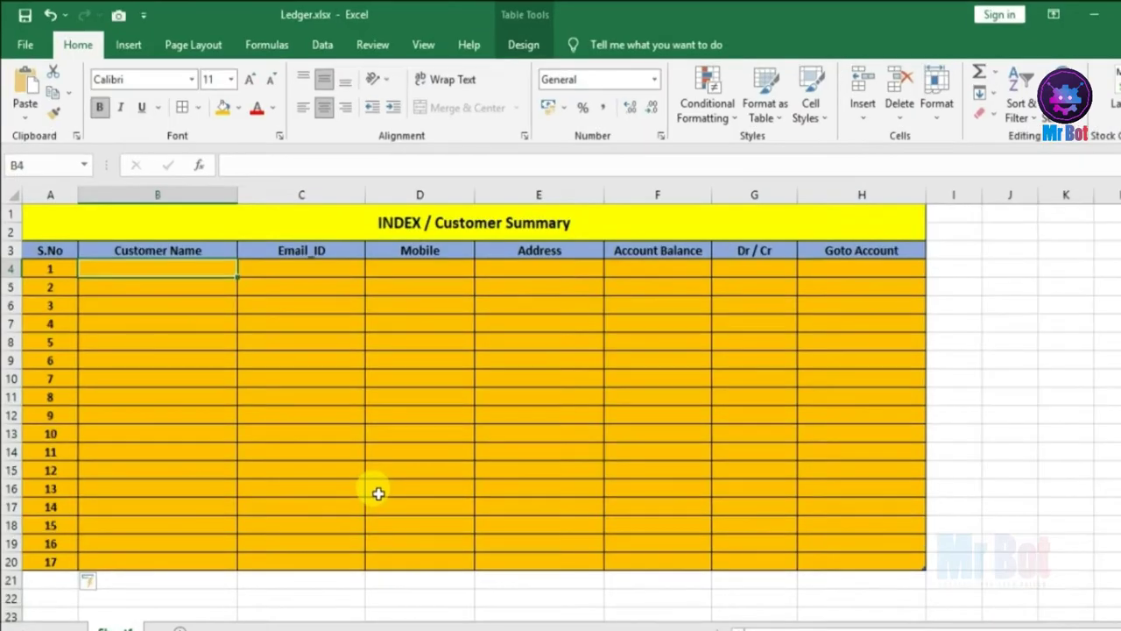
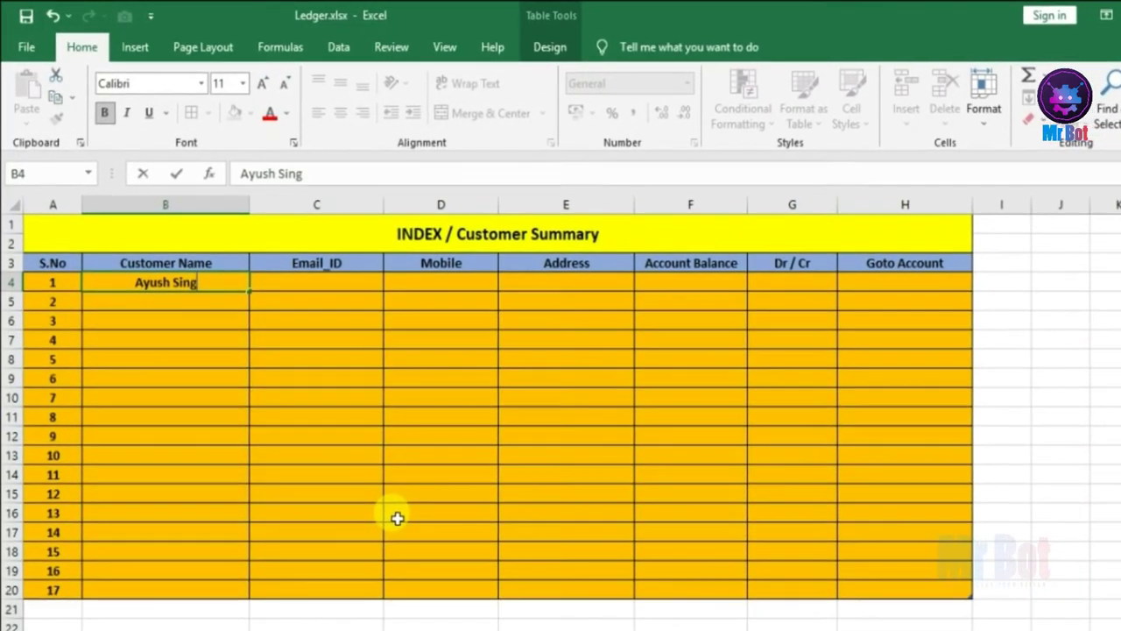
Enter the first customer's full name in B4 and their e-mail address in C4
{"action": "key", "text": "Return"}
{"action": "key", "text": "Up"}
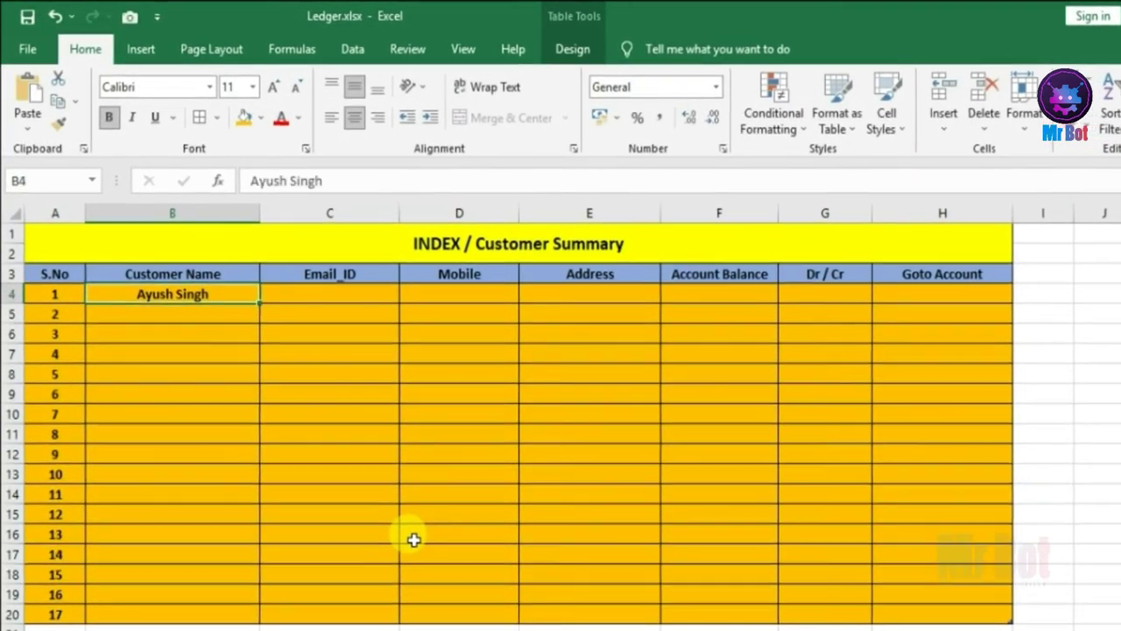
{"action": "key", "text": "Right"}
{"action": "type", "text": "bsjbdjfb"}
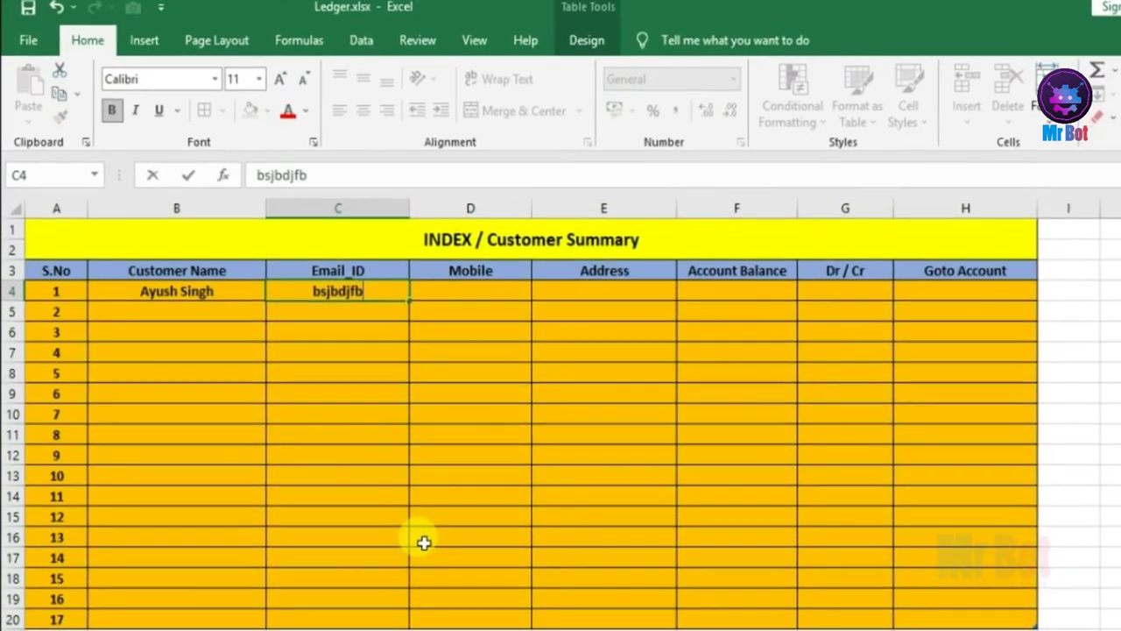
{"action": "type", "text": "@xyzz"}
{"action": "type", "text": ".co"}
{"action": "type", "text": "m"}
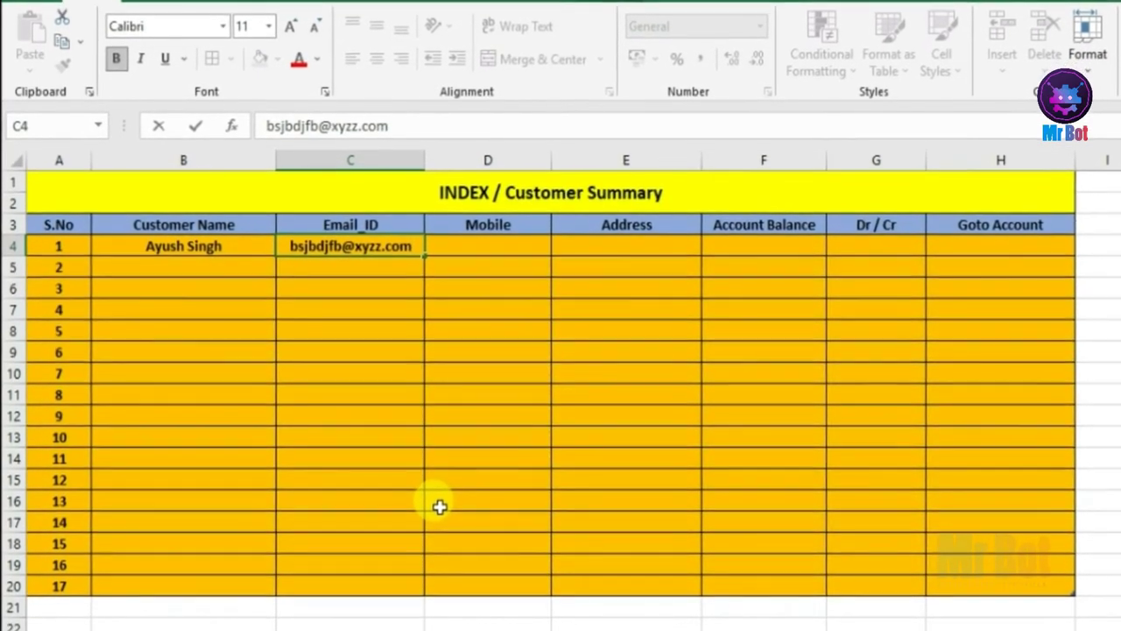
{"action": "key", "text": "Tab"}
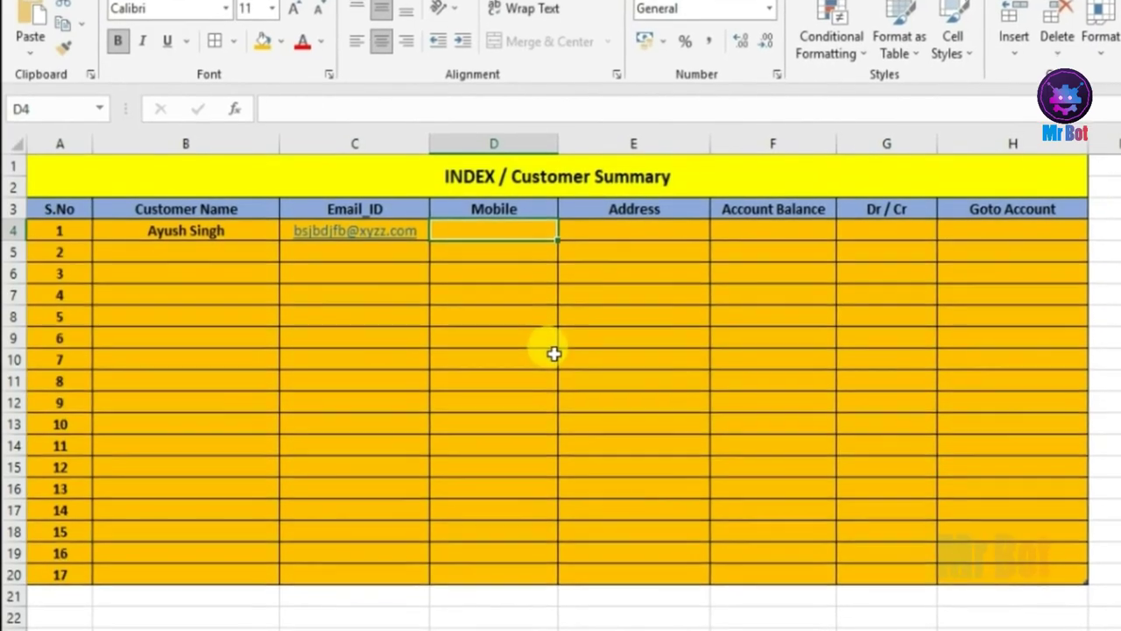
Fill the Mobile cell D4 with '####' and the Address cell E4 with '######' as placeholders
{"action": "type", "text": "sdjsbjsbj"}
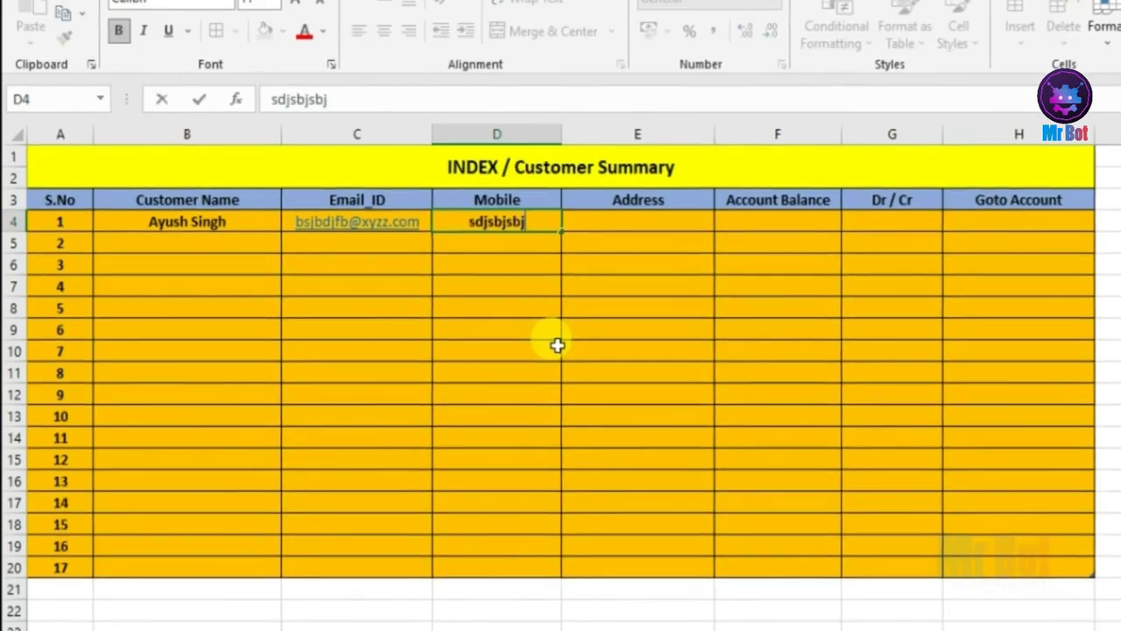
{"action": "key", "text": "BackSpace"}
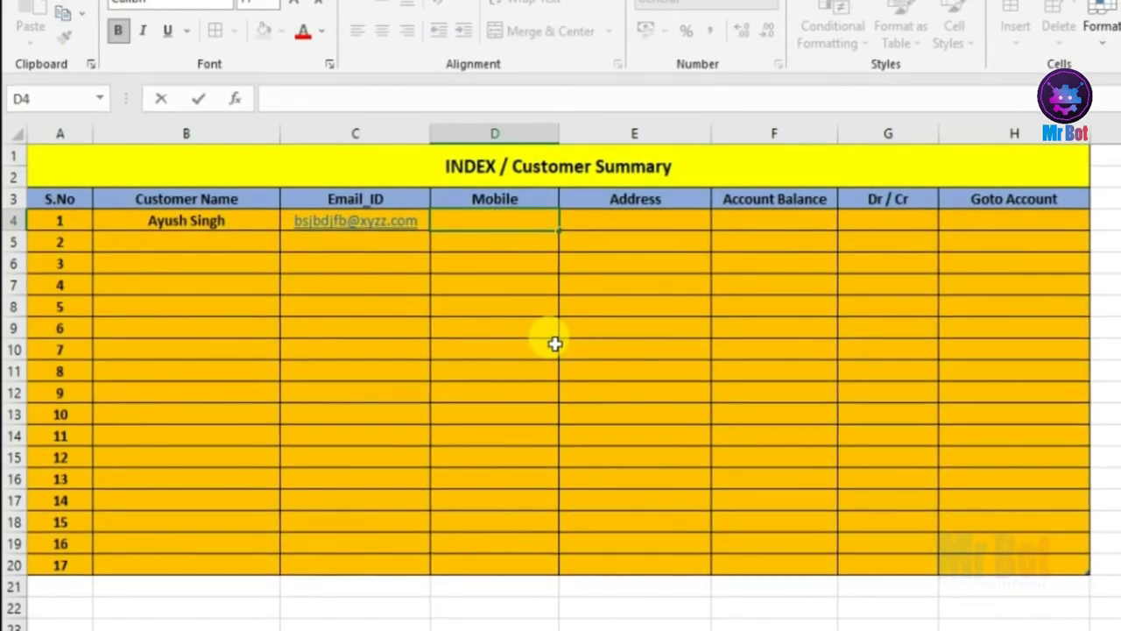
{"action": "type", "text": "999####"}
{"action": "key", "text": "Tab"}
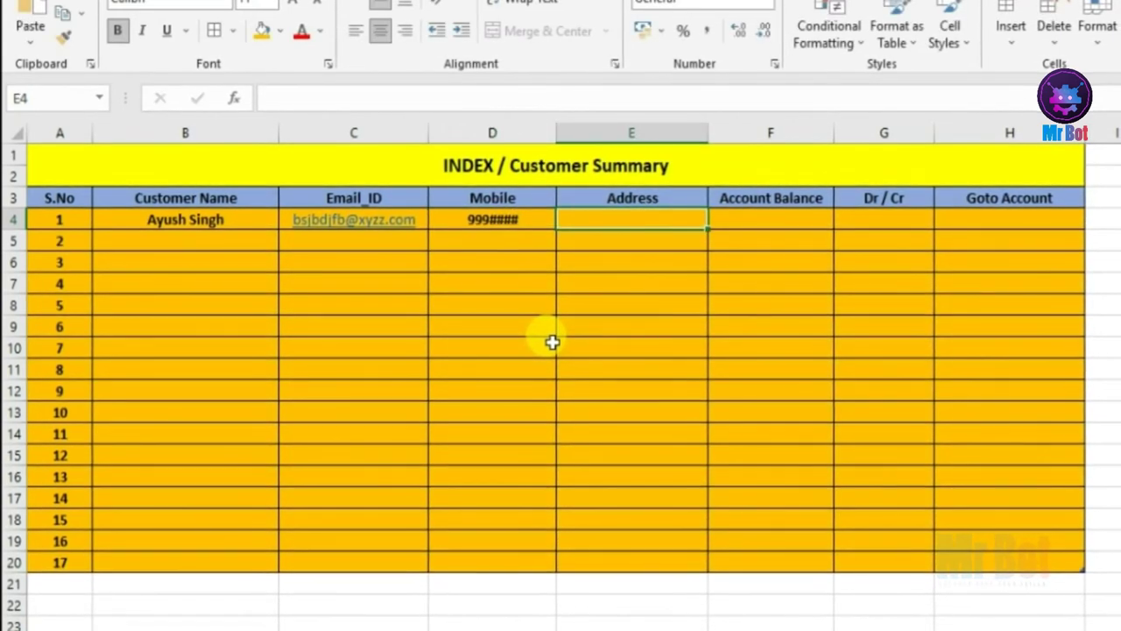
{"action": "type", "text": "######"}
{"action": "key", "text": "Tab"}
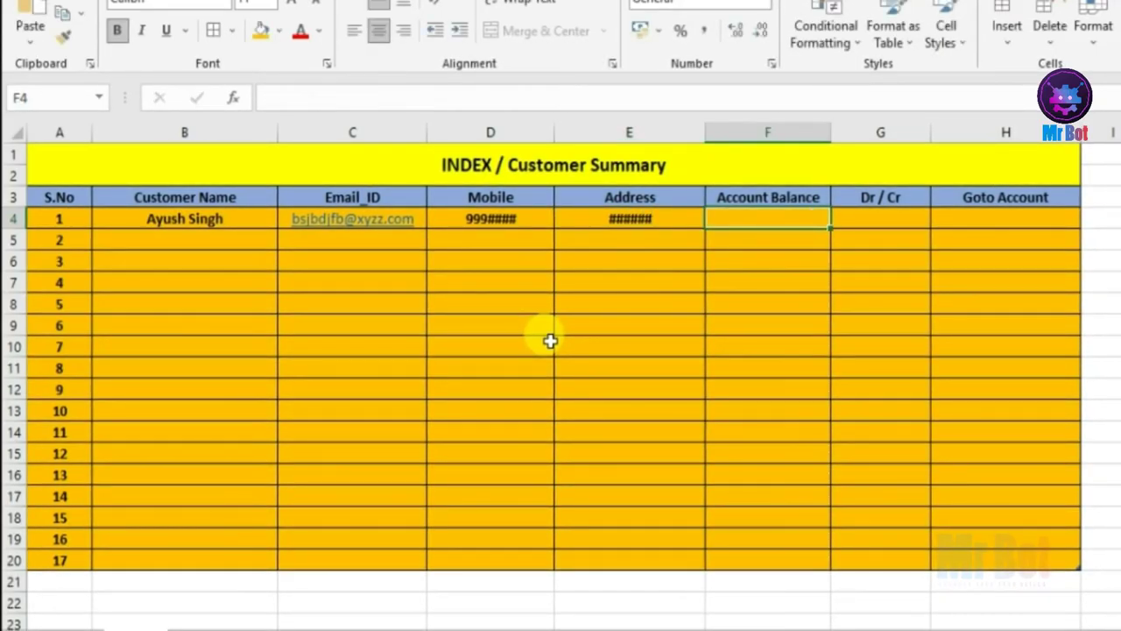
{"action": "left_click", "coordinate": [895, 223]}
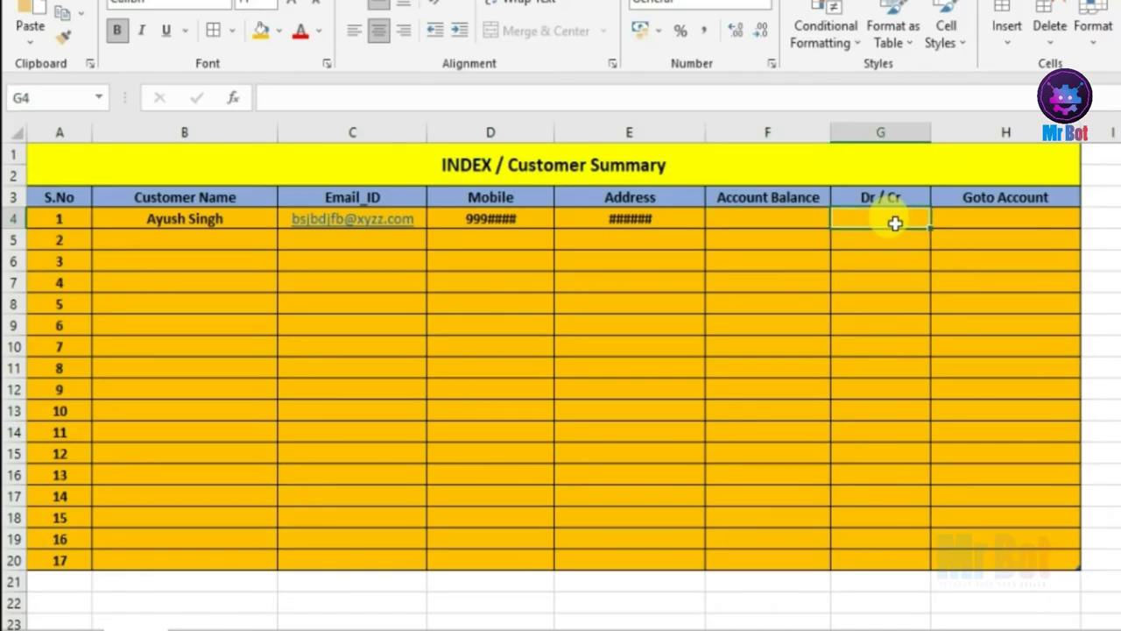
{"action": "left_click", "coordinate": [991, 217]}
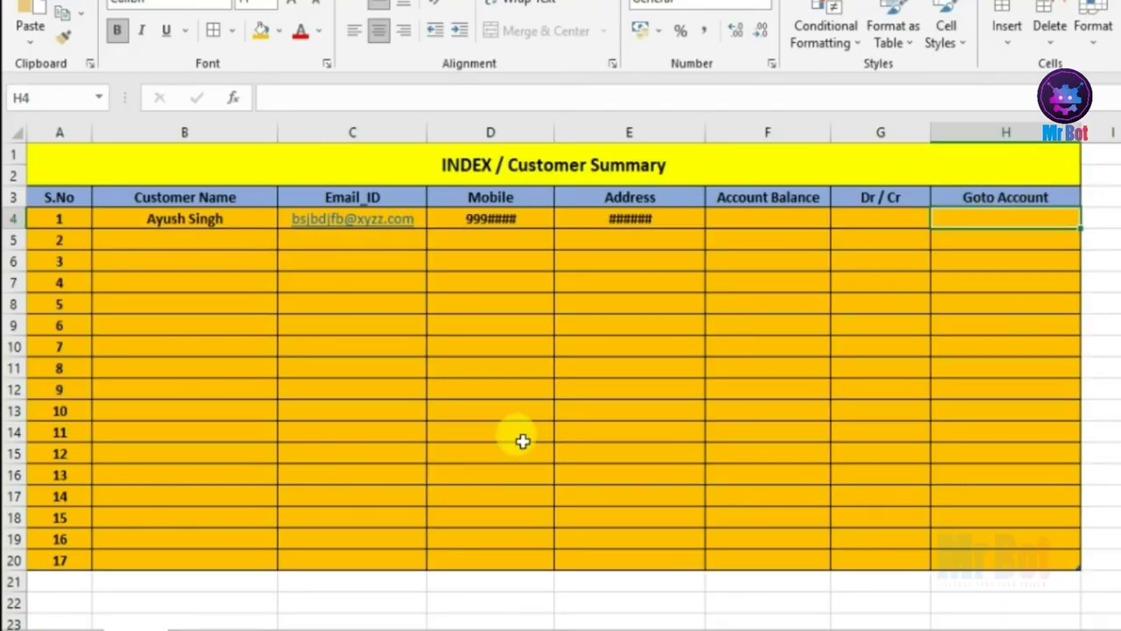
Rename the Sheet2 tab to the customer's name from cell B4
{"action": "left_click", "coordinate": [162, 219]}
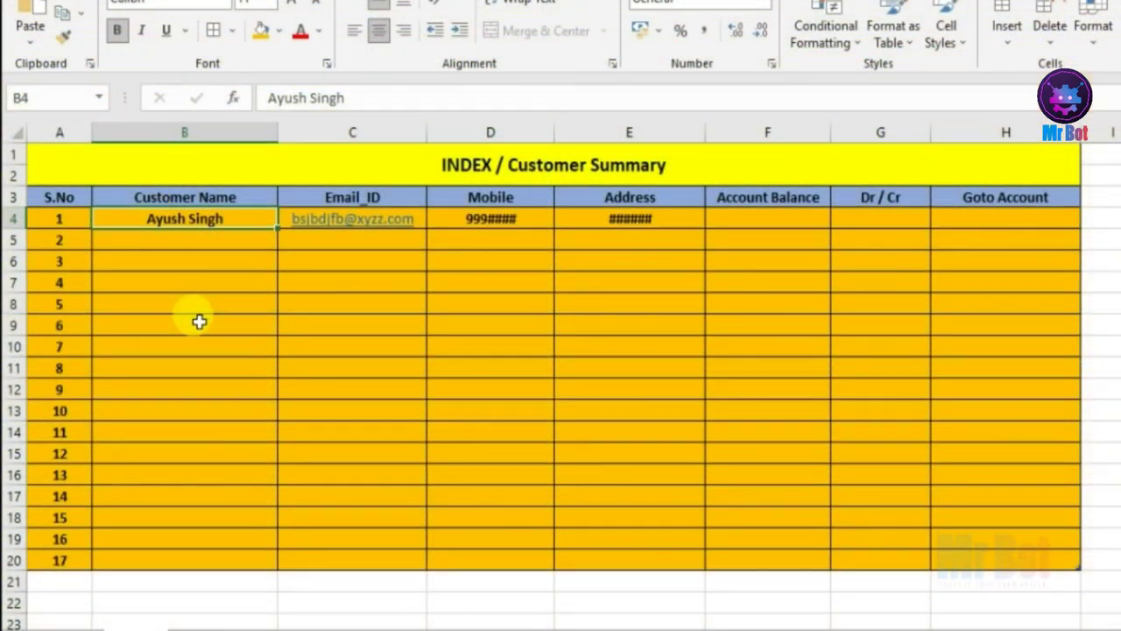
{"action": "left_click", "coordinate": [199, 321]}
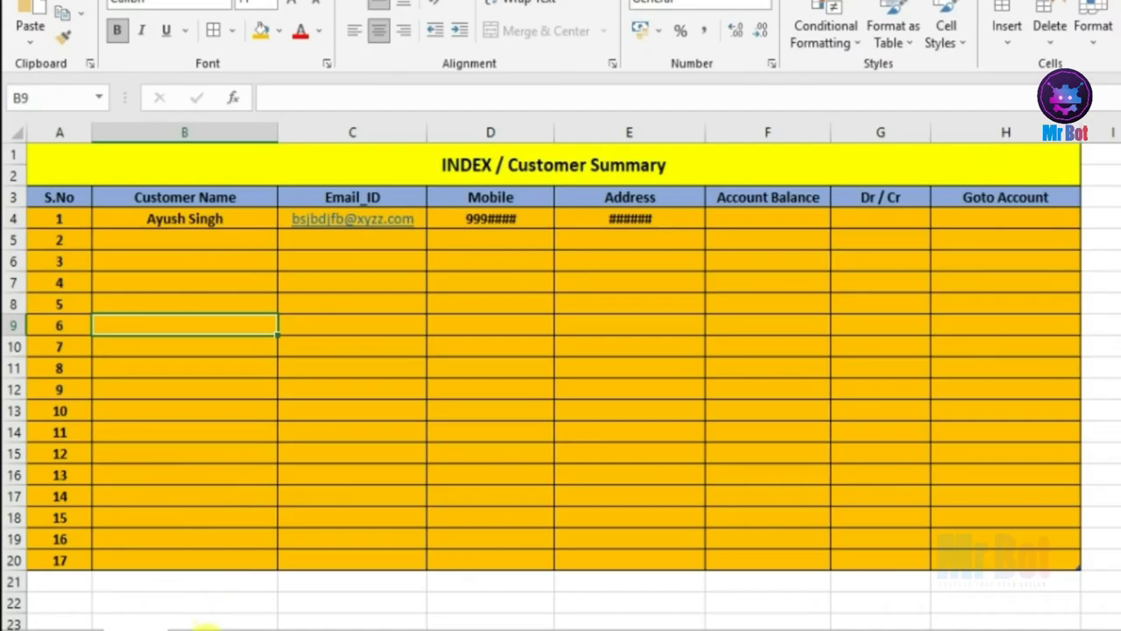
{"action": "left_click", "coordinate": [210, 626]}
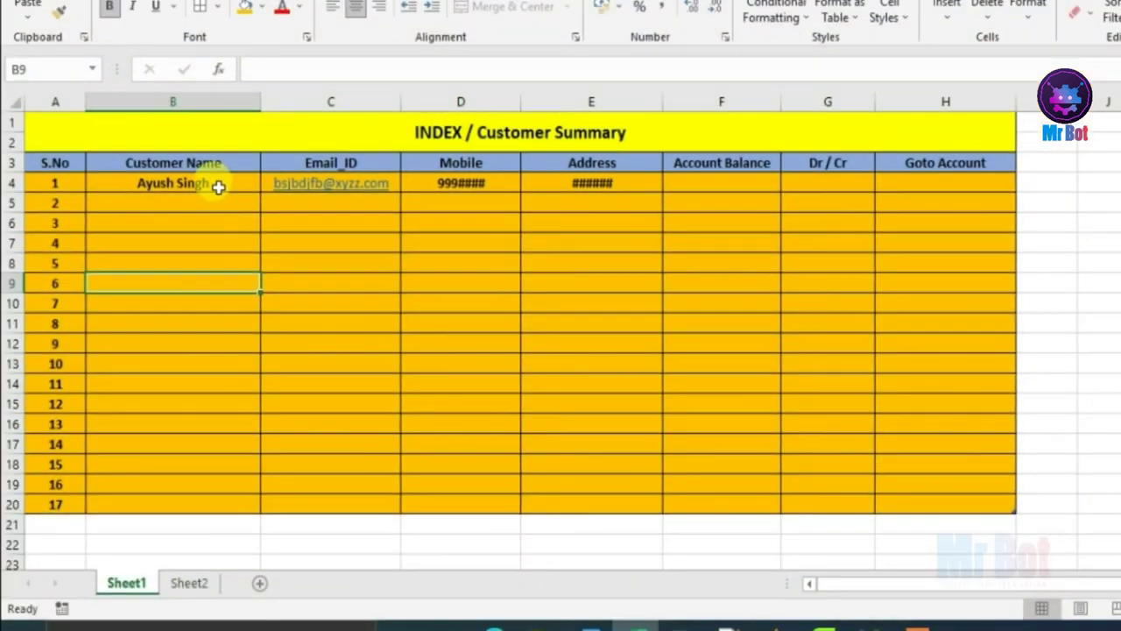
{"action": "left_click", "coordinate": [218, 186]}
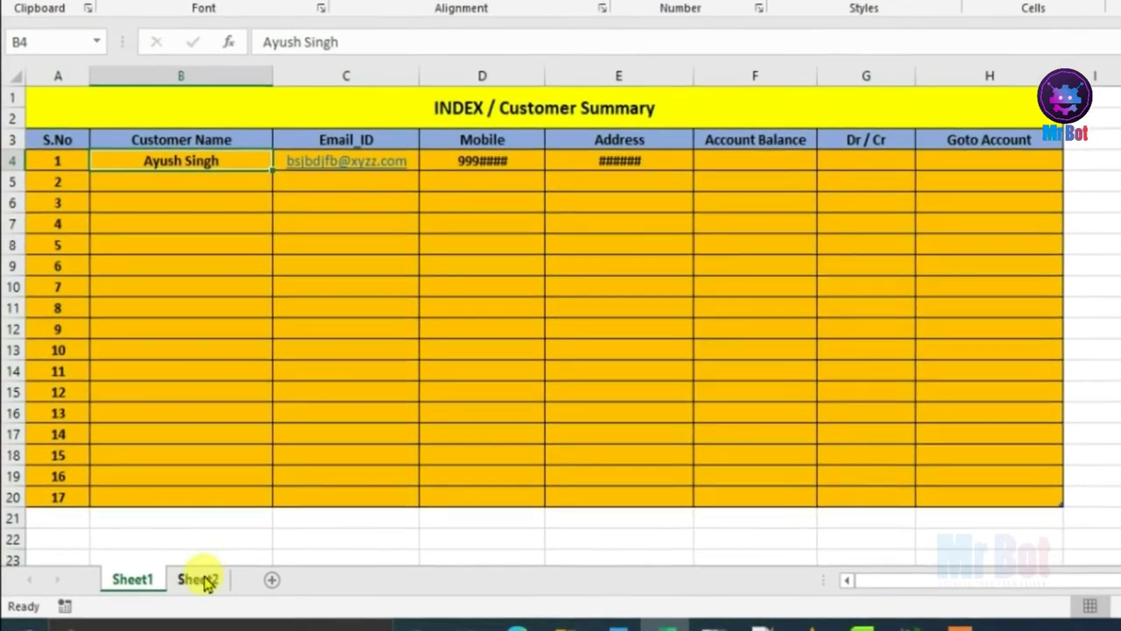
{"action": "left_click", "coordinate": [191, 583]}
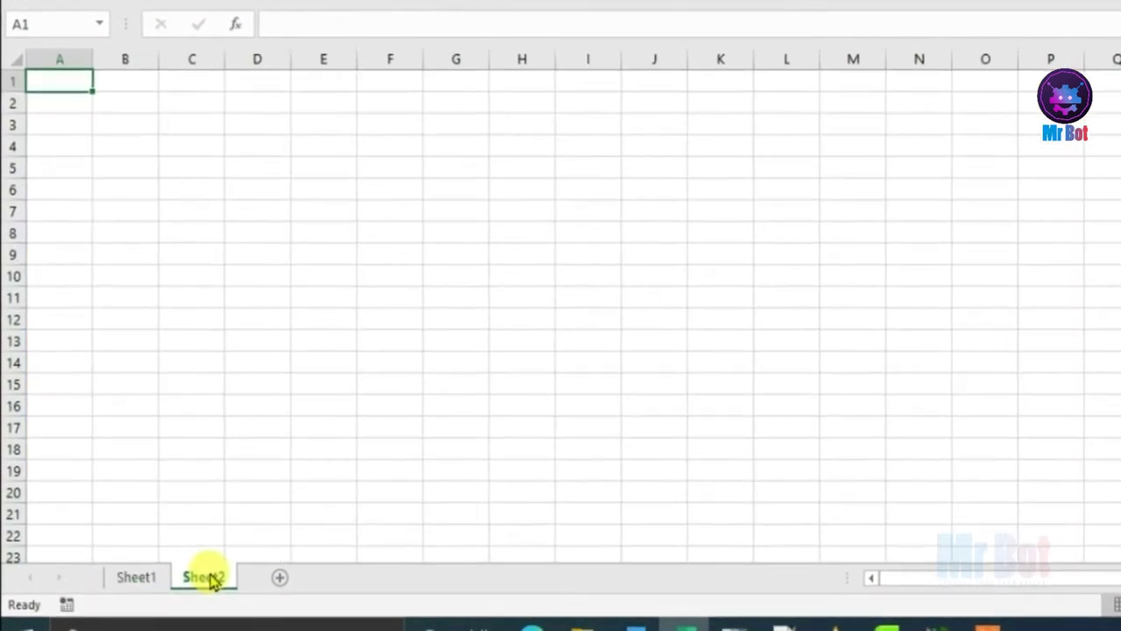
{"action": "right_click", "coordinate": [208, 582]}
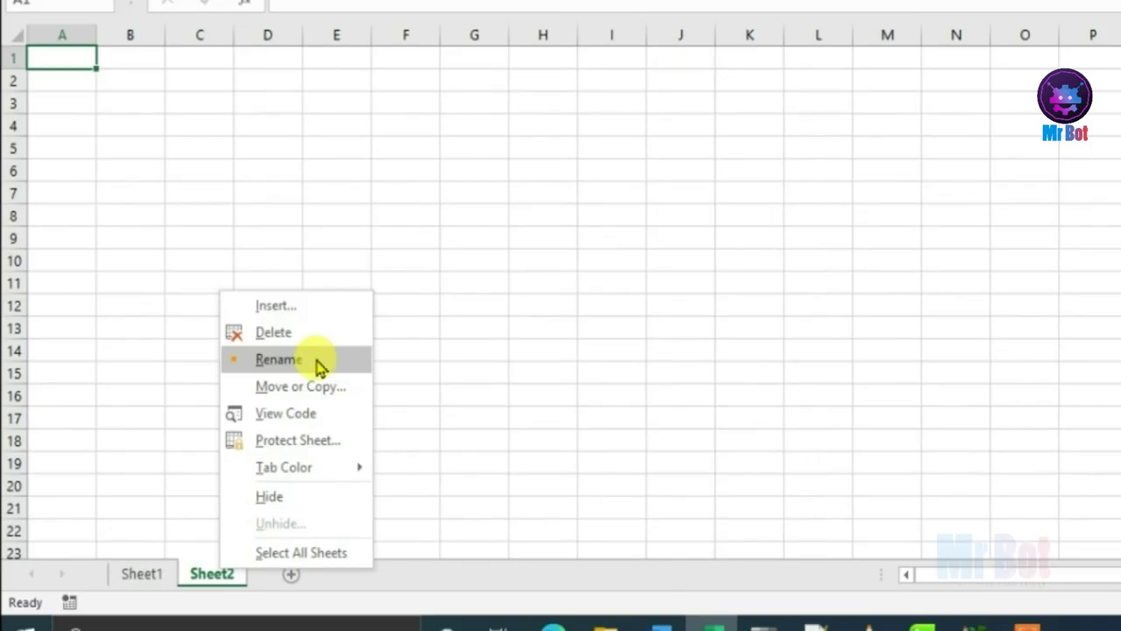
{"action": "left_click", "coordinate": [321, 367]}
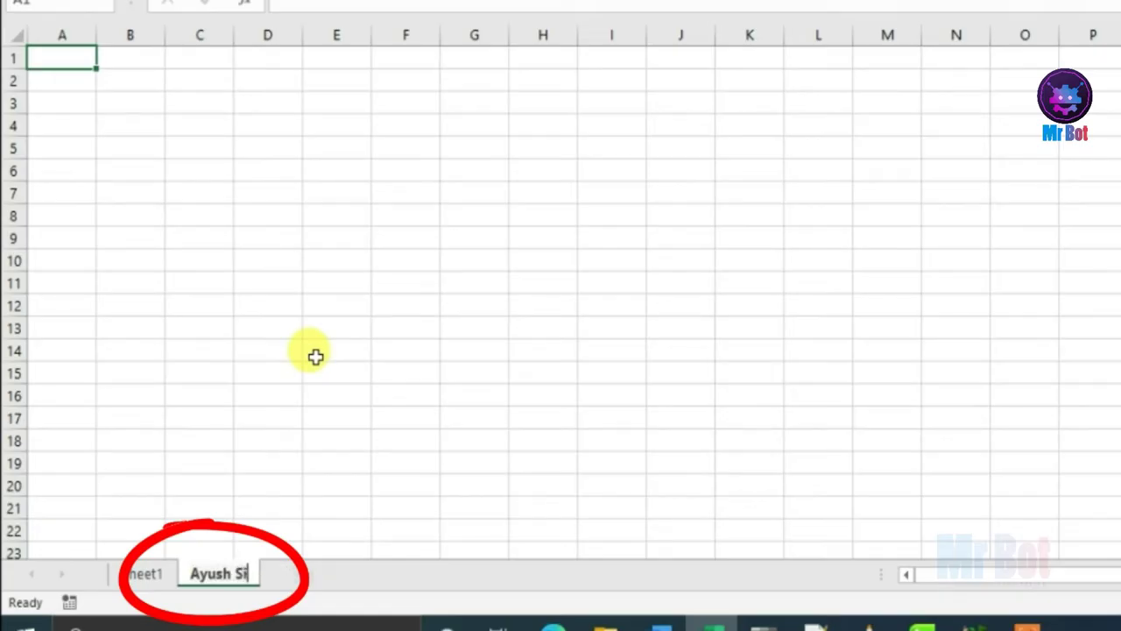
{"action": "type", "text": "ngh"}
{"action": "key", "text": "Return"}
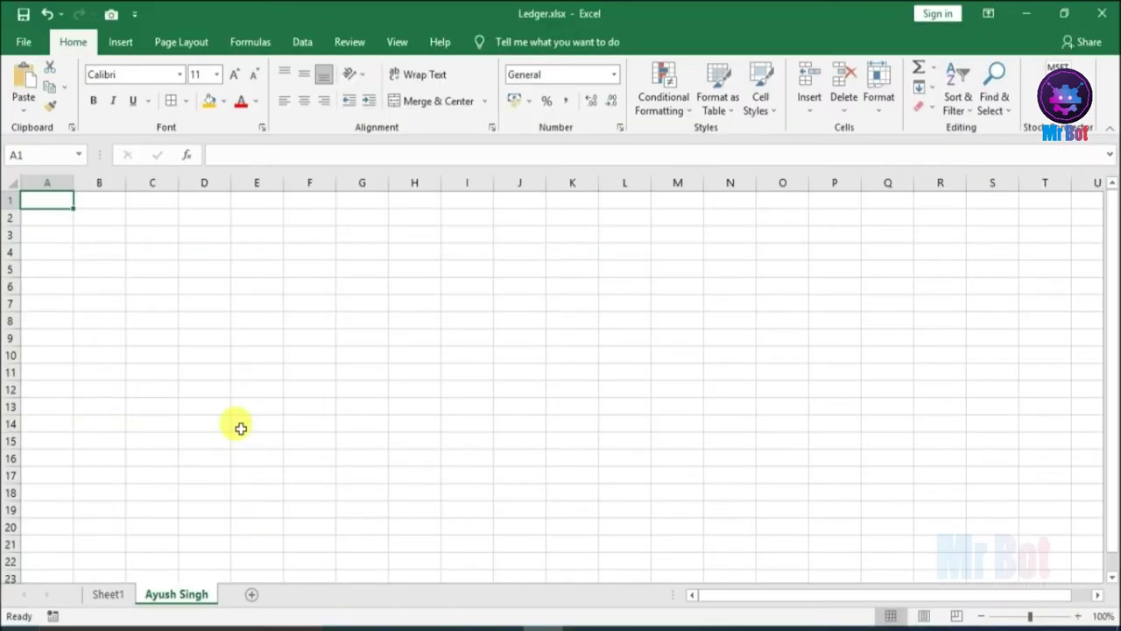
Rename Sheet1 to 'Index Summary'
{"action": "left_click", "coordinate": [109, 593]}
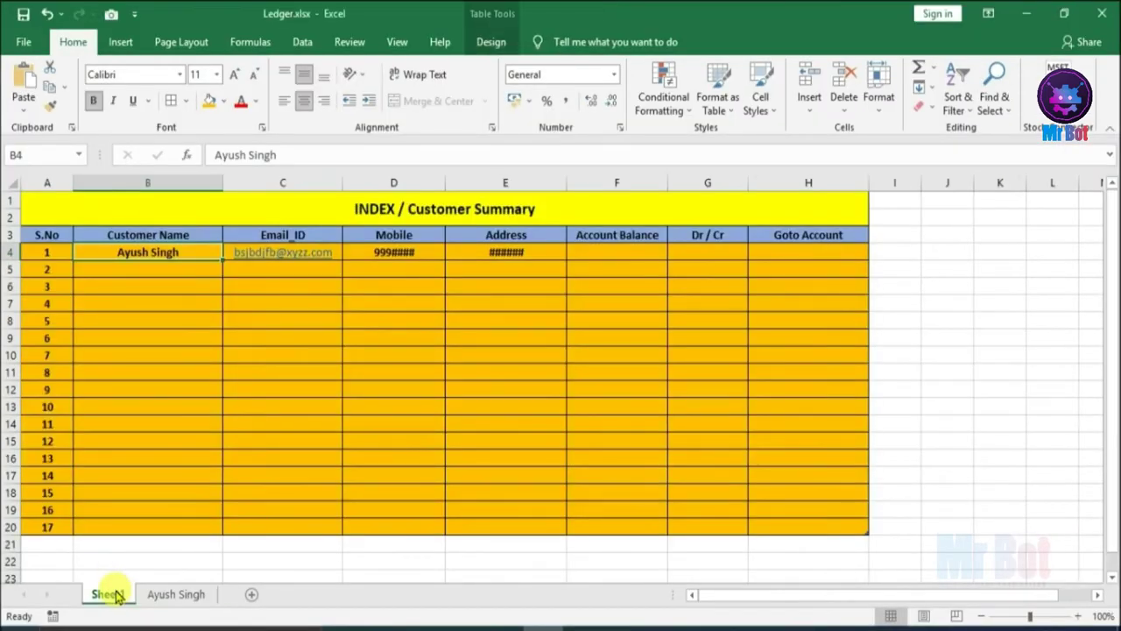
{"action": "right_click", "coordinate": [116, 594]}
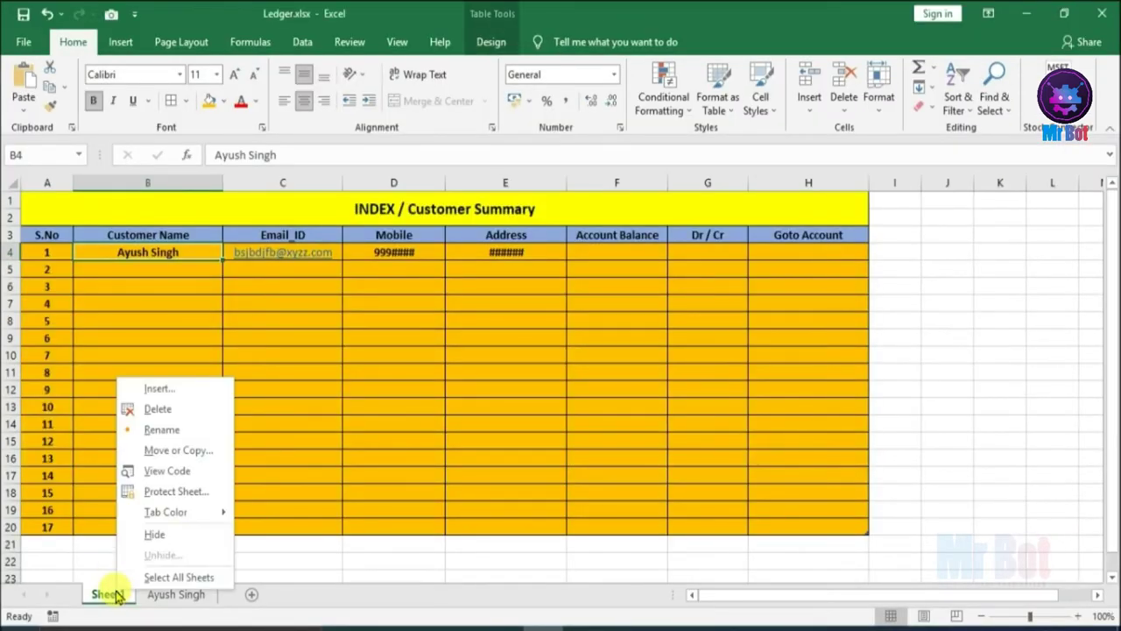
{"action": "left_click", "coordinate": [162, 429]}
{"action": "type", "text": "Index"}
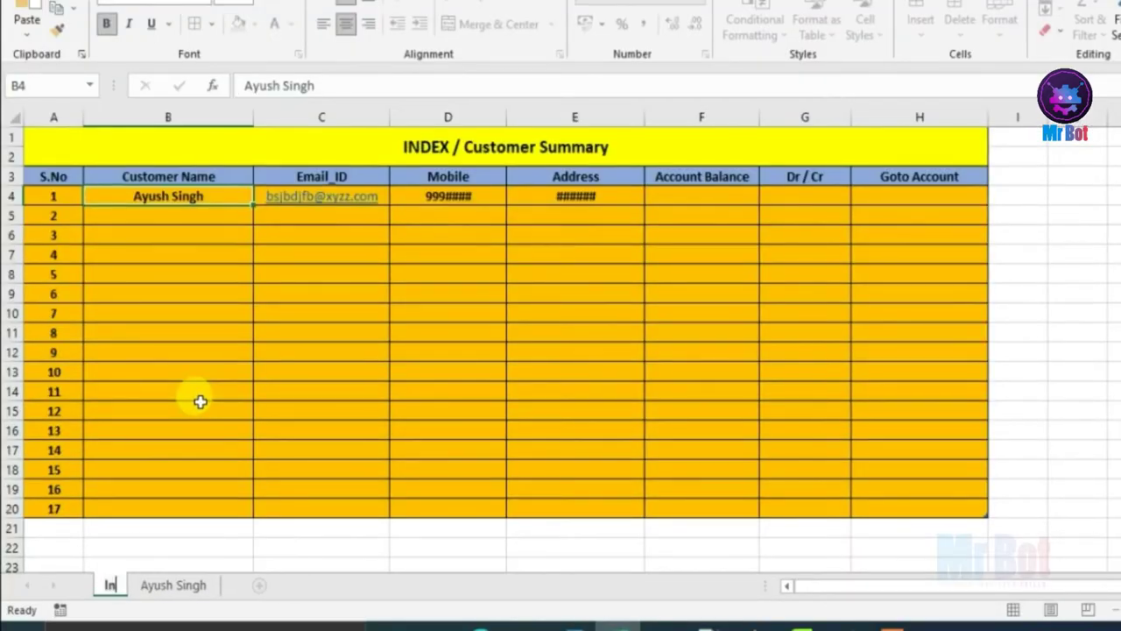
{"action": "type", "text": " S"}
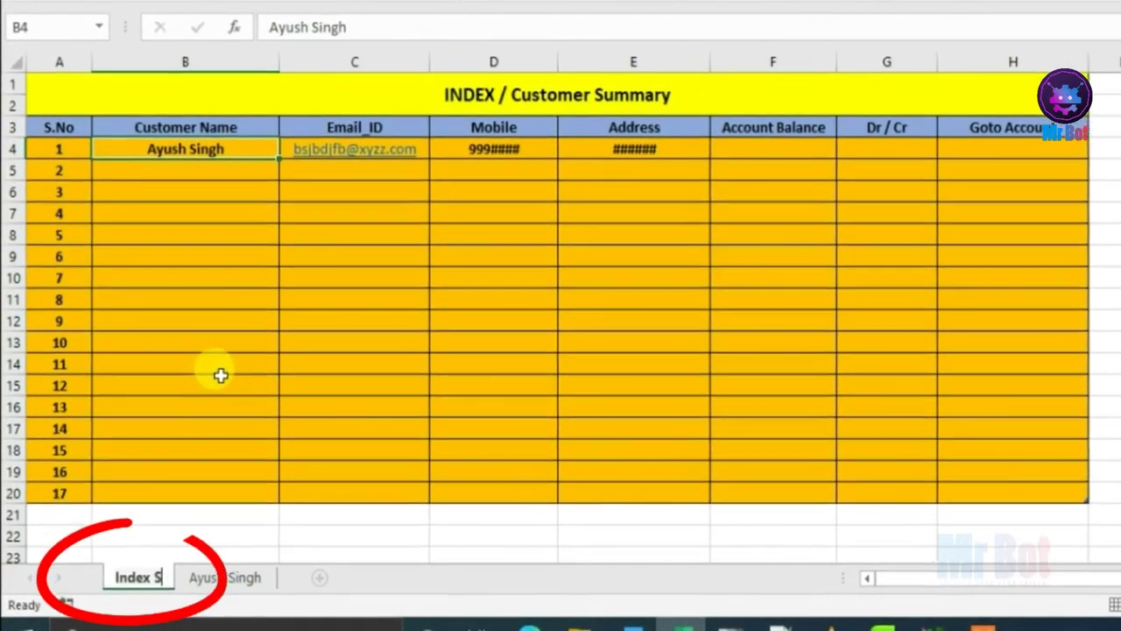
{"action": "type", "text": "ummary"}
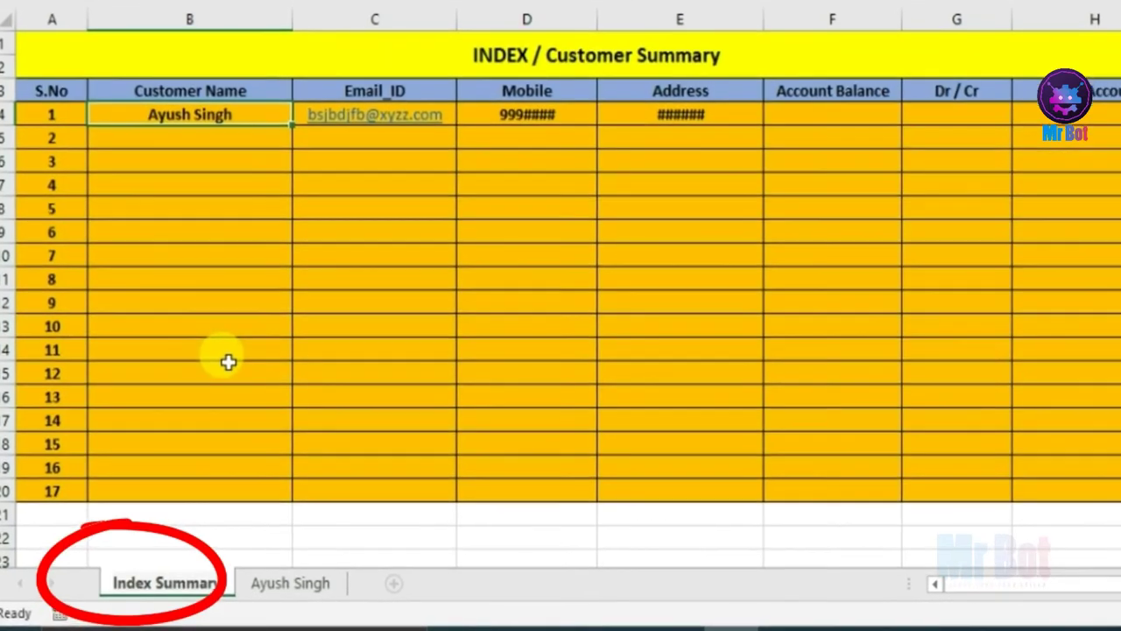
{"action": "left_click", "coordinate": [229, 367]}
Return to the empty worksheet named after the first customer
{"action": "left_click", "coordinate": [409, 403]}
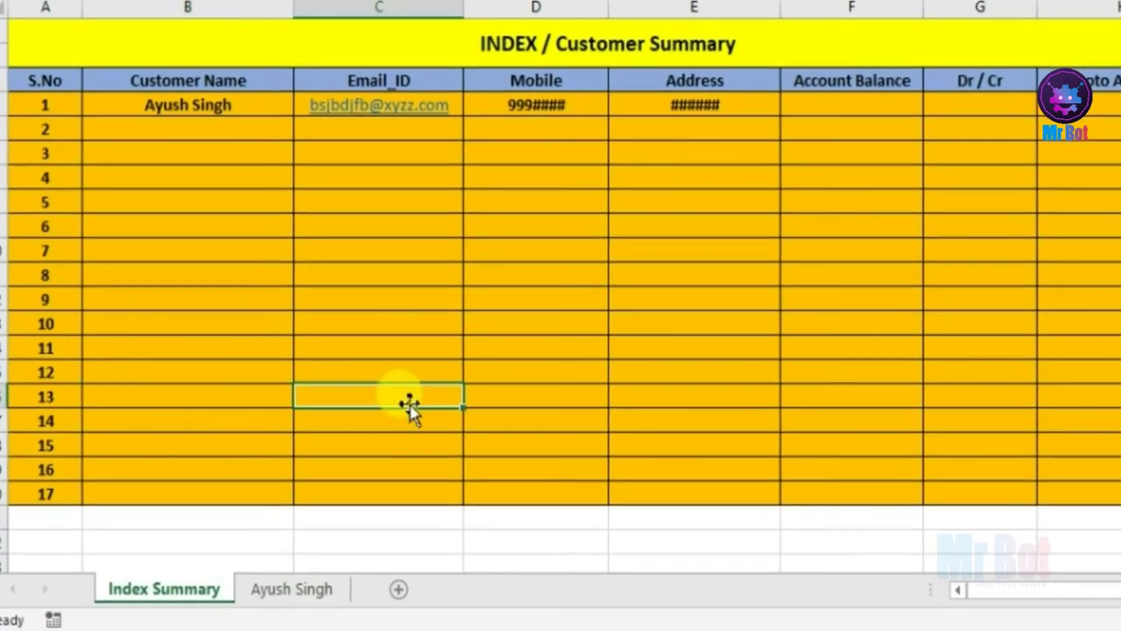
{"action": "left_click", "coordinate": [889, 228]}
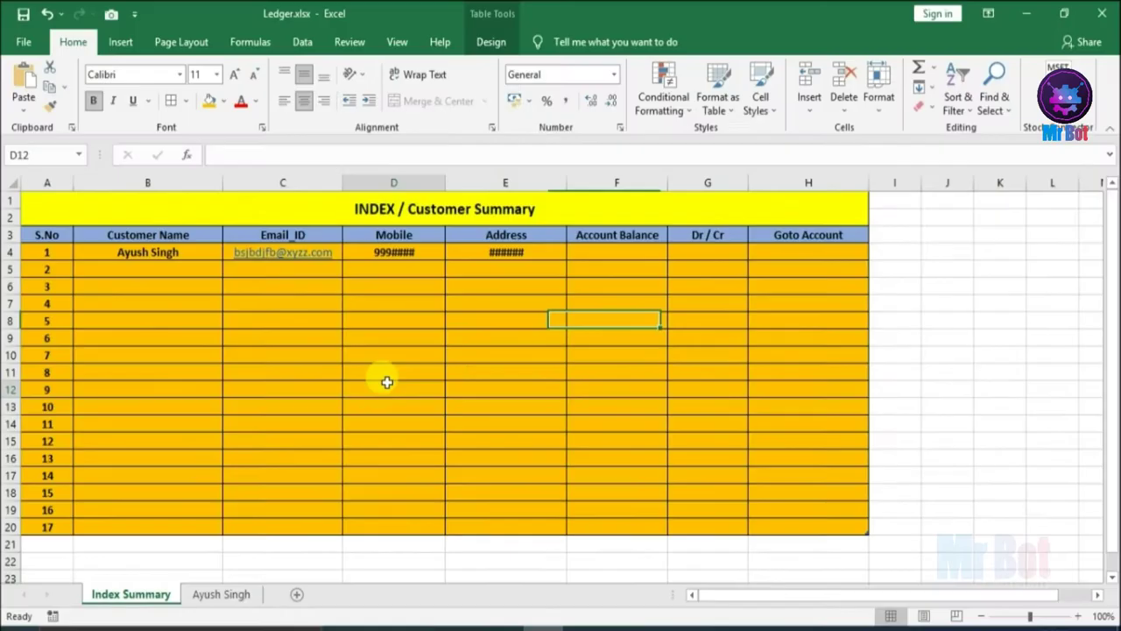
{"action": "left_click", "coordinate": [385, 385]}
{"action": "left_click", "coordinate": [224, 598]}
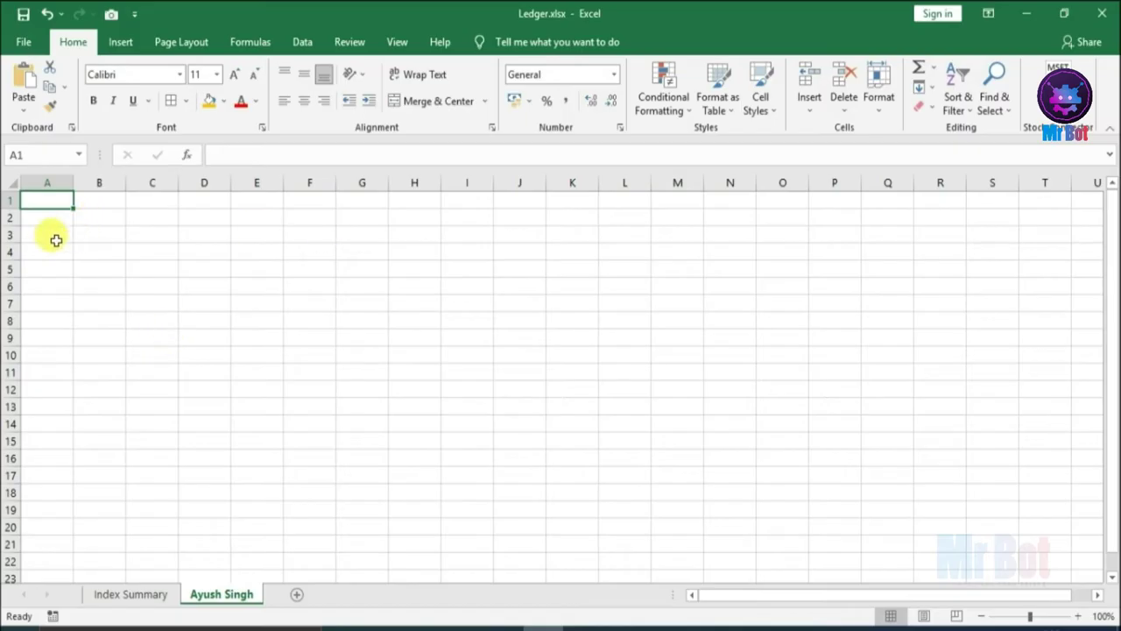
Enter the headings S.No, Date, Particular, Debit, Credit, Balance and Dr / Cr in cells A3 through G3
{"action": "type", "text": "S"}
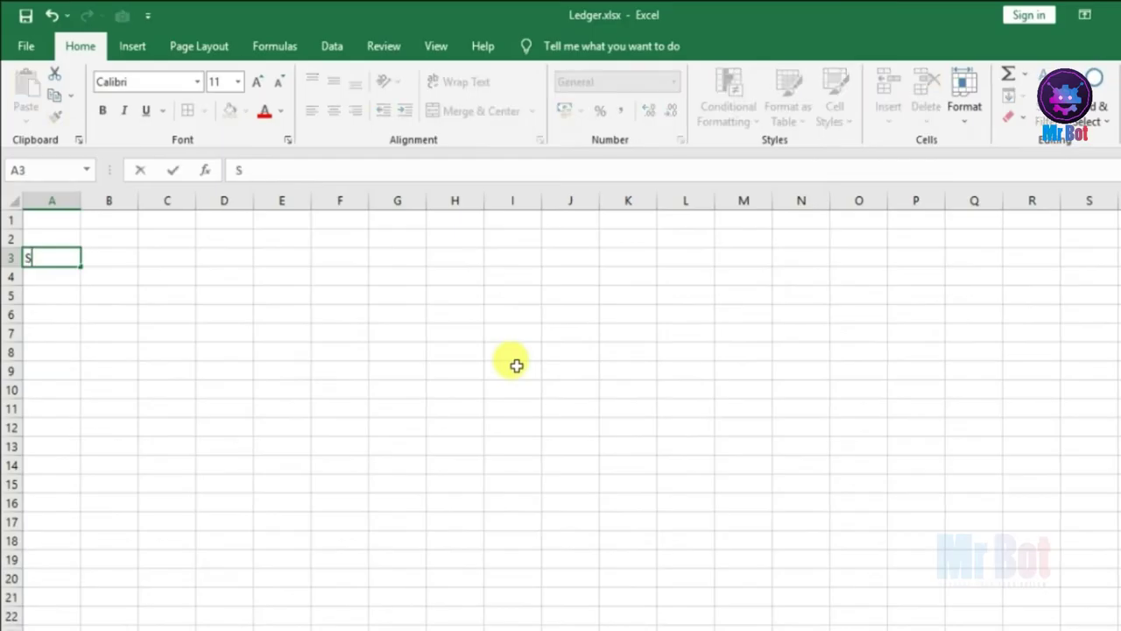
{"action": "type", "text": ".No"}
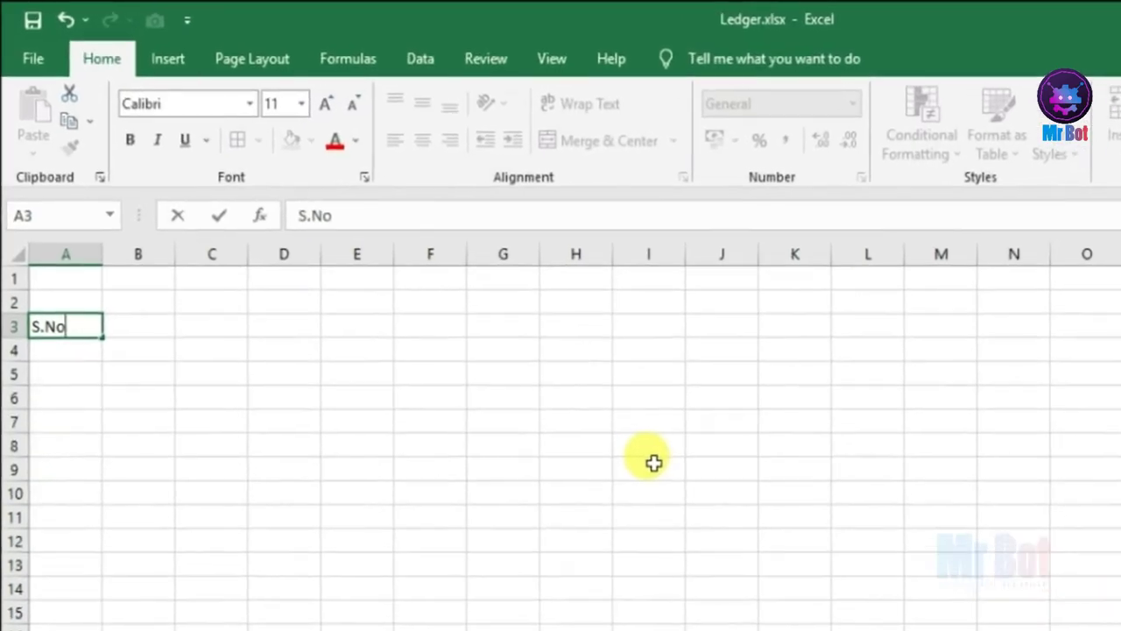
{"action": "key", "text": "Tab"}
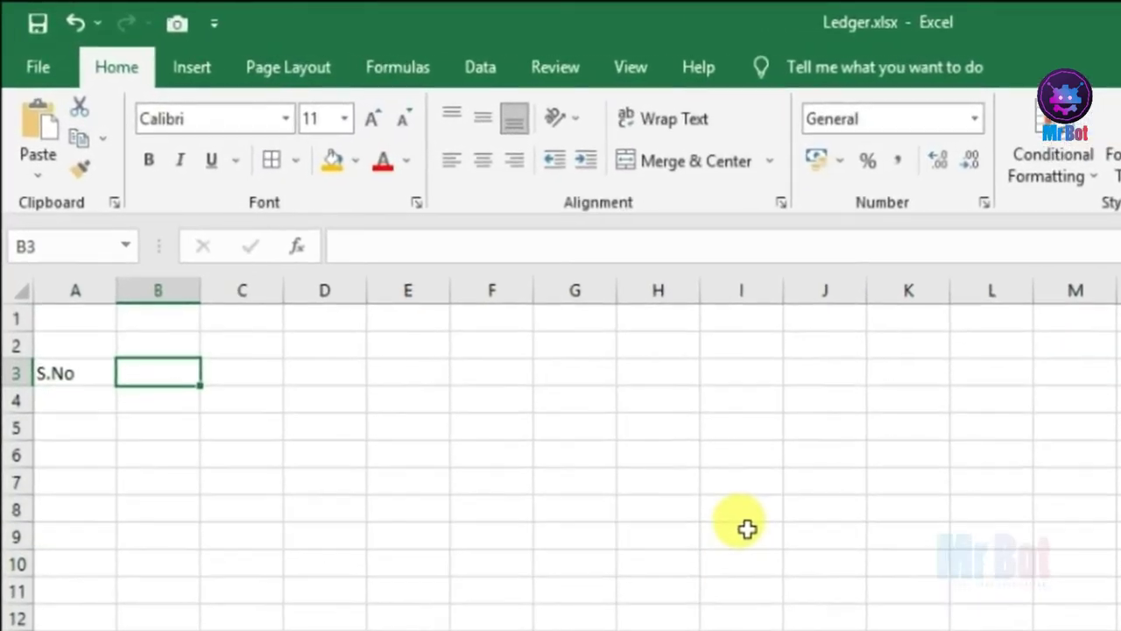
{"action": "type", "text": "Date"}
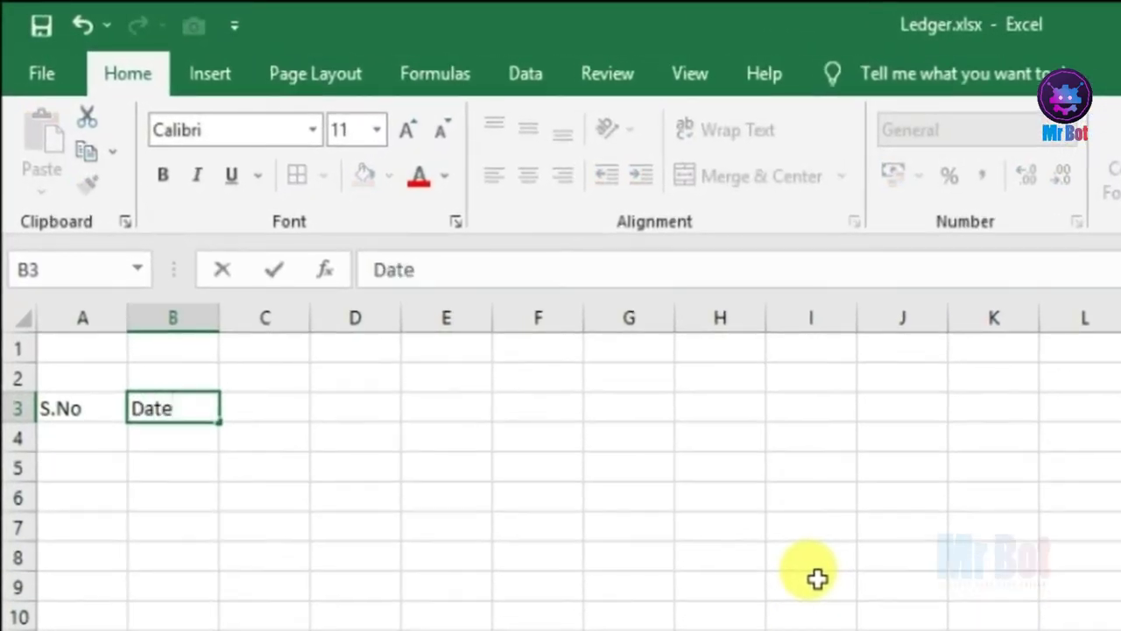
{"action": "key", "text": "Tab"}
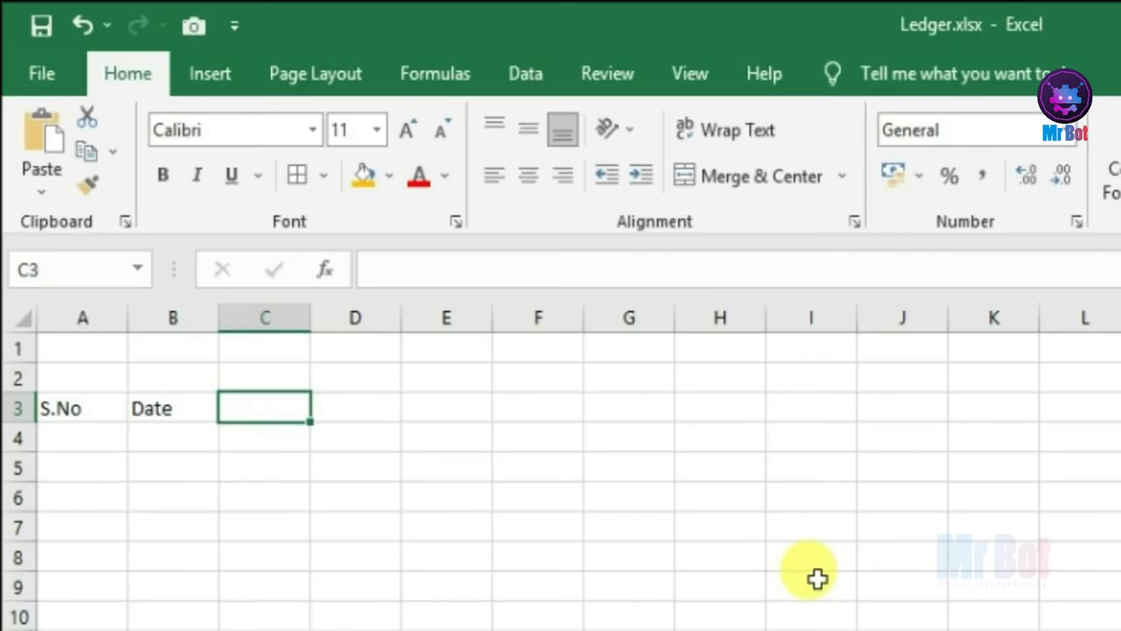
{"action": "type", "text": "Particular"}
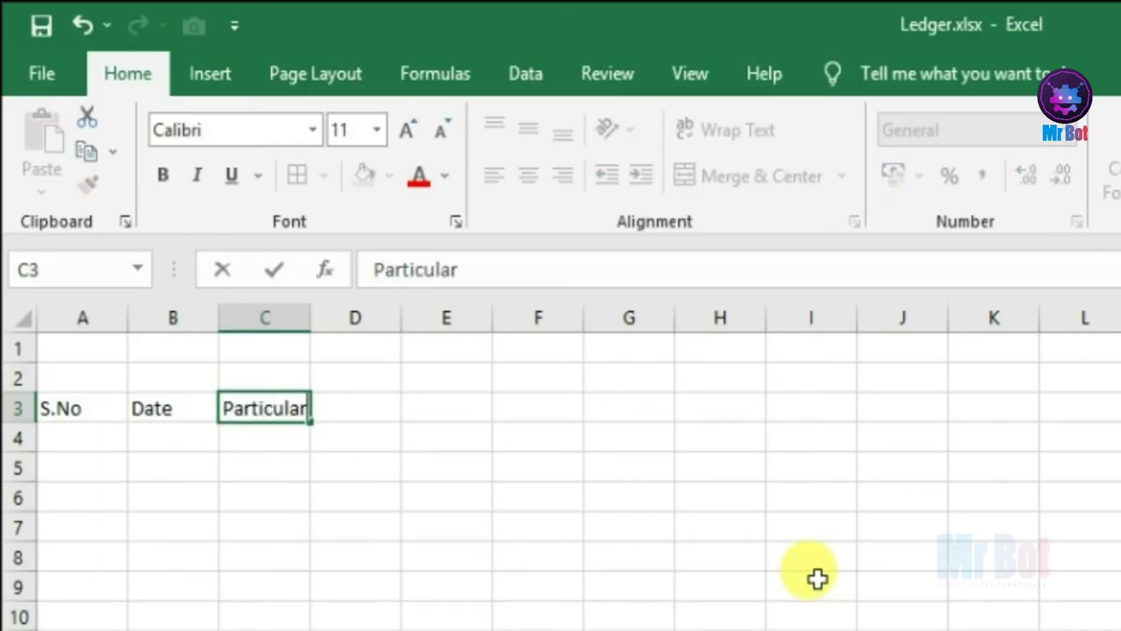
{"action": "key", "text": "Tab"}
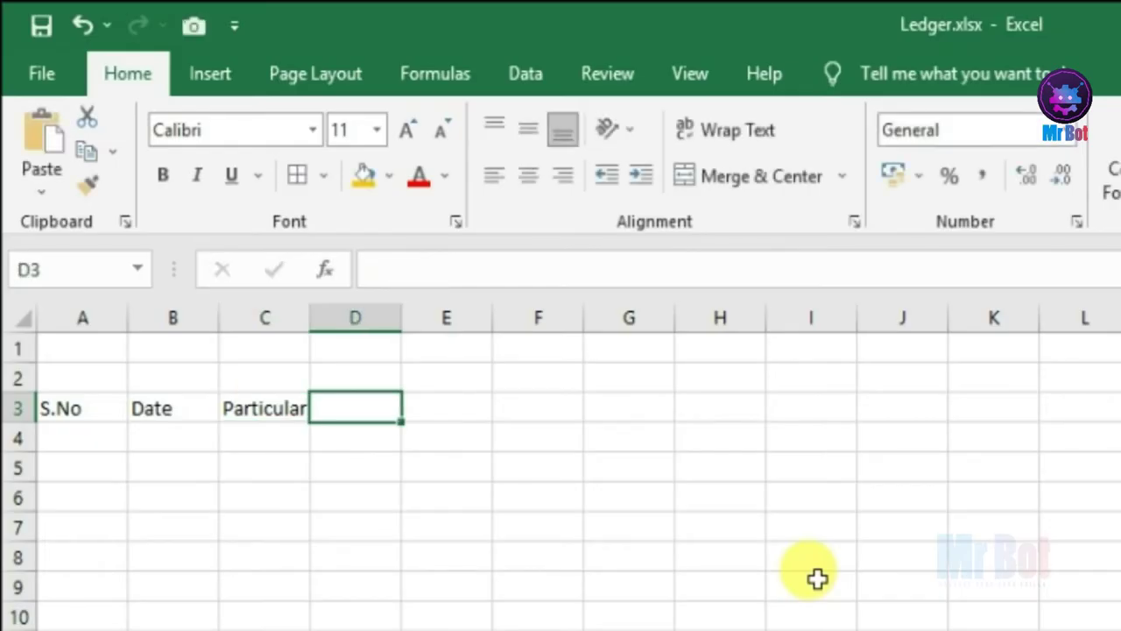
{"action": "type", "text": "Debit"}
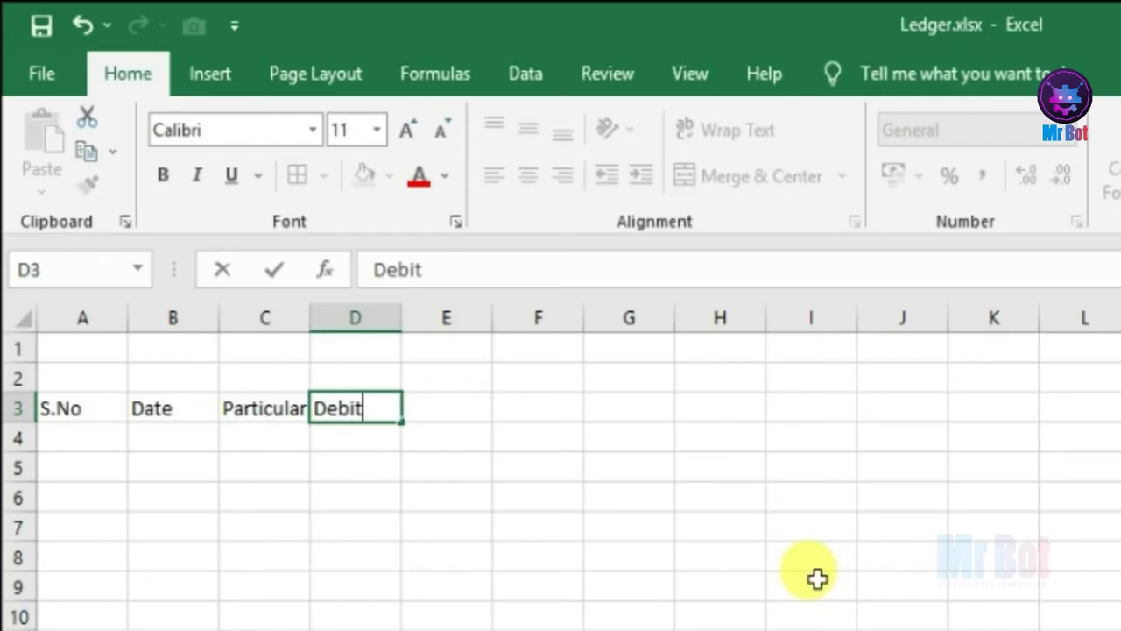
{"action": "key", "text": "Tab"}
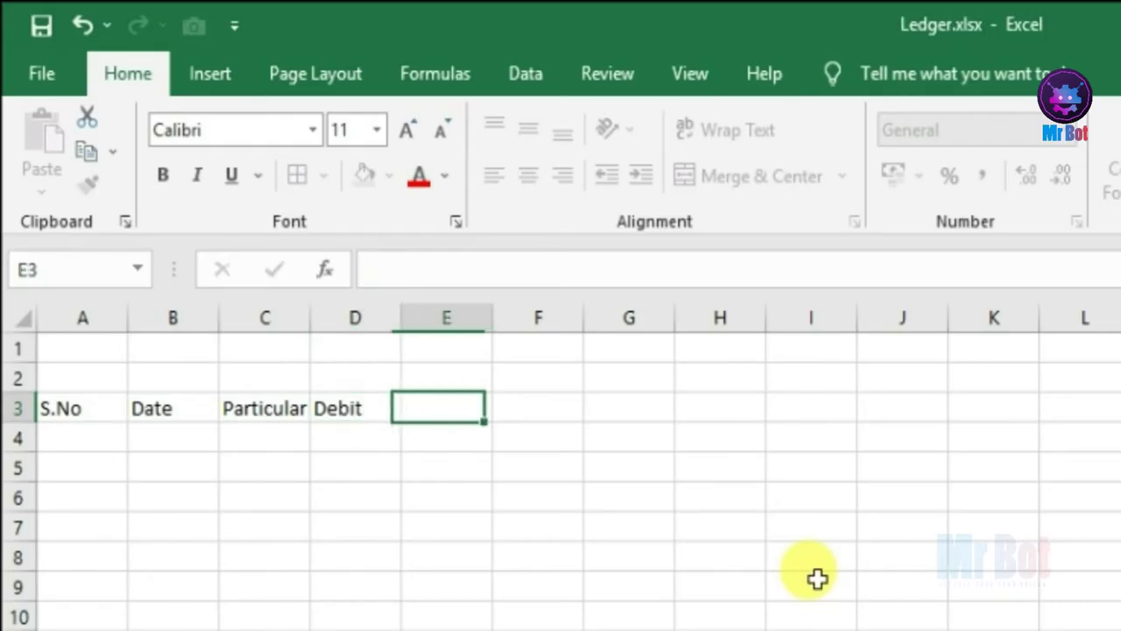
{"action": "type", "text": "Credit"}
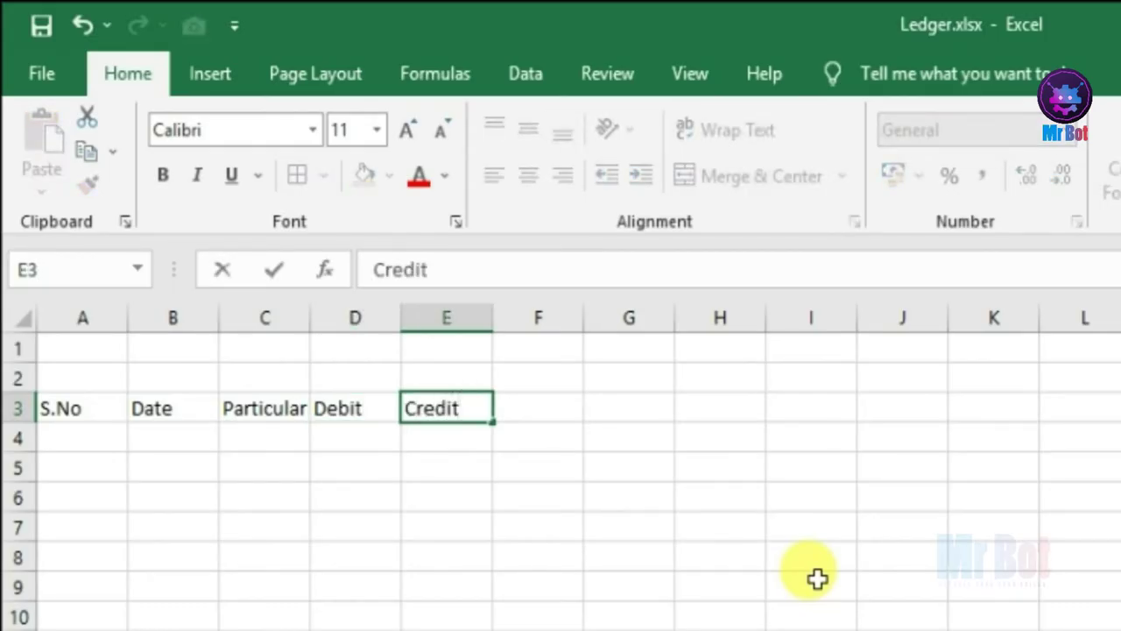
{"action": "key", "text": "Tab"}
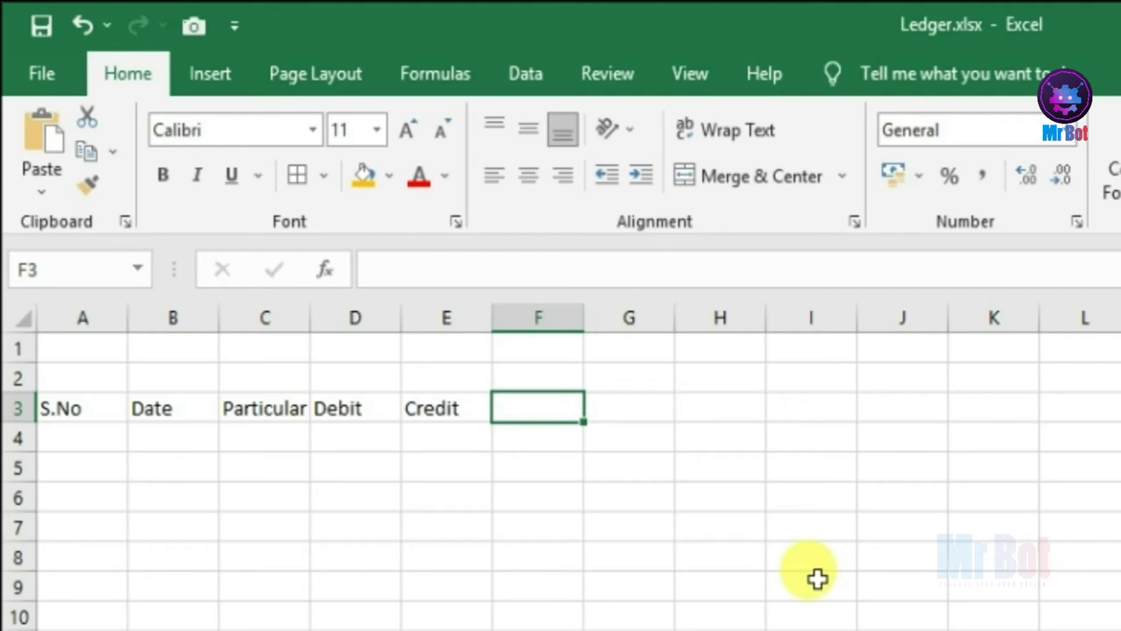
{"action": "type", "text": "Bal"}
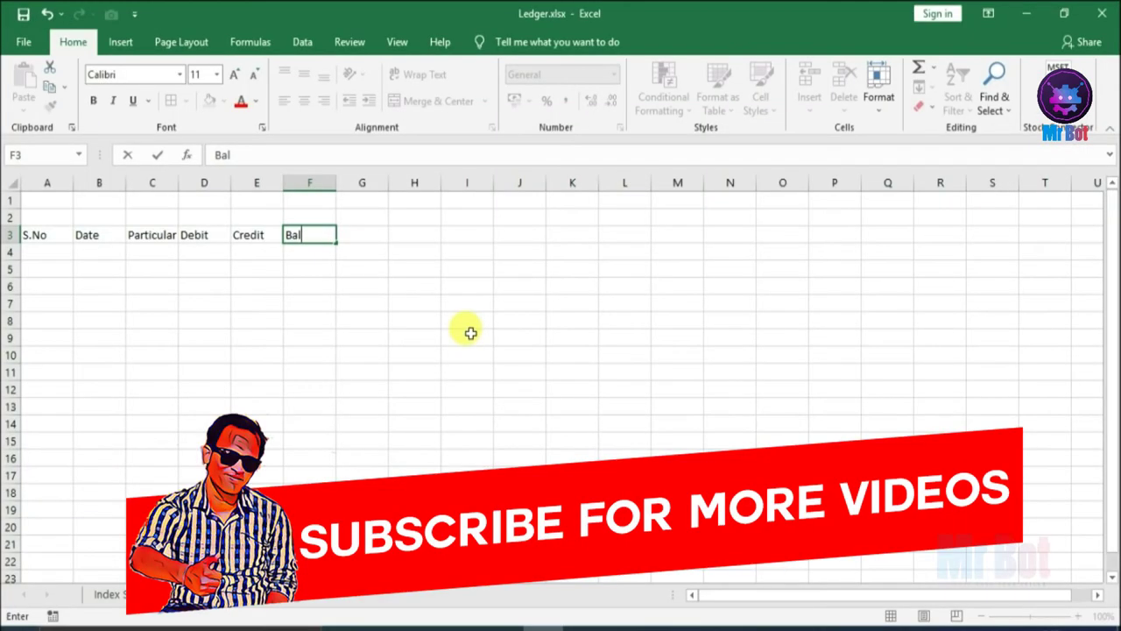
{"action": "type", "text": "an"}
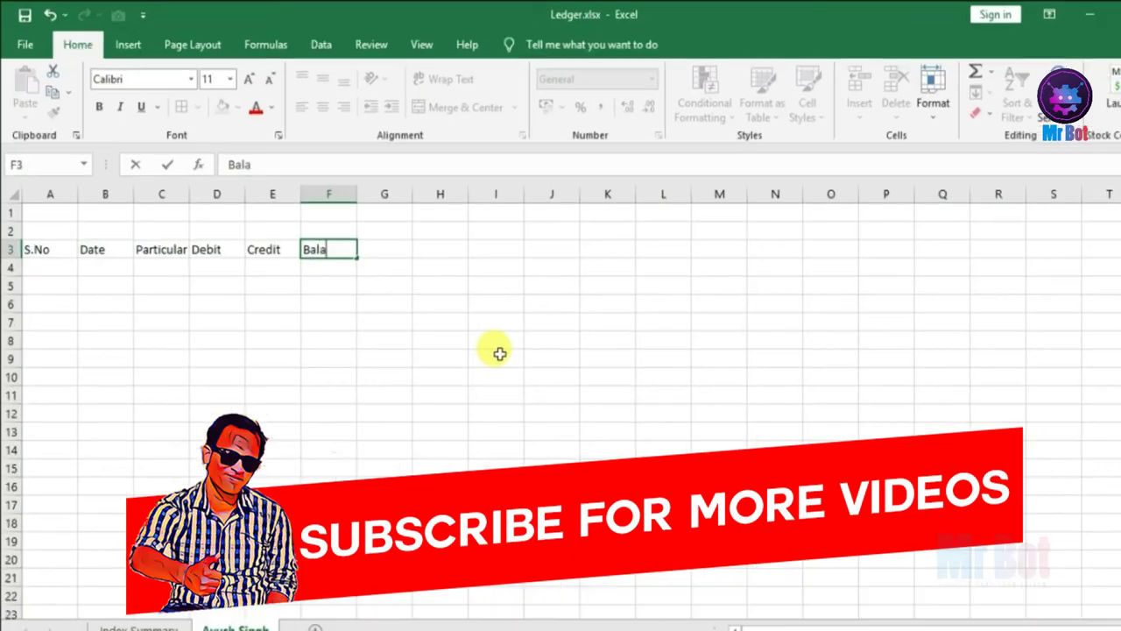
{"action": "type", "text": "ce"}
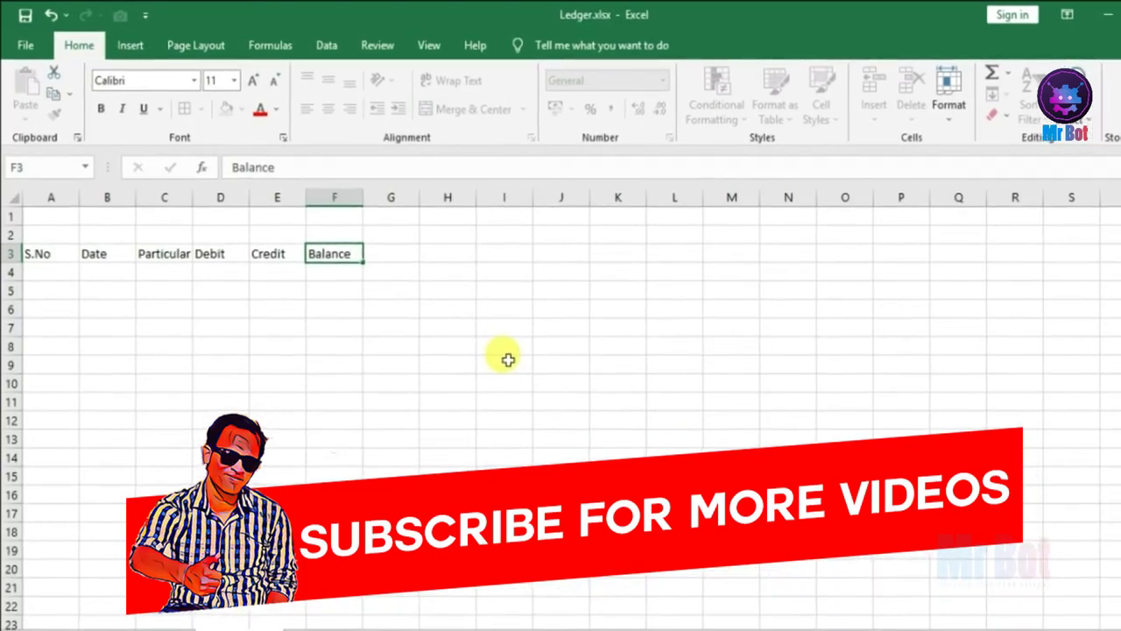
{"action": "key", "text": "Tab"}
{"action": "type", "text": "Dr"}
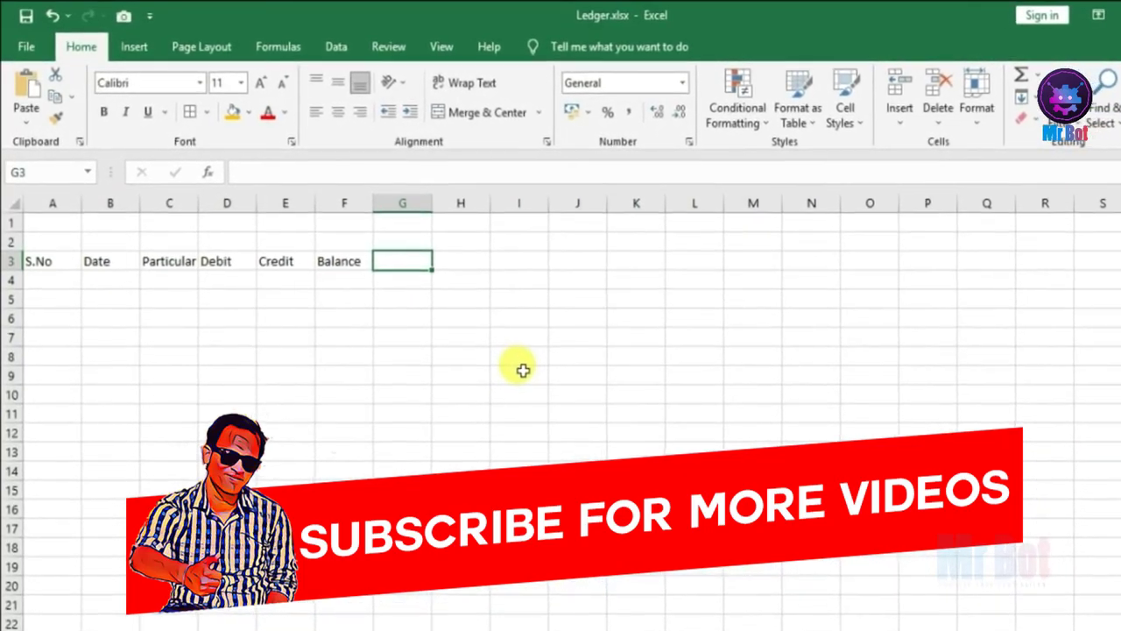
{"action": "type", "text": " /"}
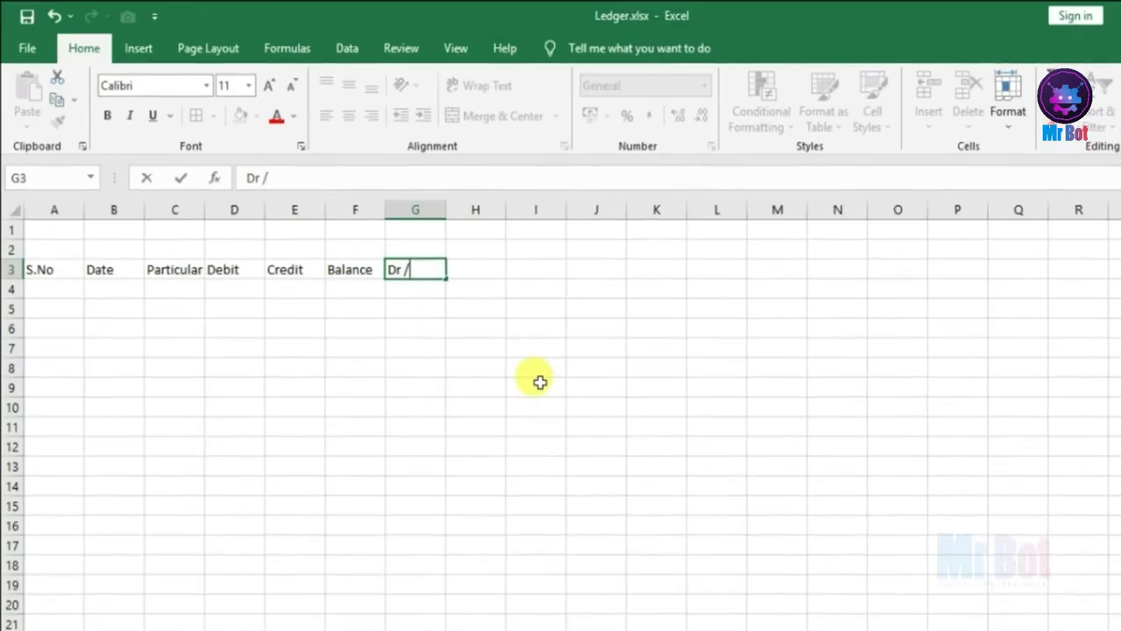
{"action": "type", "text": " Cr"}
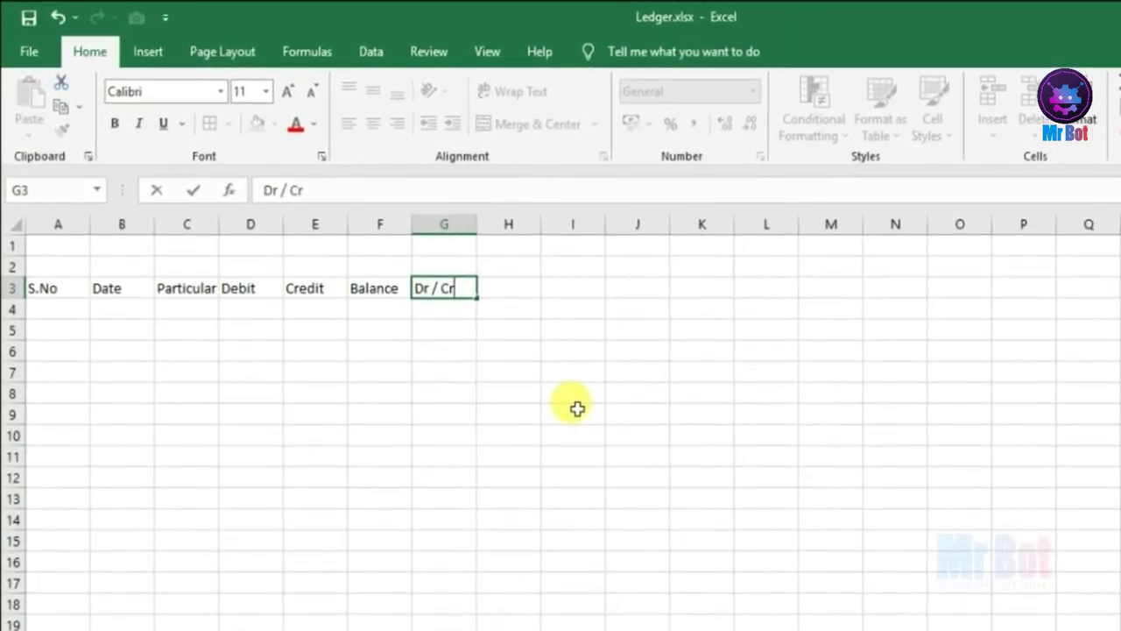
{"action": "left_click", "coordinate": [437, 331]}
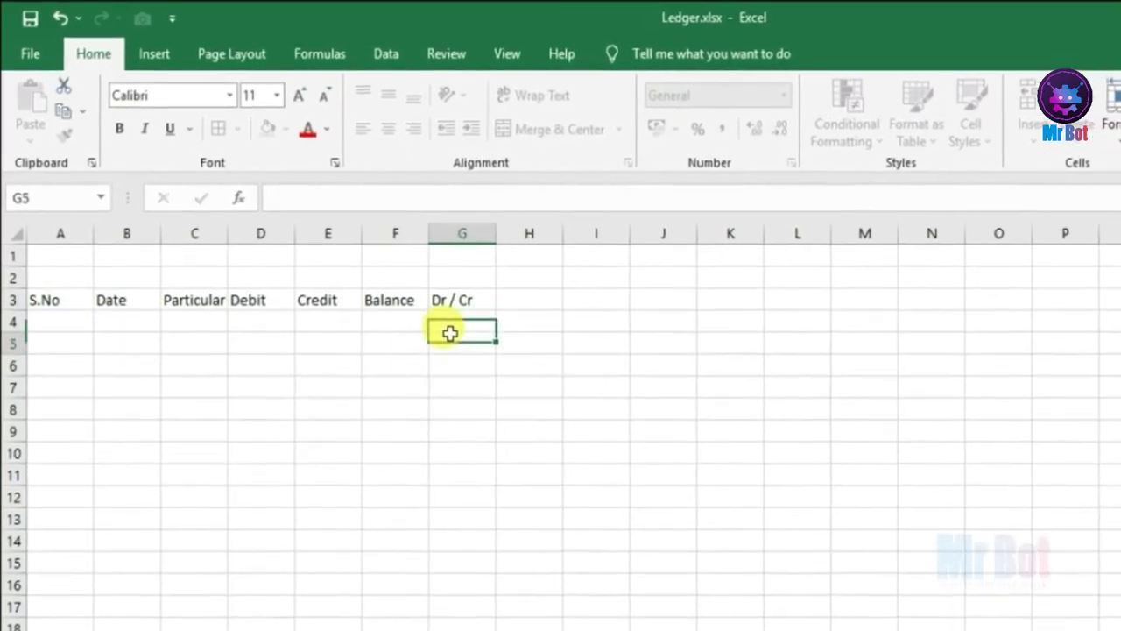
Drag the column borders to widen Particular (C) greatly and Debit, Credit, Balance, Dr / Cr slightly
{"action": "left_click", "coordinate": [484, 323]}
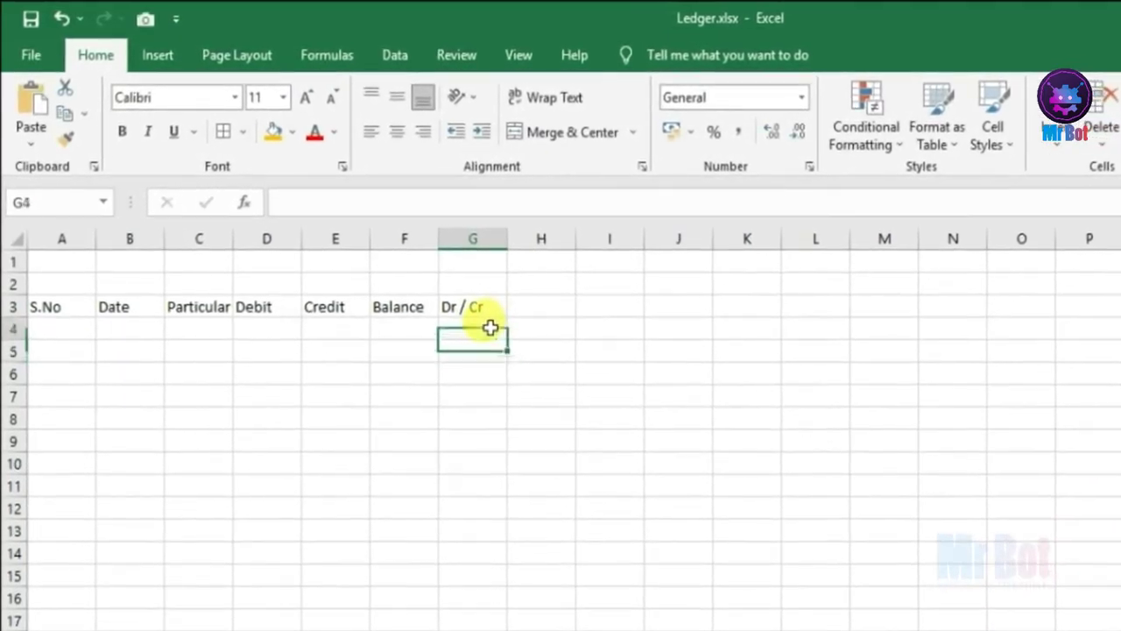
{"action": "left_click_drag", "start_coordinate": [240, 246], "coordinate": [436, 248]}
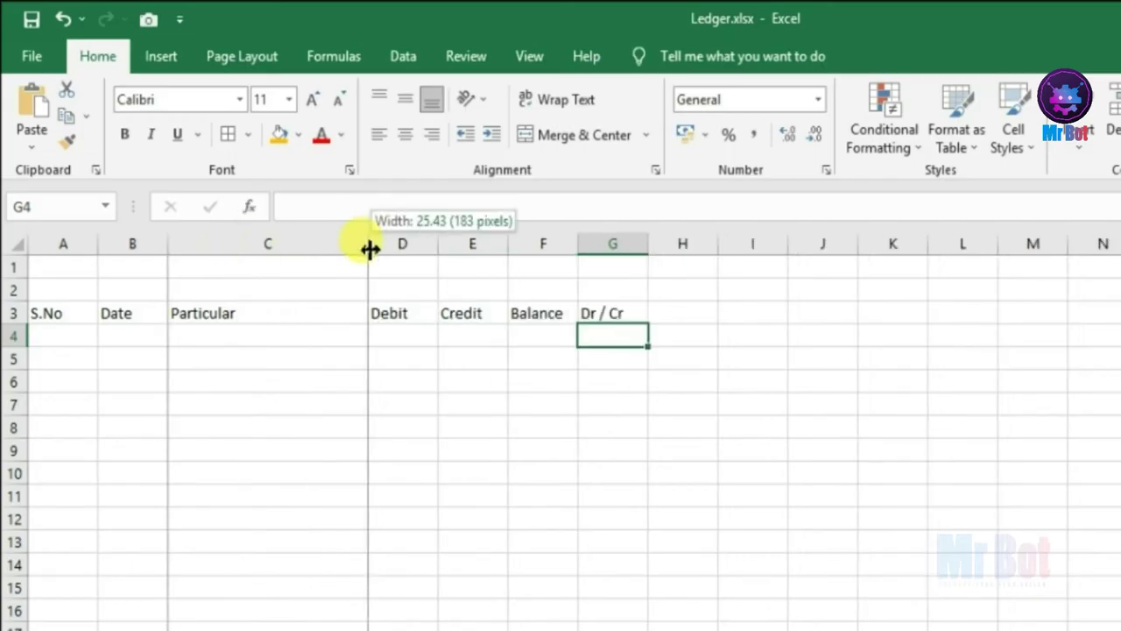
{"action": "left_click_drag", "start_coordinate": [503, 251], "coordinate": [536, 252]}
{"action": "left_click_drag", "start_coordinate": [610, 242], "coordinate": [645, 243]}
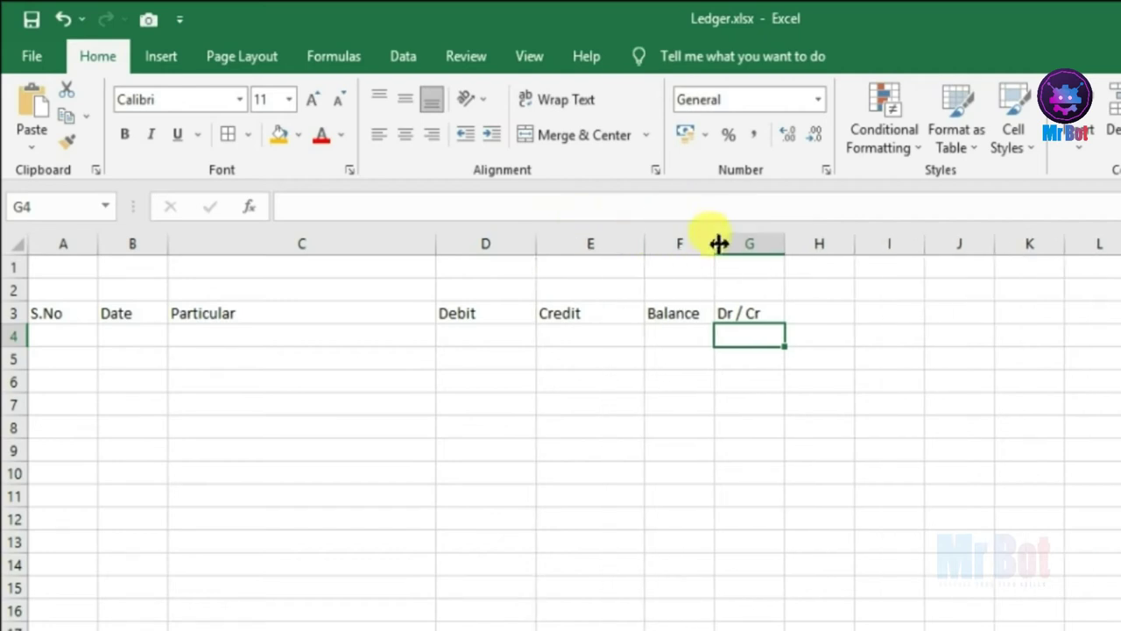
{"action": "left_click_drag", "start_coordinate": [719, 243], "coordinate": [761, 243]}
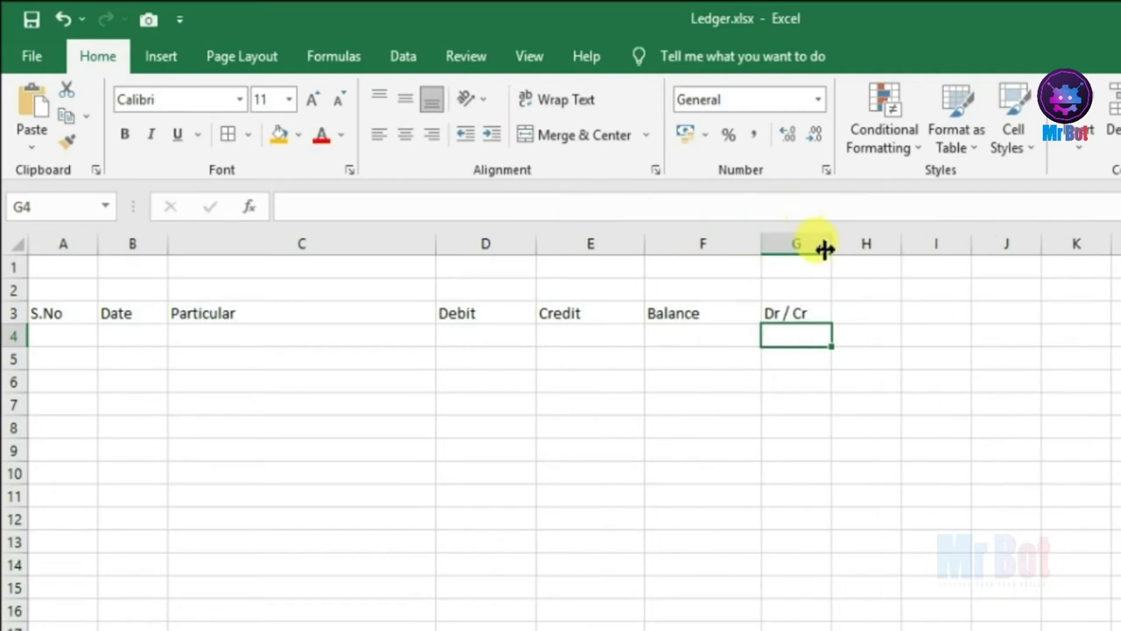
{"action": "left_click_drag", "start_coordinate": [829, 248], "coordinate": [844, 248]}
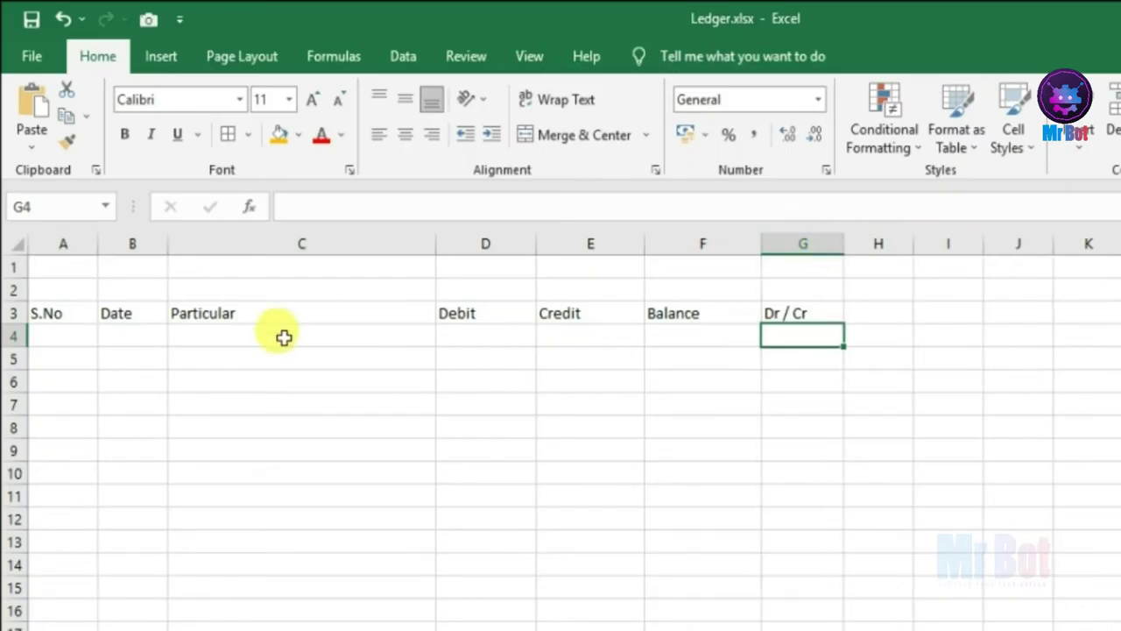
Merge and centre A1:G2 with wrap text, then type 'Account Of :' followed by the customer's name
{"action": "left_click", "coordinate": [75, 273]}
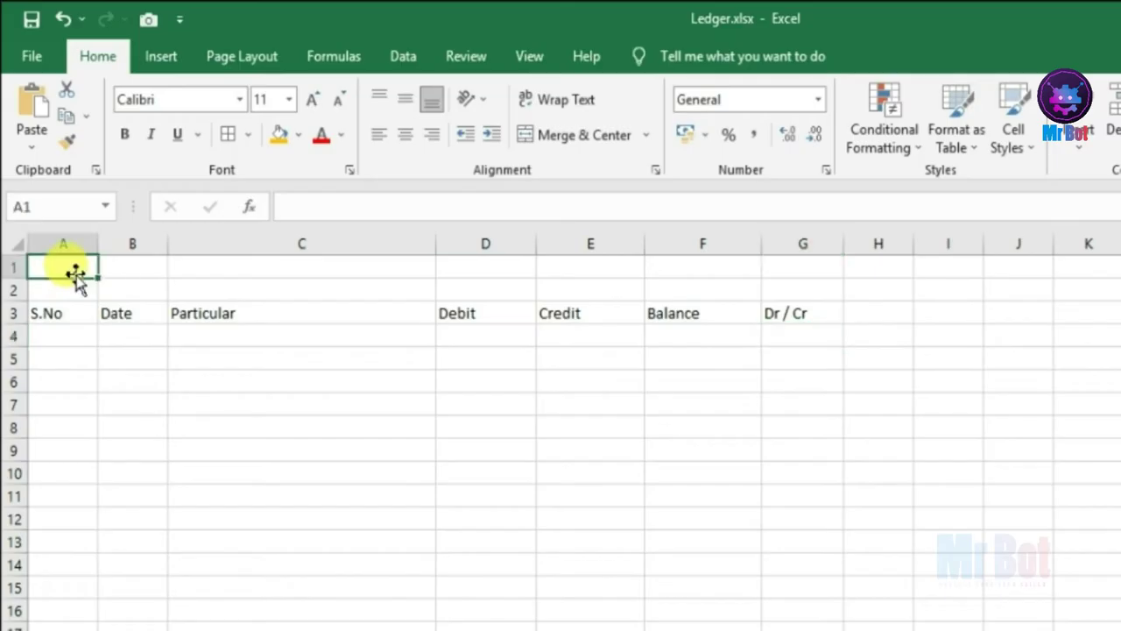
{"action": "key", "text": "shift+Right"}
{"action": "key", "text": "shift+Right"}
{"action": "key", "text": "shift+Right"}
{"action": "key", "text": "shift+Right"}
{"action": "key", "text": "shift+Right"}
{"action": "key", "text": "shift+Right"}
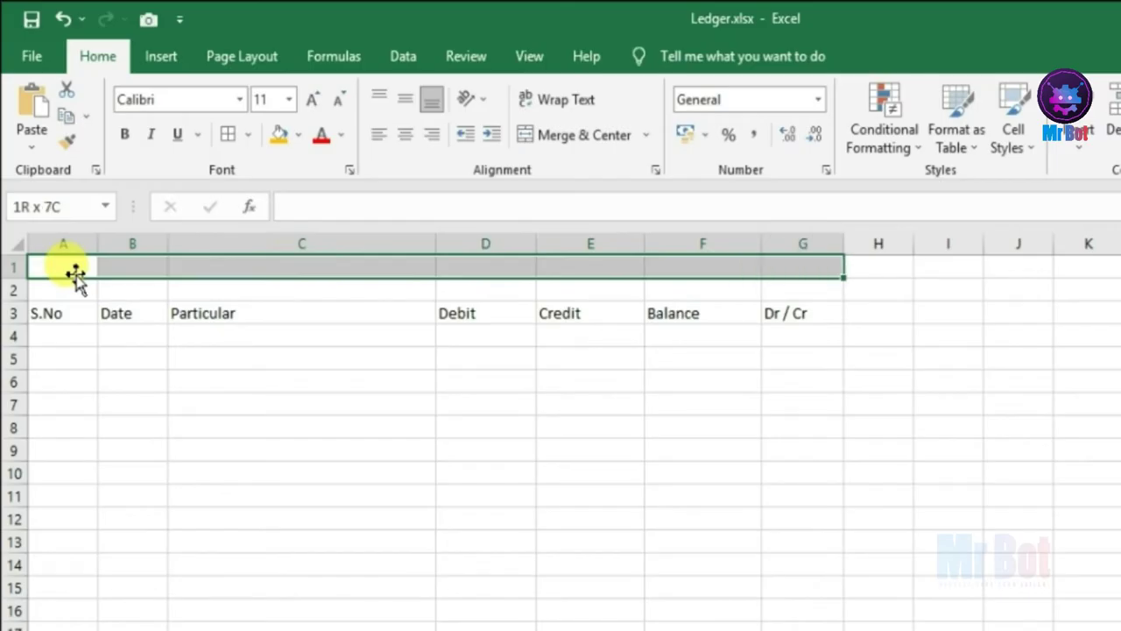
{"action": "key", "text": "shift+Down"}
{"action": "left_click", "coordinate": [407, 139]}
{"action": "left_click", "coordinate": [576, 136]}
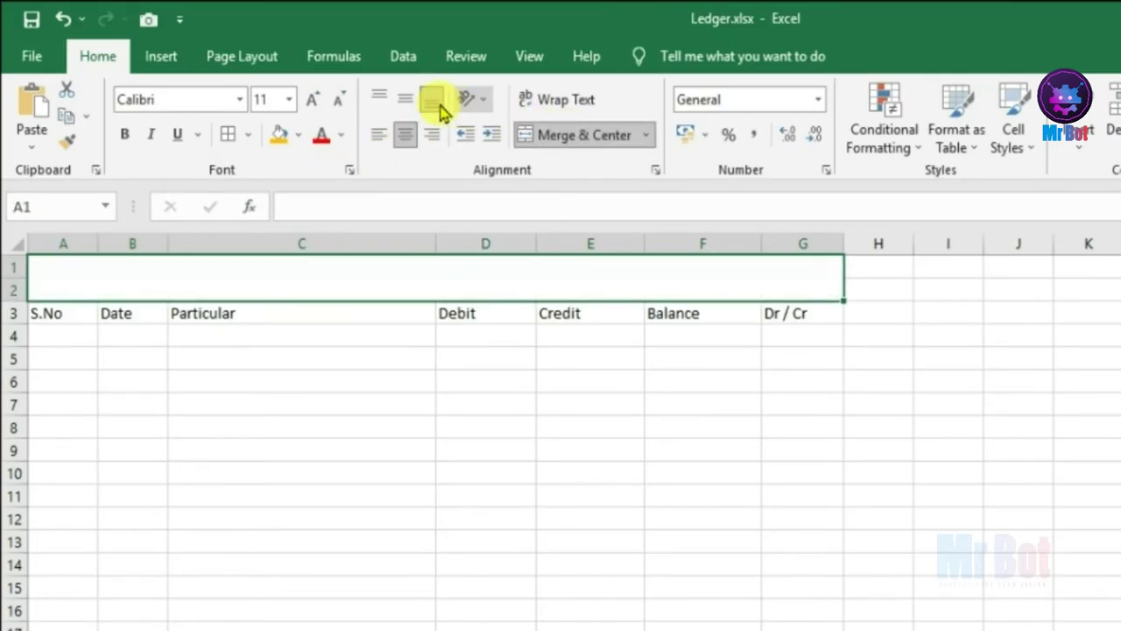
{"action": "left_click", "coordinate": [424, 75]}
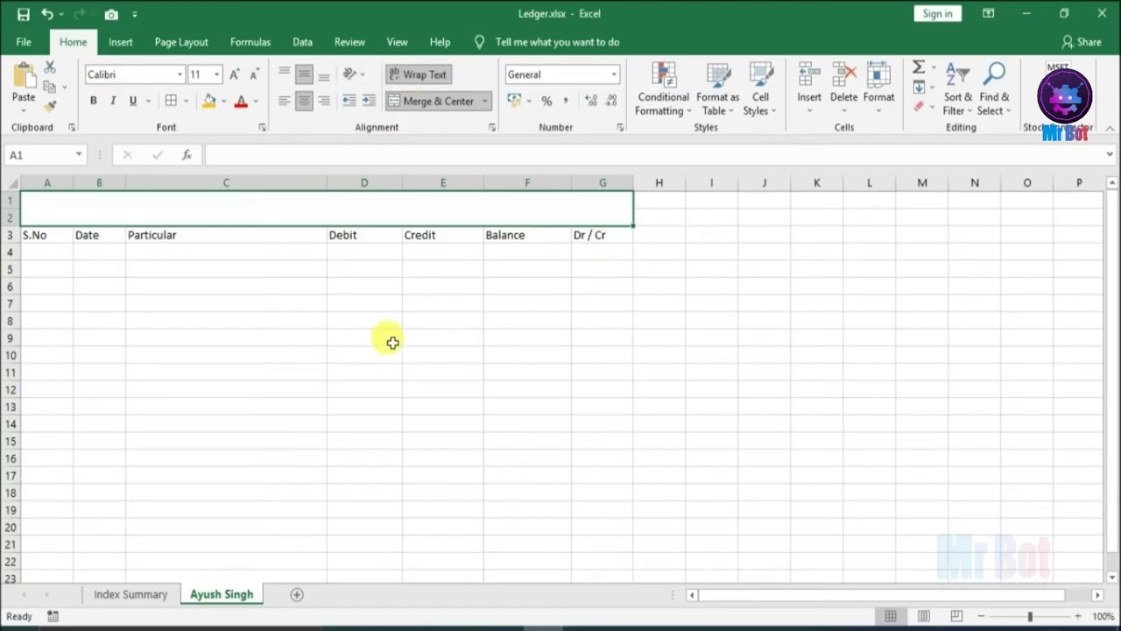
{"action": "type", "text": "Accoun"}
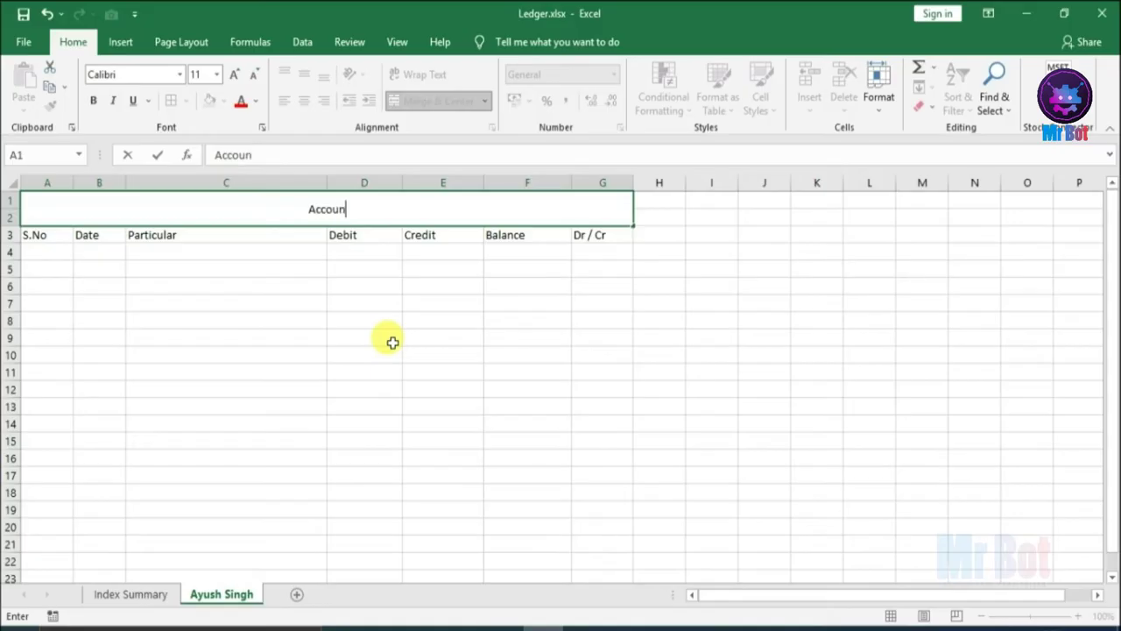
{"action": "type", "text": "t Of"}
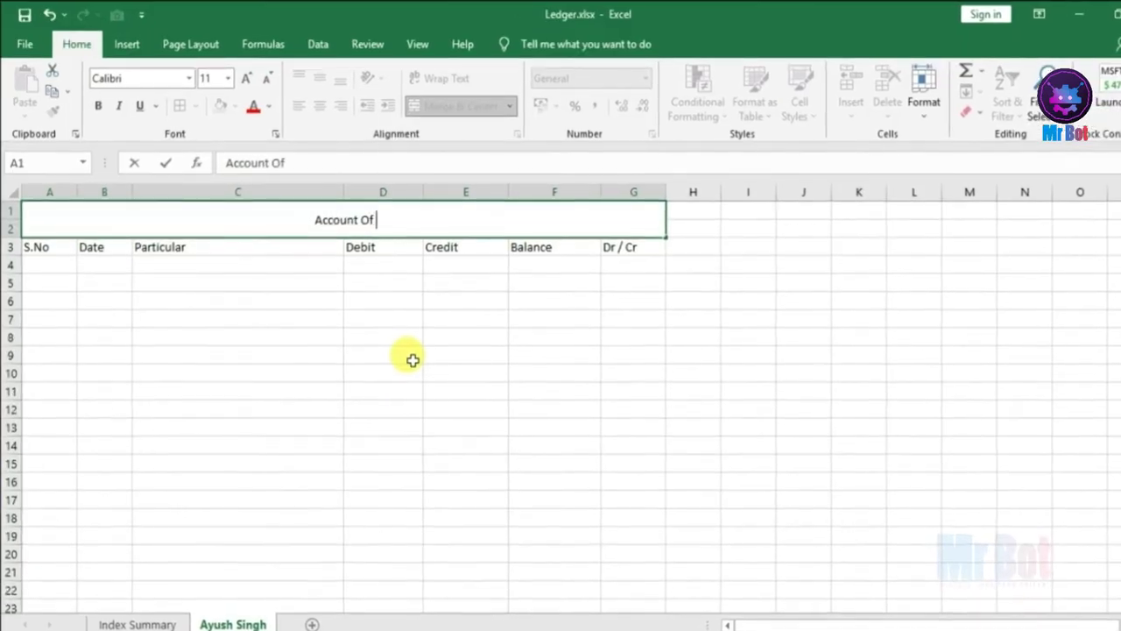
{"action": "type", "text": " : "}
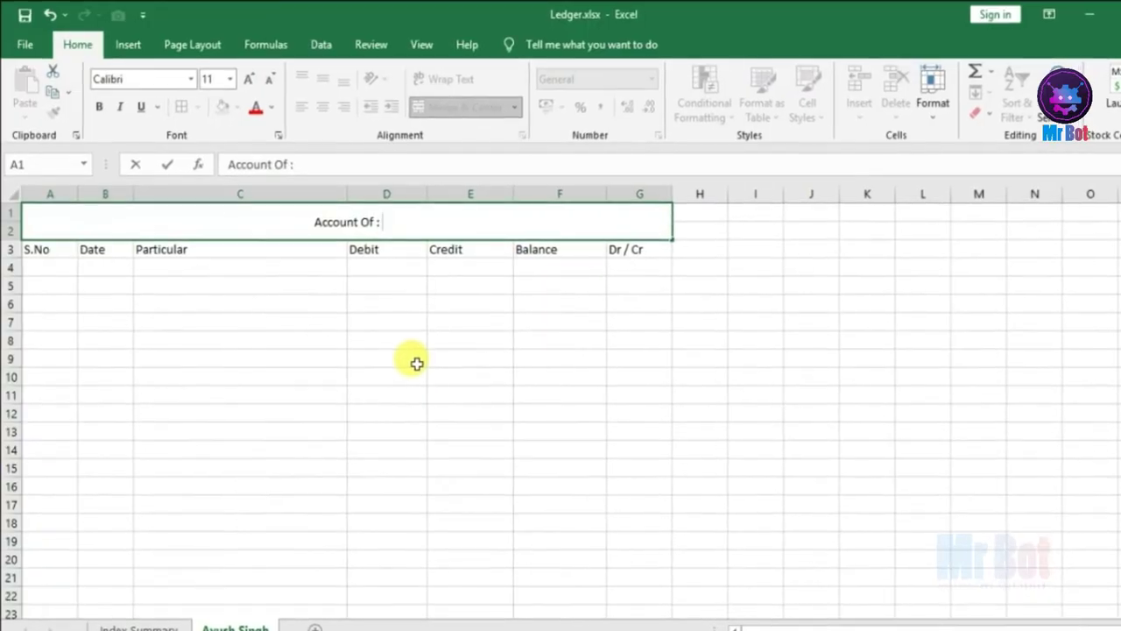
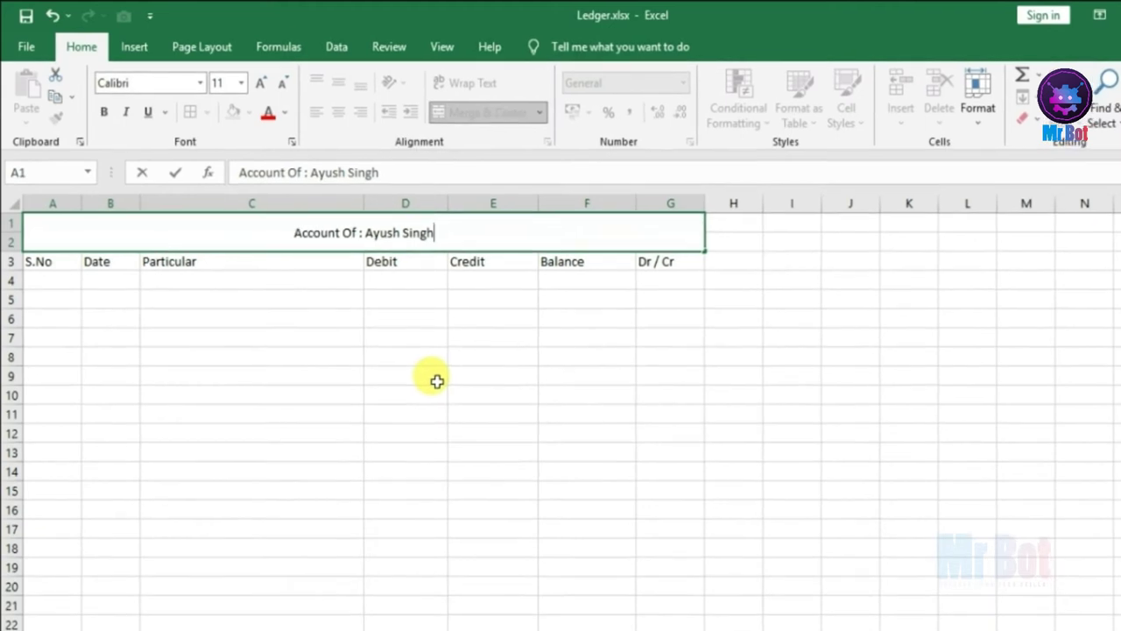
{"action": "key", "text": "Return"}
Give the merged title block a blue fill
{"action": "left_click", "coordinate": [595, 366]}
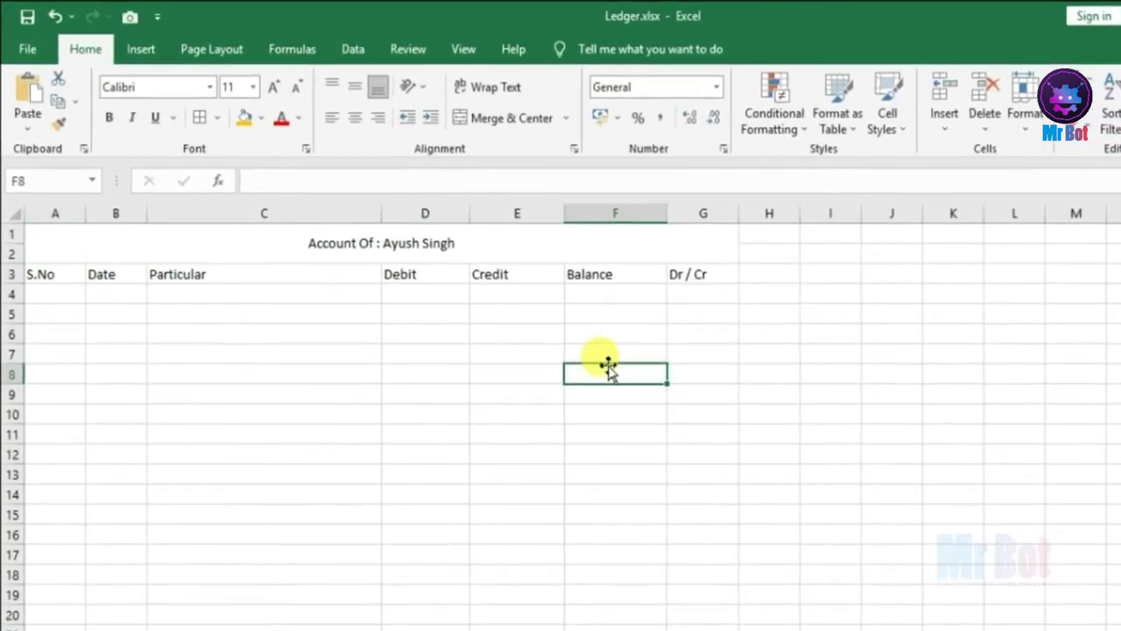
{"action": "left_click", "coordinate": [140, 250]}
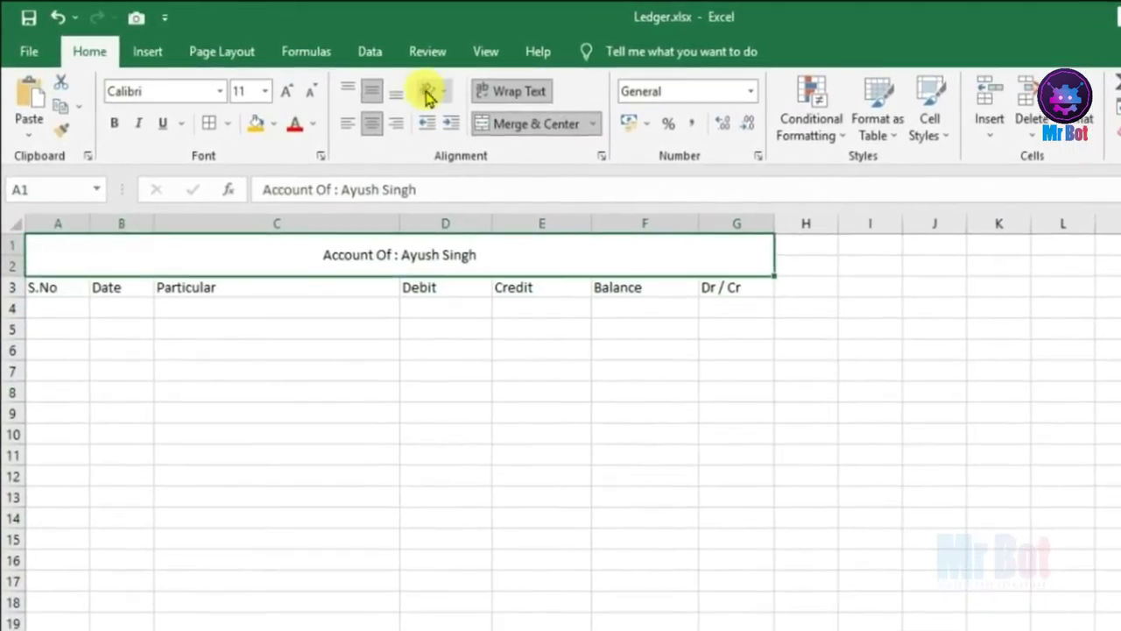
{"action": "left_click", "coordinate": [279, 128]}
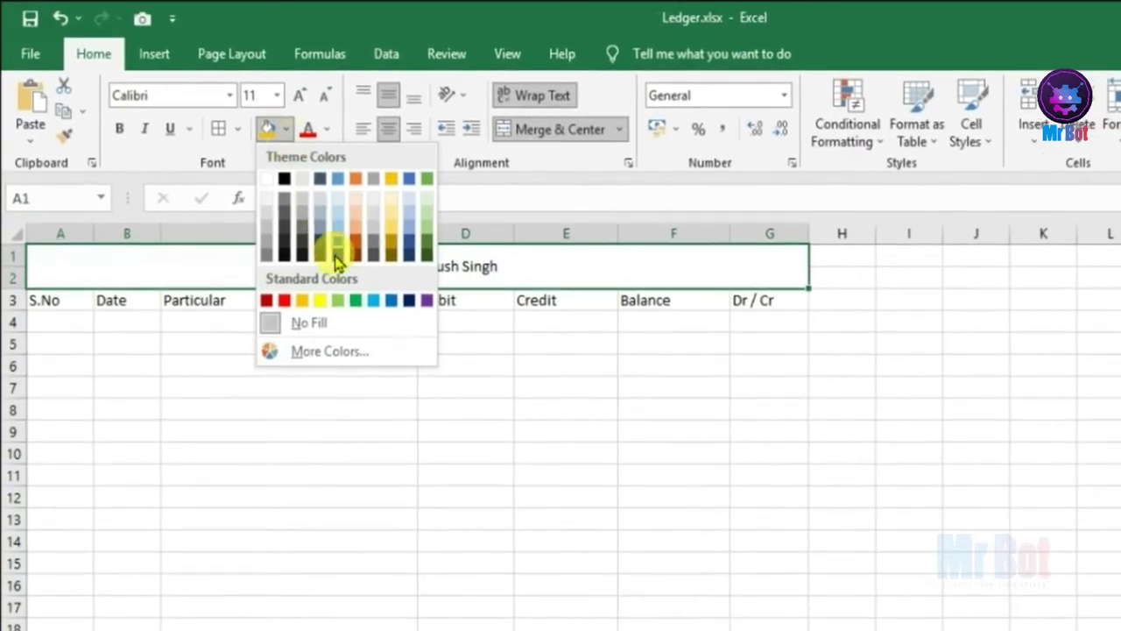
{"action": "left_click", "coordinate": [406, 312]}
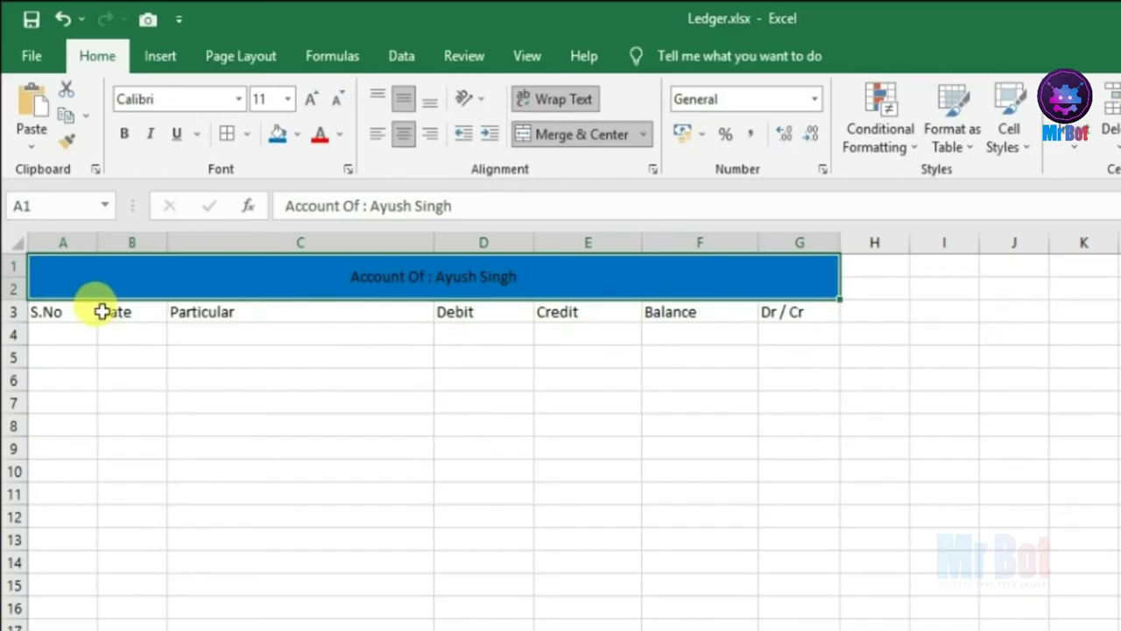
Fill the header row A3:G3, S.No through Dr / Cr, light orange
{"action": "left_click", "coordinate": [74, 311]}
{"action": "key", "text": "shift+Right"}
{"action": "key", "text": "shift+Right"}
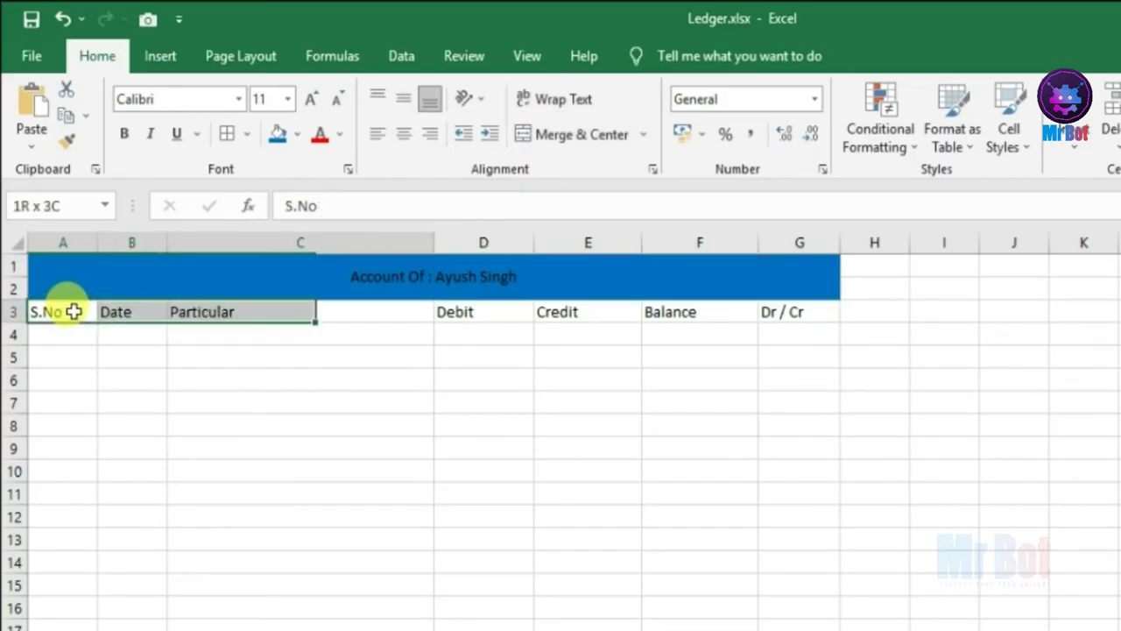
{"action": "key", "text": "shift+Right"}
{"action": "key", "text": "shift+Right"}
{"action": "key", "text": "shift+Right"}
{"action": "key", "text": "shift+Right"}
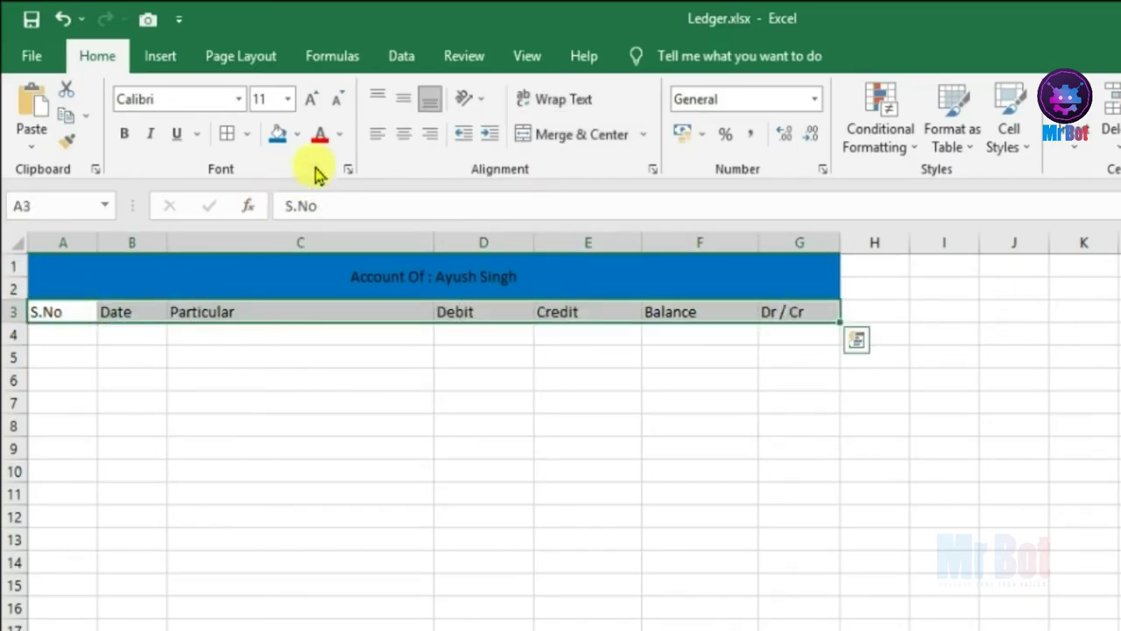
{"action": "left_click", "coordinate": [298, 134]}
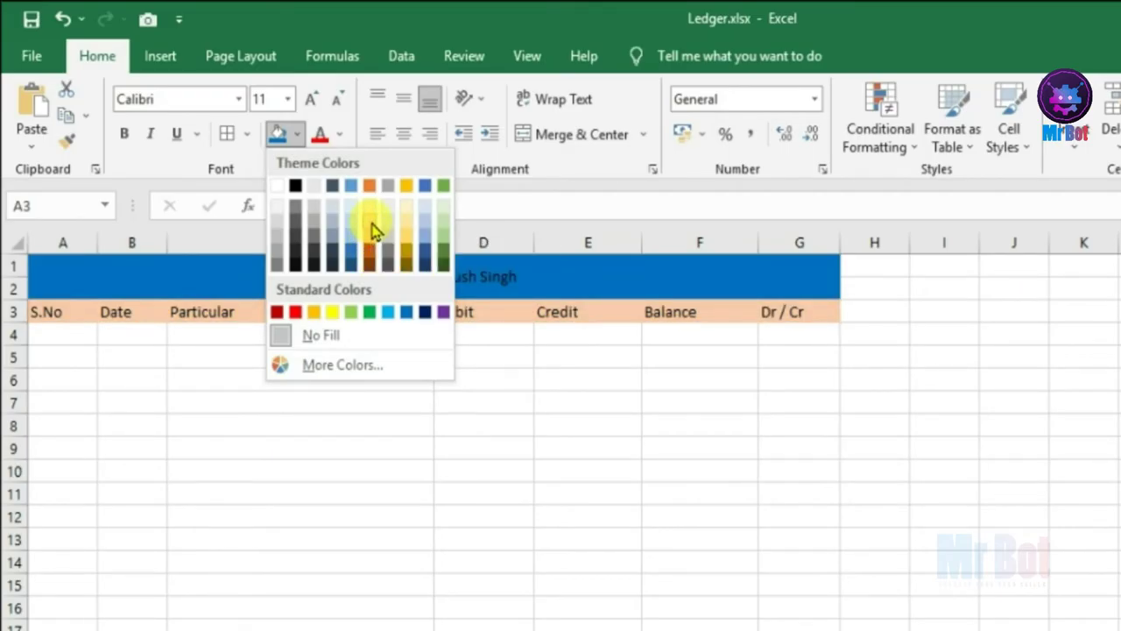
{"action": "left_click", "coordinate": [373, 229]}
{"action": "left_click", "coordinate": [539, 325]}
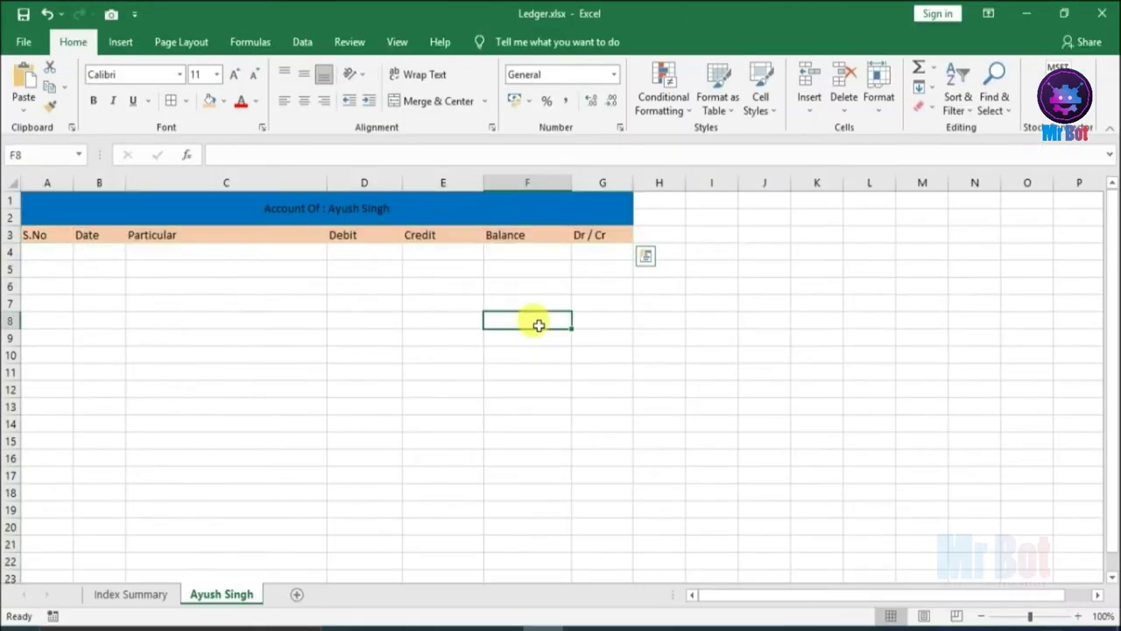
{"action": "left_click", "coordinate": [38, 252]}
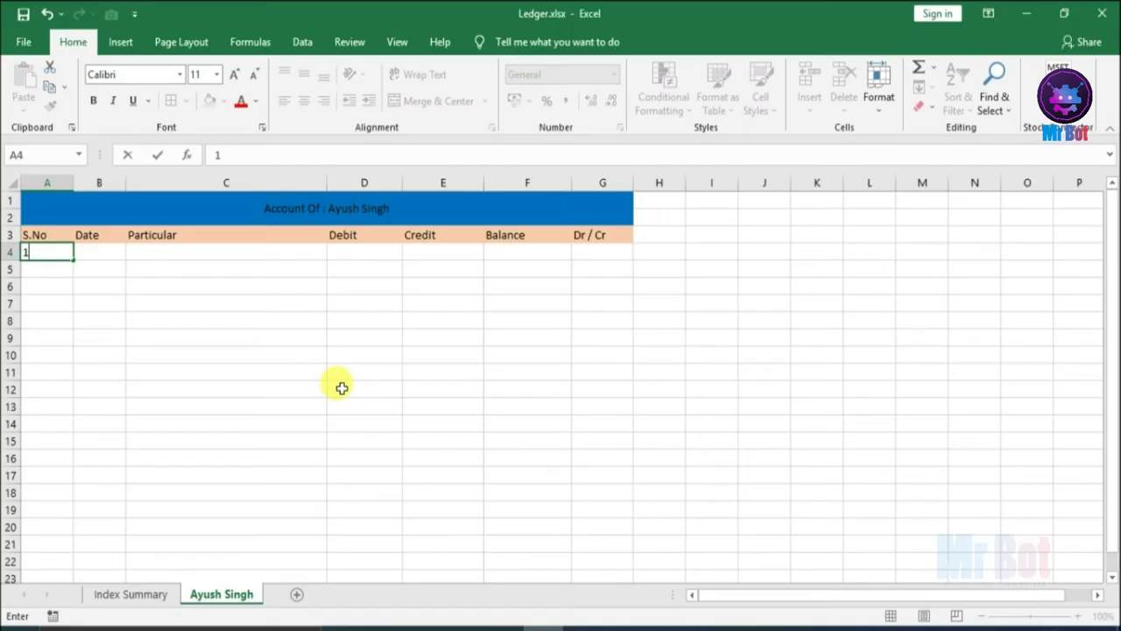
Enter 1 in A4 and use Fill Series to number S.No 1 to 16 down rows 4–19
{"action": "key", "text": "Return"}
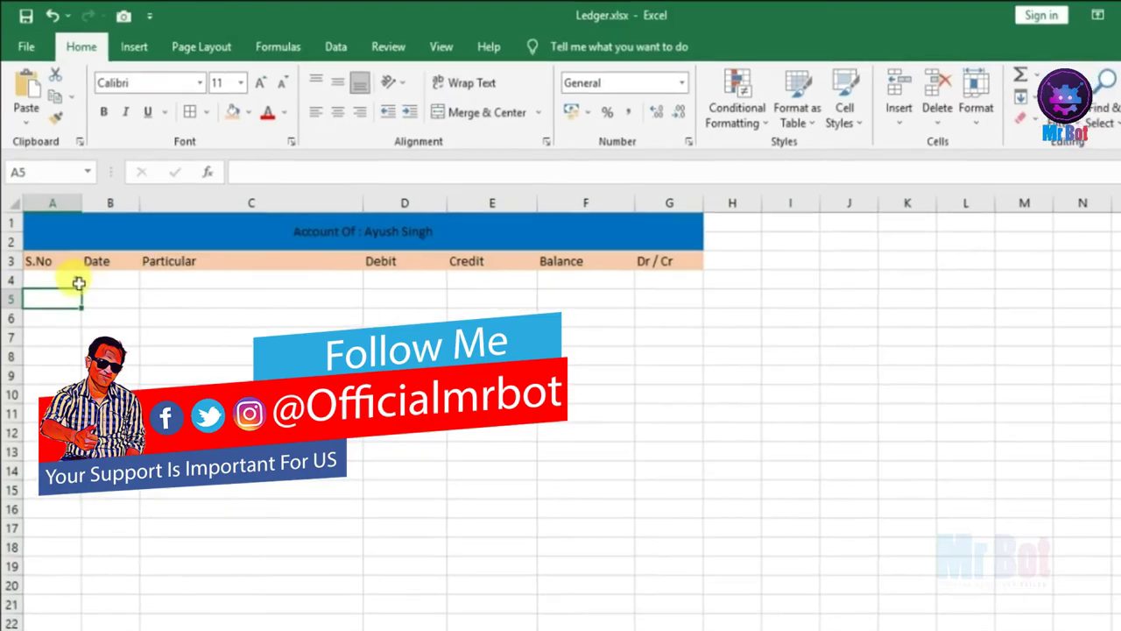
{"action": "left_click", "coordinate": [78, 282]}
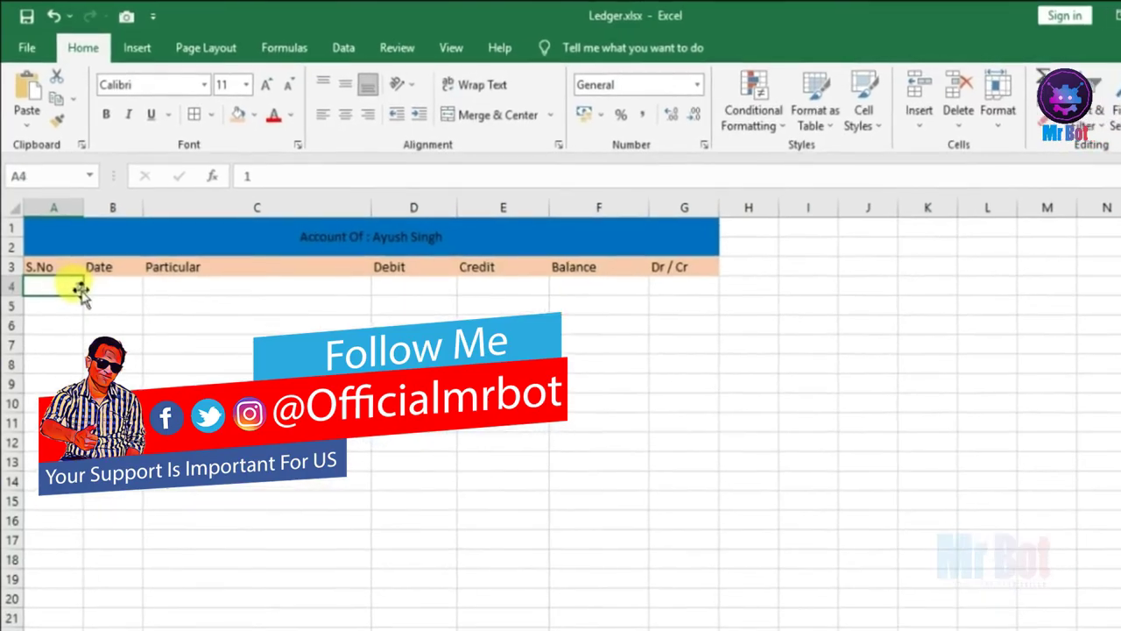
{"action": "type", "text": "1"}
{"action": "left_click_drag", "start_coordinate": [83, 290], "coordinate": [83, 455]}
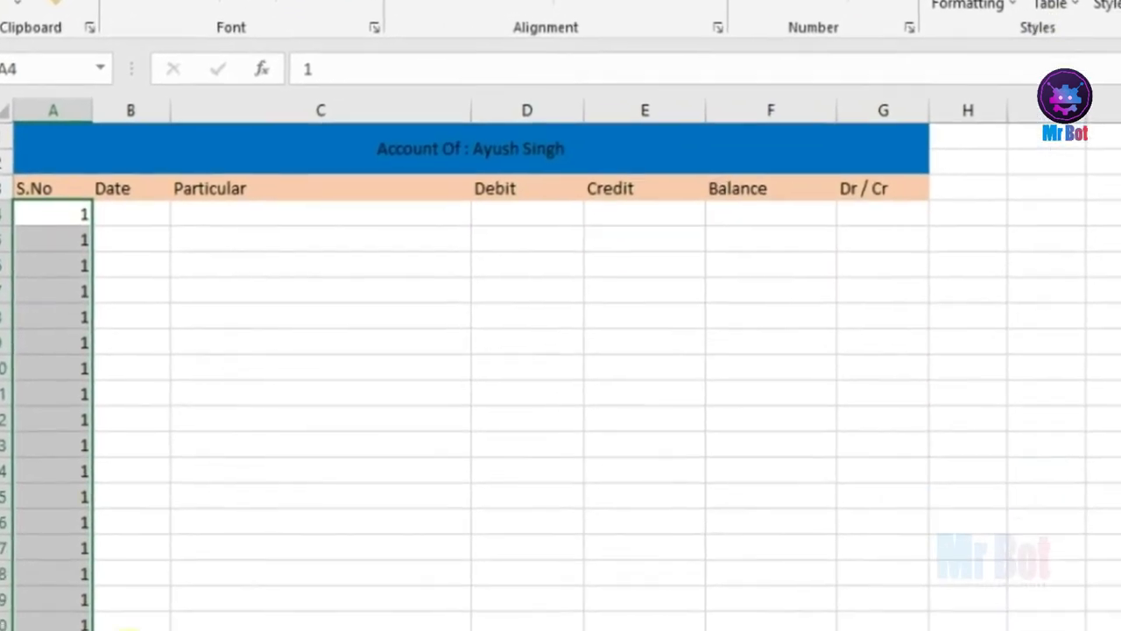
{"action": "left_click", "coordinate": [127, 628]}
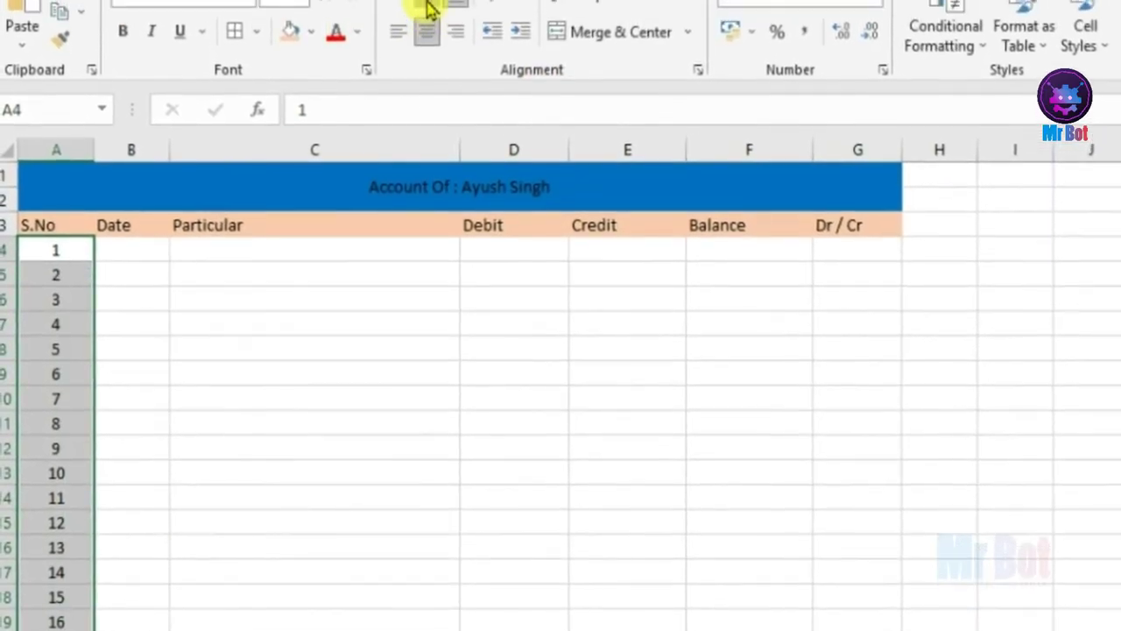
{"action": "left_click", "coordinate": [218, 568]}
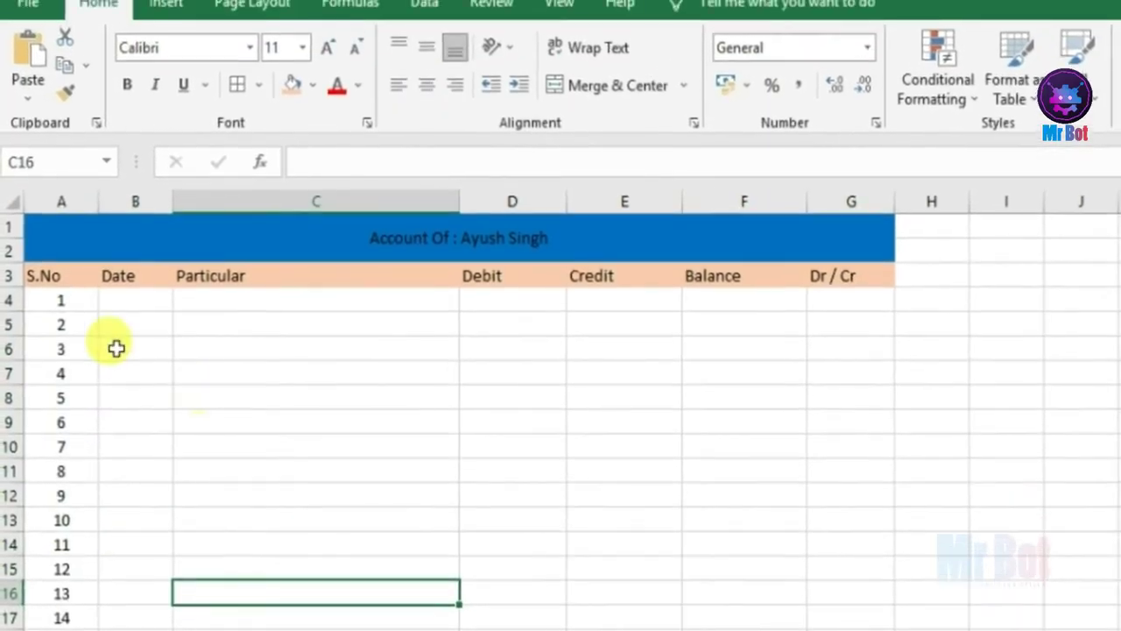
{"action": "left_click", "coordinate": [144, 326]}
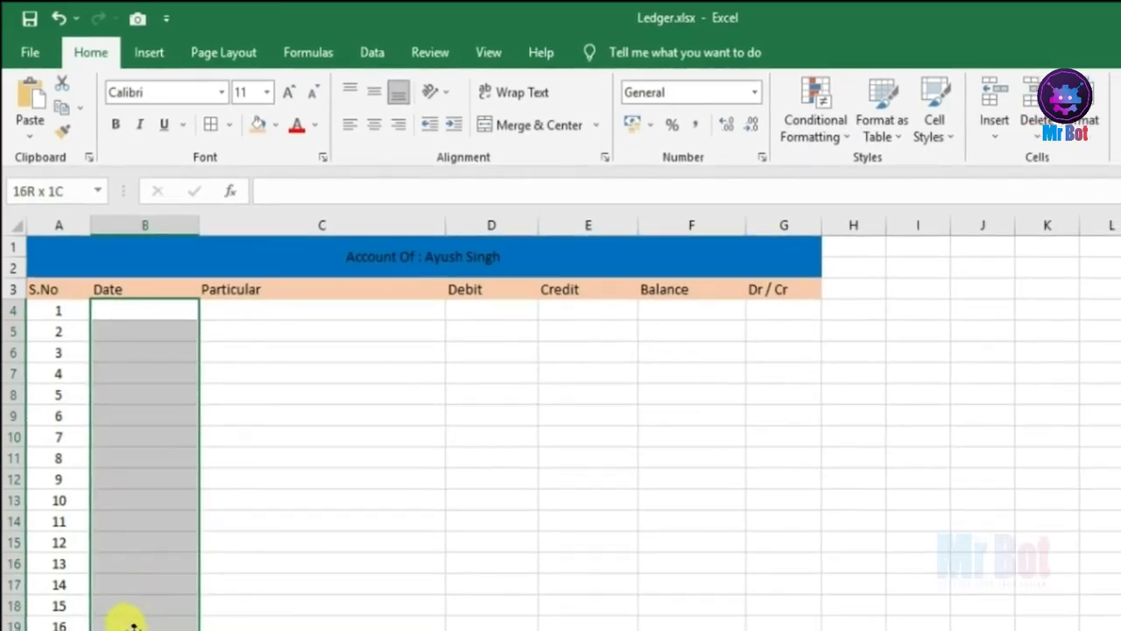
Apply the '14 March 2012' Date format to cells B4:B20 via Format Cells
{"action": "right_click", "coordinate": [159, 547]}
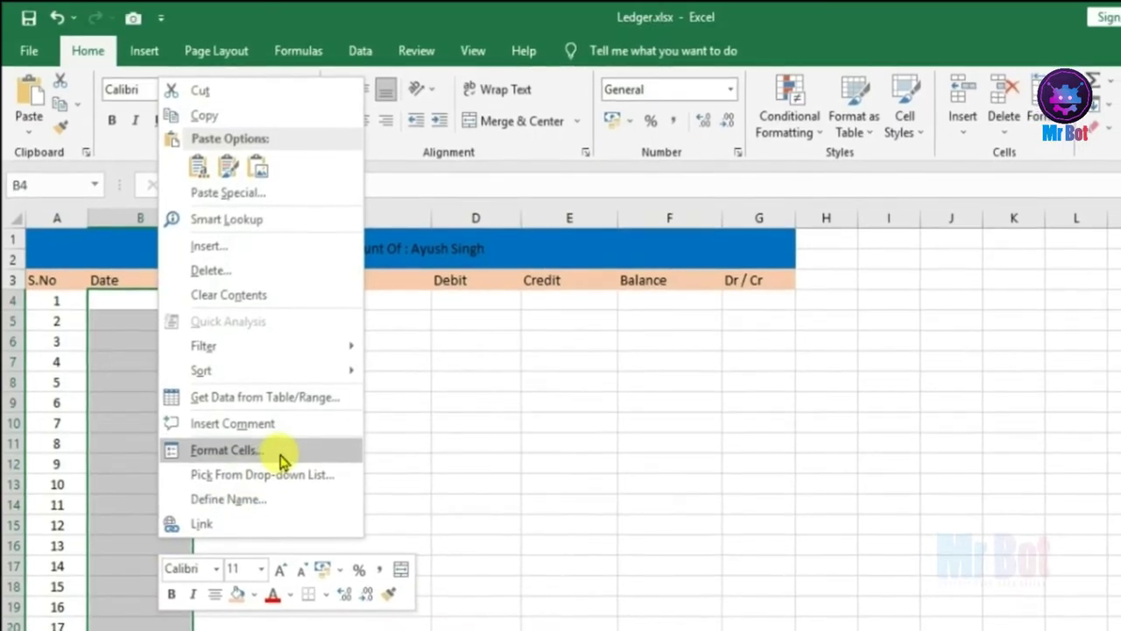
{"action": "left_click", "coordinate": [282, 461]}
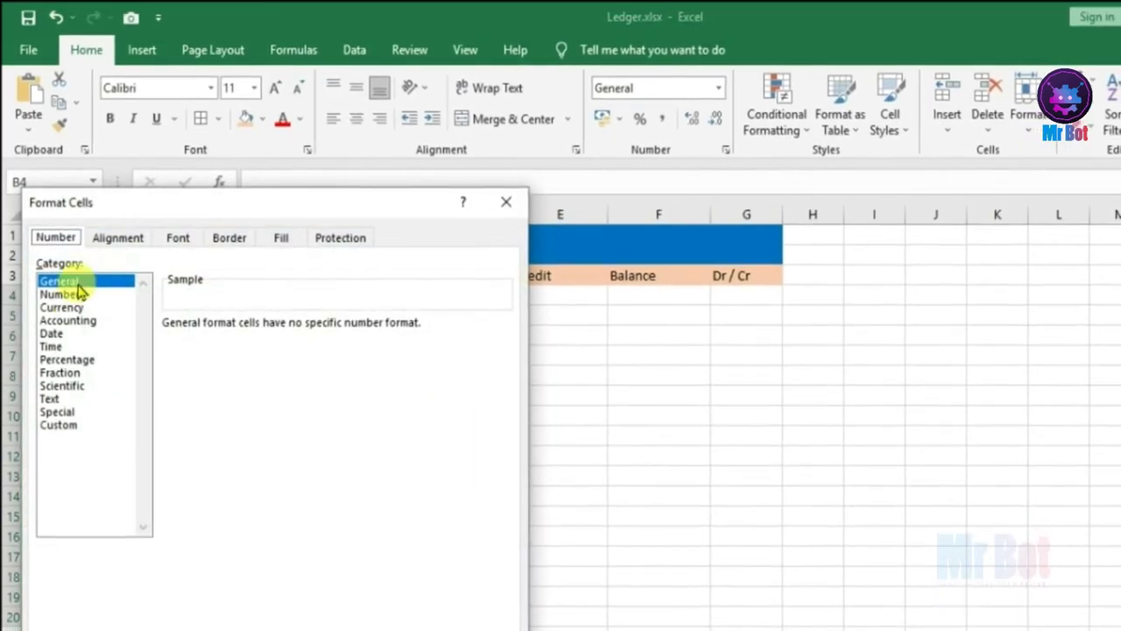
{"action": "left_click", "coordinate": [62, 334]}
{"action": "left_click", "coordinate": [243, 348]}
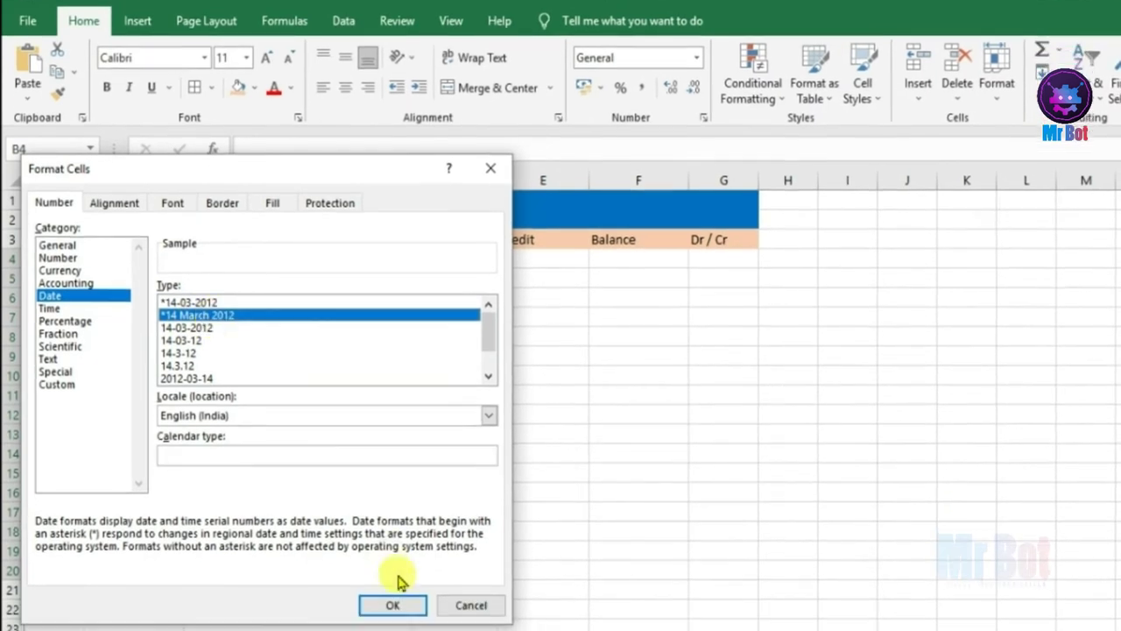
{"action": "left_click", "coordinate": [395, 604]}
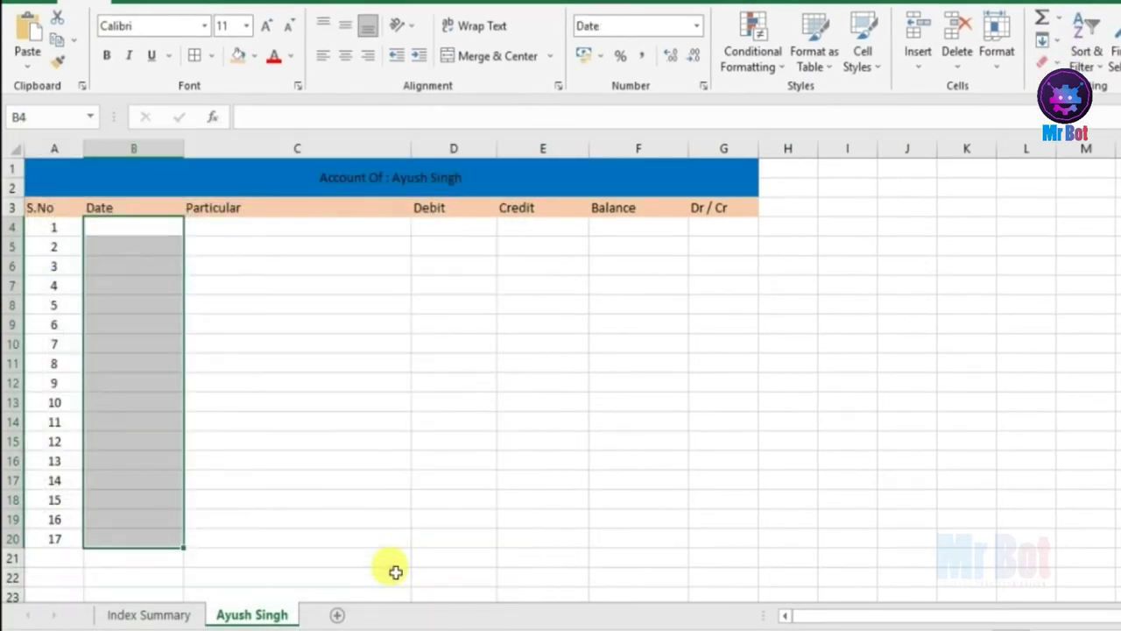
{"action": "left_click", "coordinate": [678, 414]}
{"action": "left_click", "coordinate": [450, 221]}
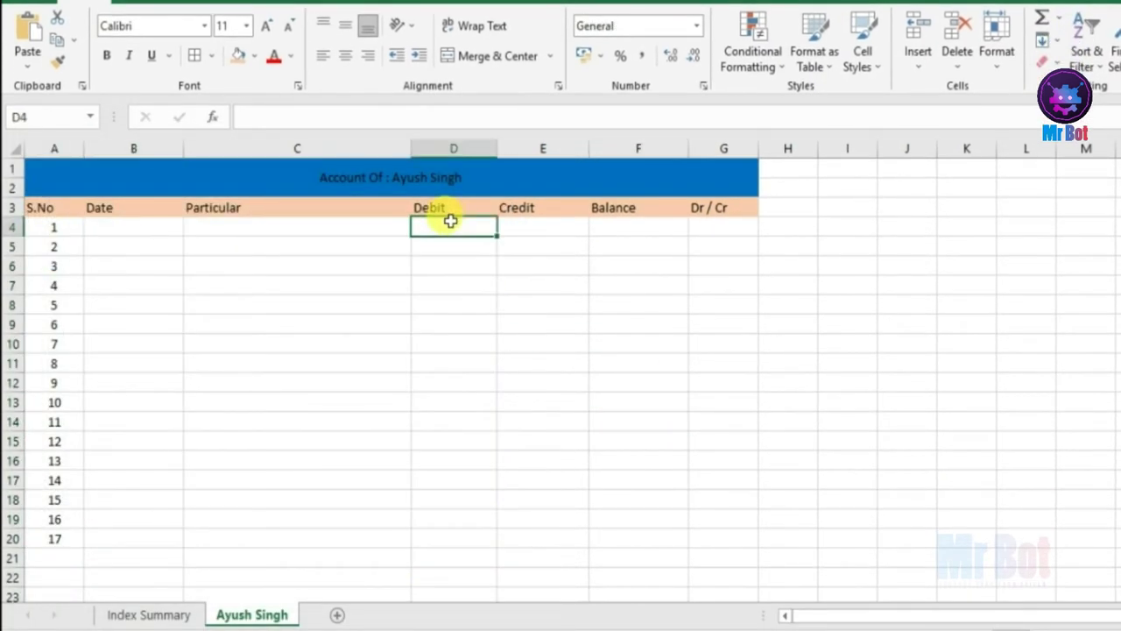
Format D4:F20 as Currency with the ₹ symbol and 2 decimal places
{"action": "key", "text": "shift+Right"}
{"action": "key", "text": "shift+Right"}
{"action": "key", "text": "shift+Down"}
{"action": "key", "text": "shift+Down"}
{"action": "key", "text": "shift+Down"}
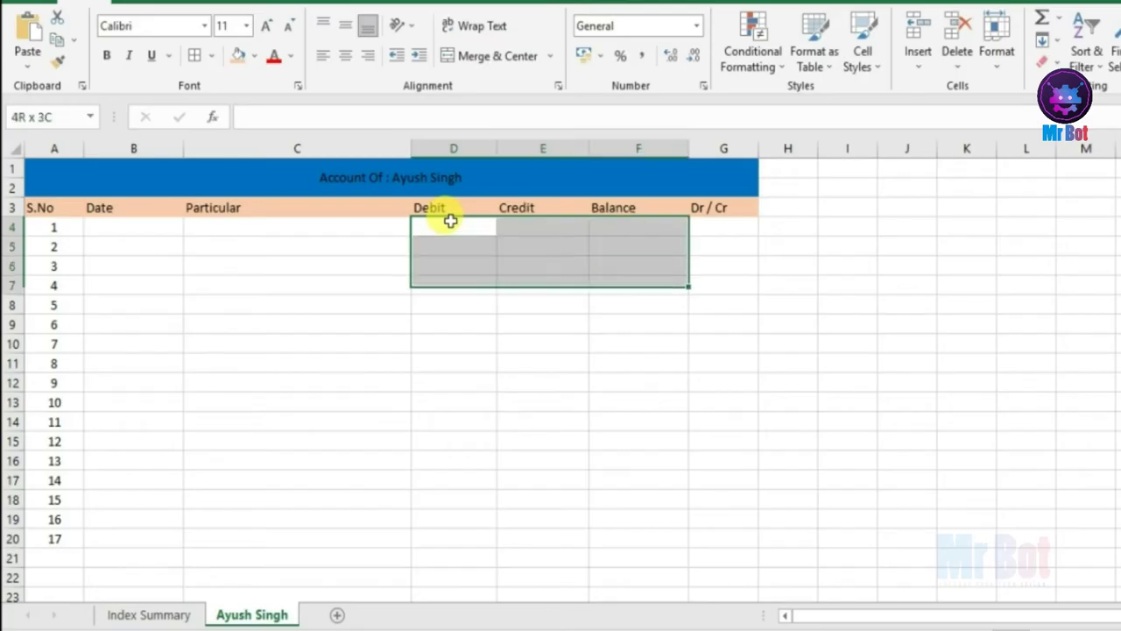
{"action": "key", "text": "shift+Down"}
{"action": "key", "text": "shift+Down"}
{"action": "key", "text": "shift+Down"}
{"action": "key", "text": "shift+Up"}
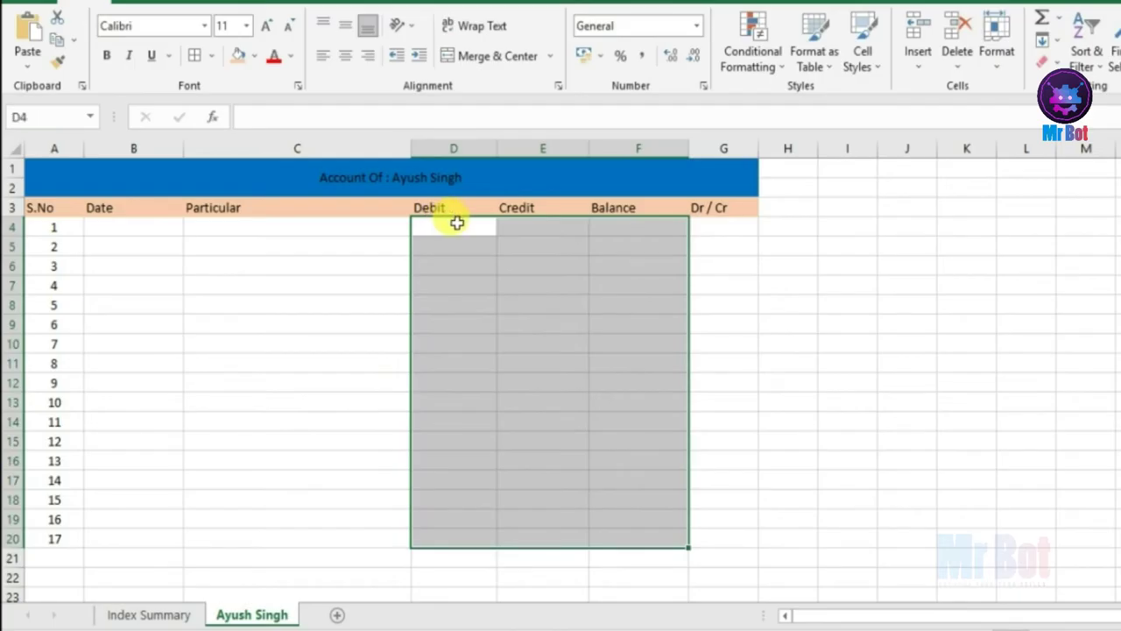
{"action": "right_click", "coordinate": [513, 294]}
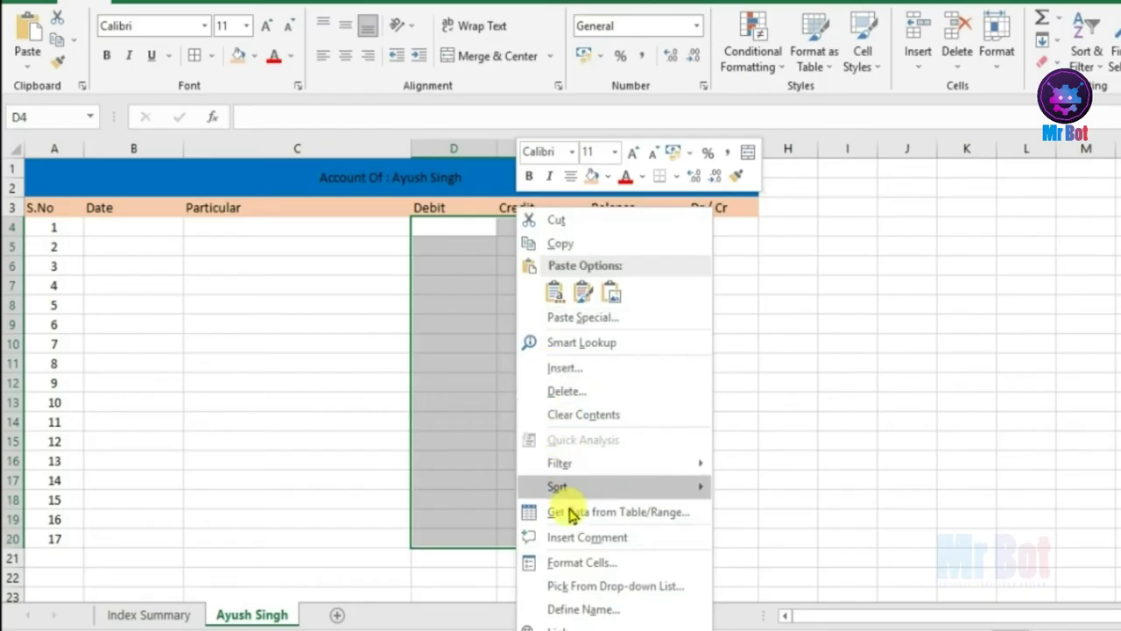
{"action": "left_click", "coordinate": [573, 562]}
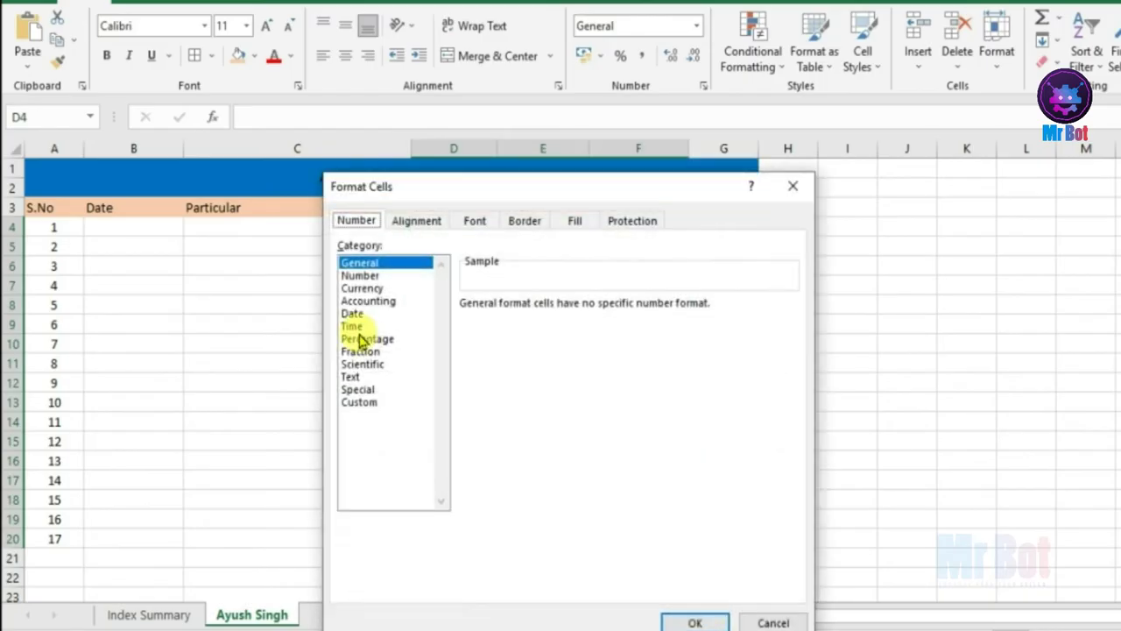
{"action": "left_click", "coordinate": [363, 289]}
{"action": "left_click", "coordinate": [541, 338]}
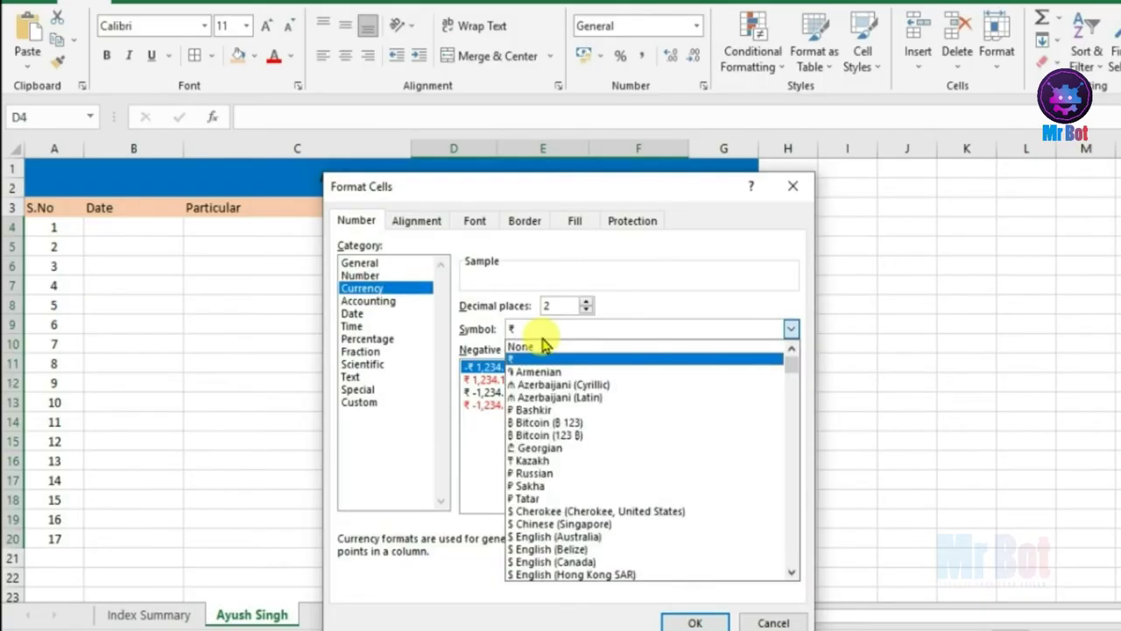
{"action": "left_click", "coordinate": [550, 329]}
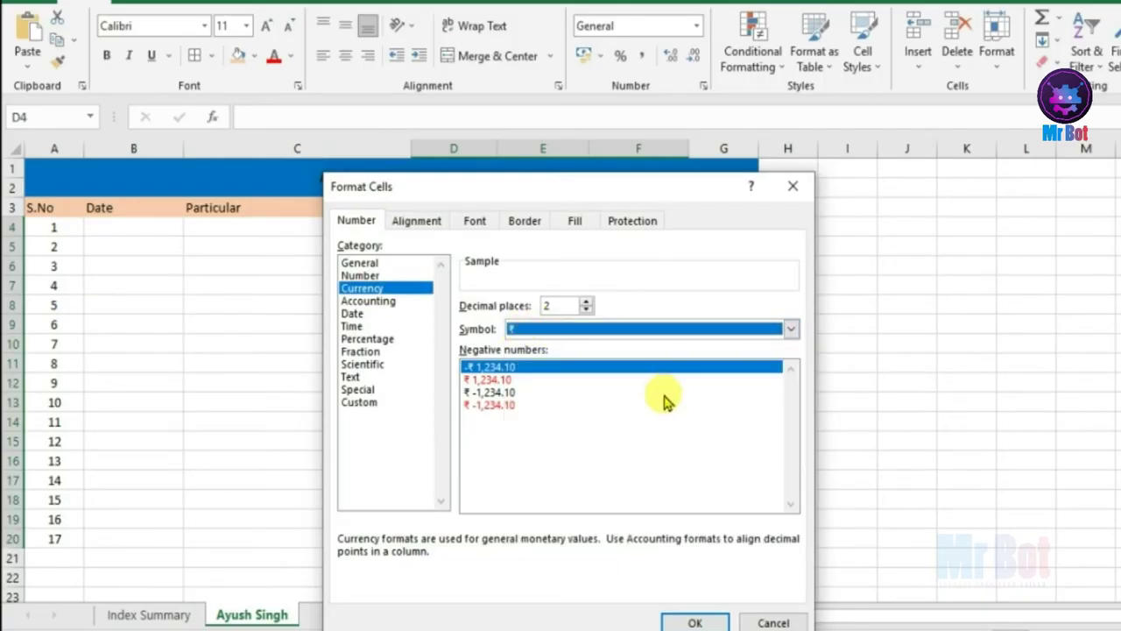
{"action": "left_click", "coordinate": [694, 622]}
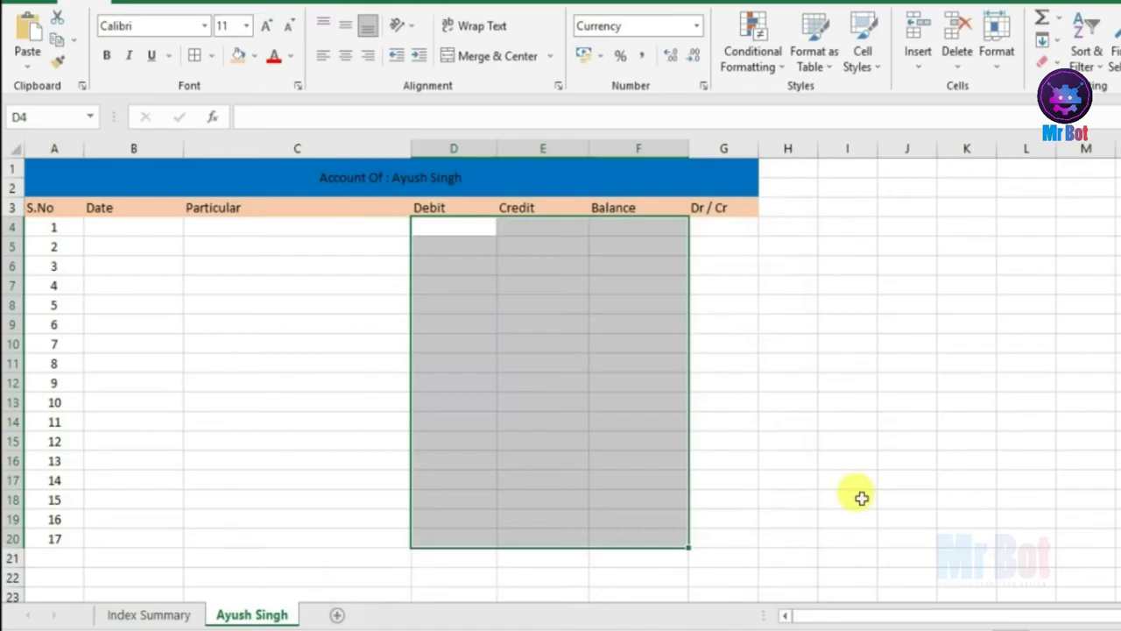
{"action": "left_click", "coordinate": [859, 496]}
{"action": "left_click", "coordinate": [506, 306]}
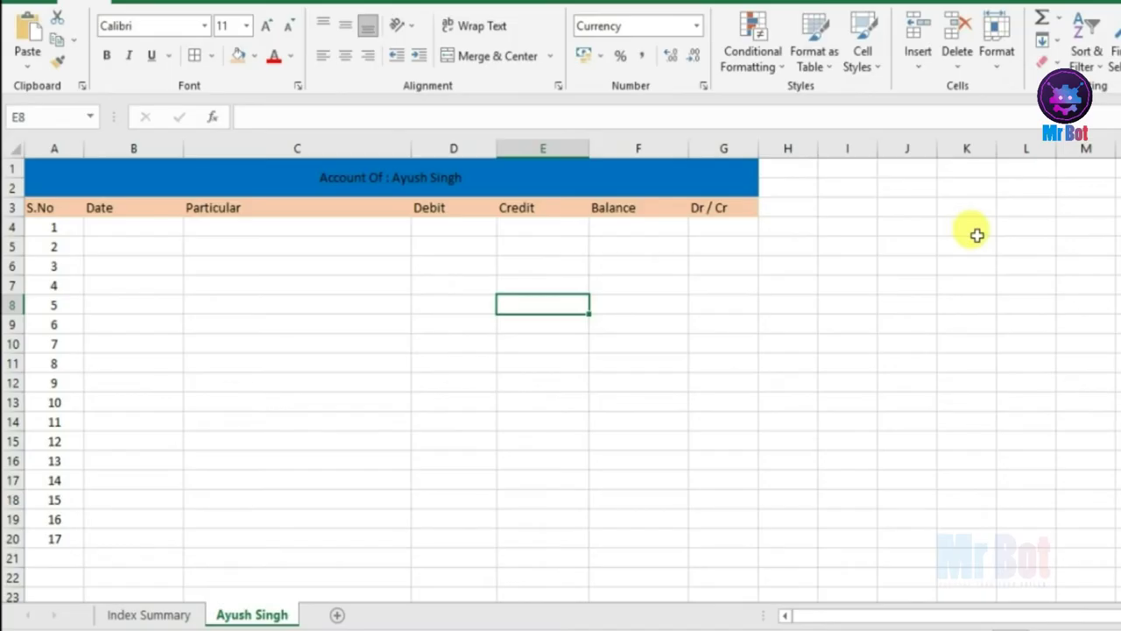
Merge and centre H1:I2 with wrapped text and enter the label 'Debit Account'
{"action": "left_click", "coordinate": [791, 175]}
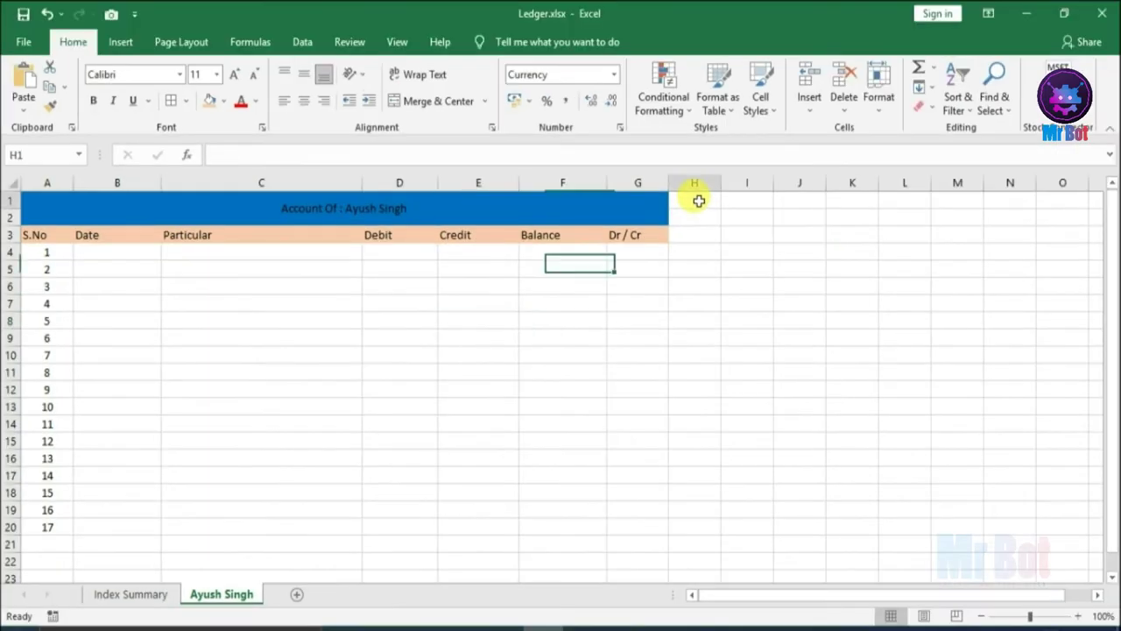
{"action": "left_click_drag", "start_coordinate": [698, 201], "coordinate": [738, 215]}
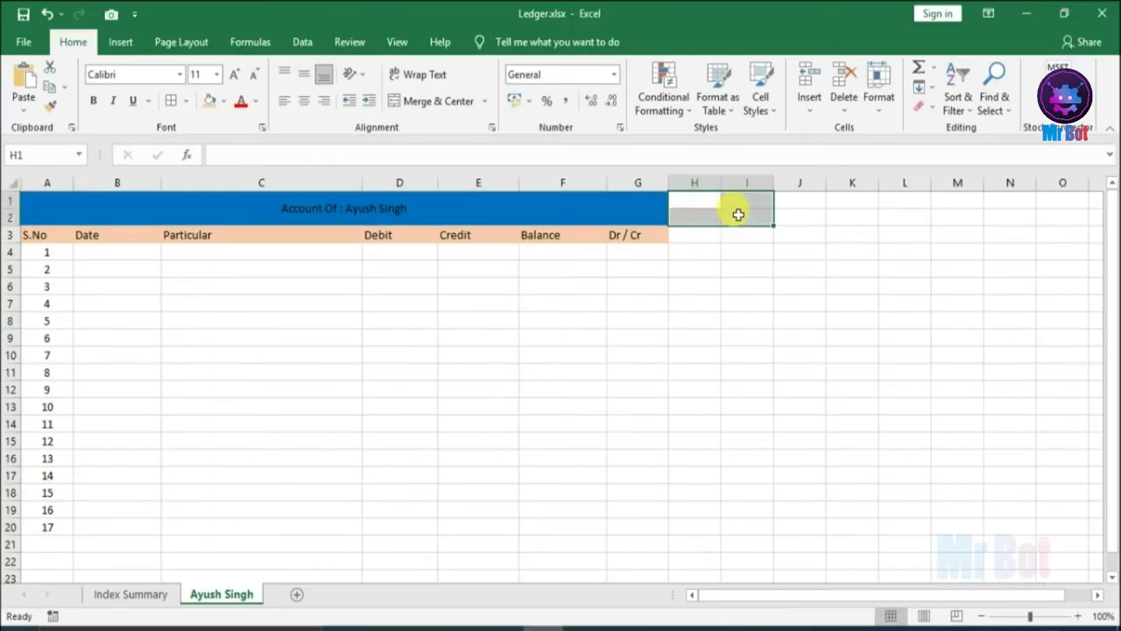
{"action": "left_click", "coordinate": [410, 101]}
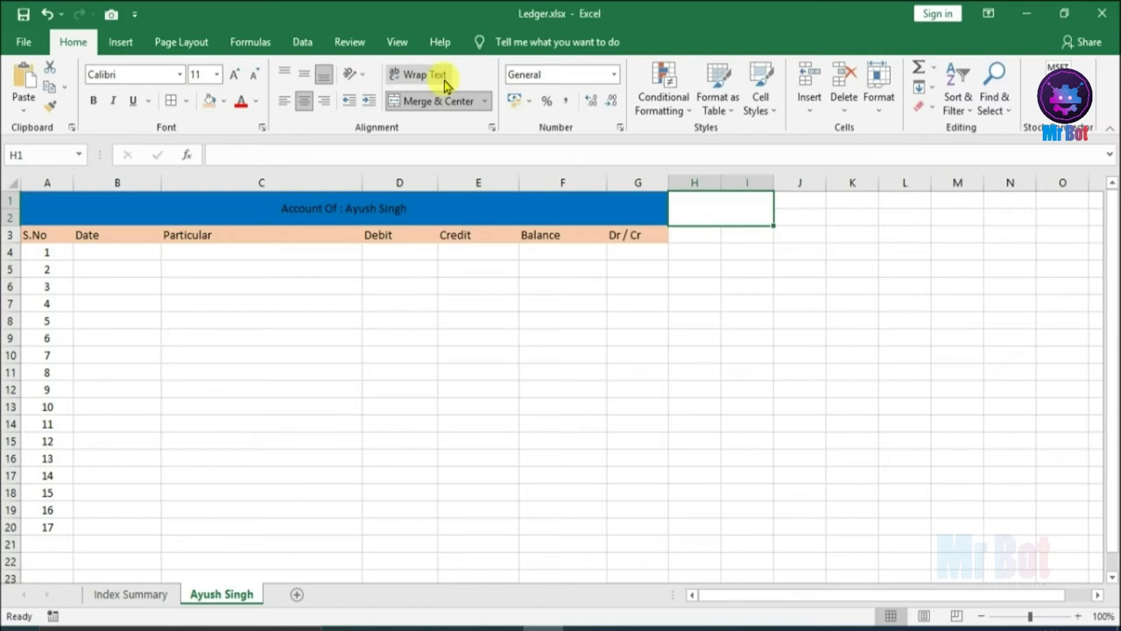
{"action": "left_click", "coordinate": [438, 81]}
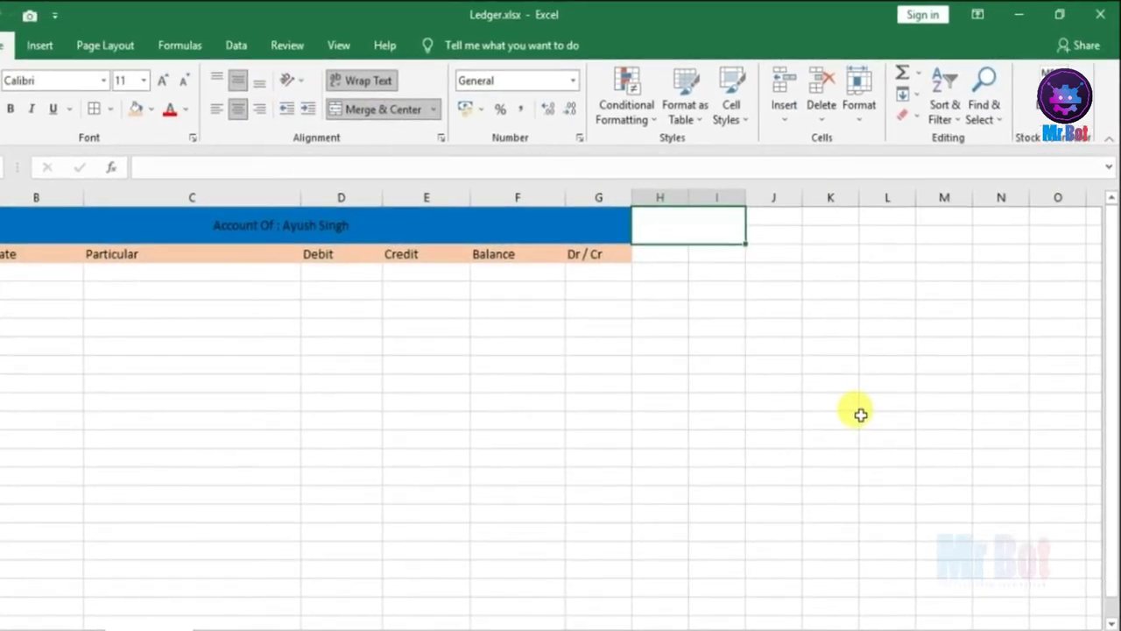
{"action": "type", "text": "Debit "}
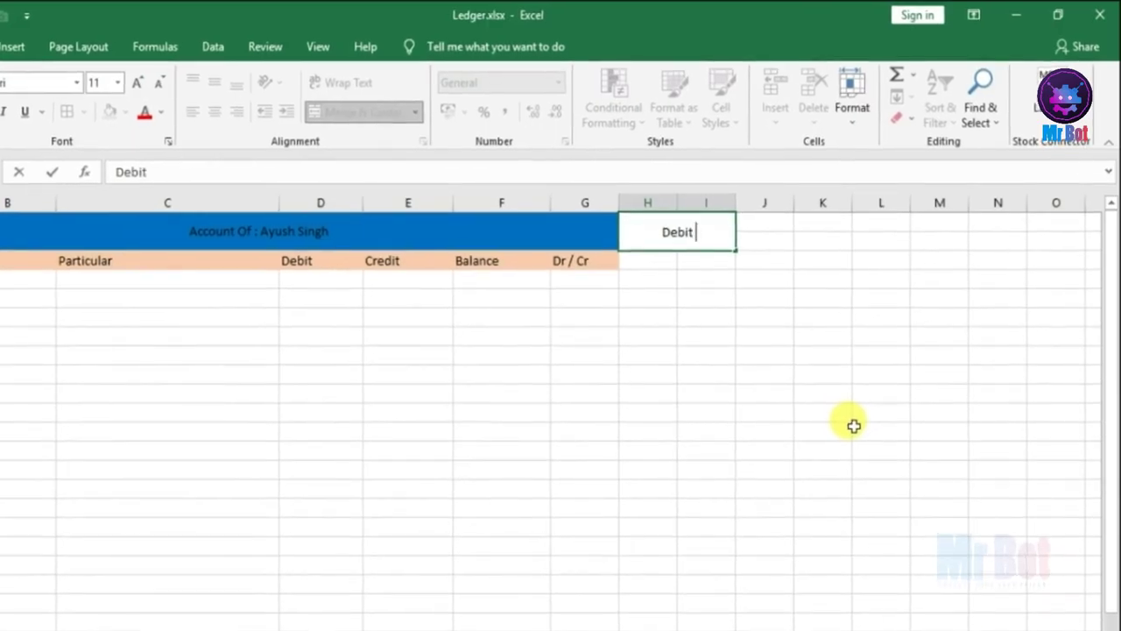
{"action": "type", "text": "Account"}
{"action": "left_click", "coordinate": [847, 438]}
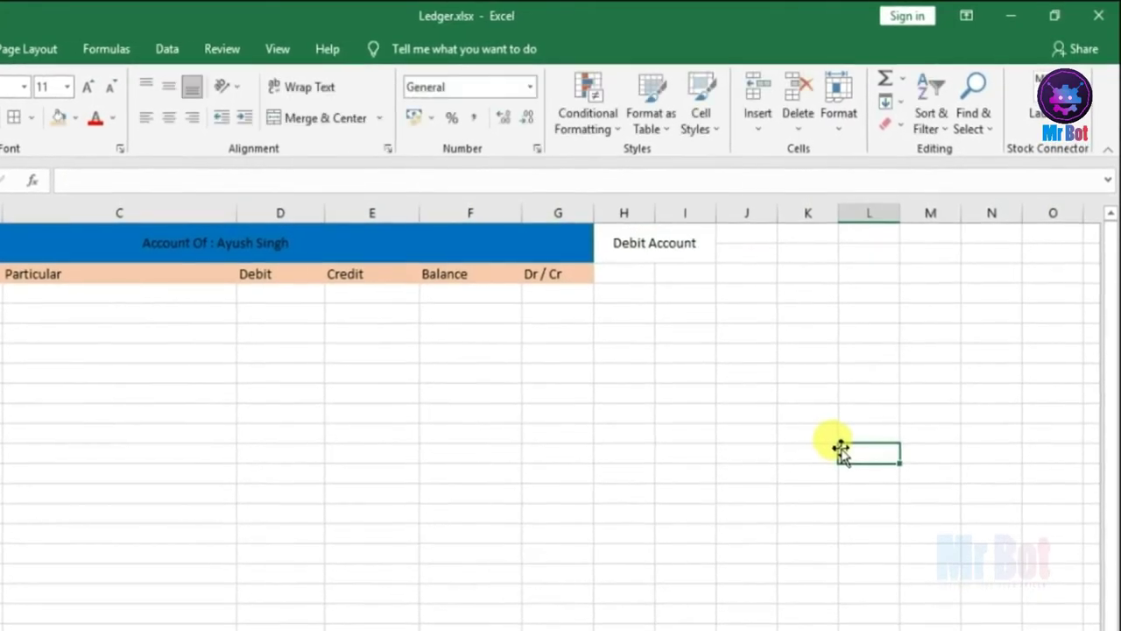
Add merged labels 'Credit Amount' in H3:I4 and 'Closing Balance' in H5:I6
{"action": "left_click_drag", "start_coordinate": [624, 275], "coordinate": [668, 299]}
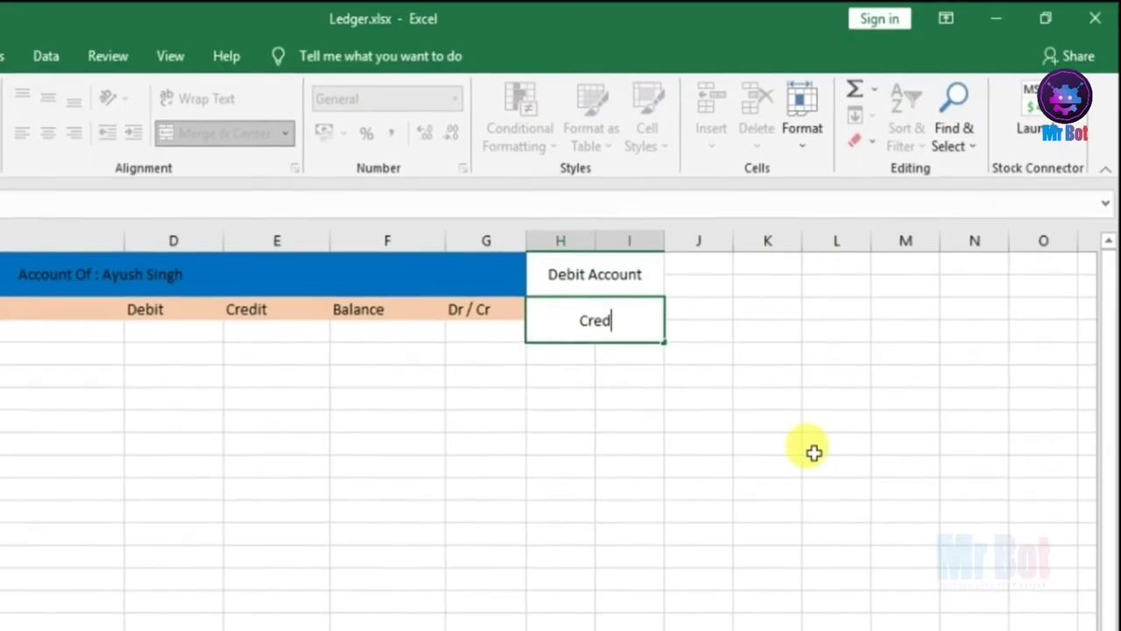
{"action": "type", "text": "Credi"}
{"action": "type", "text": "t Amount"}
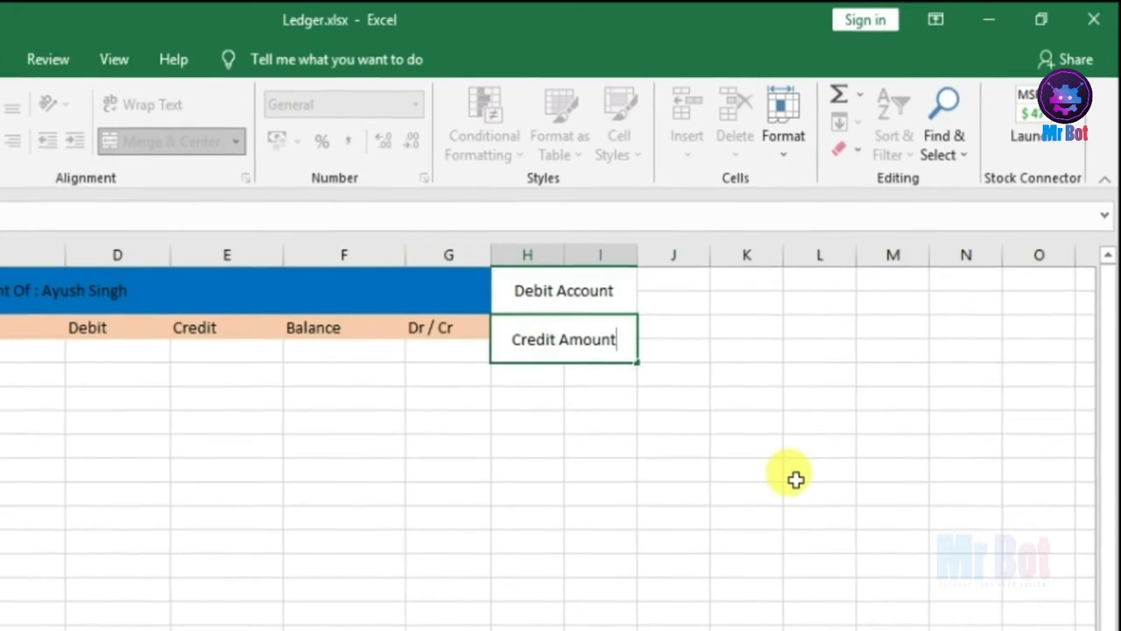
{"action": "key", "text": "Return"}
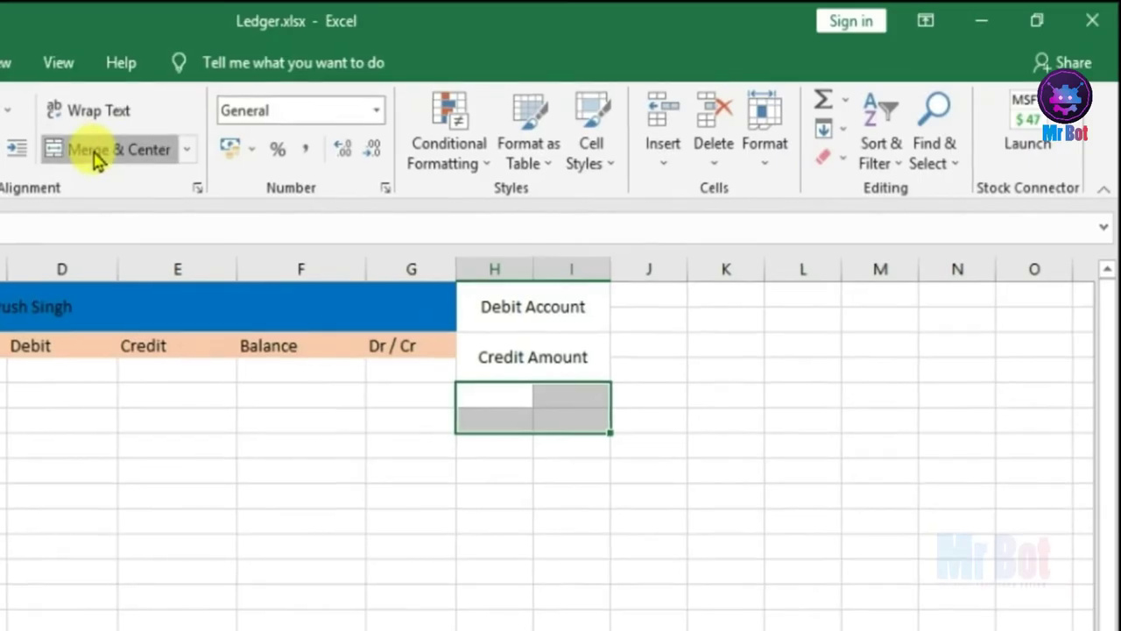
{"action": "left_click", "coordinate": [97, 156]}
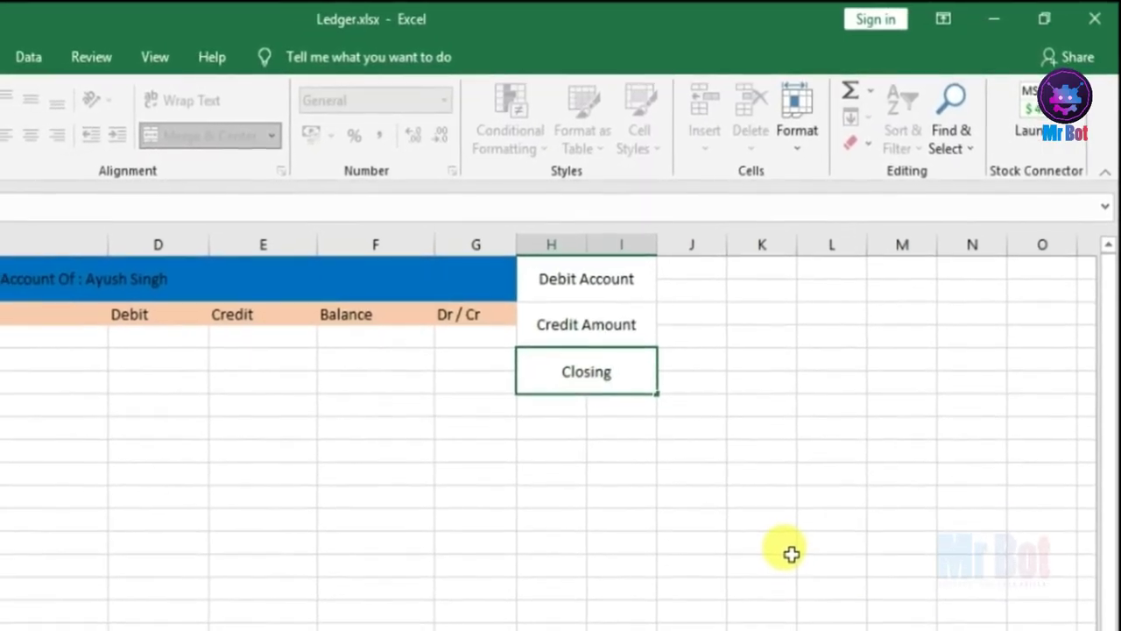
{"action": "type", "text": "Closing Balance"}
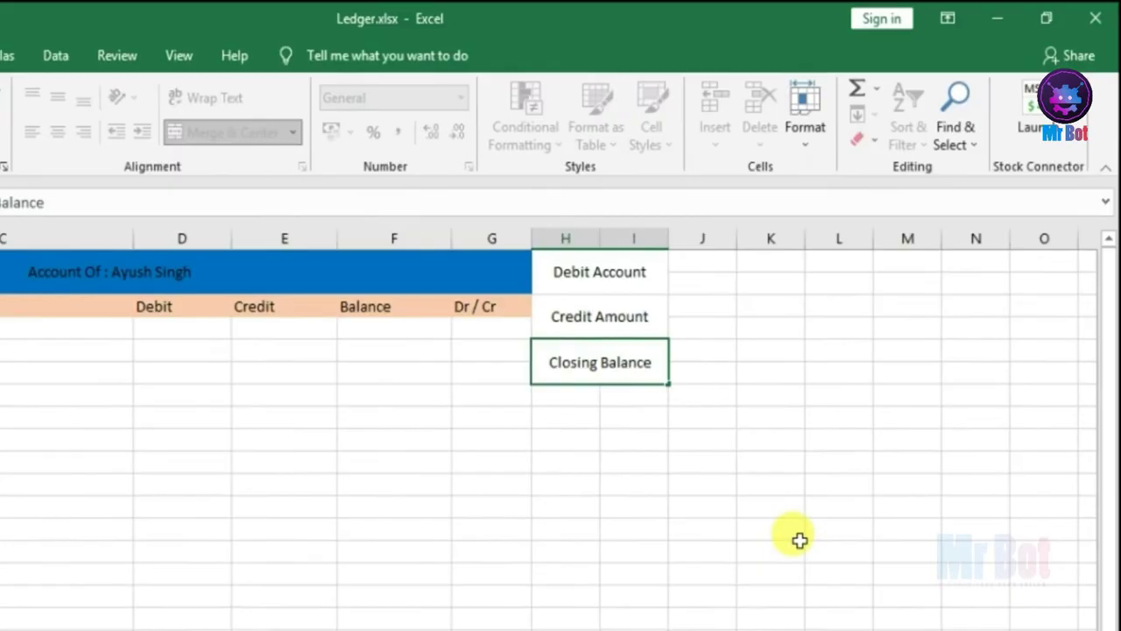
{"action": "key", "text": "Return"}
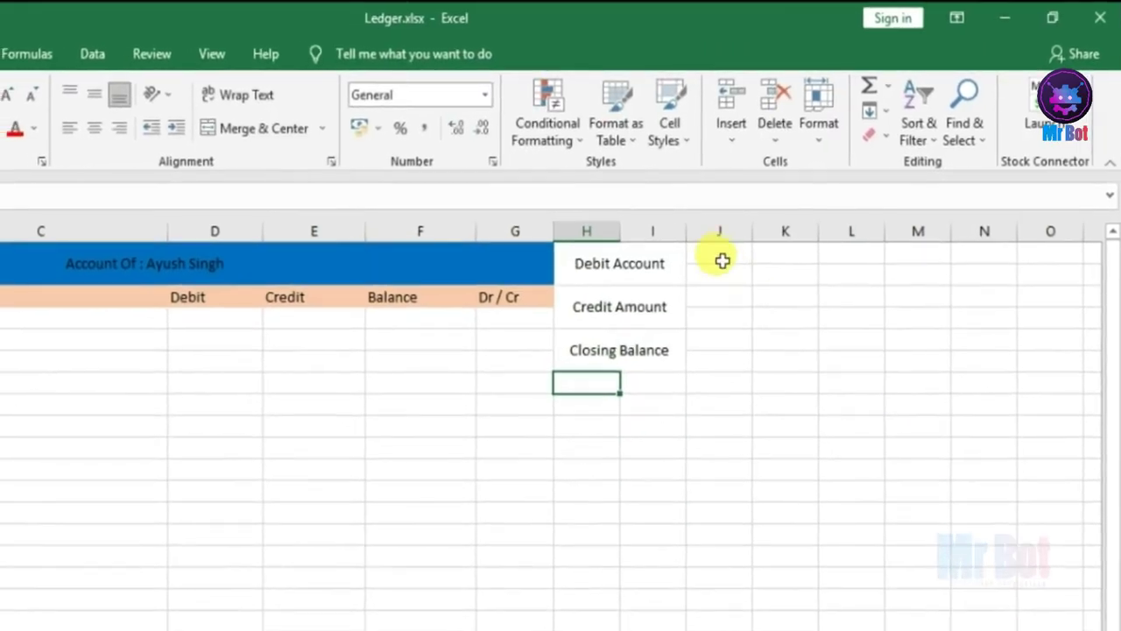
Merge J1:K2 and J3:K4 into value boxes beside Debit Account and Credit Amount
{"action": "left_click", "coordinate": [726, 252]}
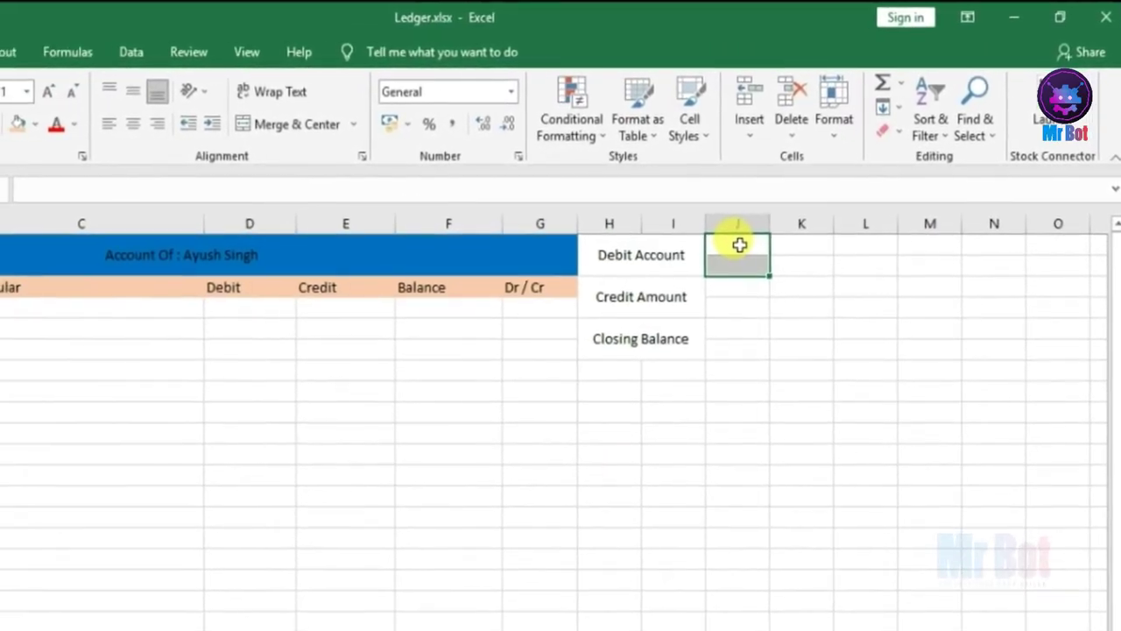
{"action": "key", "text": "shift+Right"}
{"action": "left_click", "coordinate": [306, 122]}
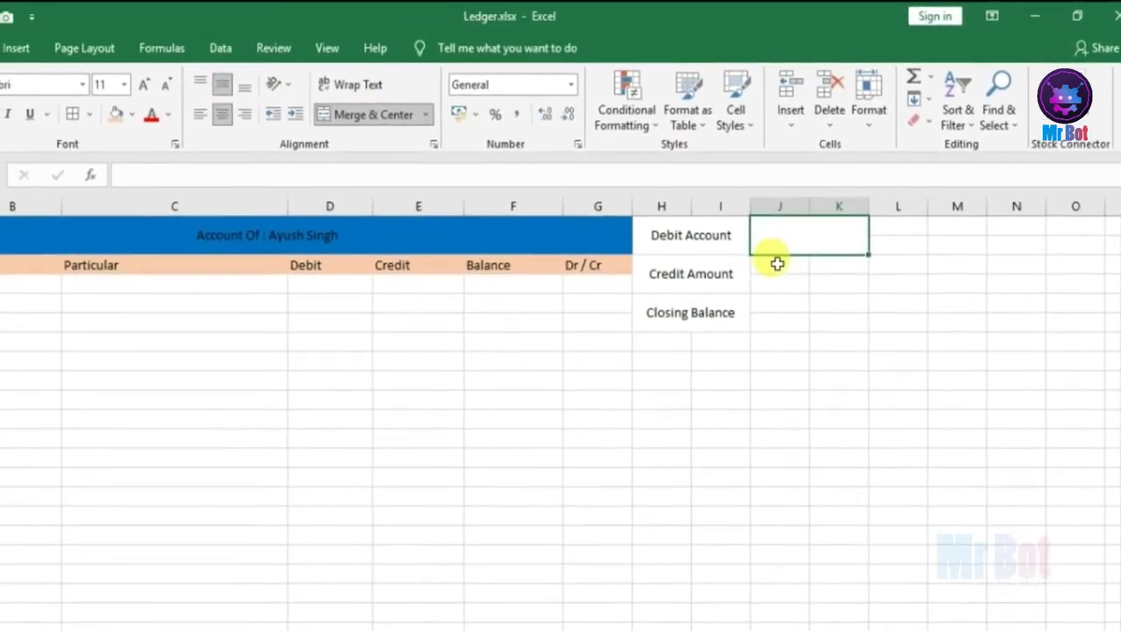
{"action": "left_click", "coordinate": [777, 264]}
{"action": "key", "text": "shift+Right"}
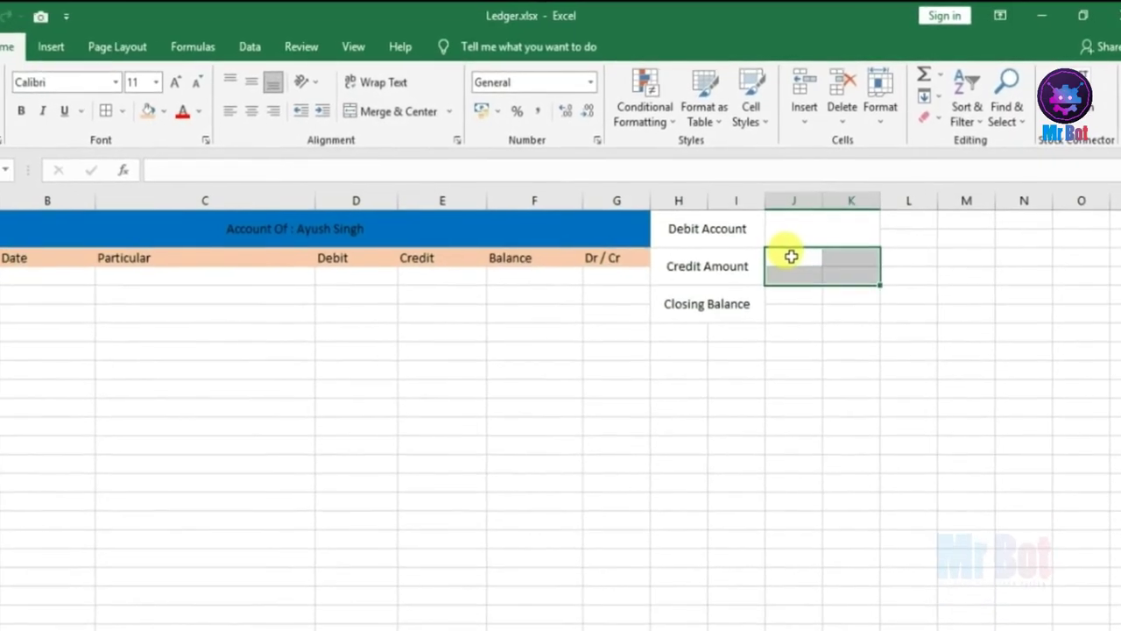
{"action": "left_click", "coordinate": [405, 111]}
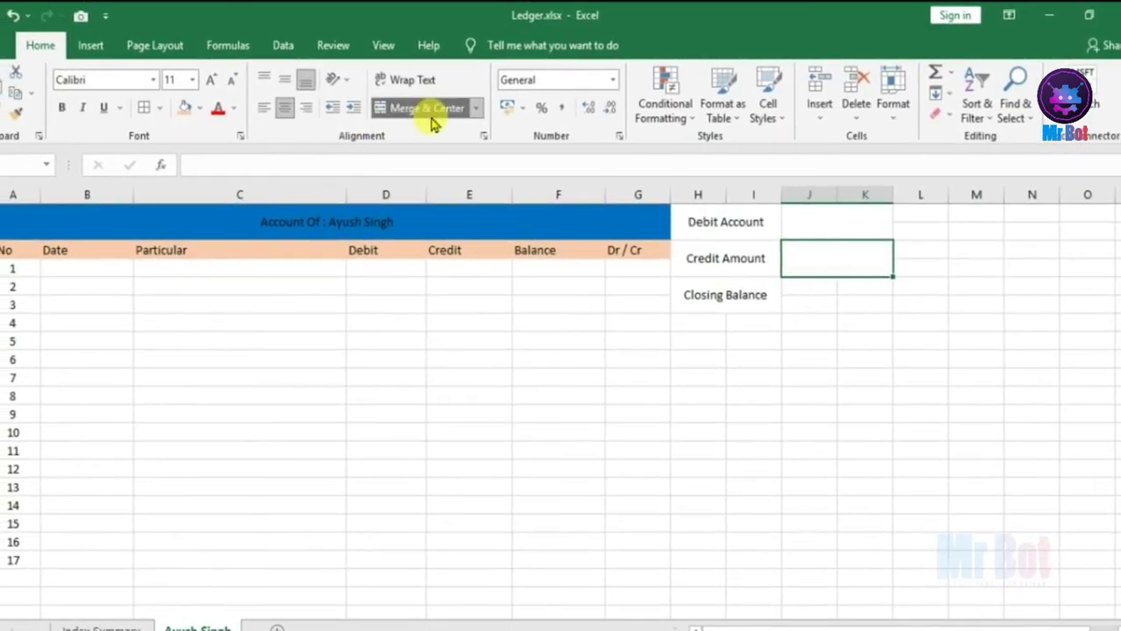
Merge J5:K6 beside Closing Balance and middle-align the value box contents
{"action": "left_click_drag", "start_coordinate": [798, 289], "coordinate": [865, 296]}
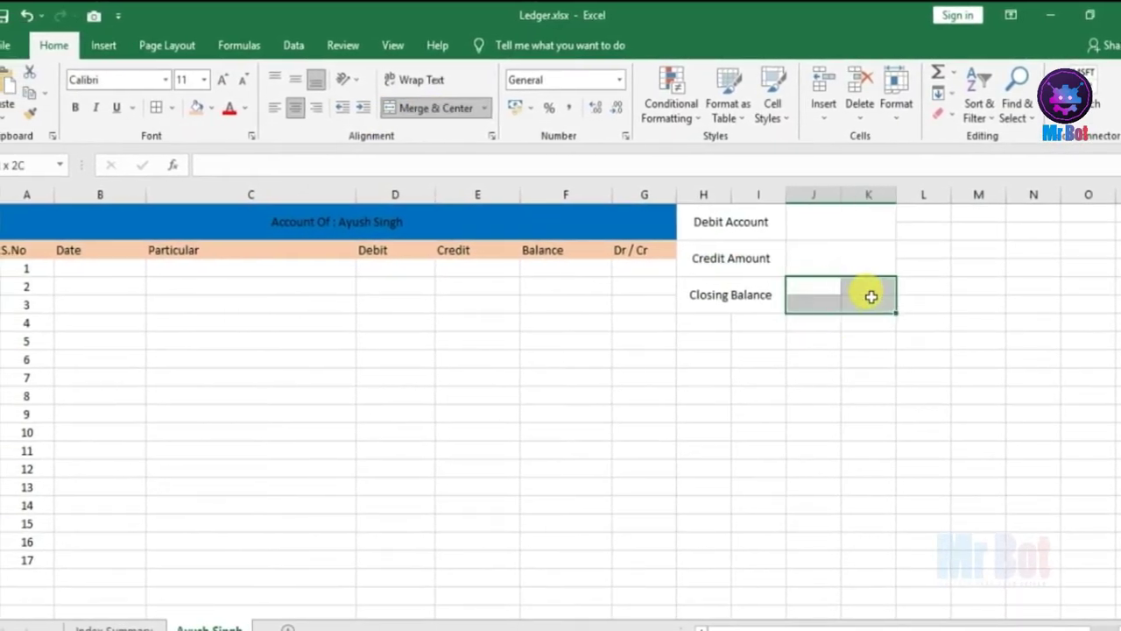
{"action": "left_click", "coordinate": [438, 108]}
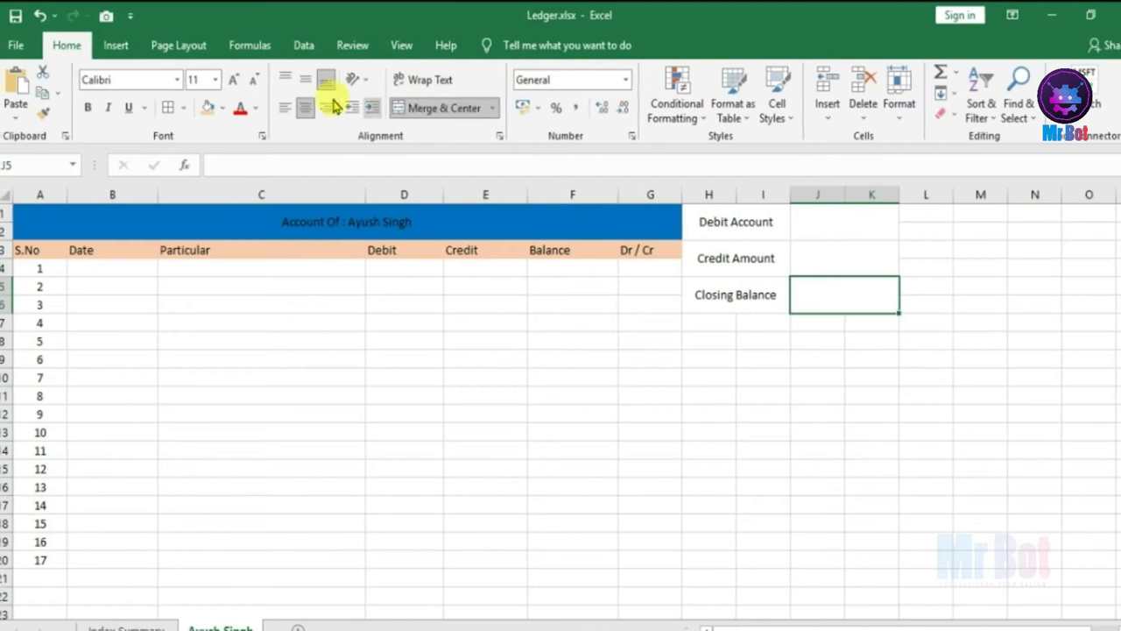
{"action": "left_click", "coordinate": [828, 255]}
{"action": "left_click", "coordinate": [306, 79]}
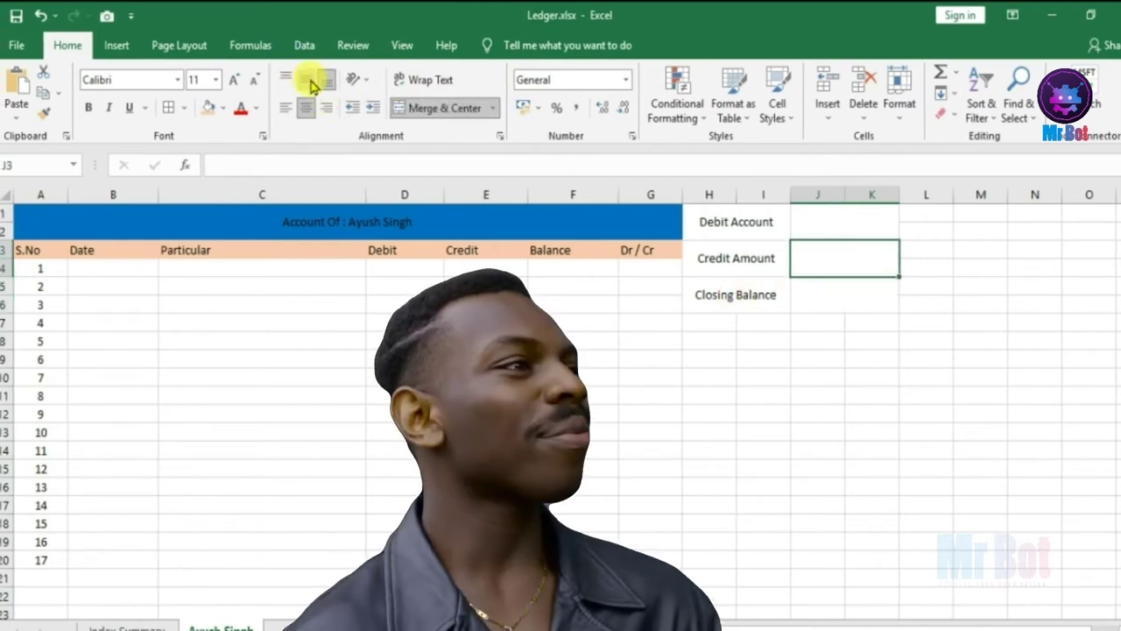
{"action": "left_click", "coordinate": [560, 399]}
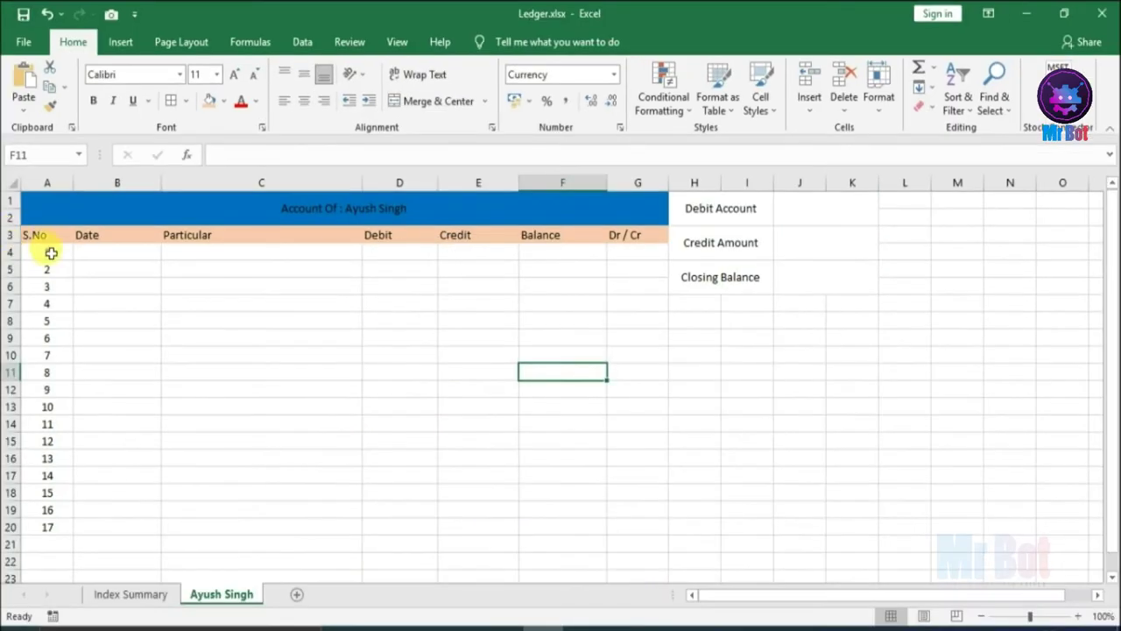
{"action": "left_click", "coordinate": [51, 251]}
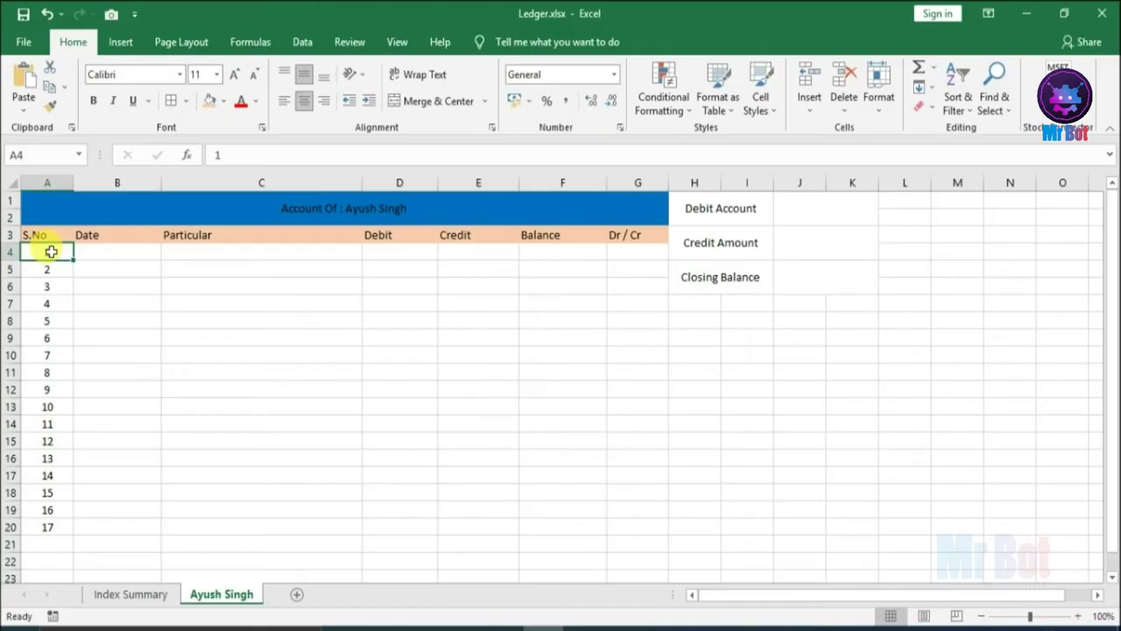
Fill the ledger data rows A4:G20 with a gold/yellow colour
{"action": "key", "text": "shift+Right"}
{"action": "key", "text": "shift+Right"}
{"action": "key", "text": "shift+Right"}
{"action": "key", "text": "shift+Right"}
{"action": "key", "text": "shift+Right"}
{"action": "key", "text": "shift+Right"}
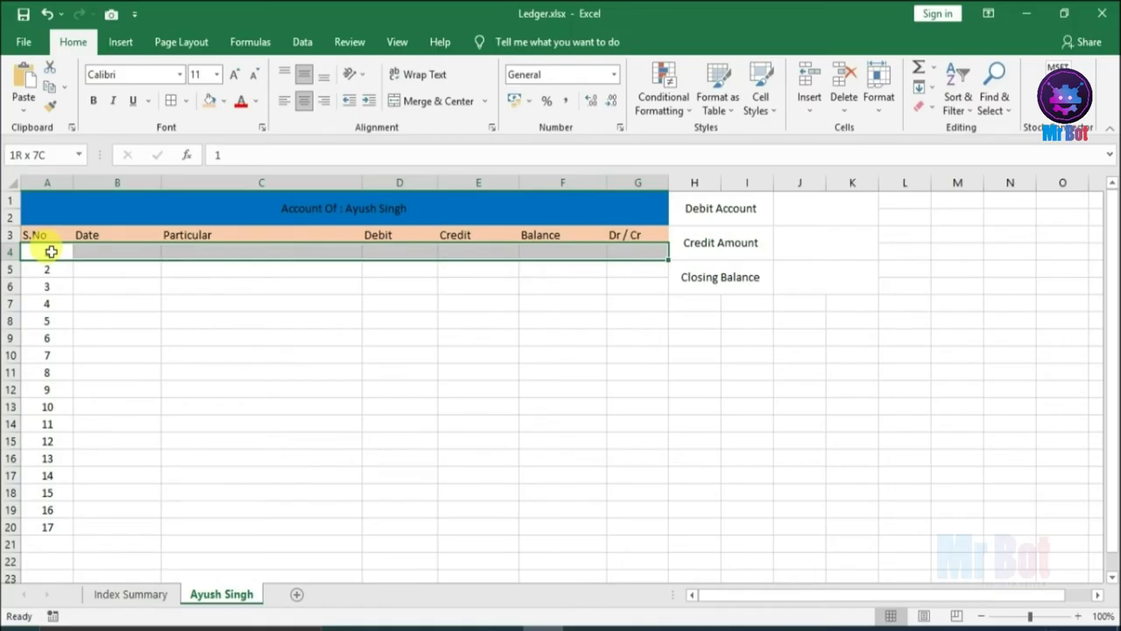
{"action": "key", "text": "shift+Down"}
{"action": "key", "text": "shift+Down"}
{"action": "key", "text": "shift+Down"}
{"action": "key", "text": "shift+Down"}
{"action": "key", "text": "shift+Down"}
{"action": "key", "text": "shift+Down"}
{"action": "key", "text": "shift+Down"}
{"action": "key", "text": "shift+Up"}
{"action": "key", "text": "shift+Up"}
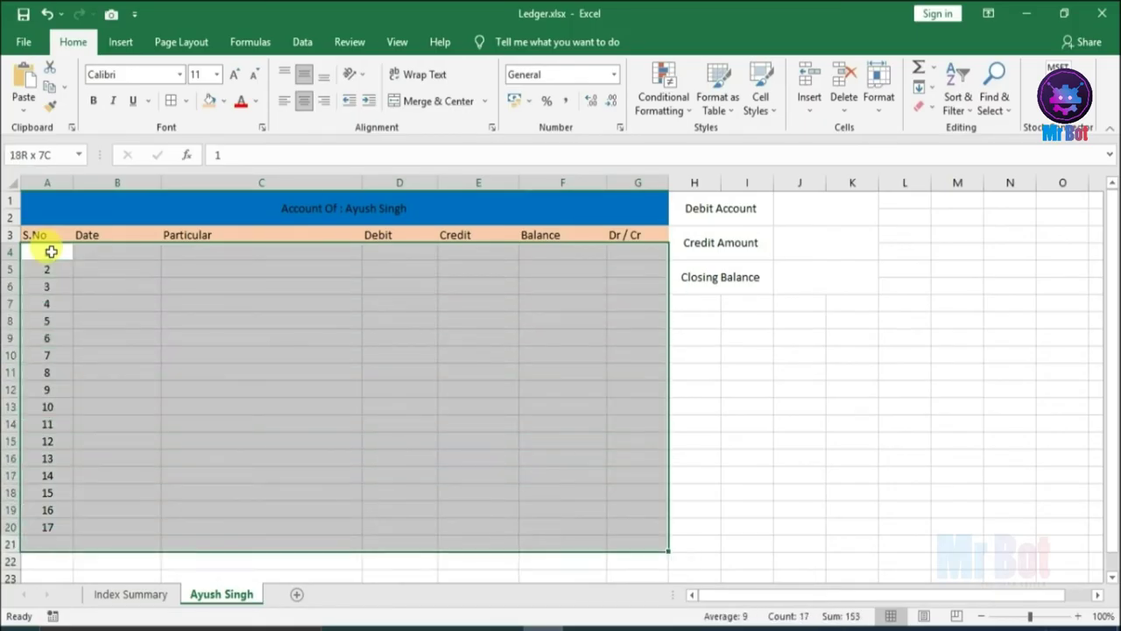
{"action": "key", "text": "shift+Up"}
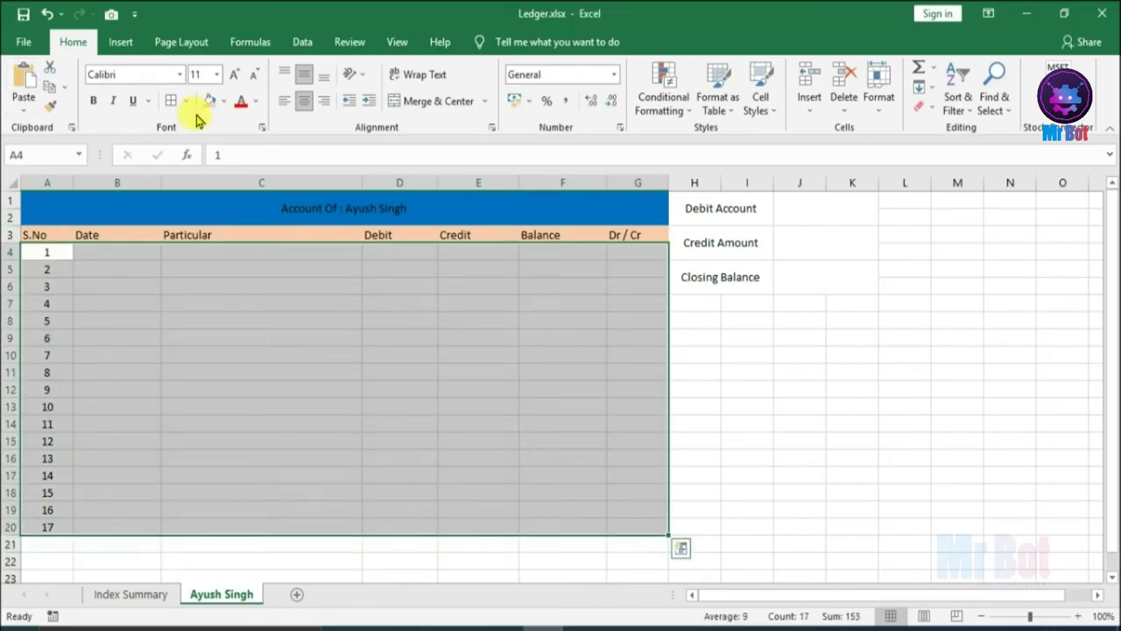
{"action": "left_click", "coordinate": [224, 101]}
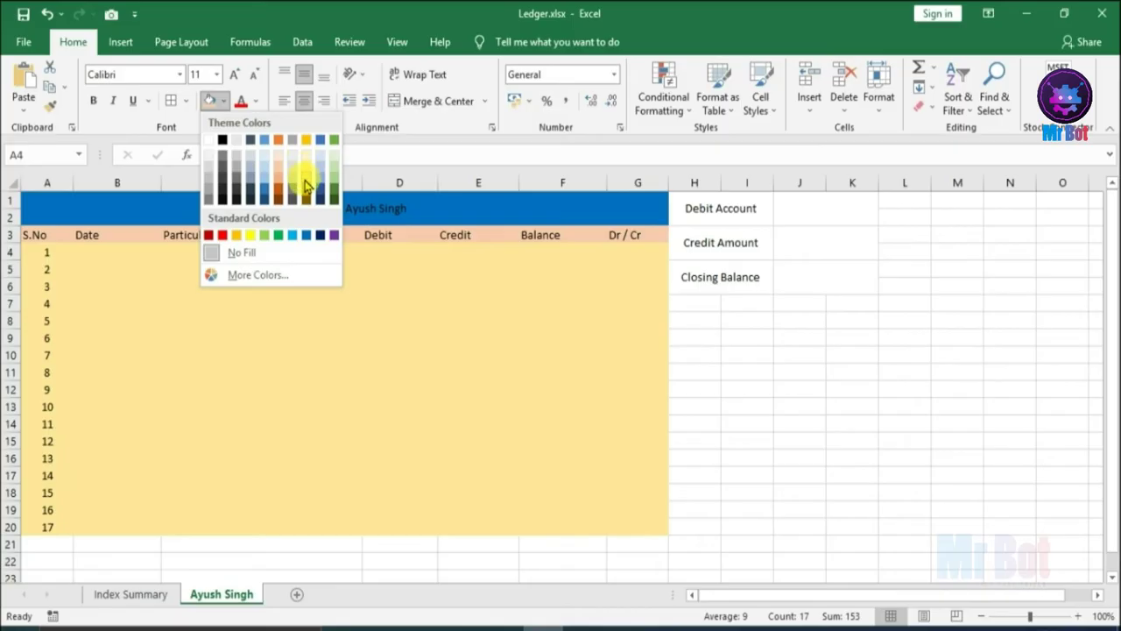
{"action": "left_click", "coordinate": [306, 174]}
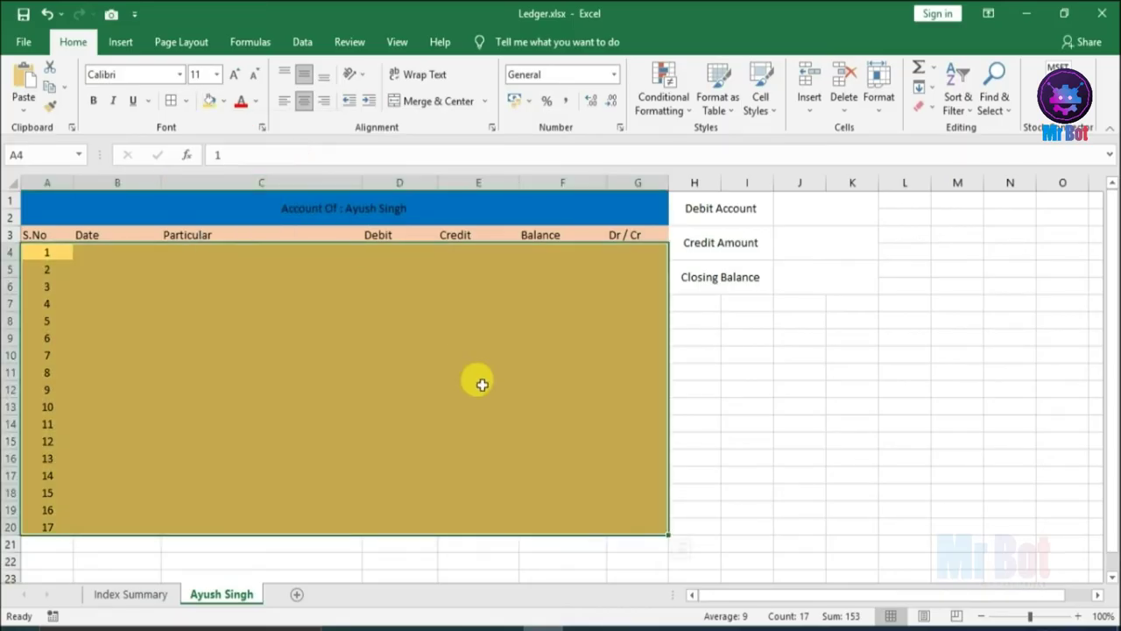
{"action": "left_click", "coordinate": [477, 389]}
{"action": "left_click_drag", "start_coordinate": [708, 208], "coordinate": [815, 277]}
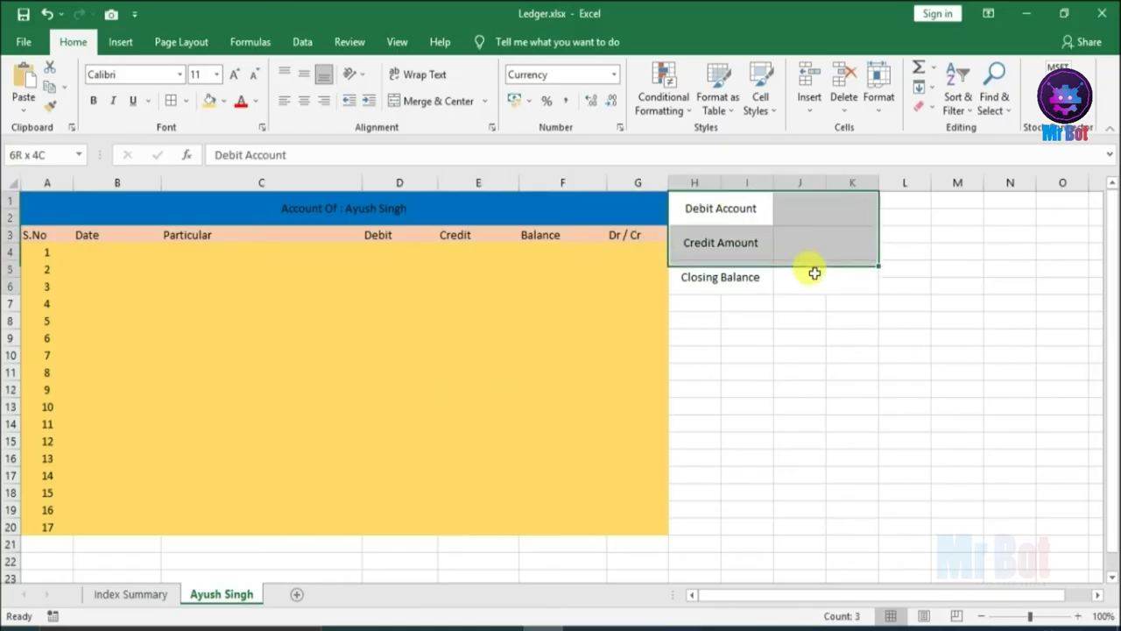
Apply a green theme fill to the summary block H1:K6
{"action": "left_click", "coordinate": [225, 102]}
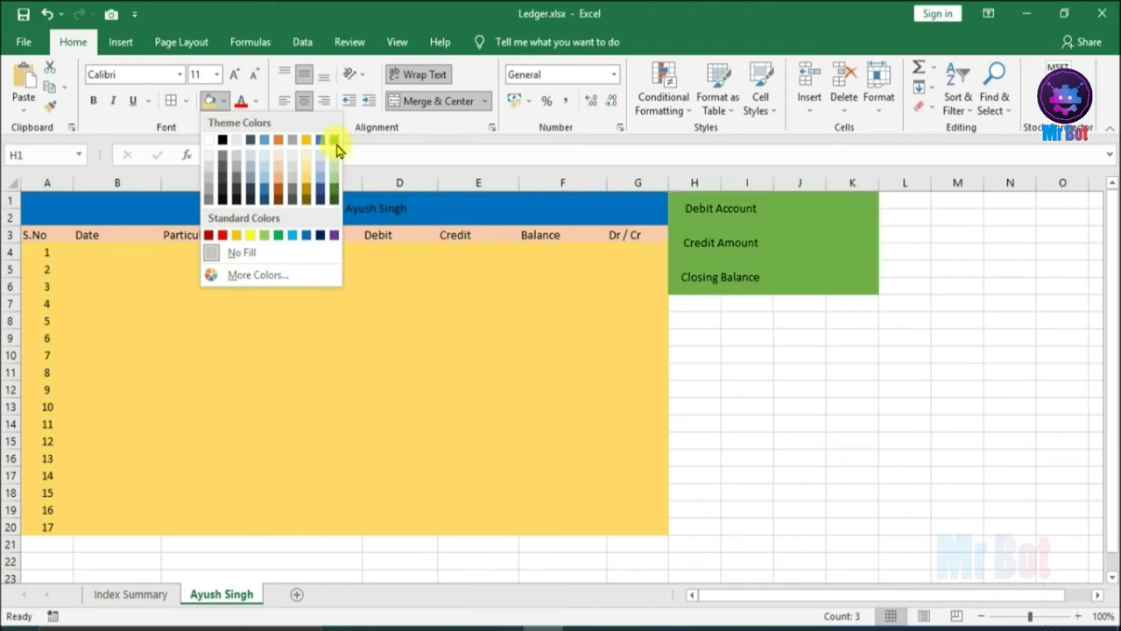
{"action": "left_click", "coordinate": [335, 146]}
{"action": "left_click", "coordinate": [464, 322]}
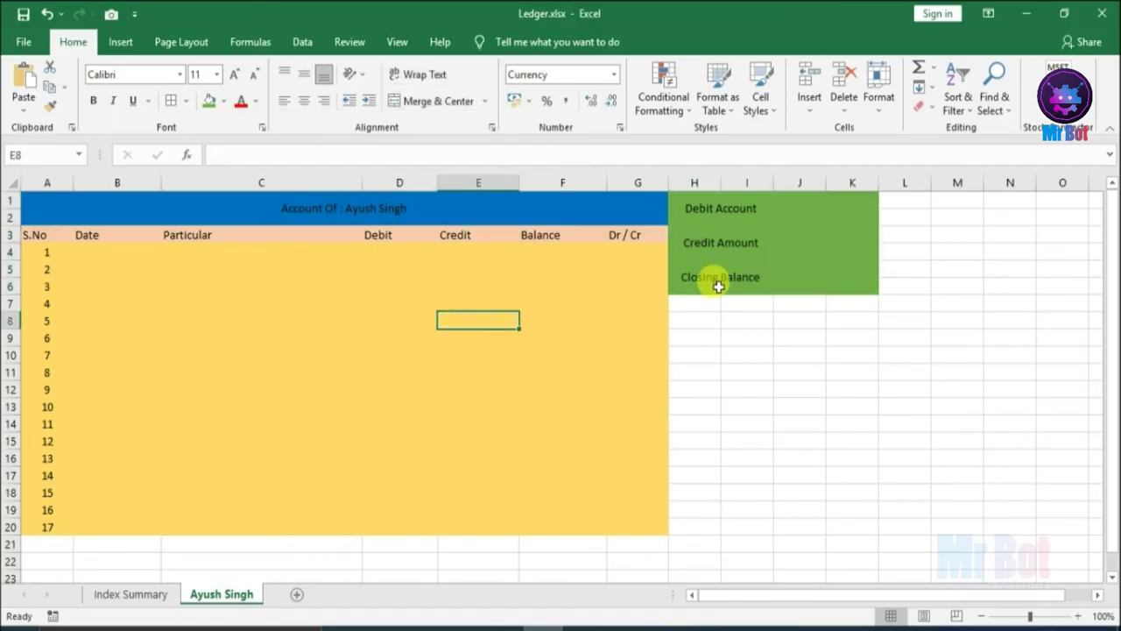
{"action": "left_click", "coordinate": [830, 252]}
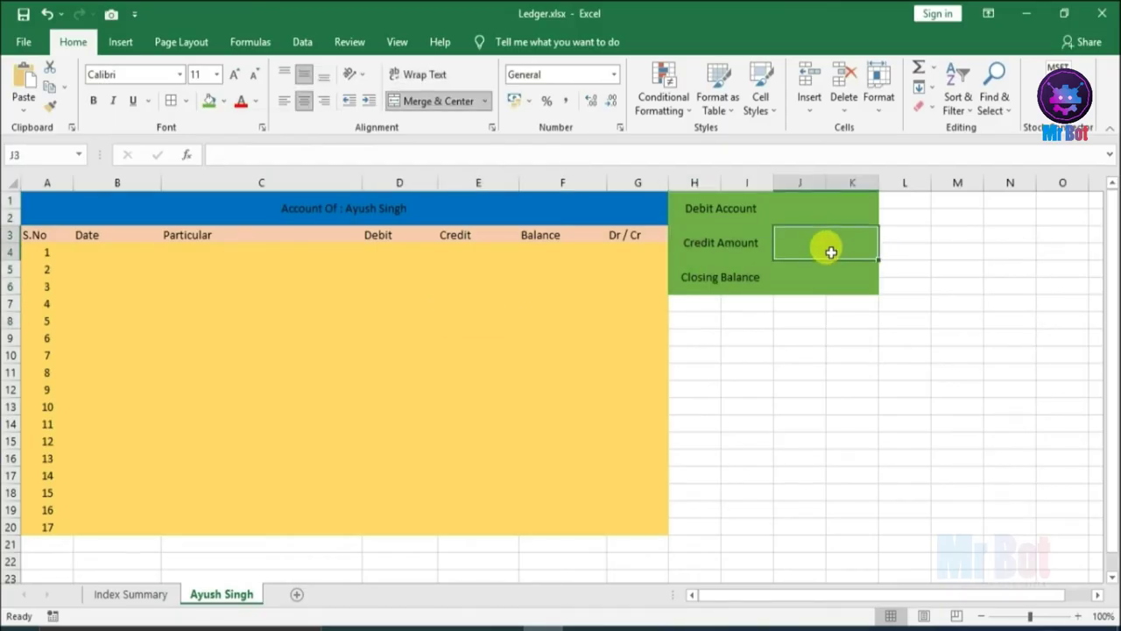
{"action": "left_click", "coordinate": [748, 388]}
Apply All Borders to the range A1:K20
{"action": "left_click", "coordinate": [35, 207]}
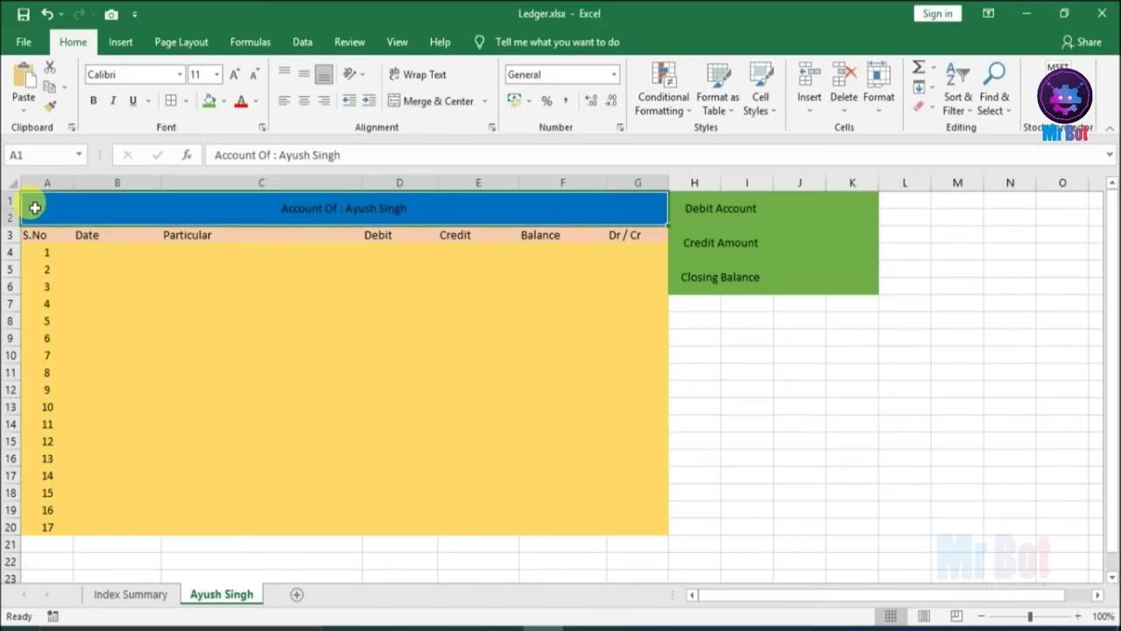
{"action": "key", "text": "shift+Right"}
{"action": "key", "text": "shift+Right"}
{"action": "key", "text": "shift+Right"}
{"action": "key", "text": "shift+Down"}
{"action": "key", "text": "shift+Down"}
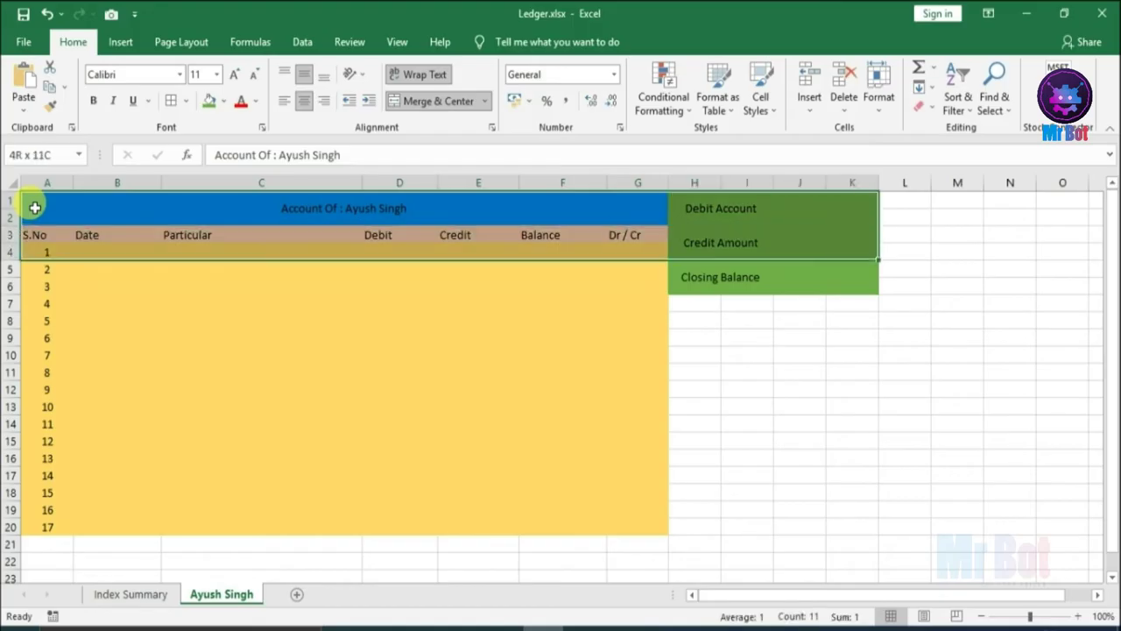
{"action": "key", "text": "shift+Down"}
{"action": "key", "text": "shift+Down"}
{"action": "key", "text": "shift+Down"}
{"action": "key", "text": "shift+Down"}
{"action": "key", "text": "shift+Down"}
{"action": "key", "text": "shift+Down"}
{"action": "key", "text": "shift+Down"}
{"action": "key", "text": "shift+Down"}
{"action": "key", "text": "shift+Down"}
{"action": "key", "text": "shift+Down"}
{"action": "key", "text": "shift+Down"}
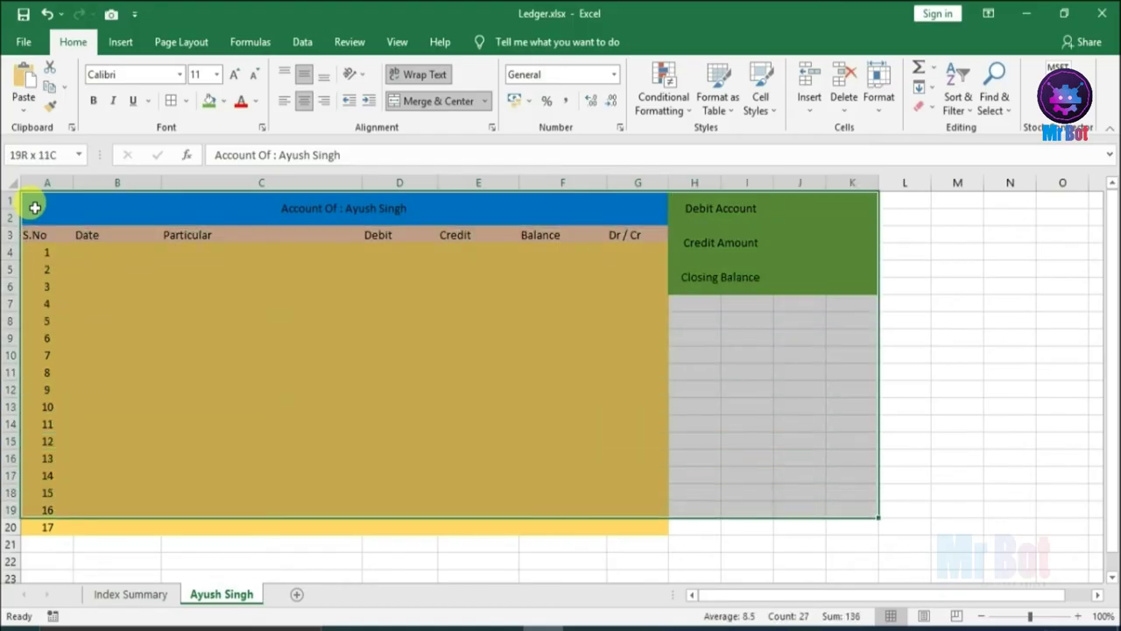
{"action": "key", "text": "shift+Down"}
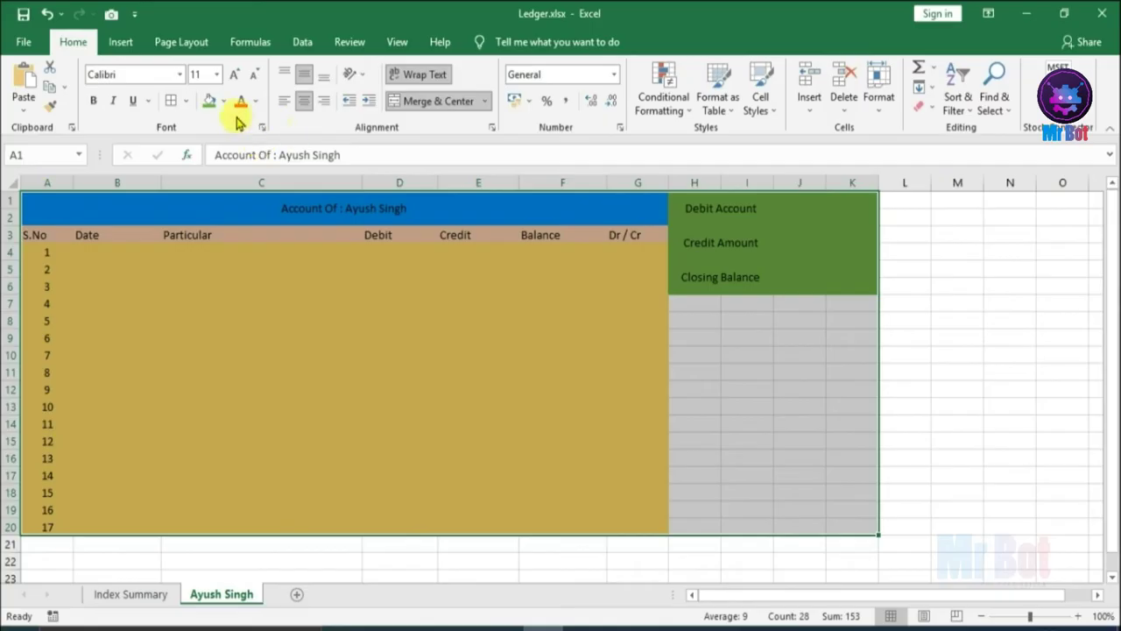
{"action": "left_click", "coordinate": [381, 260]}
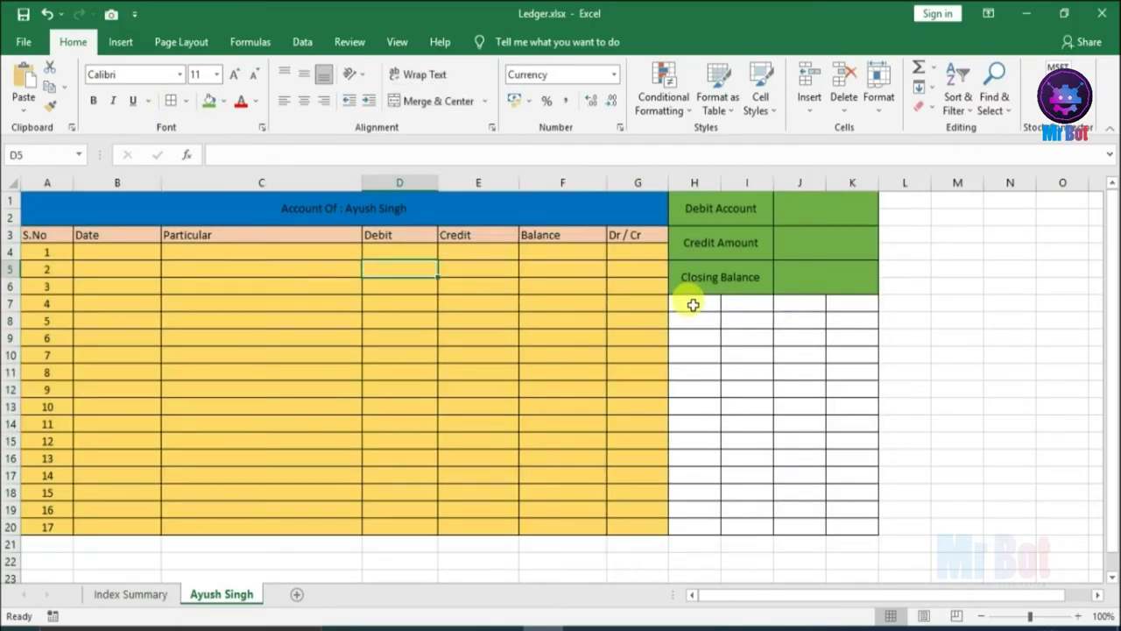
{"action": "left_click_drag", "start_coordinate": [693, 304], "coordinate": [840, 317]}
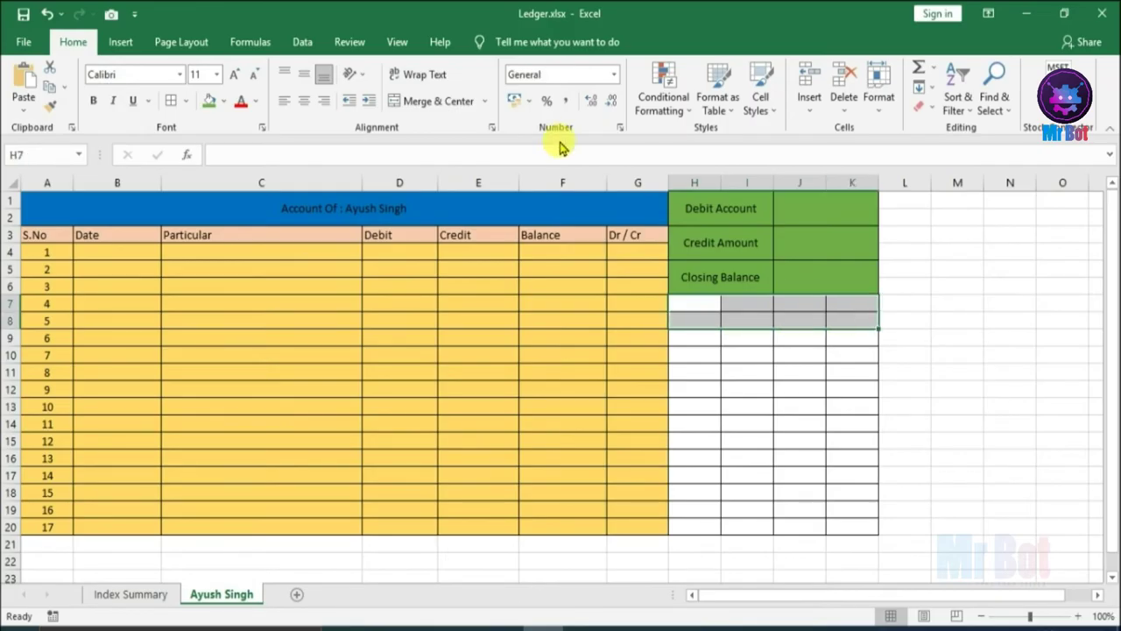
Create a merged, wrapped, middle-aligned 'Note's' heading across H7:K8
{"action": "left_click", "coordinate": [437, 103]}
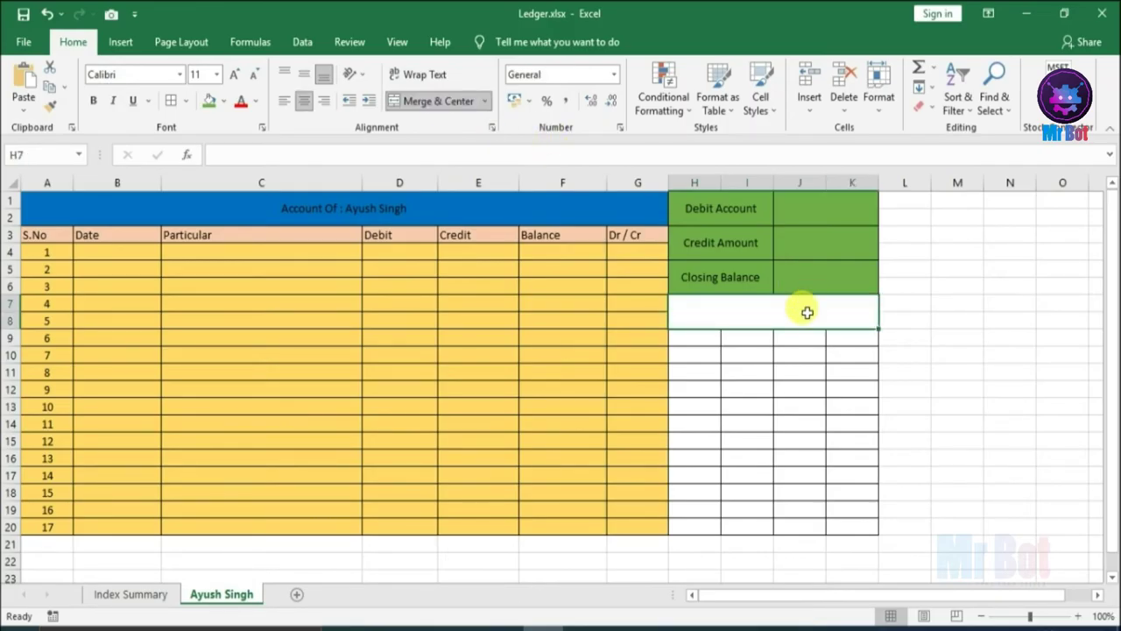
{"action": "type", "text": "Note's"}
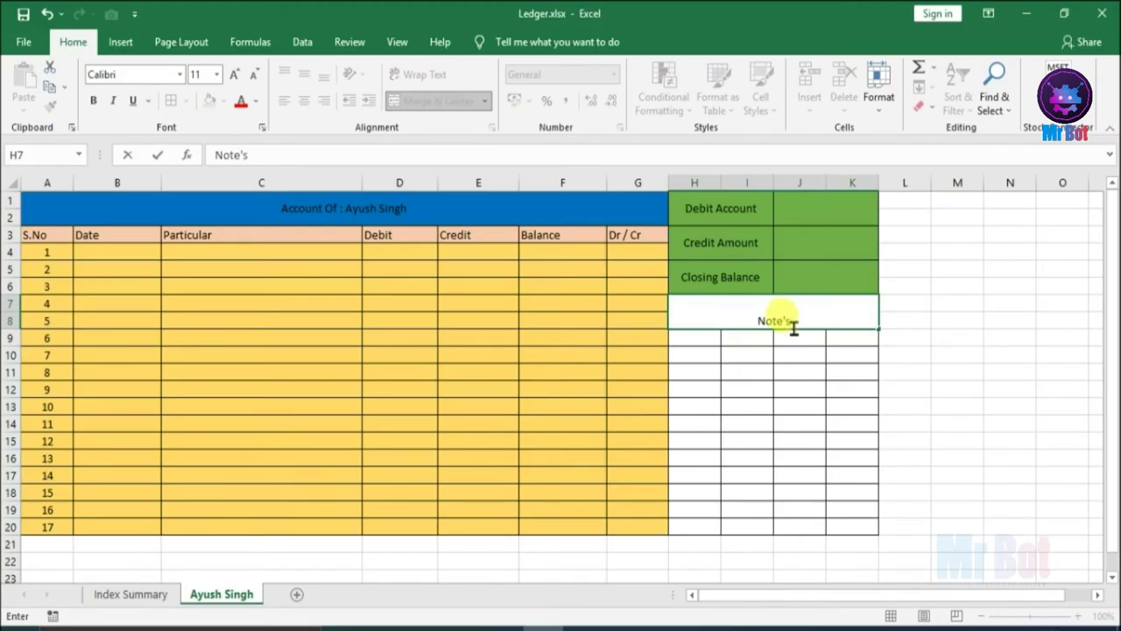
{"action": "left_click", "coordinate": [791, 351]}
{"action": "left_click", "coordinate": [834, 316]}
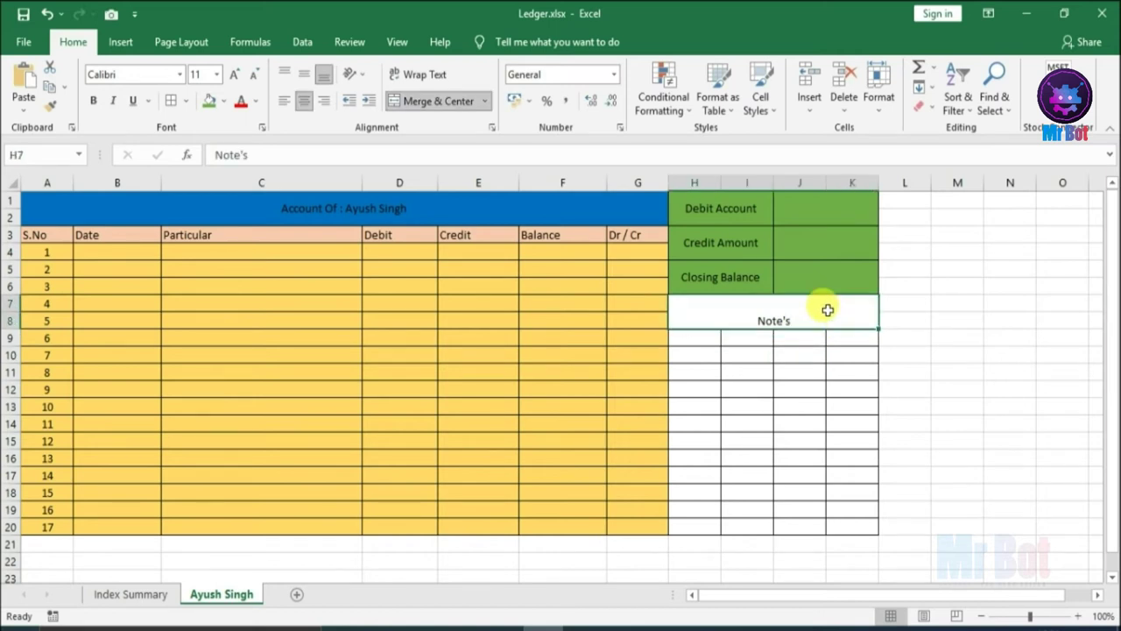
{"action": "left_click", "coordinate": [423, 76]}
{"action": "left_click", "coordinate": [302, 80]}
{"action": "left_click", "coordinate": [706, 445]}
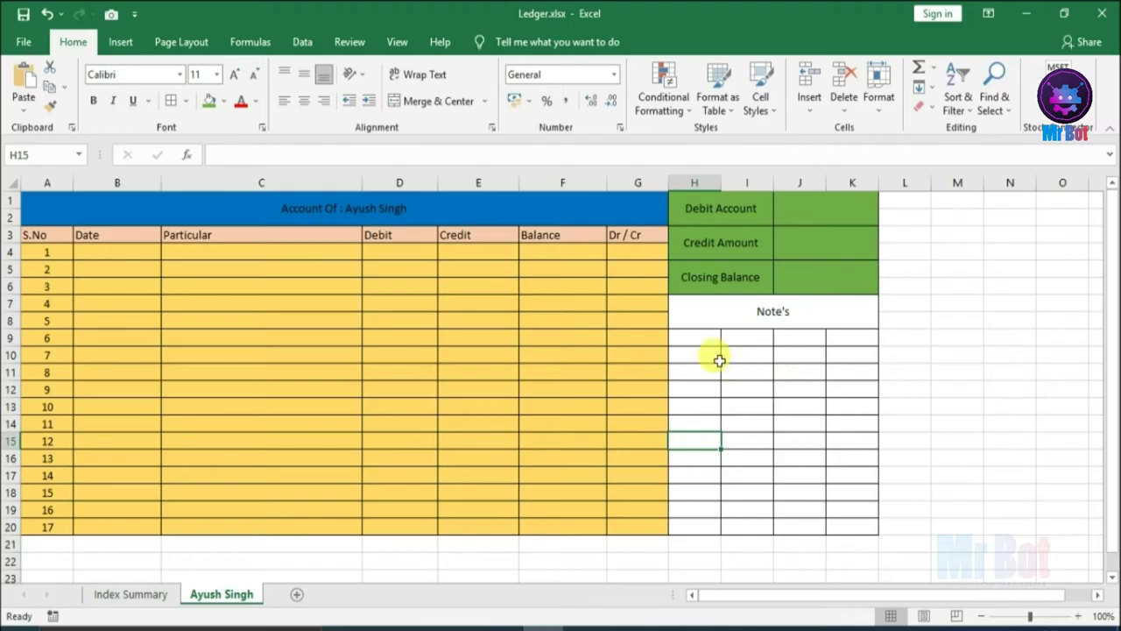
Merge H9:K20 into one notes cell with middle alignment and wrapped text
{"action": "left_click_drag", "start_coordinate": [701, 340], "coordinate": [855, 523]}
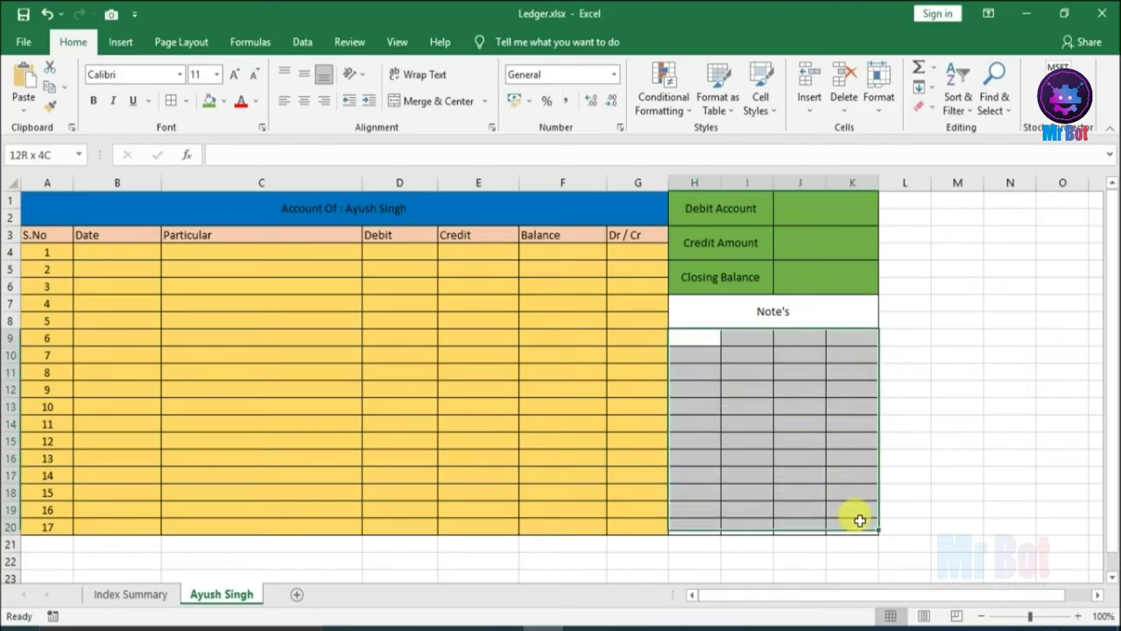
{"action": "left_click", "coordinate": [411, 101]}
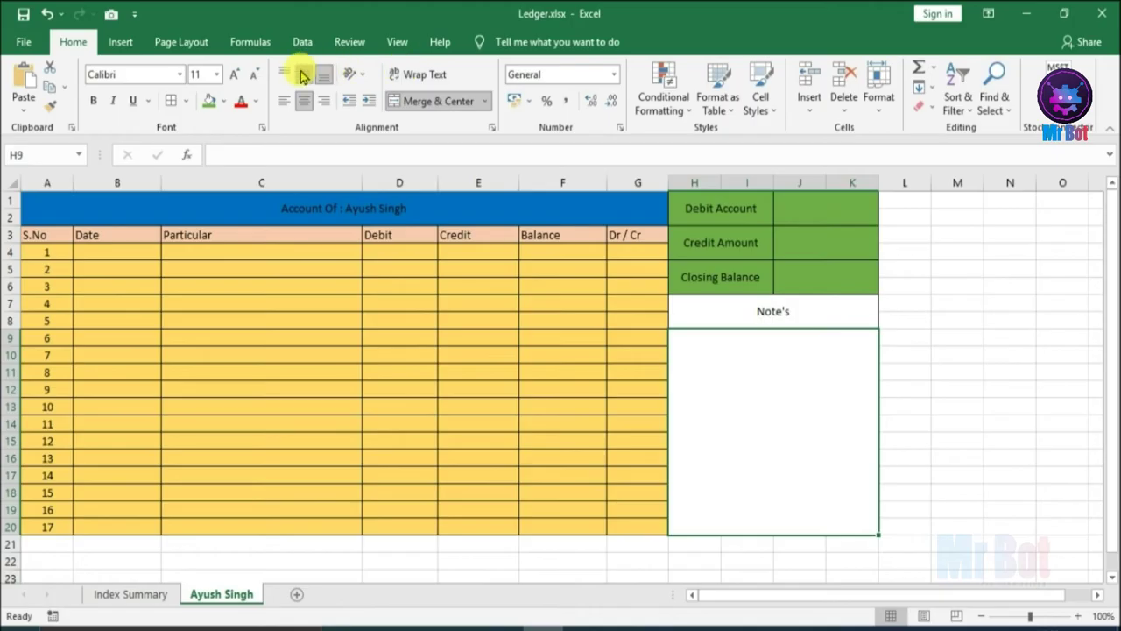
{"action": "left_click", "coordinate": [302, 76]}
{"action": "left_click", "coordinate": [424, 74]}
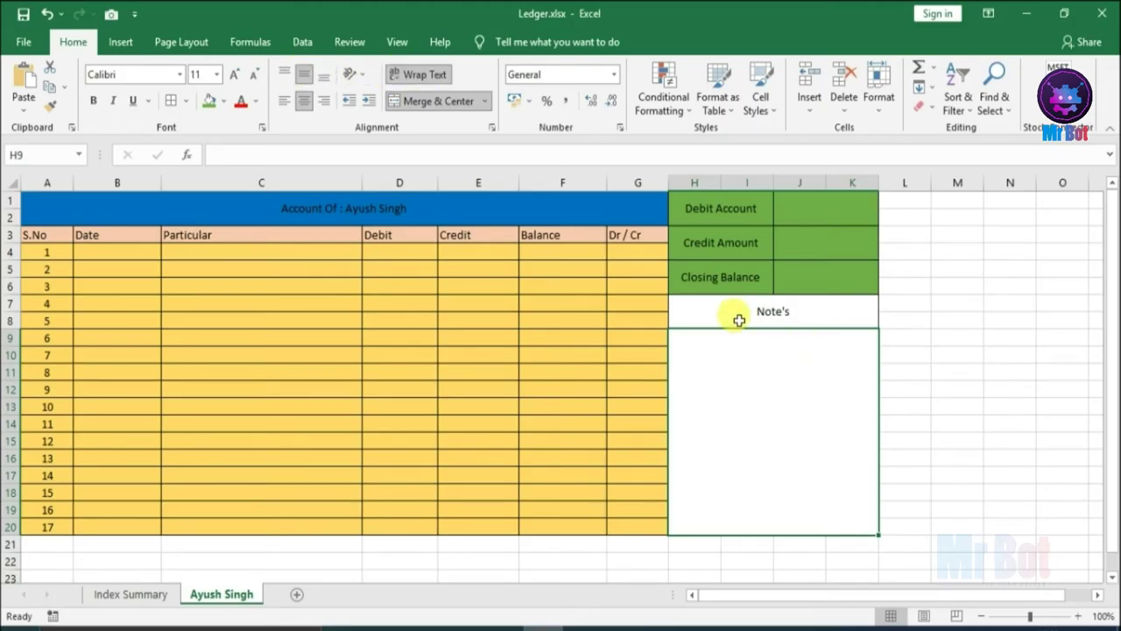
{"action": "left_click_drag", "start_coordinate": [721, 311], "coordinate": [732, 414]}
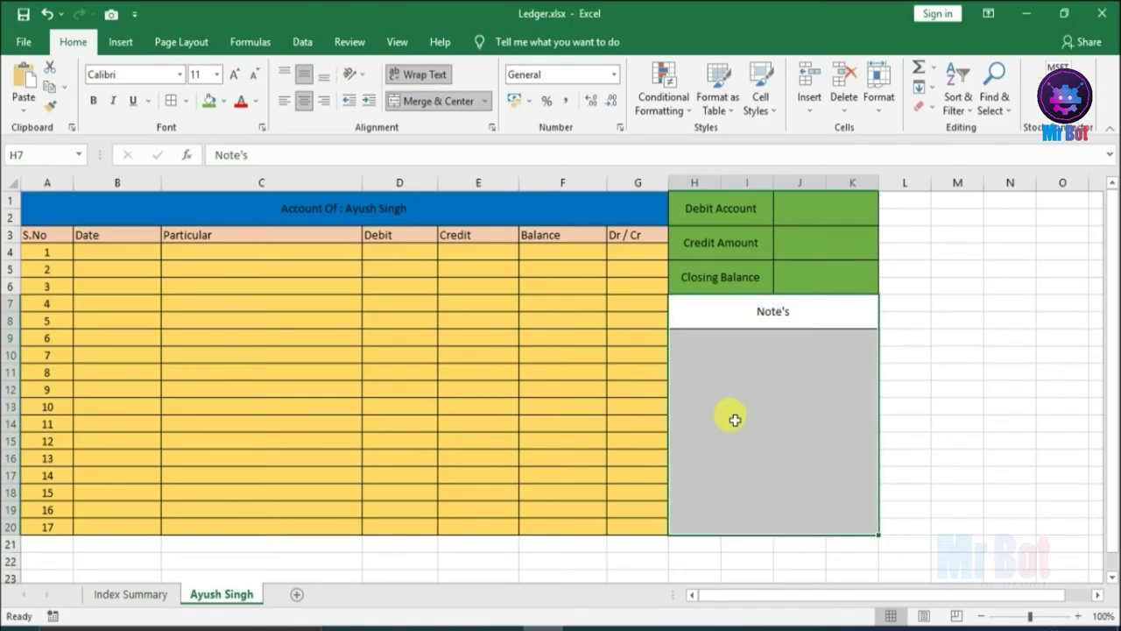
Give the Notes box H7:K20 a light blue theme fill
{"action": "left_click", "coordinate": [223, 101]}
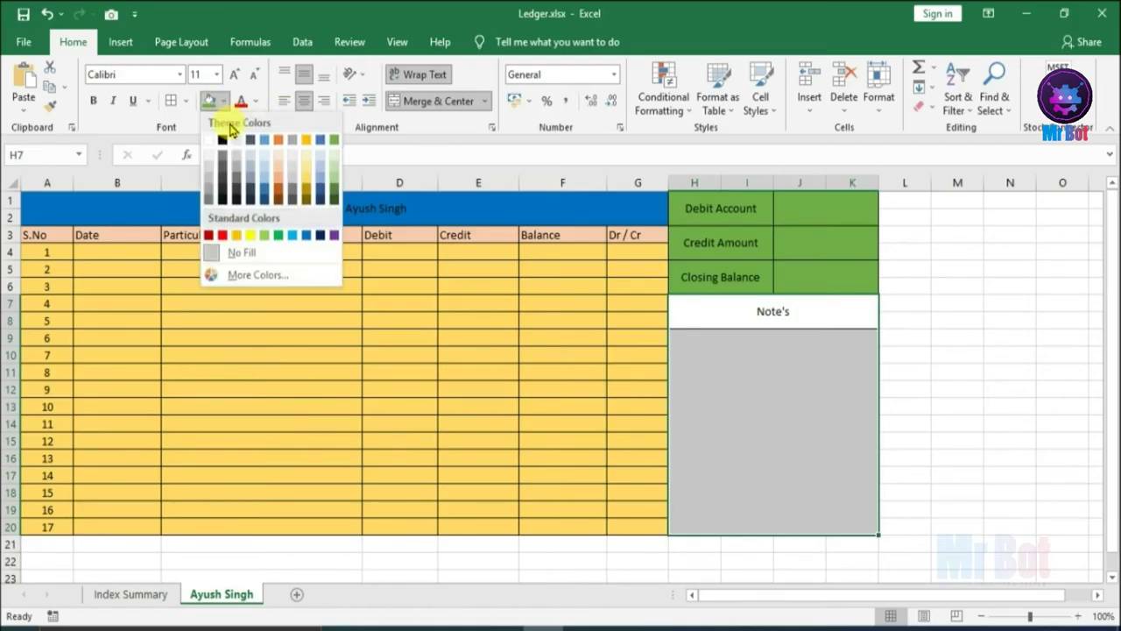
{"action": "left_click", "coordinate": [320, 182]}
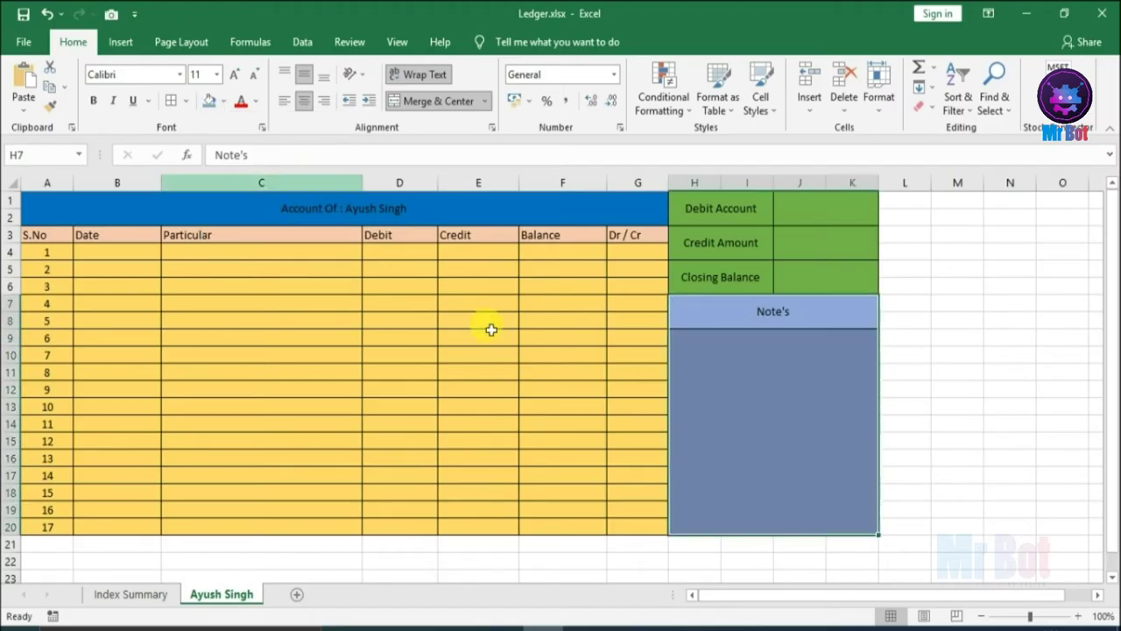
{"action": "left_click", "coordinate": [570, 420]}
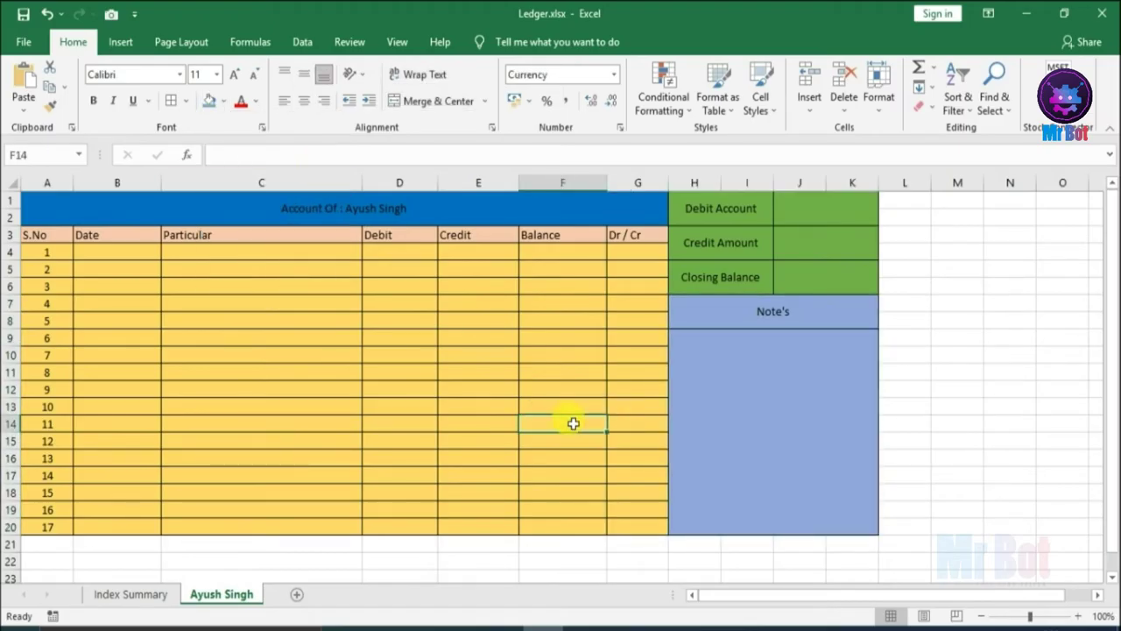
{"action": "left_click", "coordinate": [739, 370]}
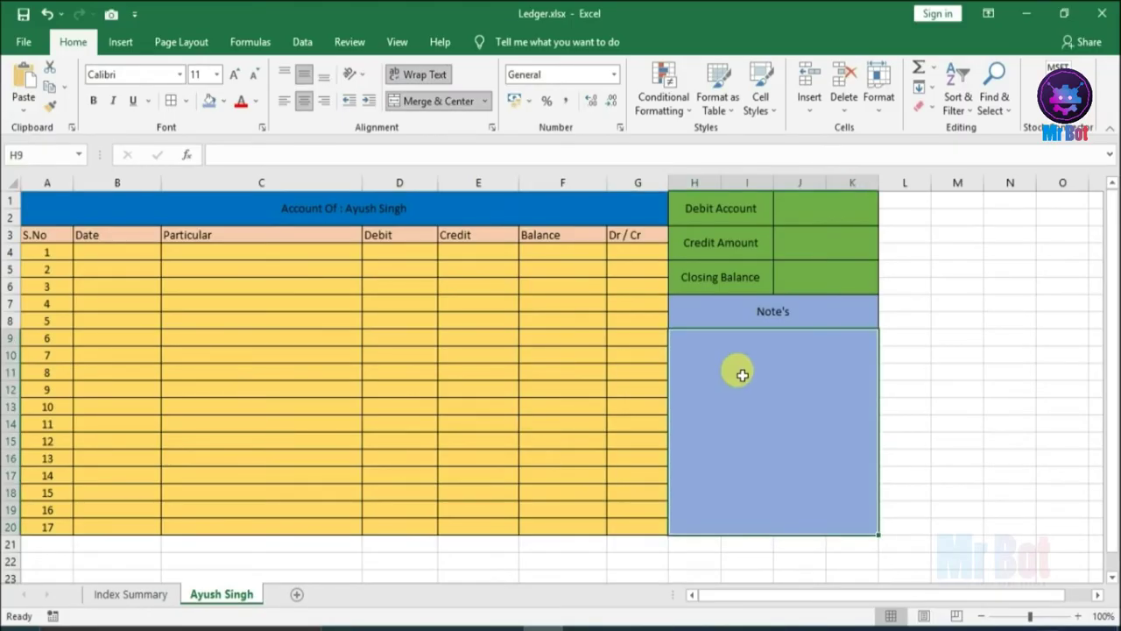
{"action": "left_click", "coordinate": [721, 307]}
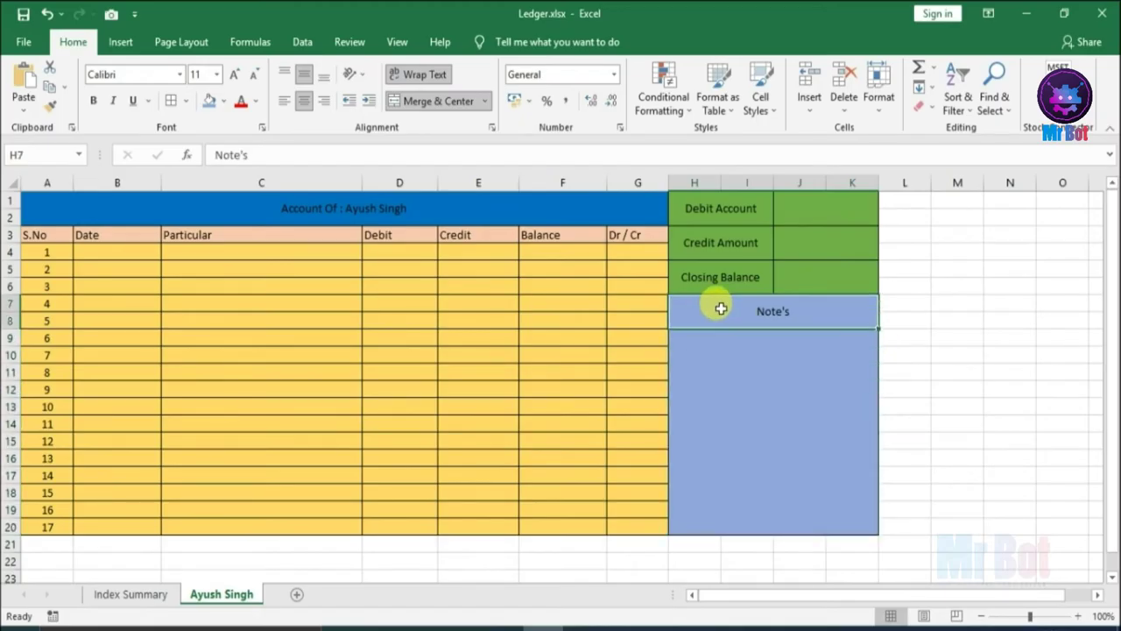
{"action": "left_click", "coordinate": [758, 430]}
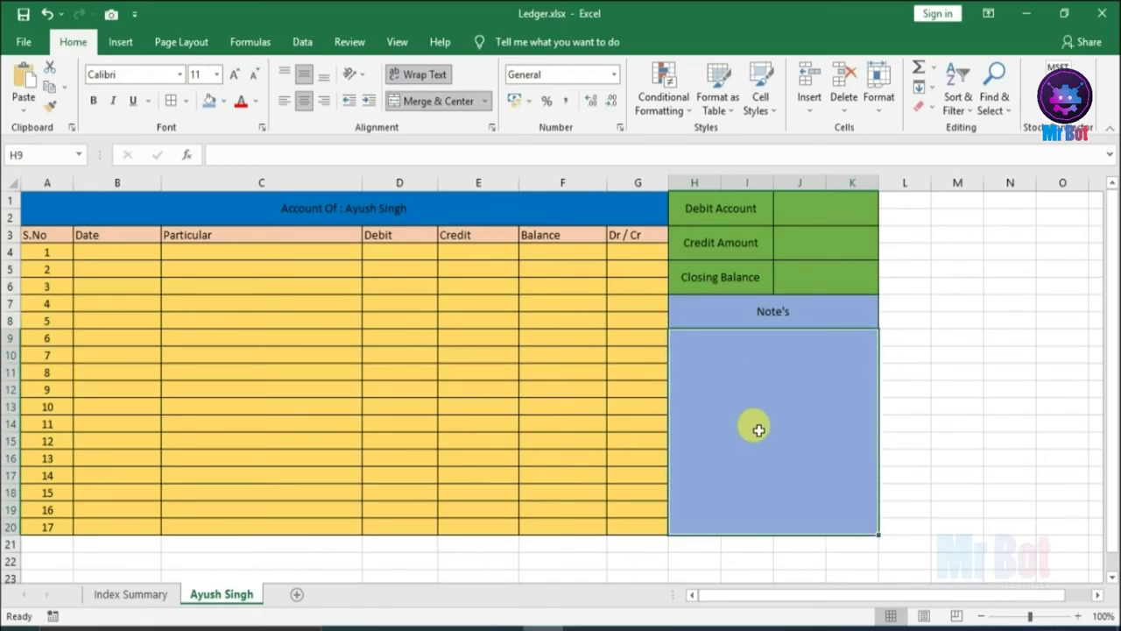
Apply bold formatting to all text in A1:K20
{"action": "left_click", "coordinate": [297, 215]}
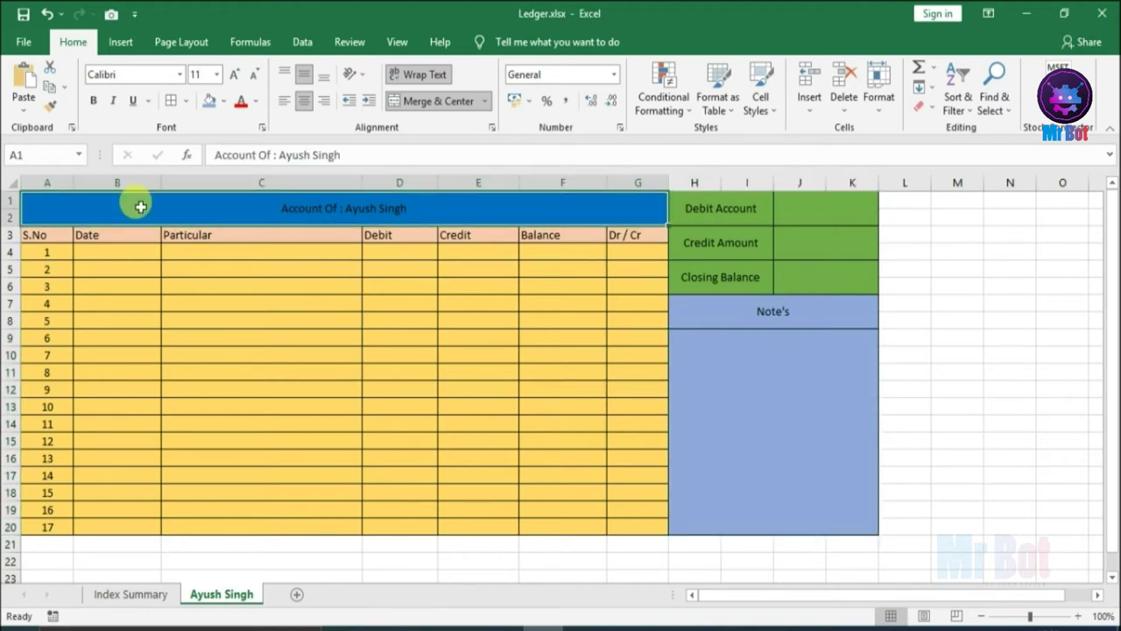
{"action": "key", "text": "shift+Right"}
{"action": "key", "text": "shift+Right"}
{"action": "key", "text": "shift+Down"}
{"action": "key", "text": "shift+Down"}
{"action": "key", "text": "shift+Down"}
{"action": "key", "text": "shift+Down"}
{"action": "key", "text": "shift+Down"}
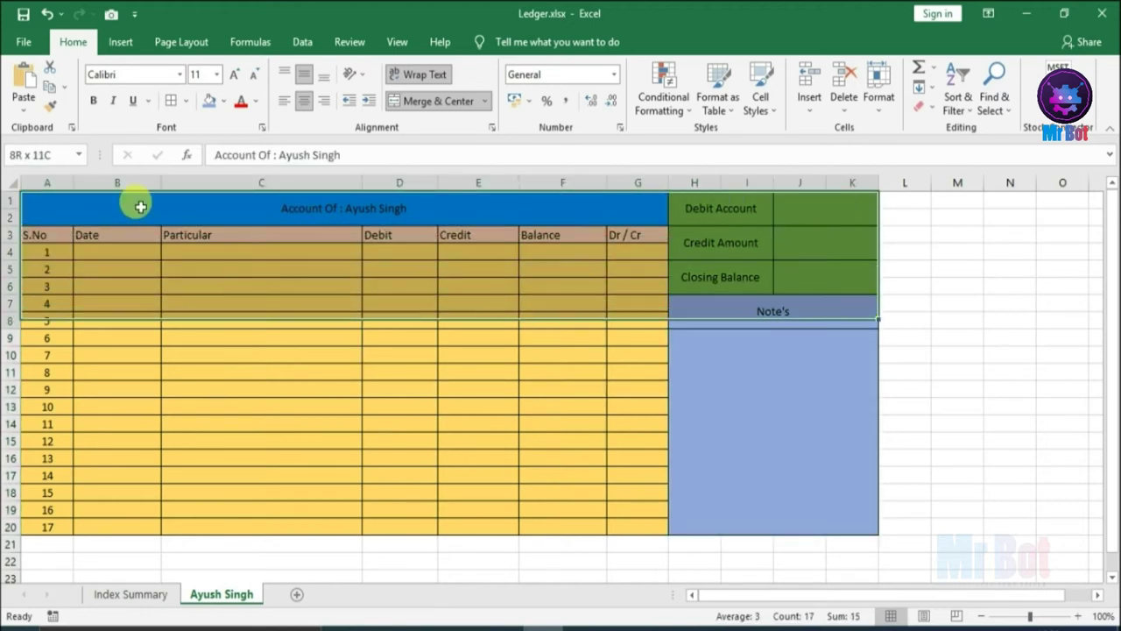
{"action": "key", "text": "shift+Down"}
{"action": "key", "text": "shift+Down"}
{"action": "key", "text": "shift+Down"}
{"action": "key", "text": "shift+Up"}
{"action": "key", "text": "shift+Up"}
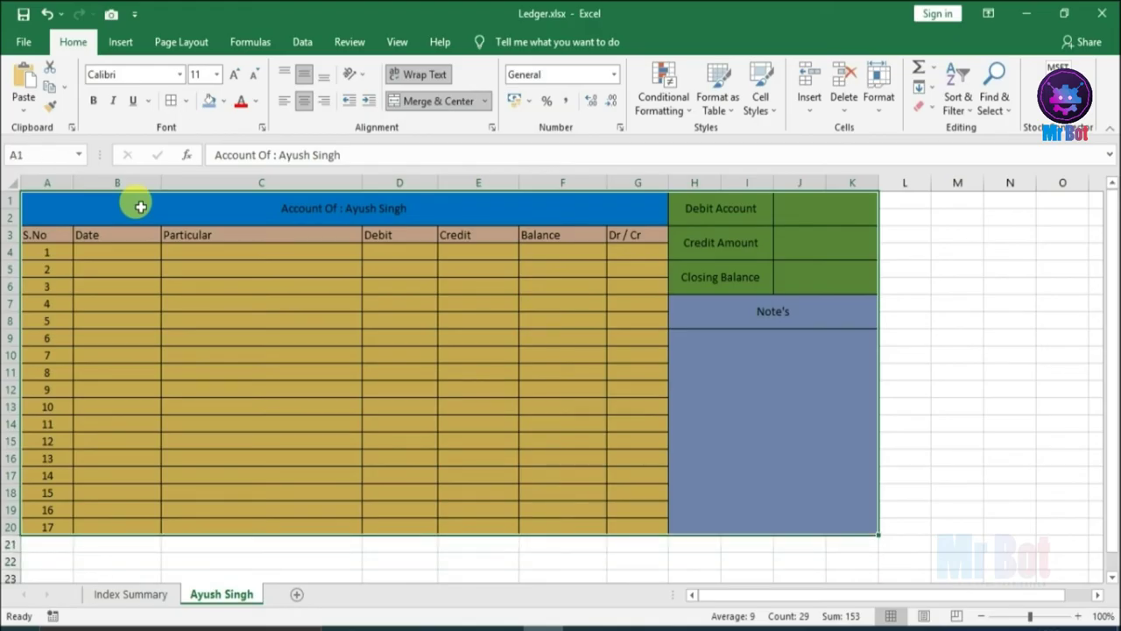
{"action": "left_click", "coordinate": [95, 102]}
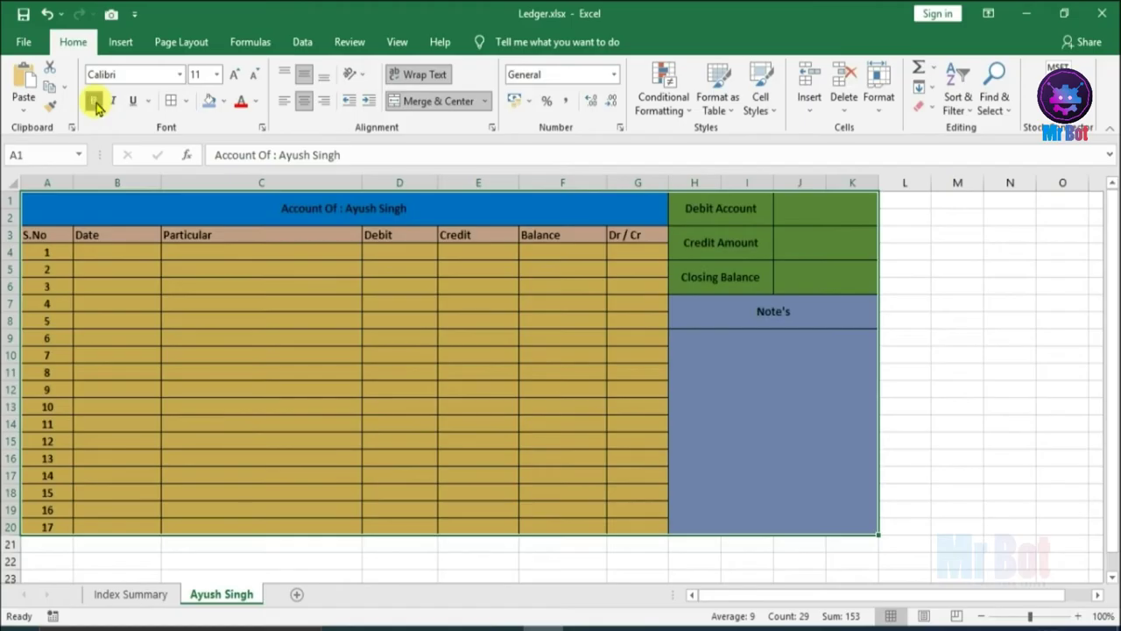
Centre the ledger table's text and enlarge the S.No–Dr / Cr header row to 14 point
{"action": "left_click", "coordinate": [305, 102]}
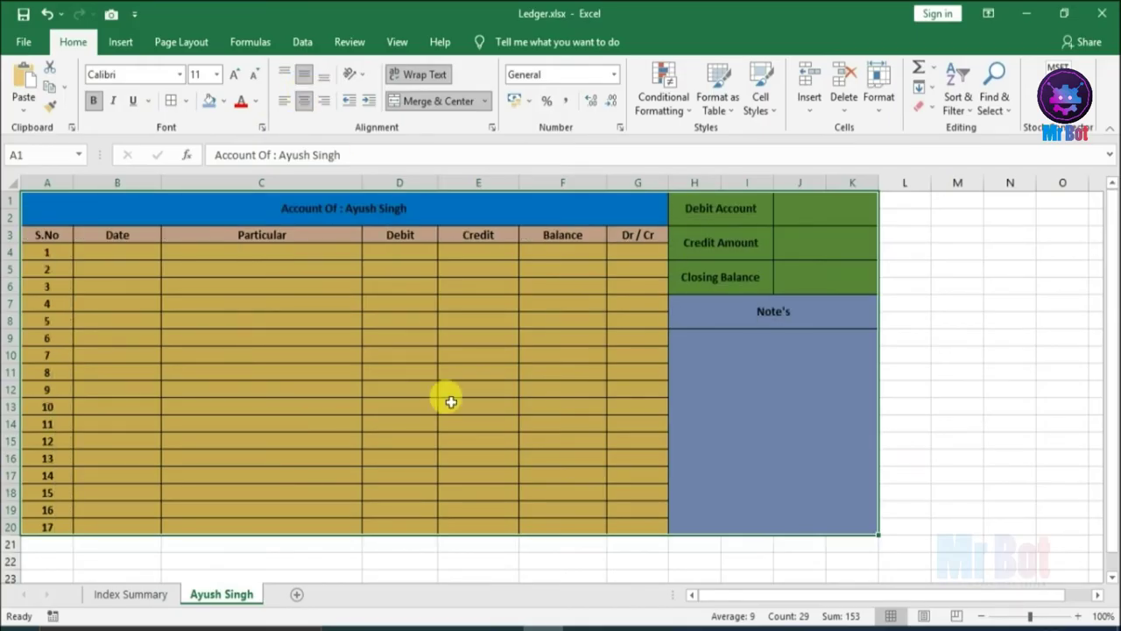
{"action": "left_click", "coordinate": [450, 401]}
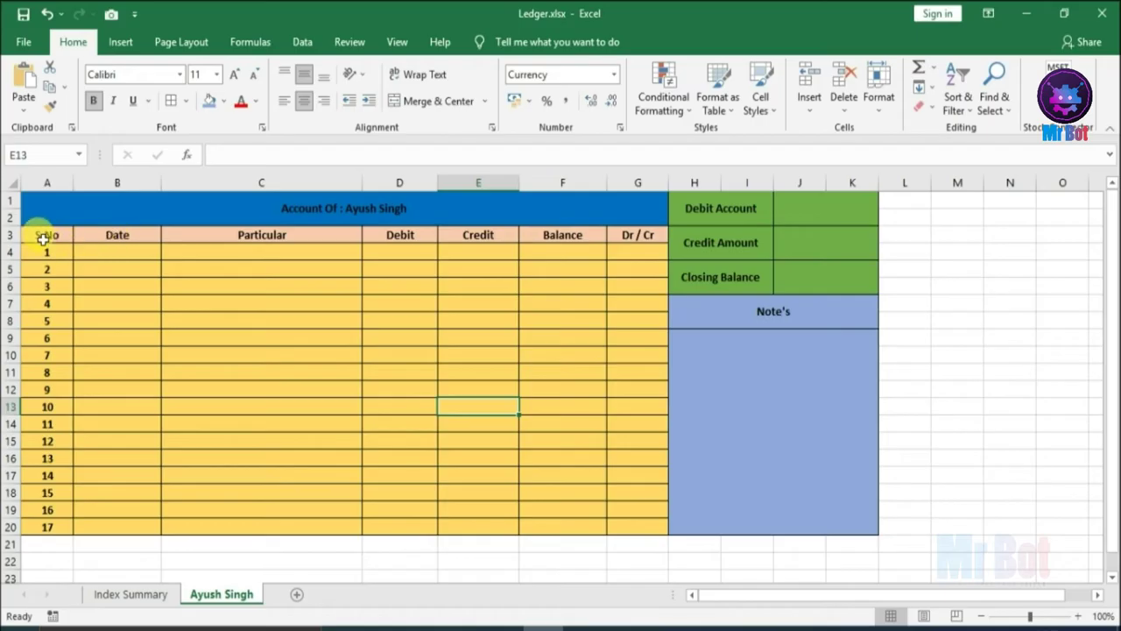
{"action": "left_click_drag", "start_coordinate": [43, 235], "coordinate": [651, 244]}
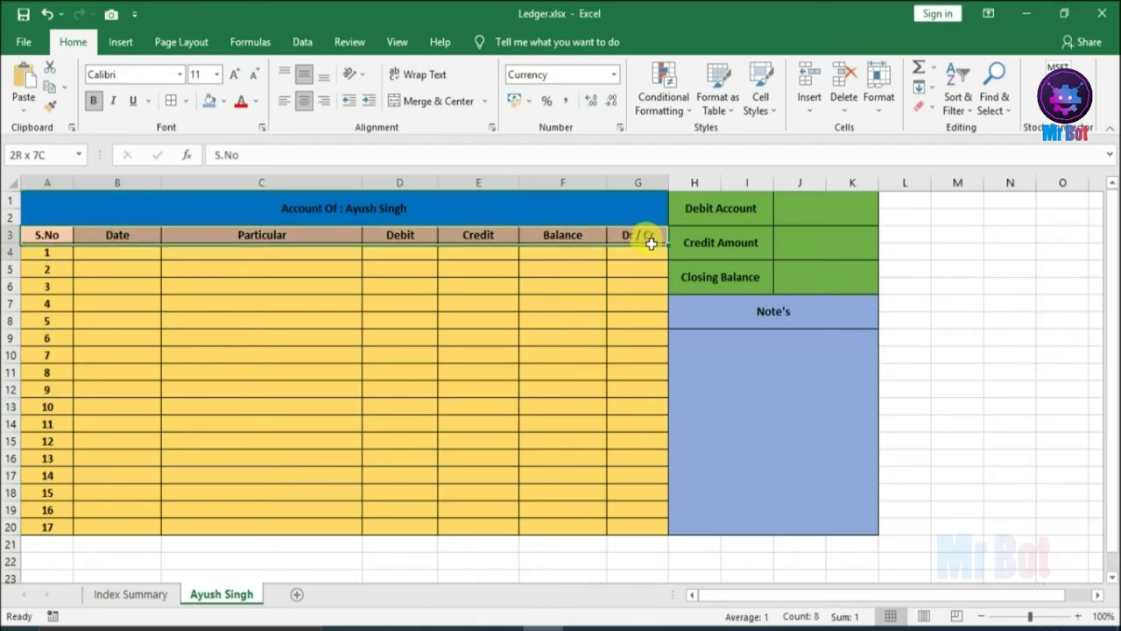
{"action": "left_click", "coordinate": [652, 235]}
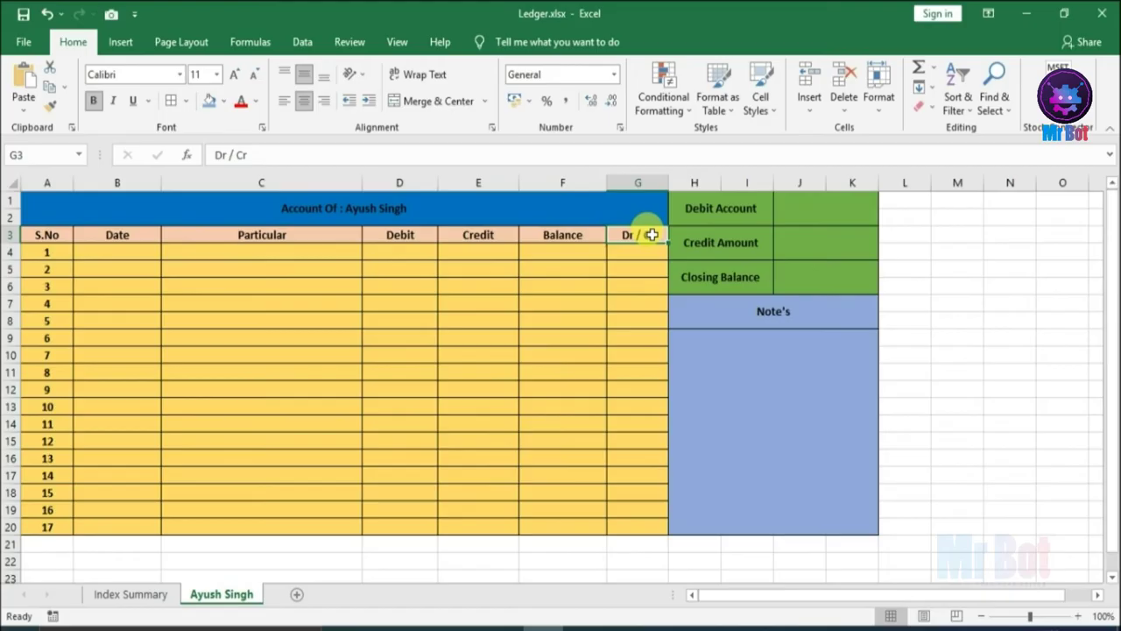
{"action": "left_click", "coordinate": [47, 235]}
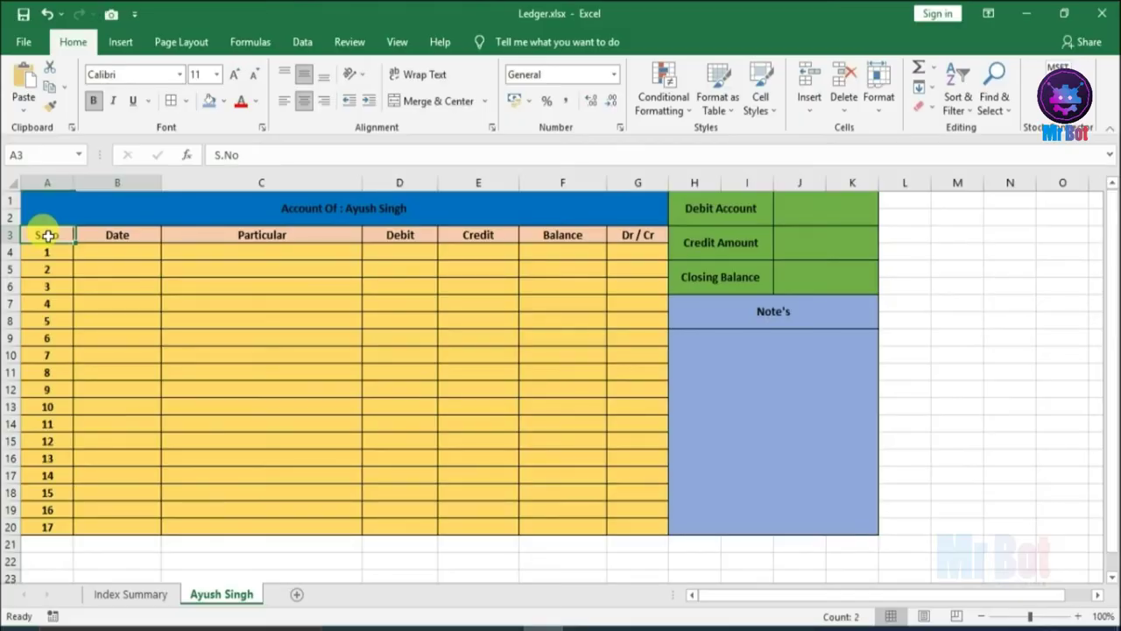
{"action": "left_click_drag", "start_coordinate": [47, 235], "coordinate": [638, 235]}
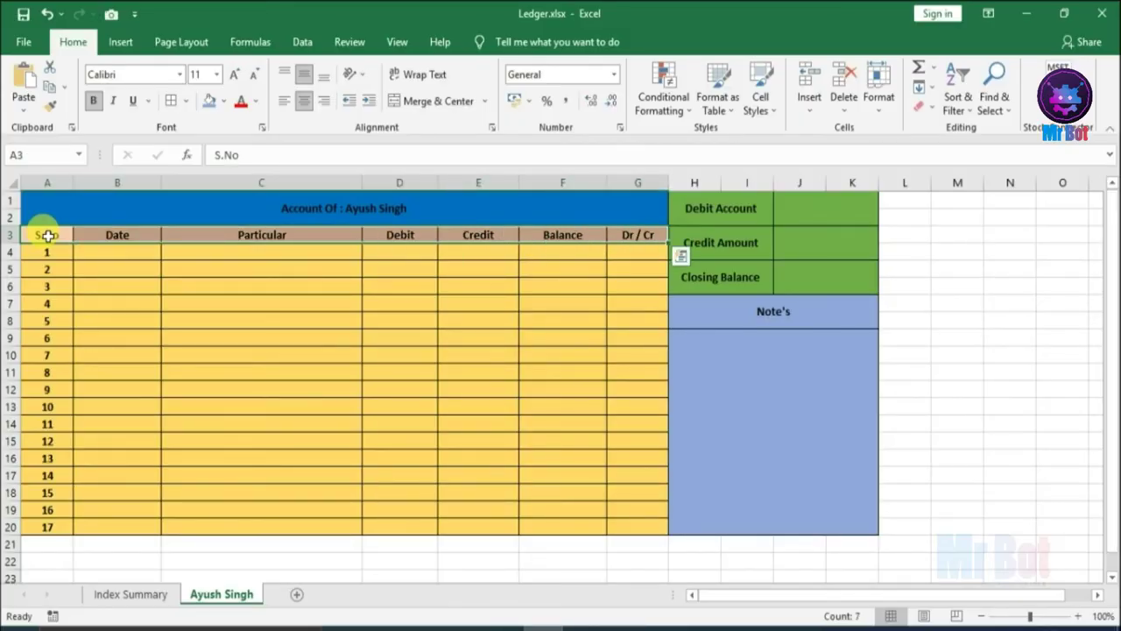
{"action": "left_click", "coordinate": [236, 82]}
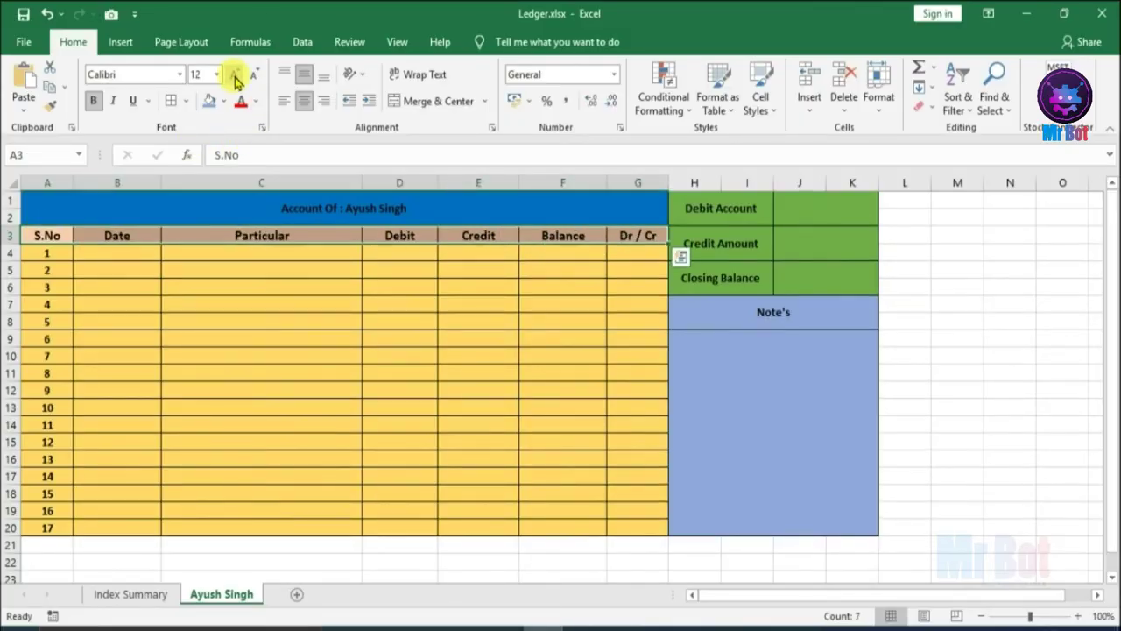
{"action": "left_click", "coordinate": [236, 81]}
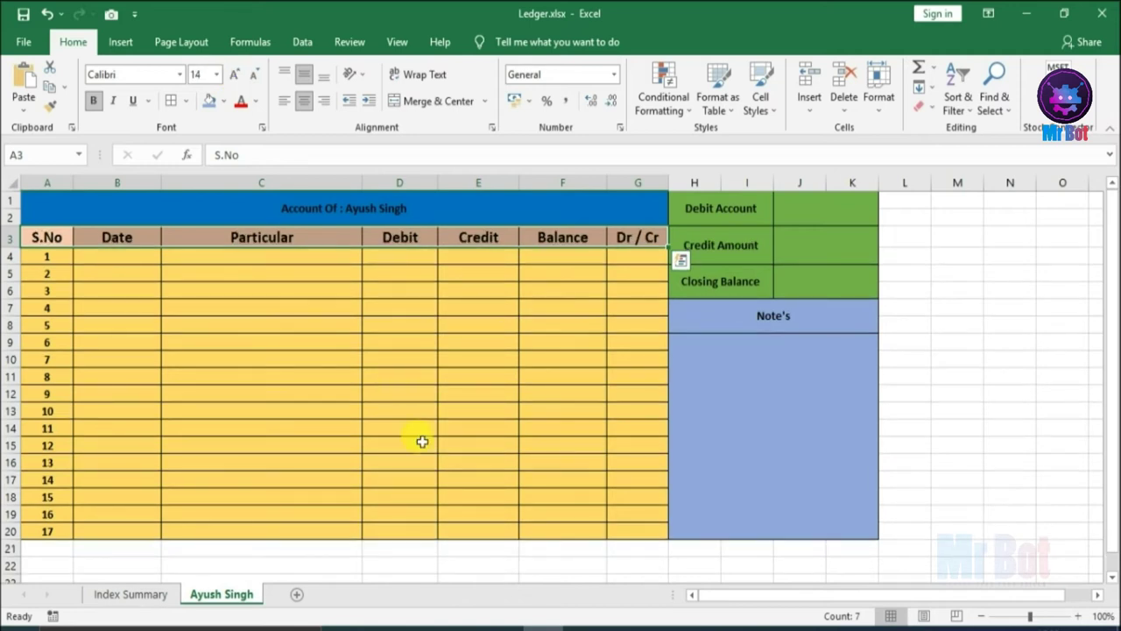
Deselect the headings by selecting cells in the Notes area and Debit column
{"action": "left_click", "coordinate": [426, 441]}
{"action": "left_click", "coordinate": [579, 393]}
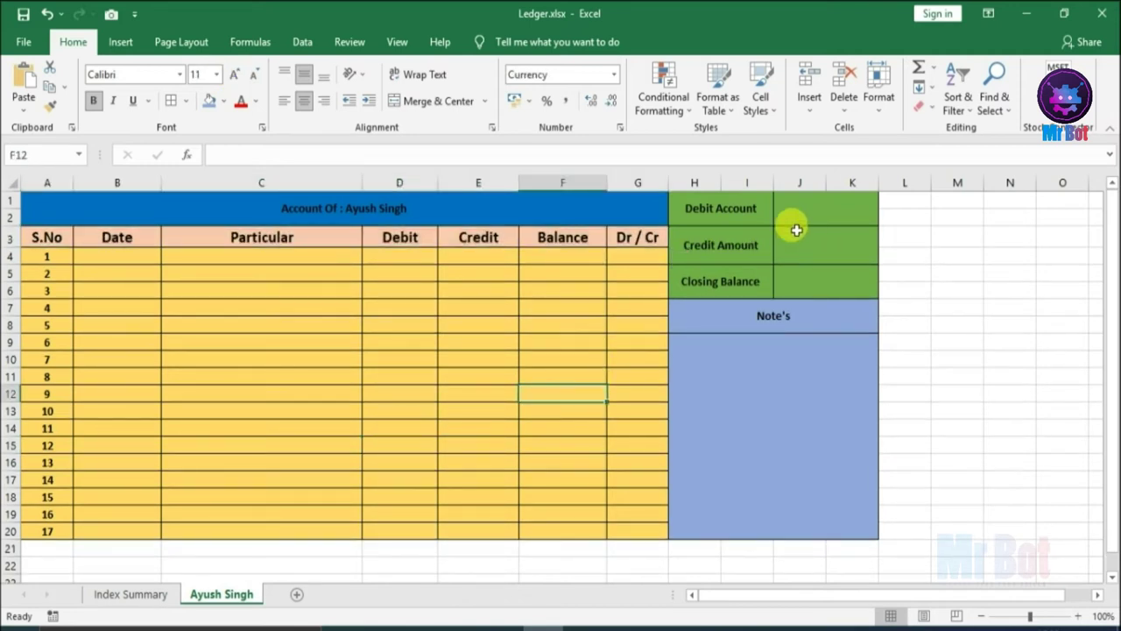
{"action": "left_click", "coordinate": [727, 217]}
{"action": "left_click", "coordinate": [712, 402]}
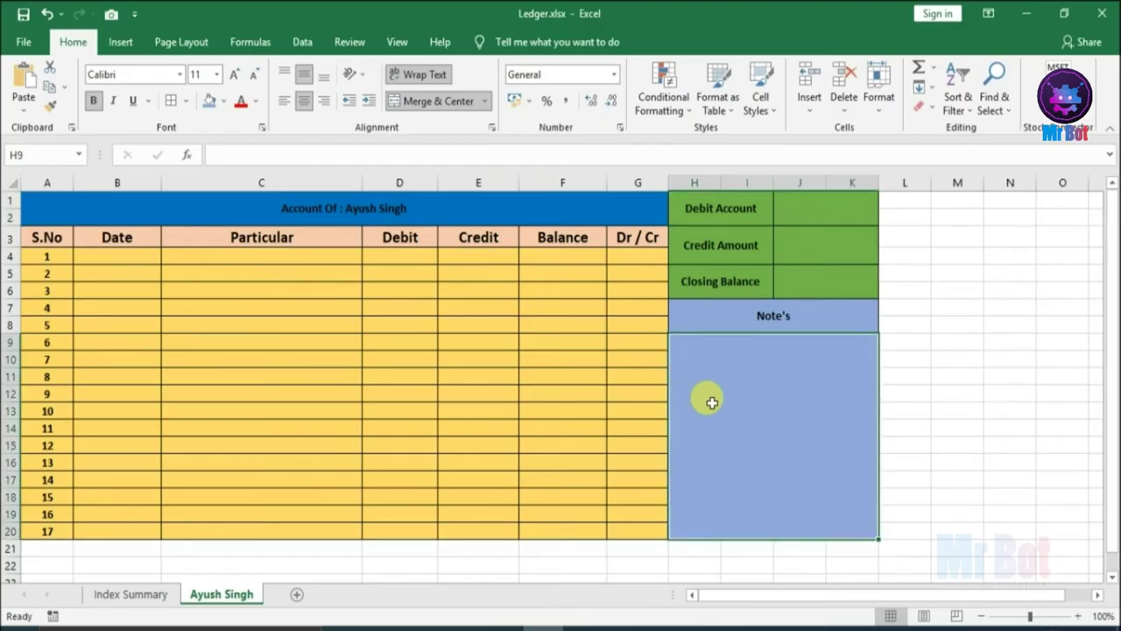
{"action": "left_click", "coordinate": [394, 345]}
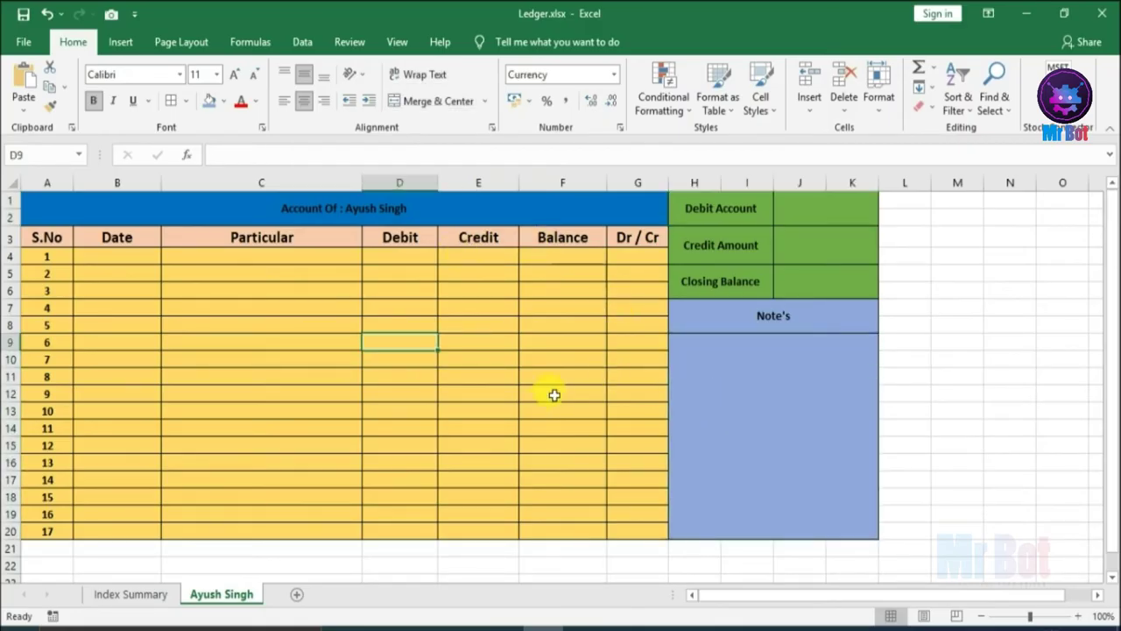
{"action": "left_click", "coordinate": [131, 595]}
{"action": "left_click", "coordinate": [619, 371]}
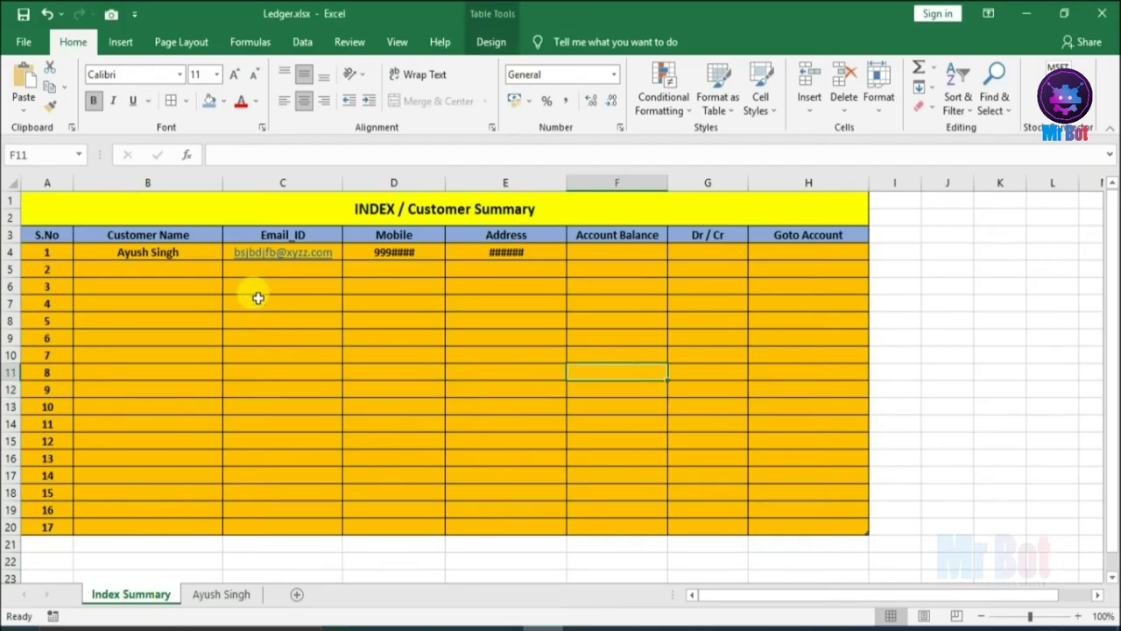
{"action": "left_click", "coordinate": [159, 255]}
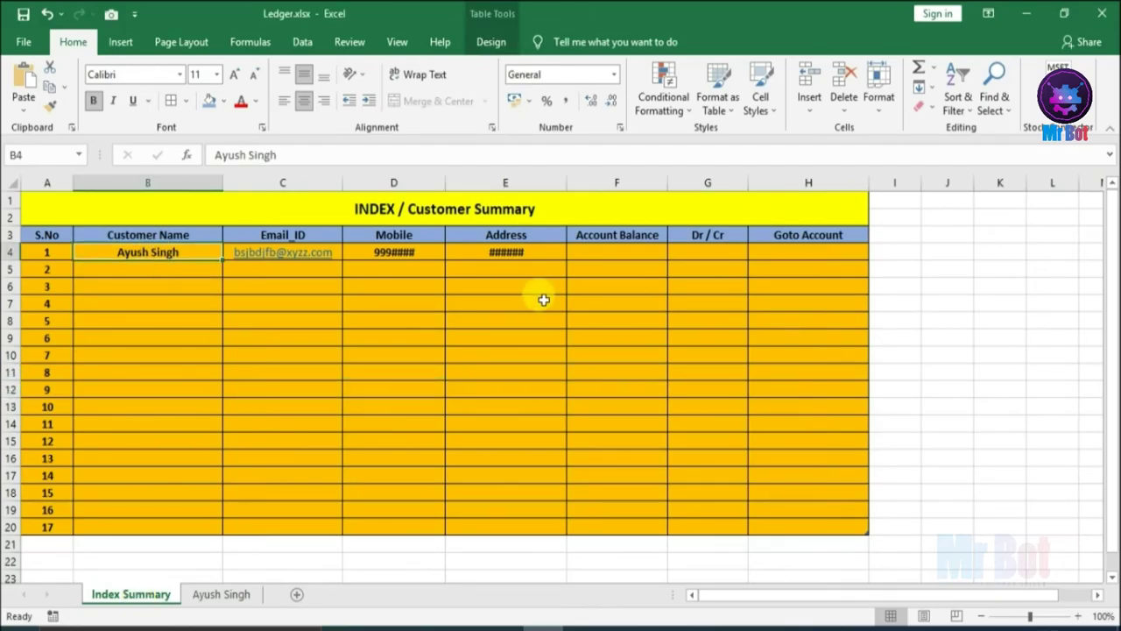
{"action": "left_click", "coordinate": [612, 287]}
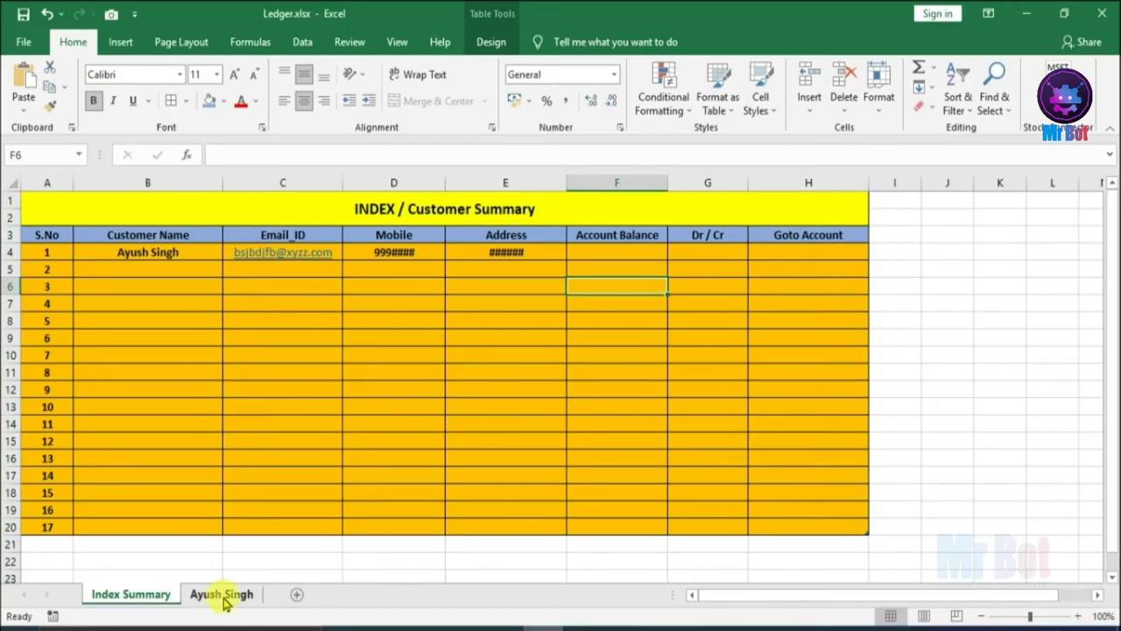
{"action": "left_click", "coordinate": [225, 595]}
{"action": "left_click", "coordinate": [593, 424]}
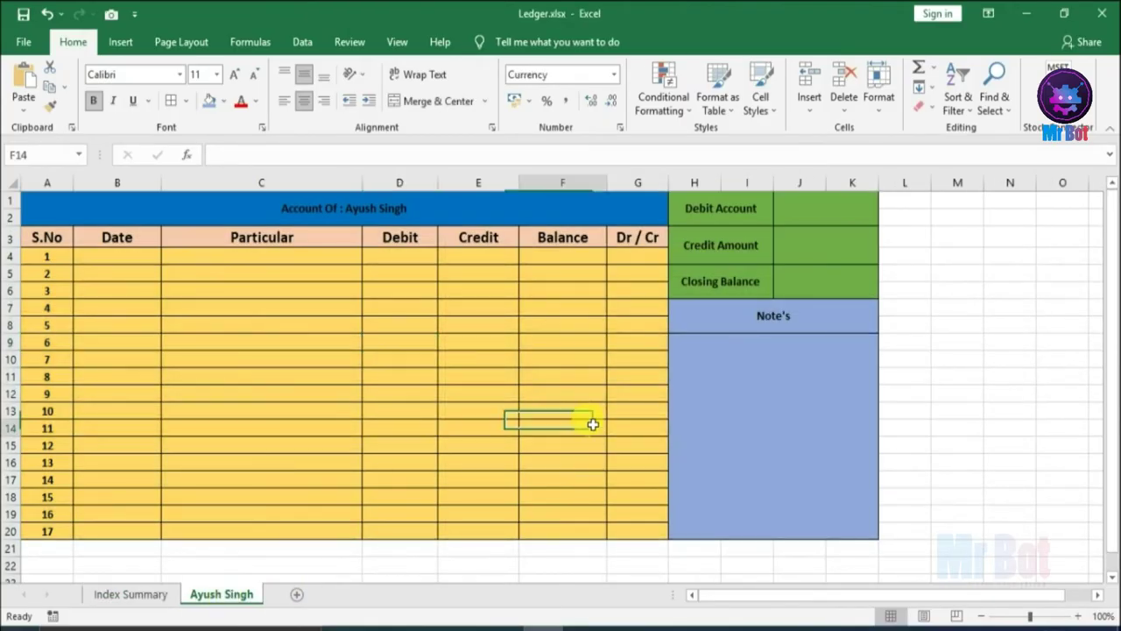
Enter the date 02-02-2022 in B4 and widen column B so it fits
{"action": "left_click", "coordinate": [125, 255]}
{"action": "type", "text": "02-"}
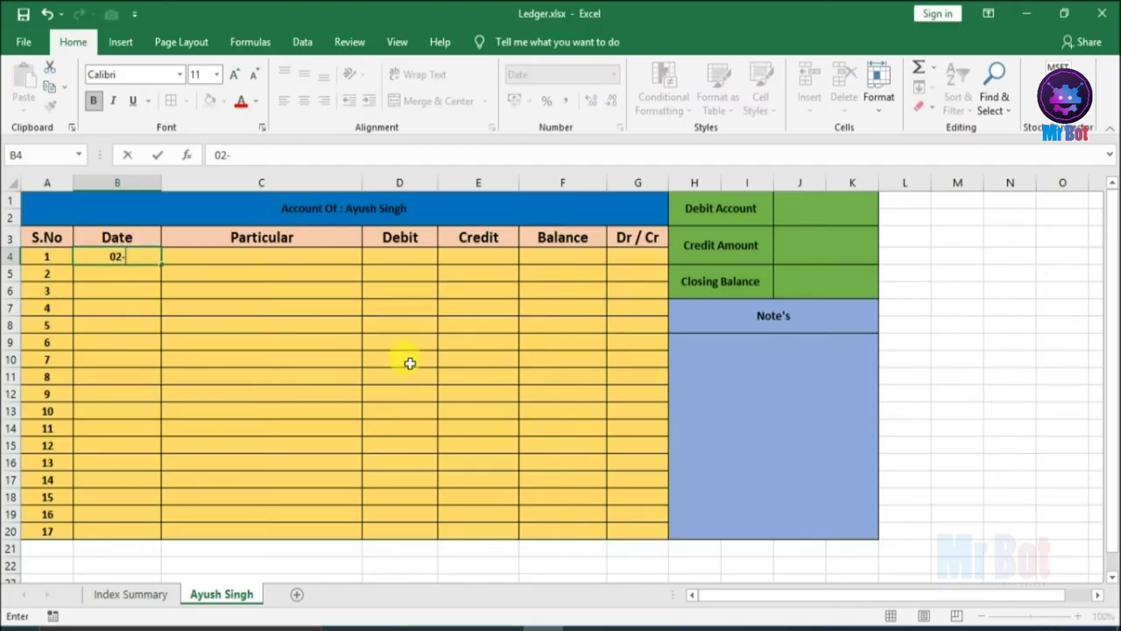
{"action": "type", "text": "02-2022"}
{"action": "key", "text": "Return"}
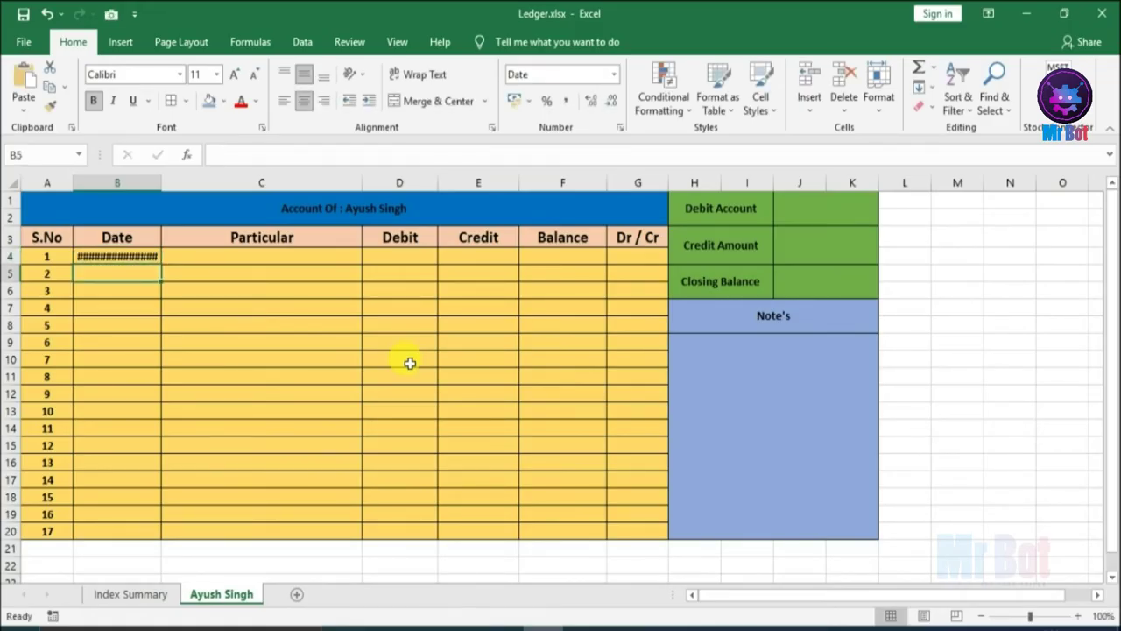
{"action": "left_click_drag", "start_coordinate": [161, 183], "coordinate": [188, 184]}
{"action": "left_click", "coordinate": [170, 259]}
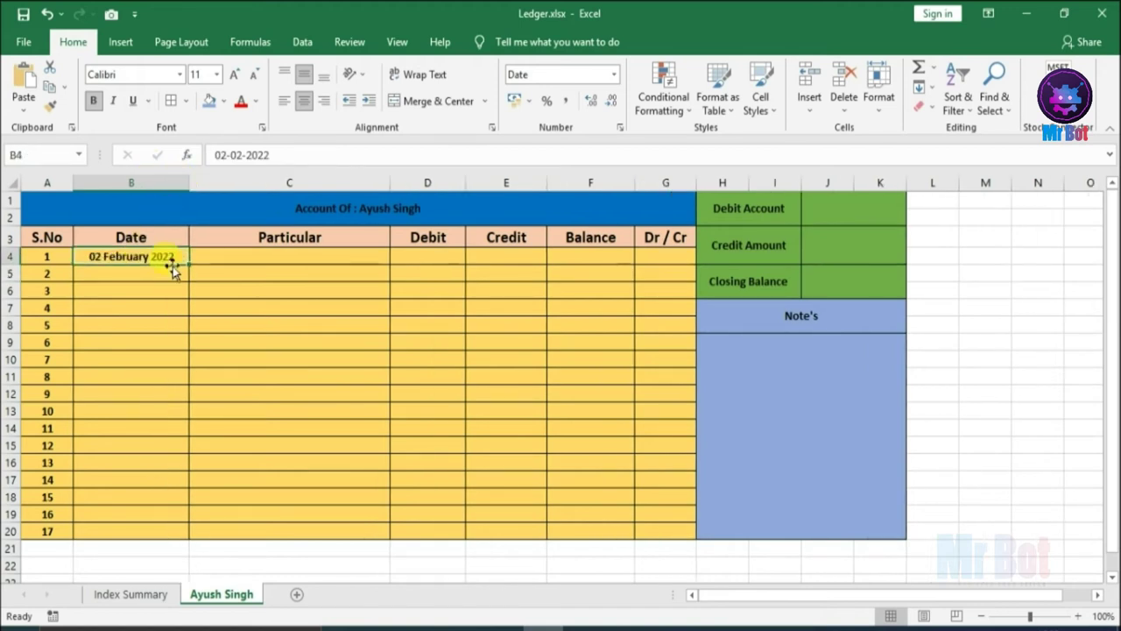
Enter 'Mobile Recharge' in C4 with a 500 debit in D4
{"action": "left_click", "coordinate": [285, 285]}
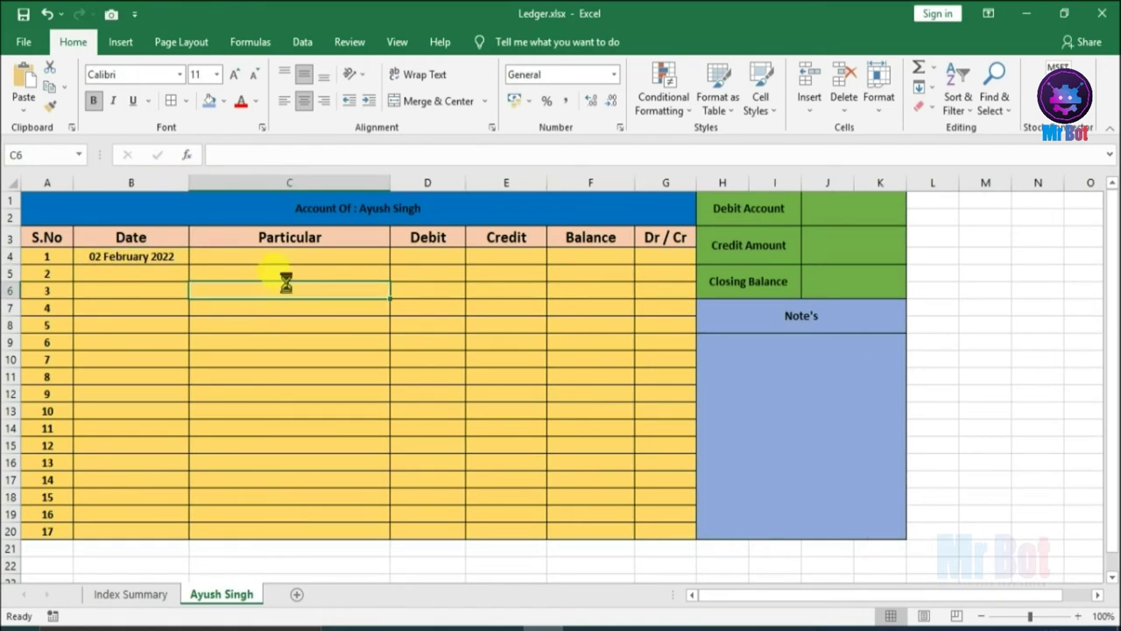
{"action": "left_click", "coordinate": [253, 255]}
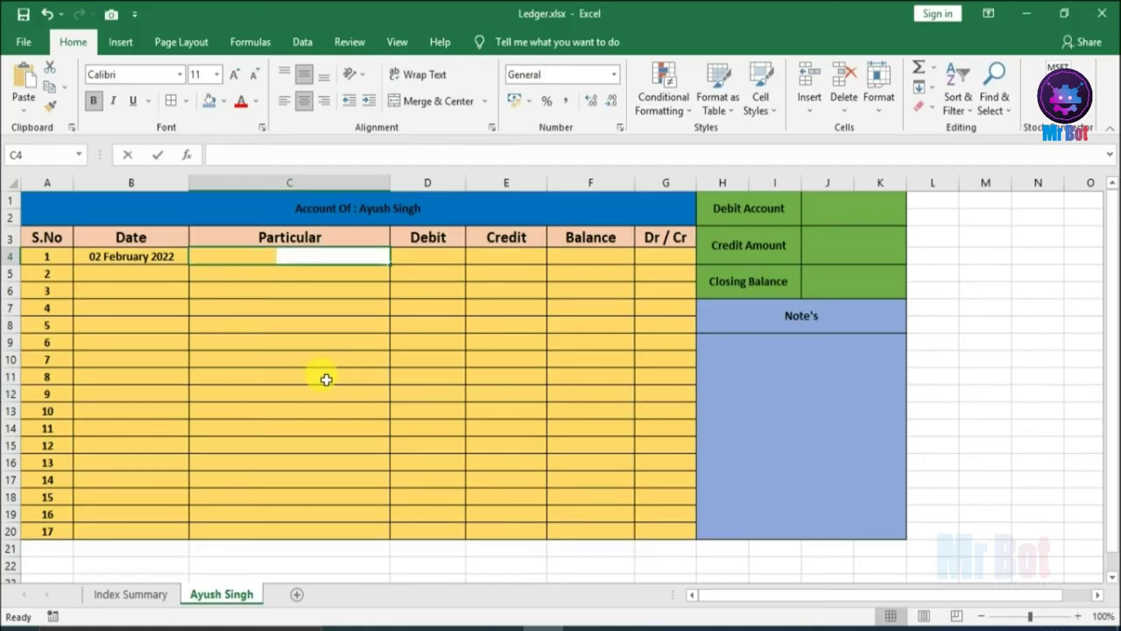
{"action": "type", "text": "Mobile Recharge"}
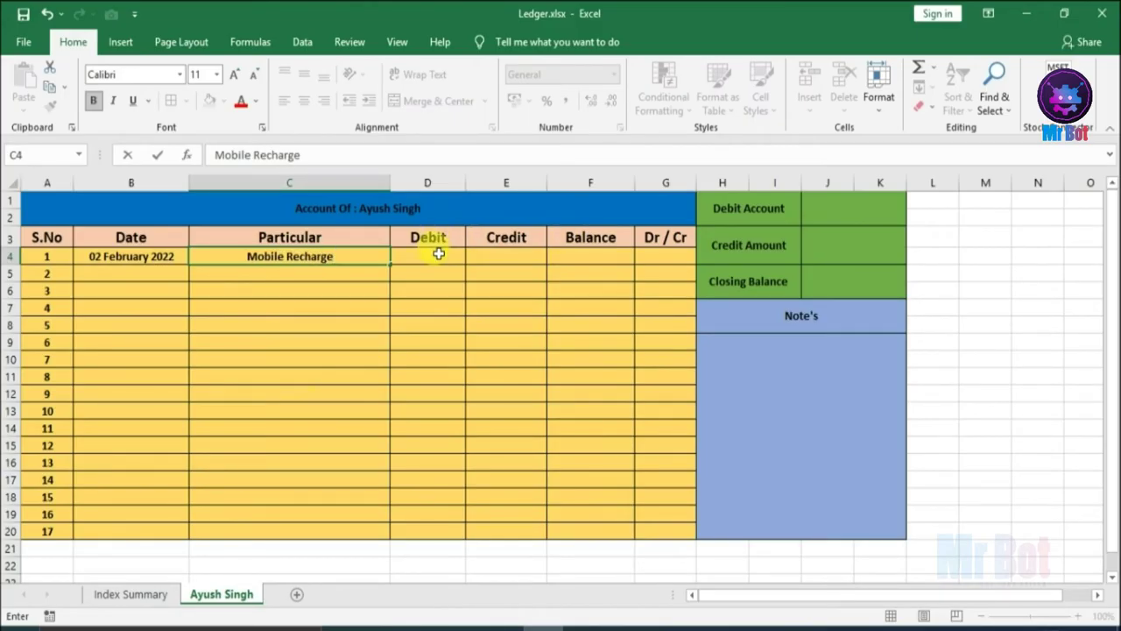
{"action": "left_click", "coordinate": [439, 253]}
{"action": "type", "text": "500"}
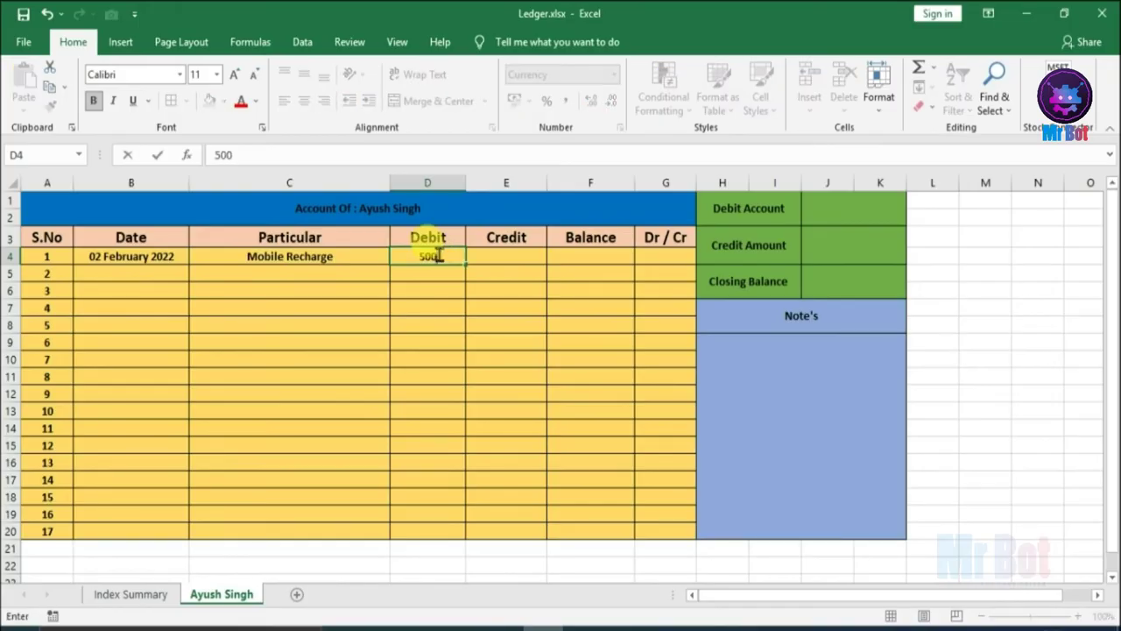
{"action": "key", "text": "Return"}
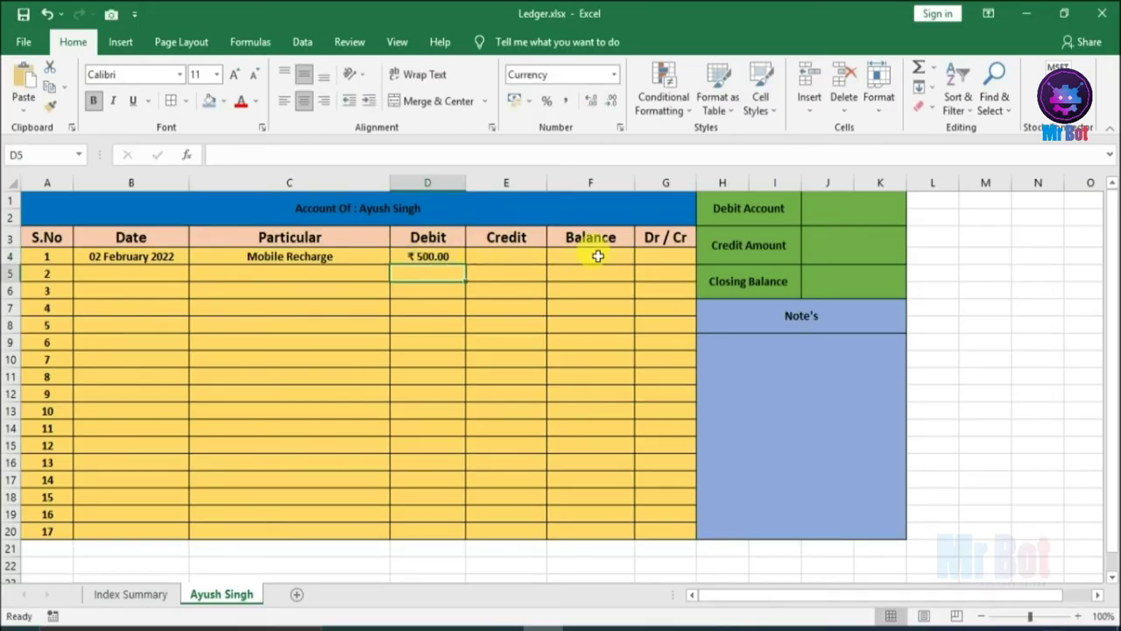
Widen the Dr / Cr column G
{"action": "left_click", "coordinate": [598, 256]}
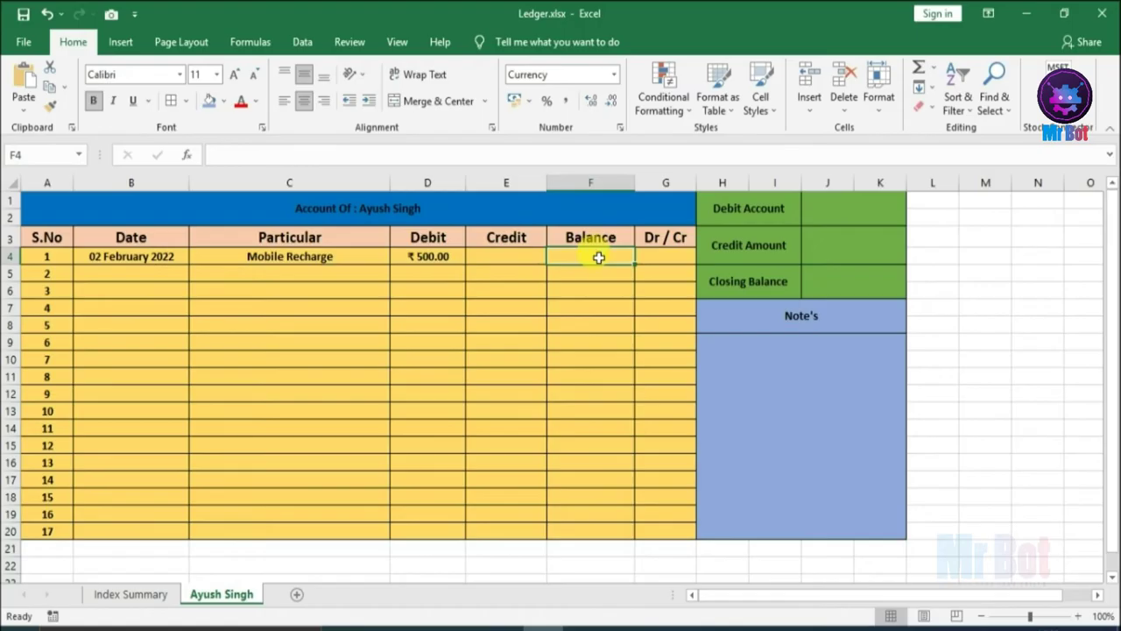
{"action": "left_click", "coordinate": [664, 256]}
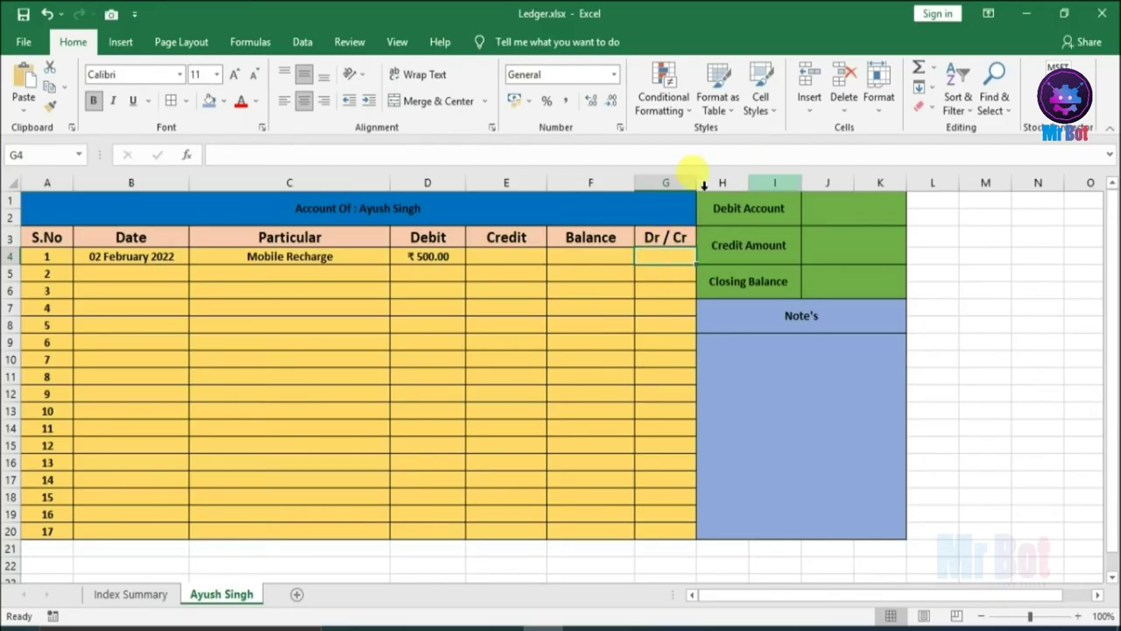
{"action": "left_click_drag", "start_coordinate": [696, 188], "coordinate": [706, 188]}
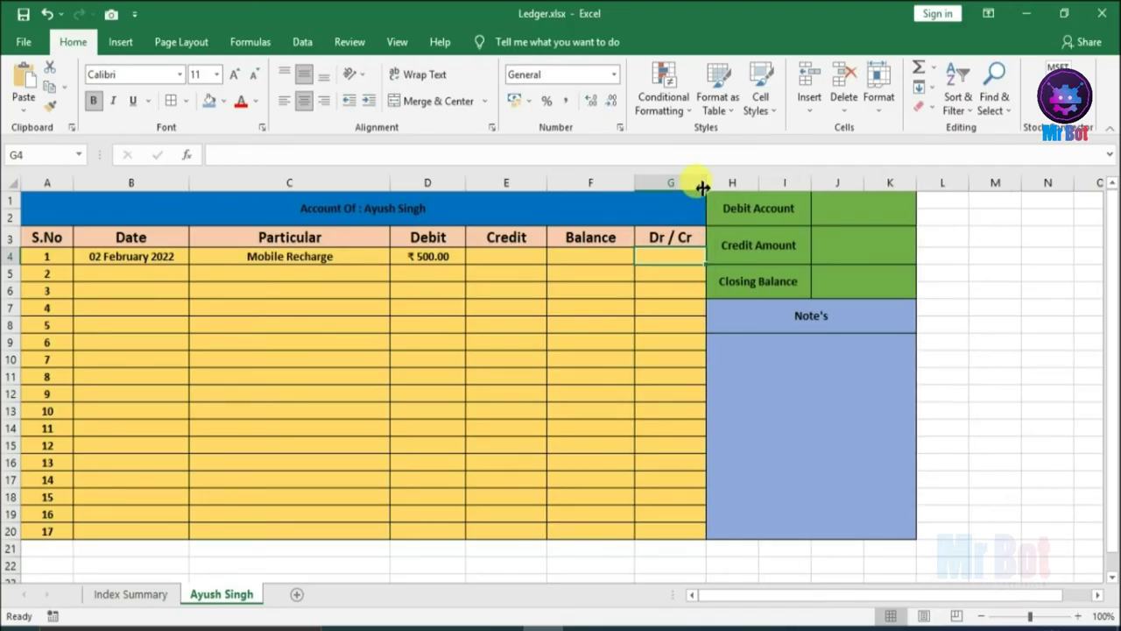
{"action": "left_click", "coordinate": [610, 321]}
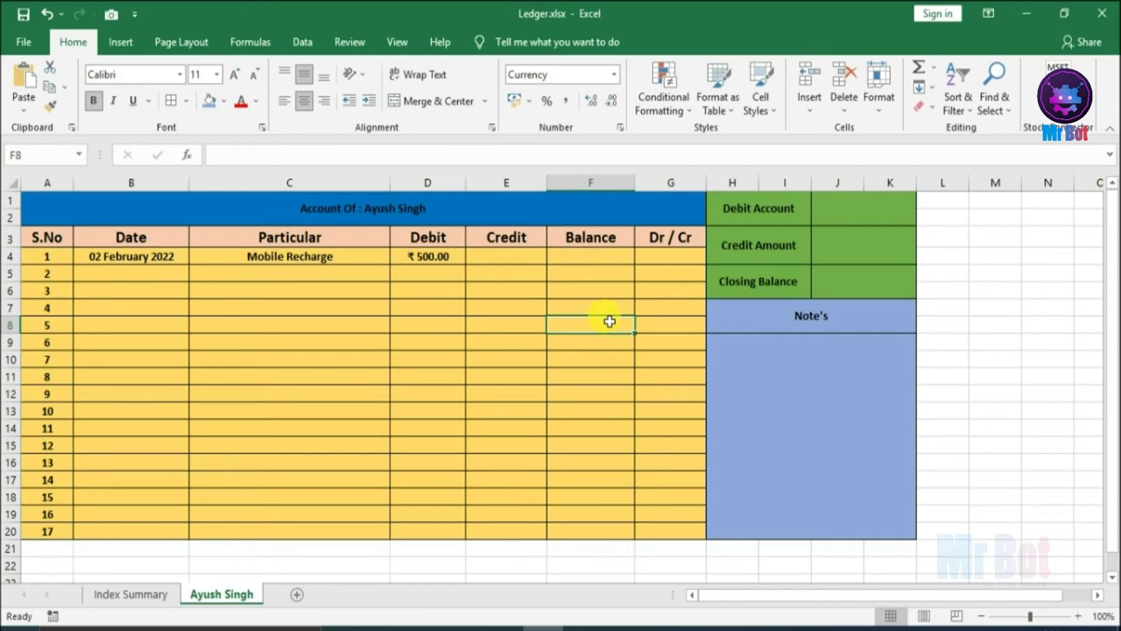
Enter =D4-E4 in Balance cell F4 so it shows ₹ 500.00
{"action": "left_click", "coordinate": [594, 259]}
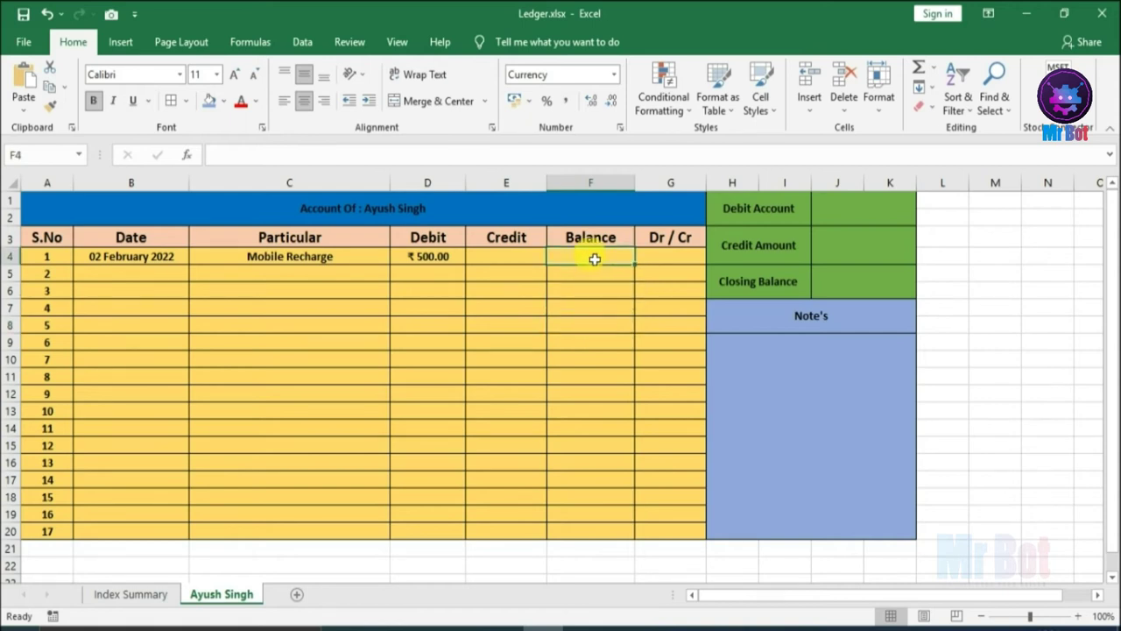
{"action": "type", "text": "="}
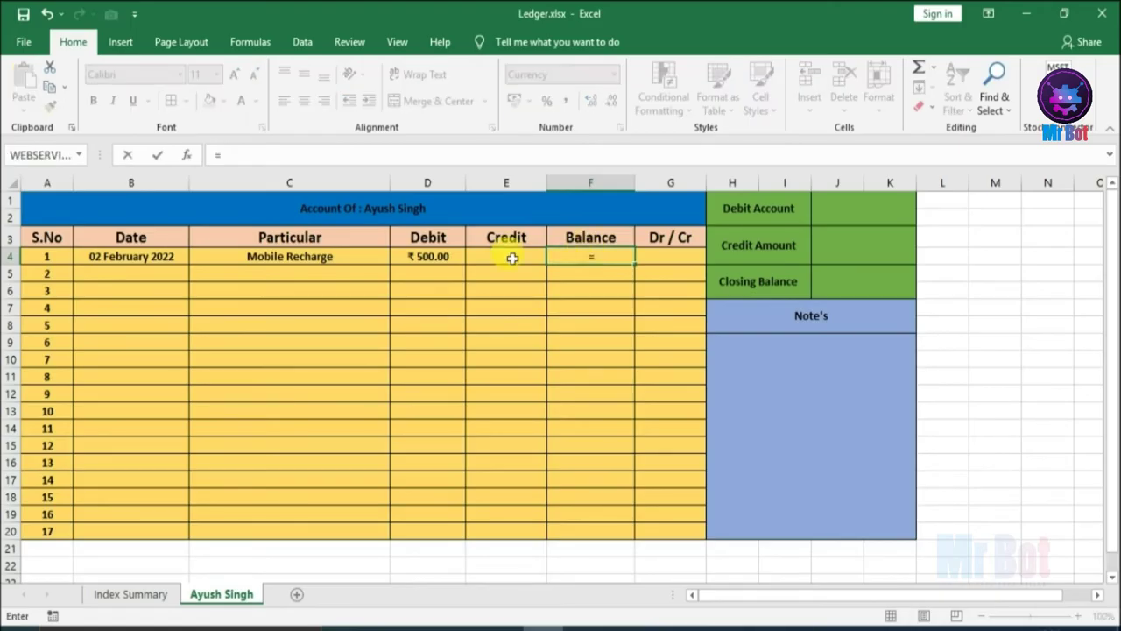
{"action": "left_click", "coordinate": [440, 257]}
{"action": "type", "text": "-"}
{"action": "left_click", "coordinate": [490, 256]}
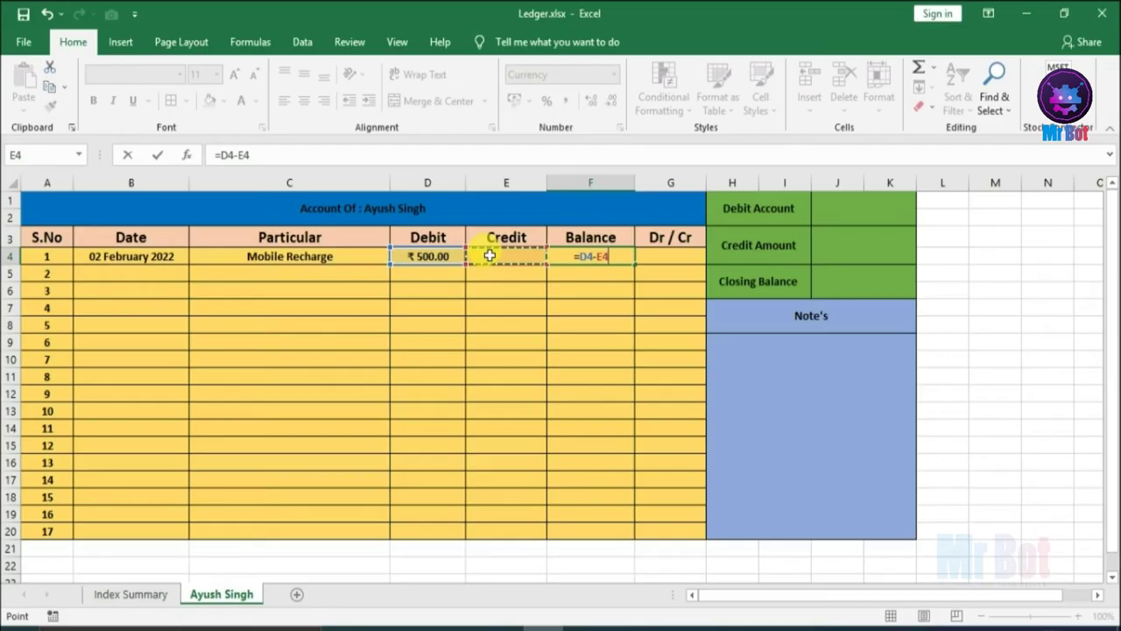
{"action": "key", "text": "Return"}
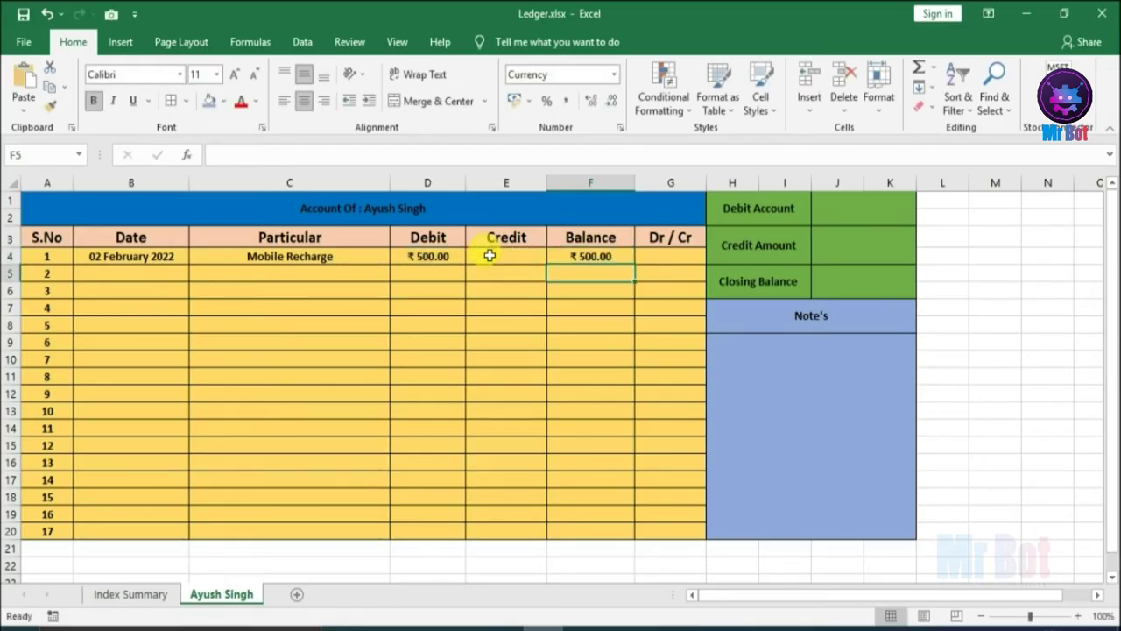
{"action": "left_click", "coordinate": [587, 255]}
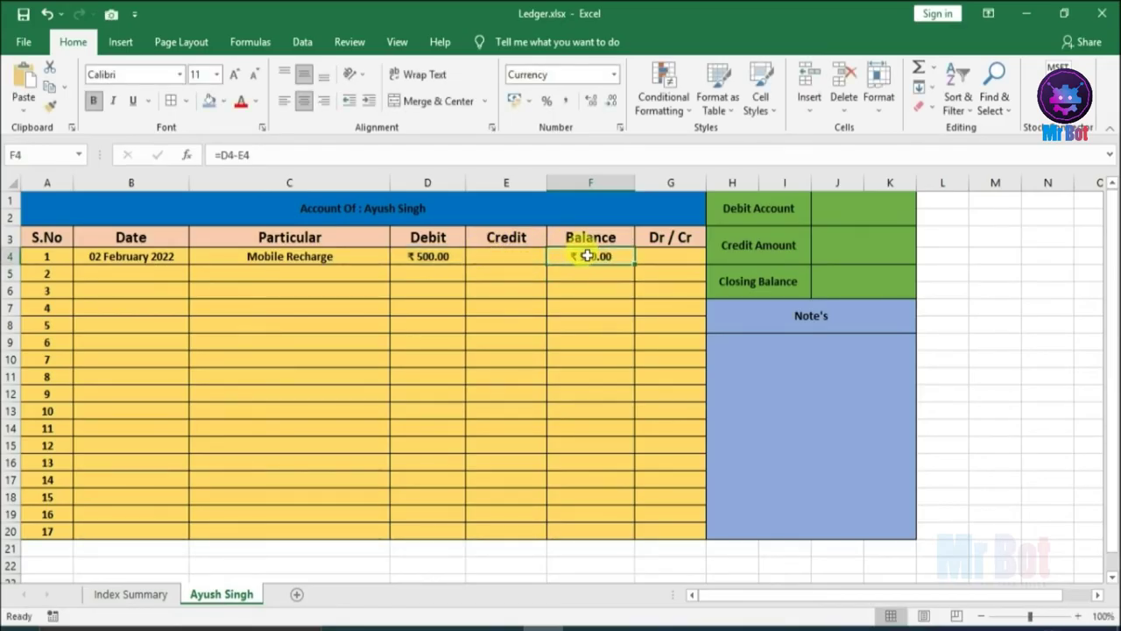
{"action": "left_click", "coordinate": [321, 272]}
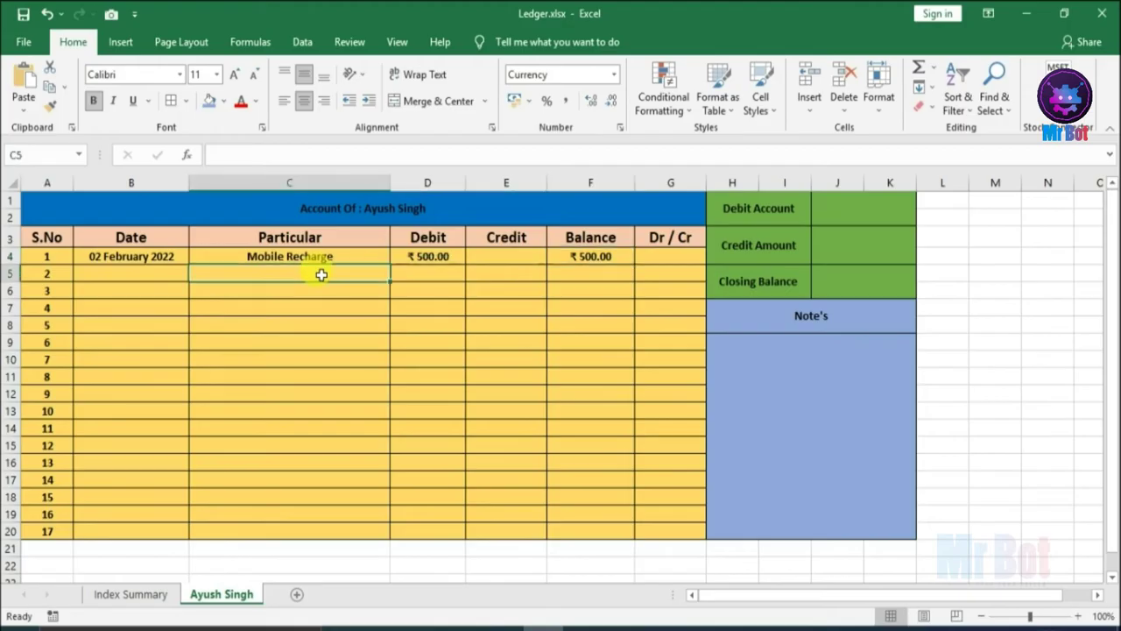
Enter 03-02-2022, 'Cash Received' and a 200 credit in row 5
{"action": "left_click", "coordinate": [137, 276]}
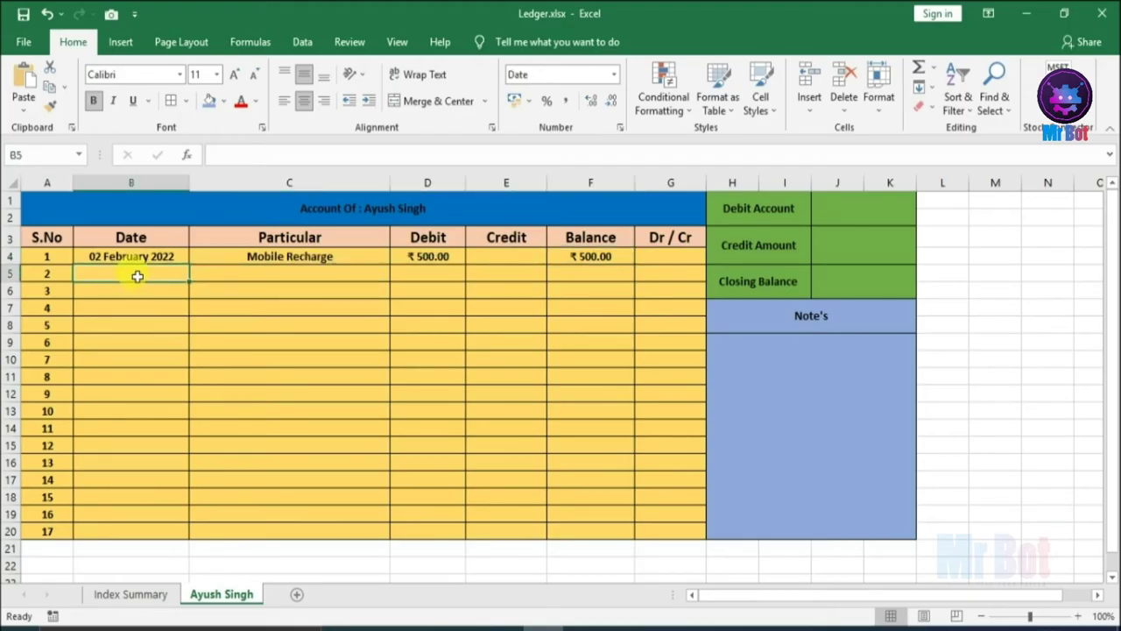
{"action": "type", "text": "03-02-"}
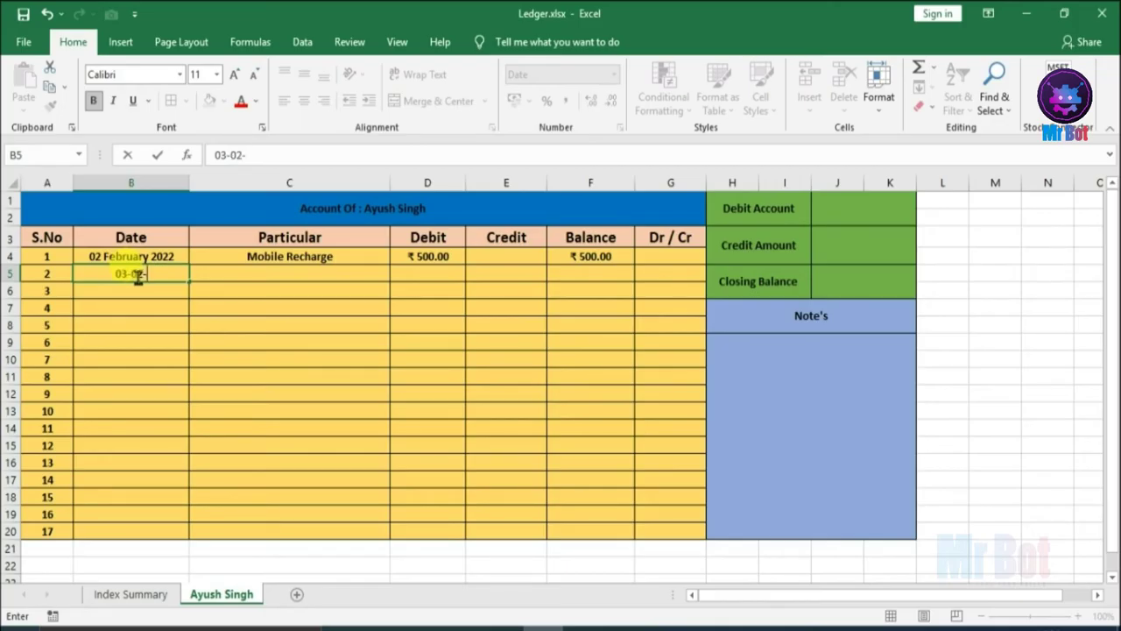
{"action": "type", "text": "2022"}
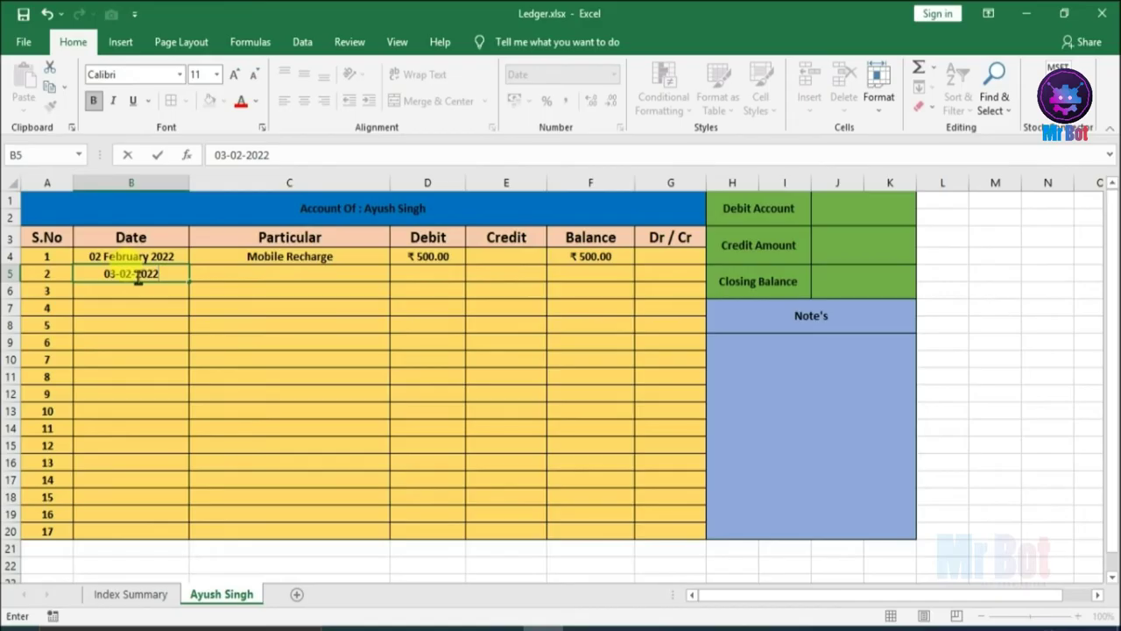
{"action": "key", "text": "Return"}
{"action": "left_click", "coordinate": [244, 271]}
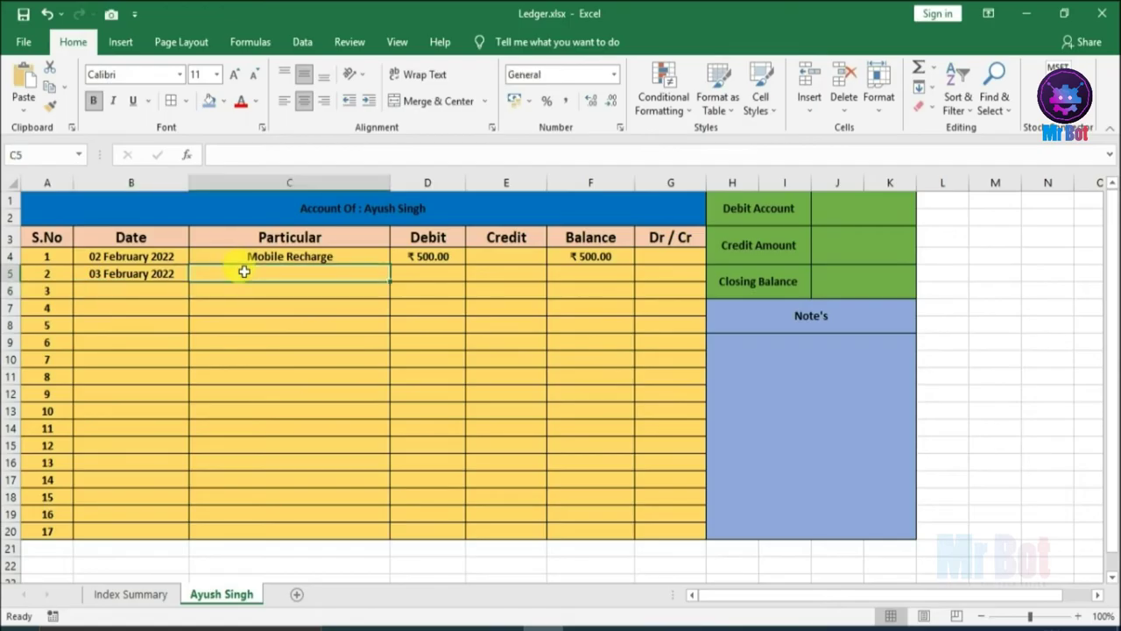
{"action": "type", "text": "Cash Received"}
{"action": "key", "text": "Return"}
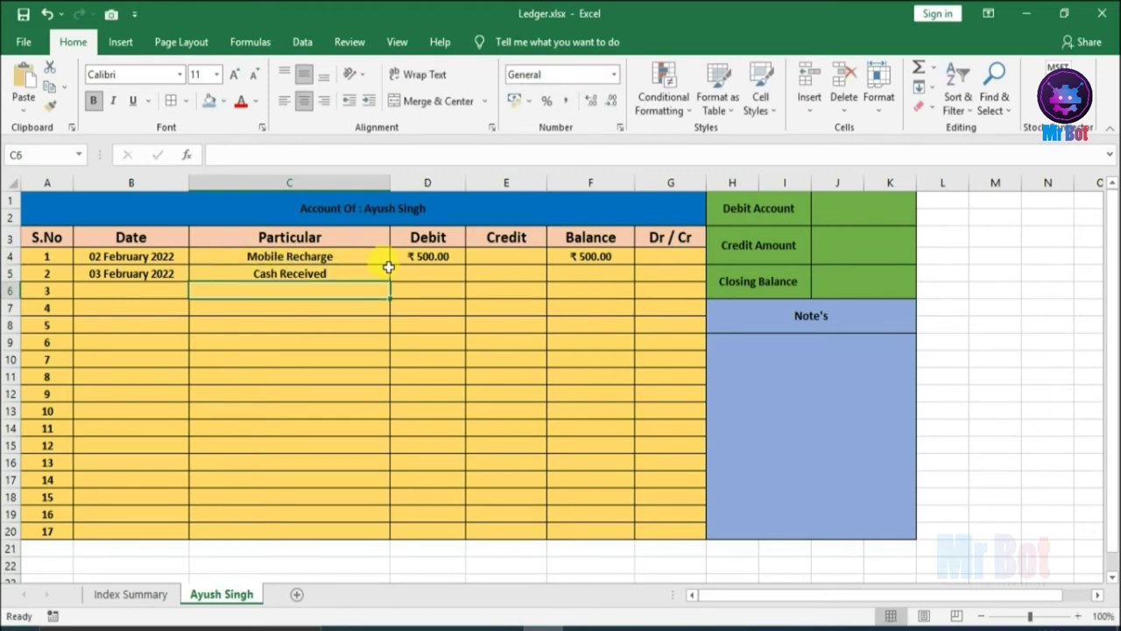
{"action": "left_click", "coordinate": [508, 273]}
{"action": "type", "text": "2"}
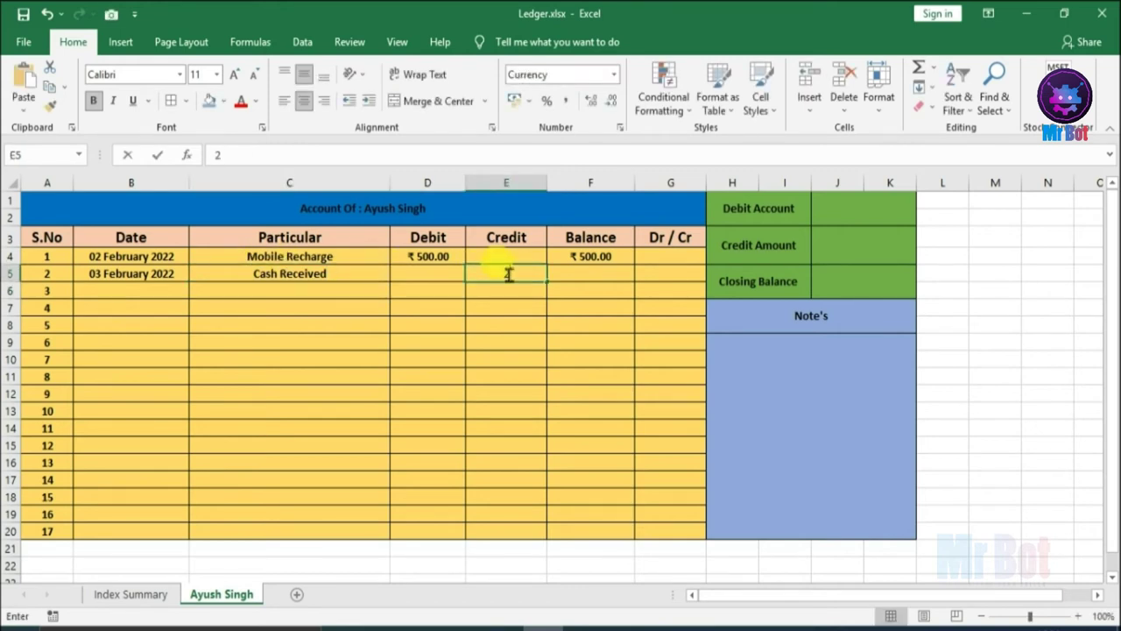
{"action": "type", "text": "00"}
{"action": "key", "text": "Return"}
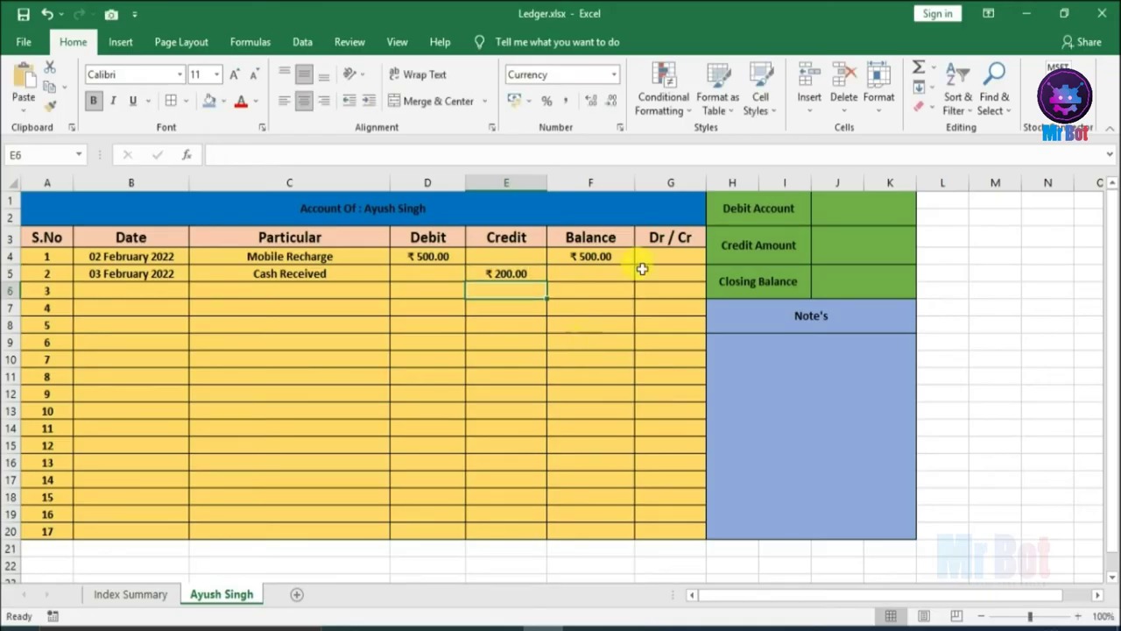
{"action": "left_click", "coordinate": [593, 273]}
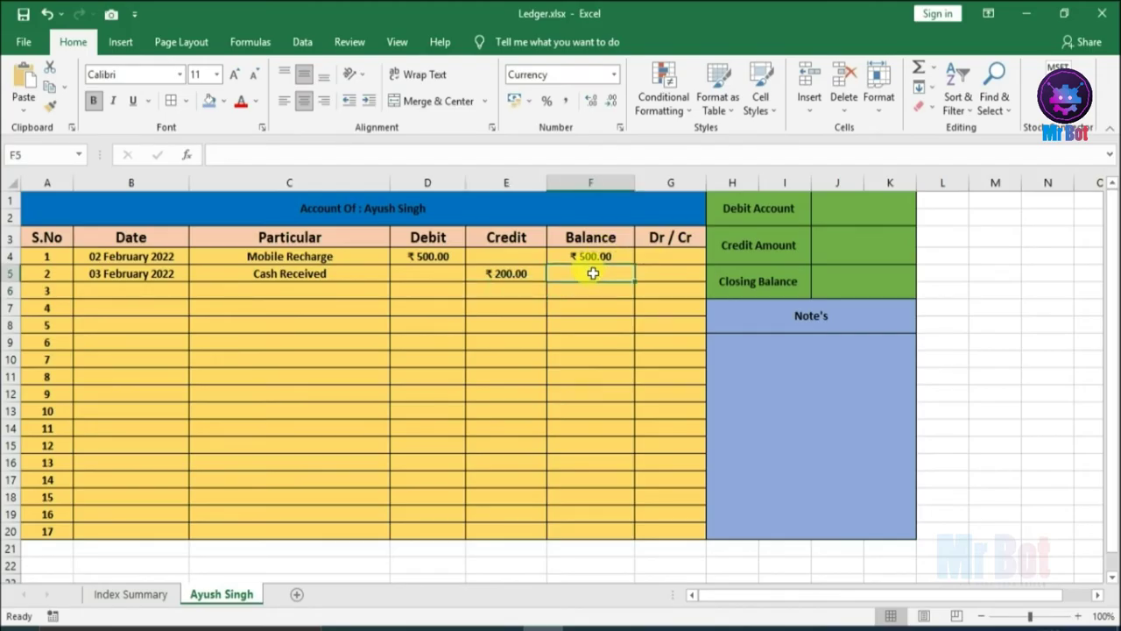
Enter the running balance =F4+D5-E5 in F5, giving ₹ 300.00
{"action": "type", "text": "="}
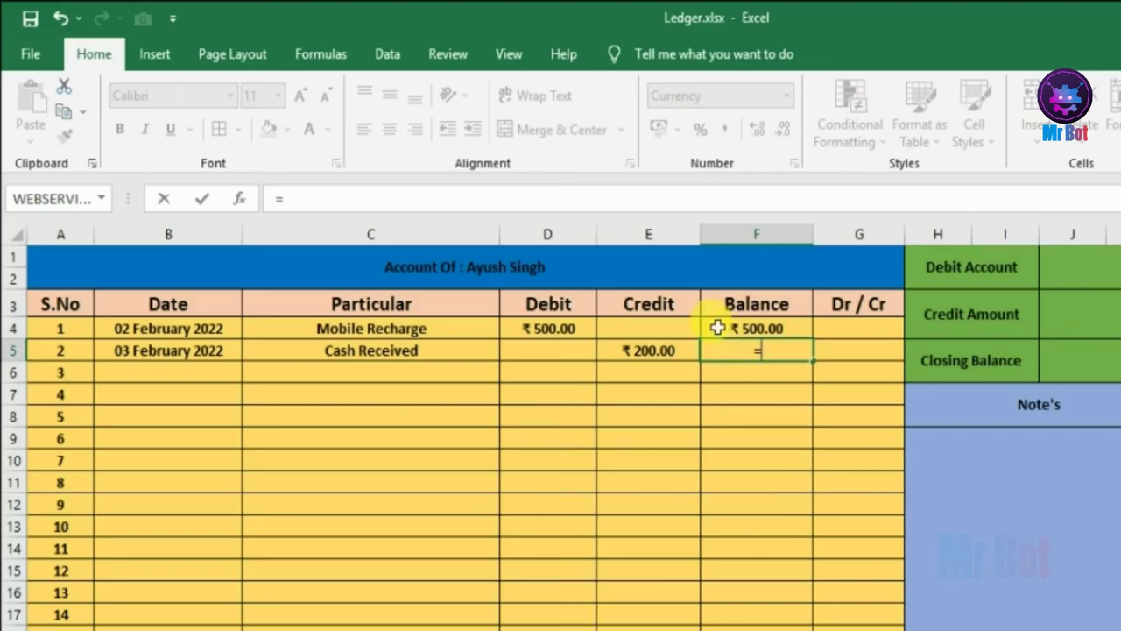
{"action": "left_click", "coordinate": [719, 328]}
{"action": "type", "text": "+"}
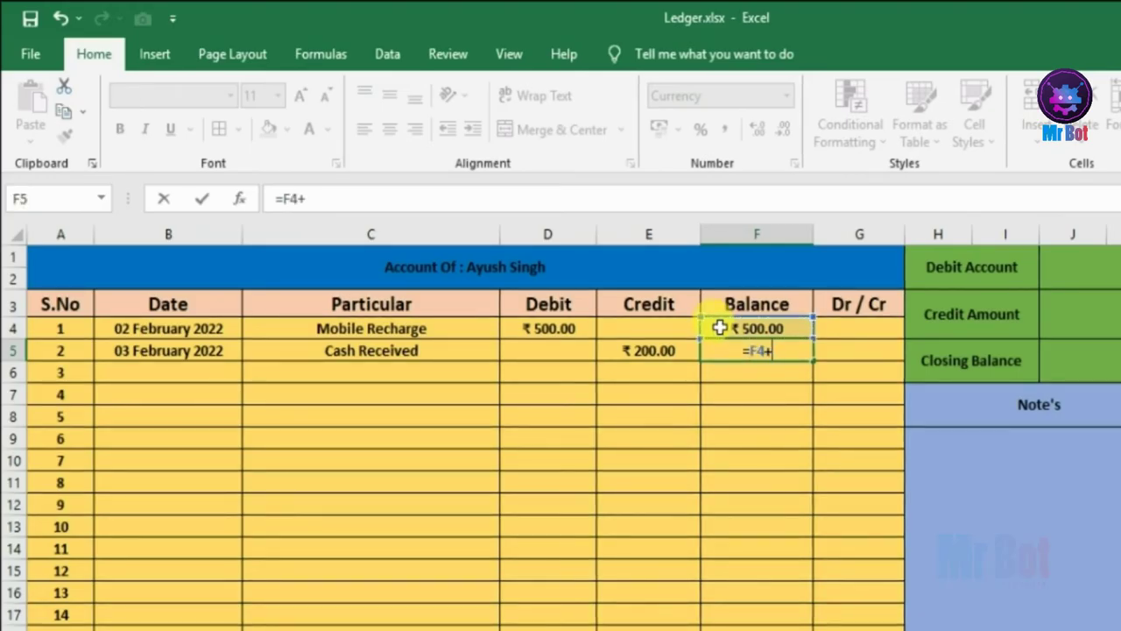
{"action": "left_click", "coordinate": [570, 351]}
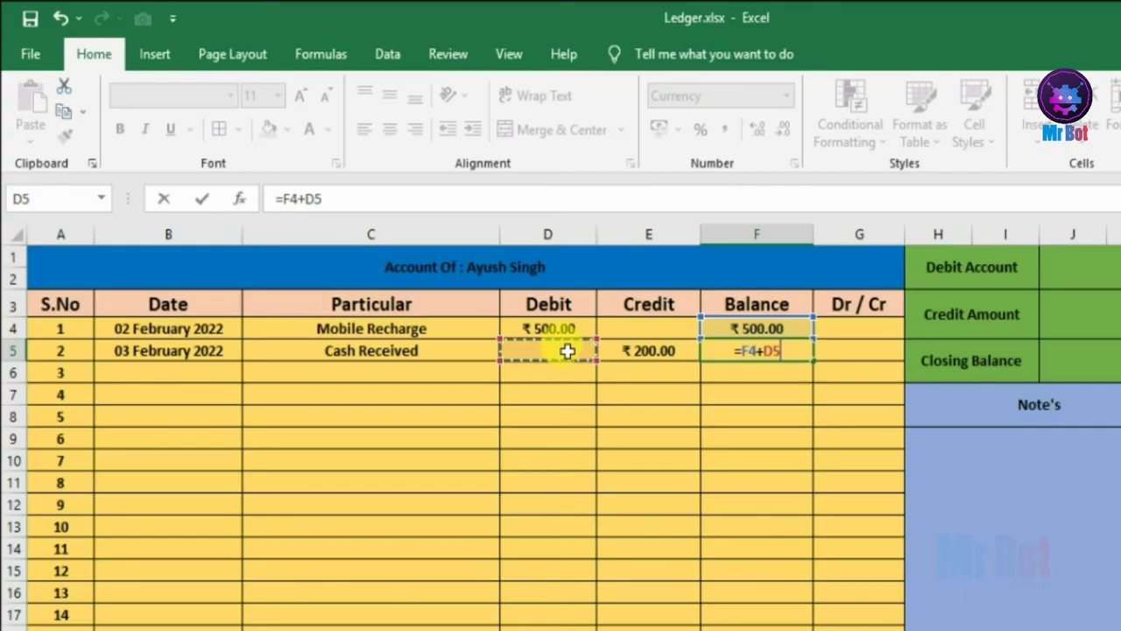
{"action": "type", "text": "-"}
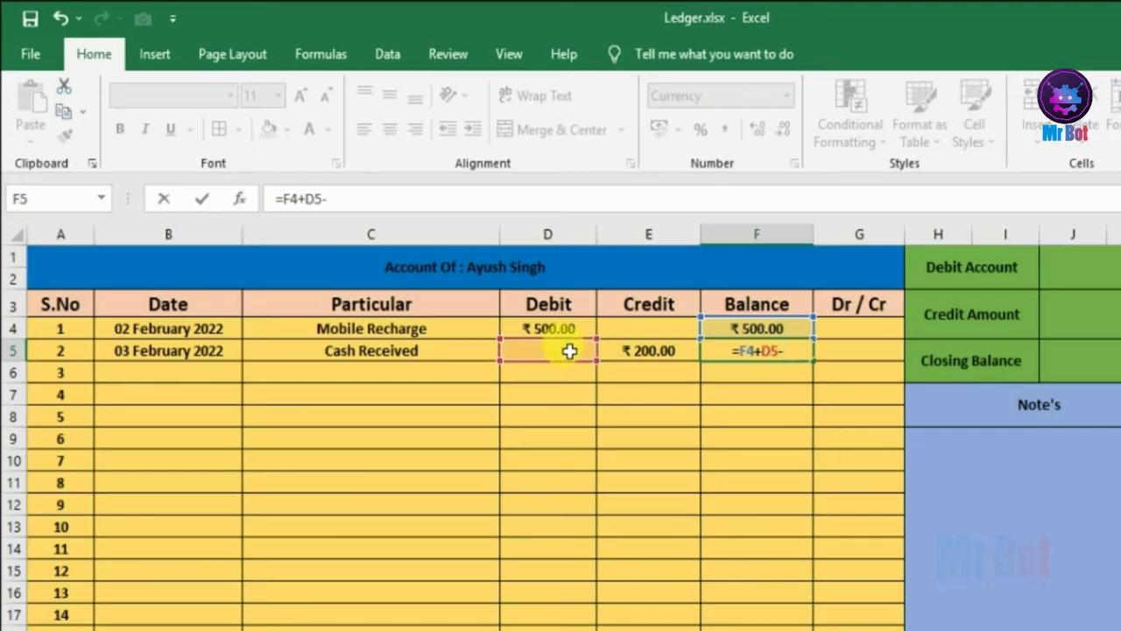
{"action": "left_click", "coordinate": [646, 352]}
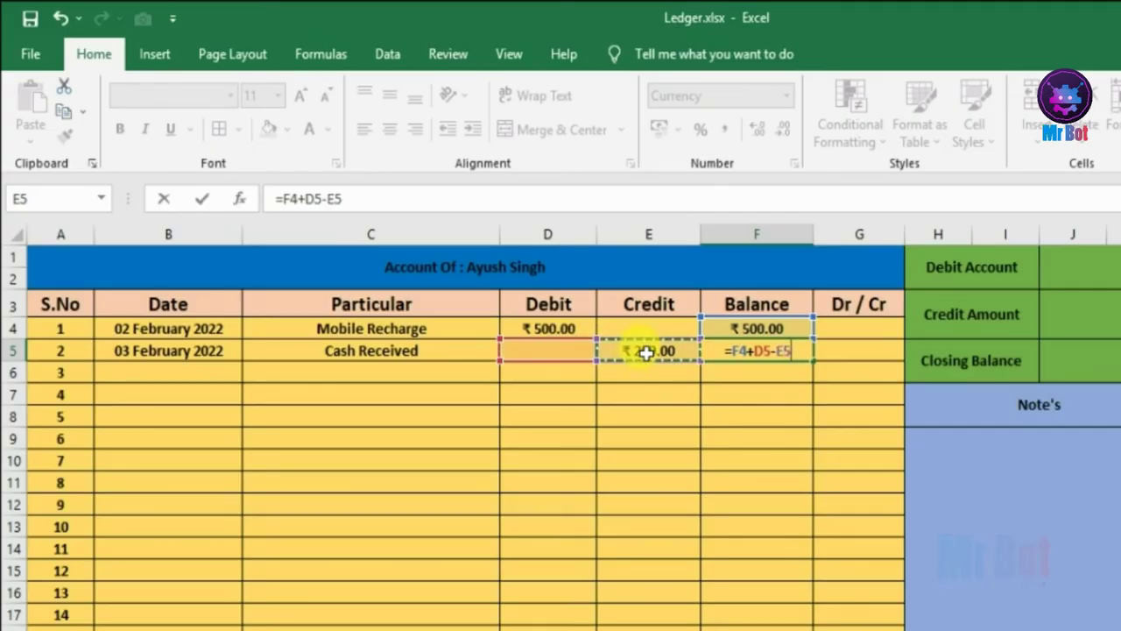
{"action": "key", "text": "Return"}
{"action": "left_click", "coordinate": [721, 391]}
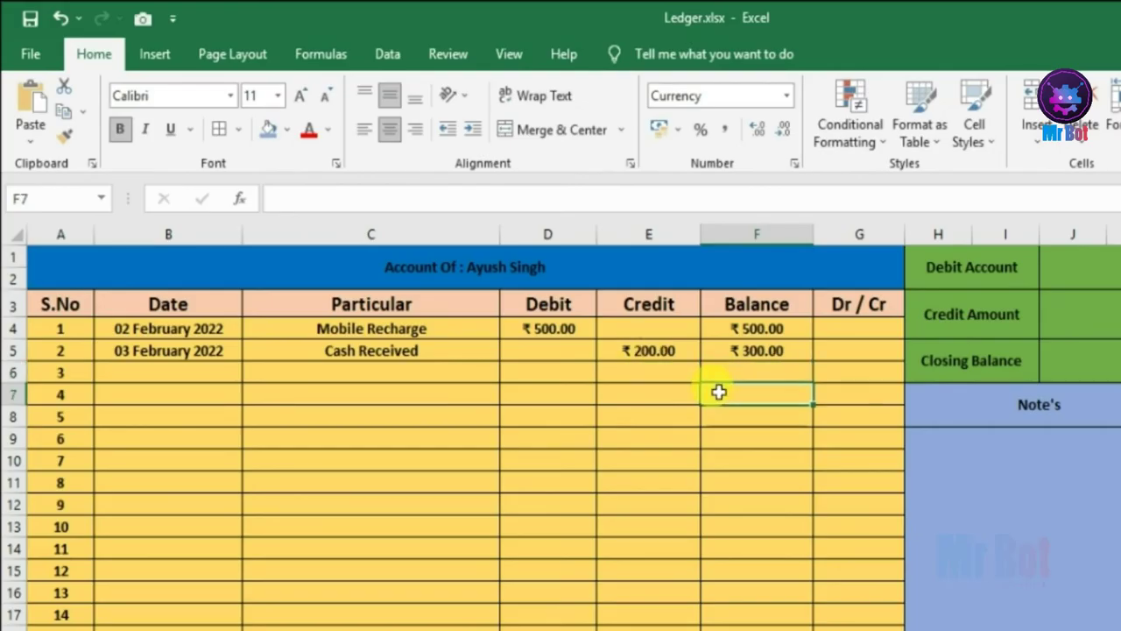
Fill the F5 balance formula down the Balance column to F20
{"action": "left_click", "coordinate": [603, 274]}
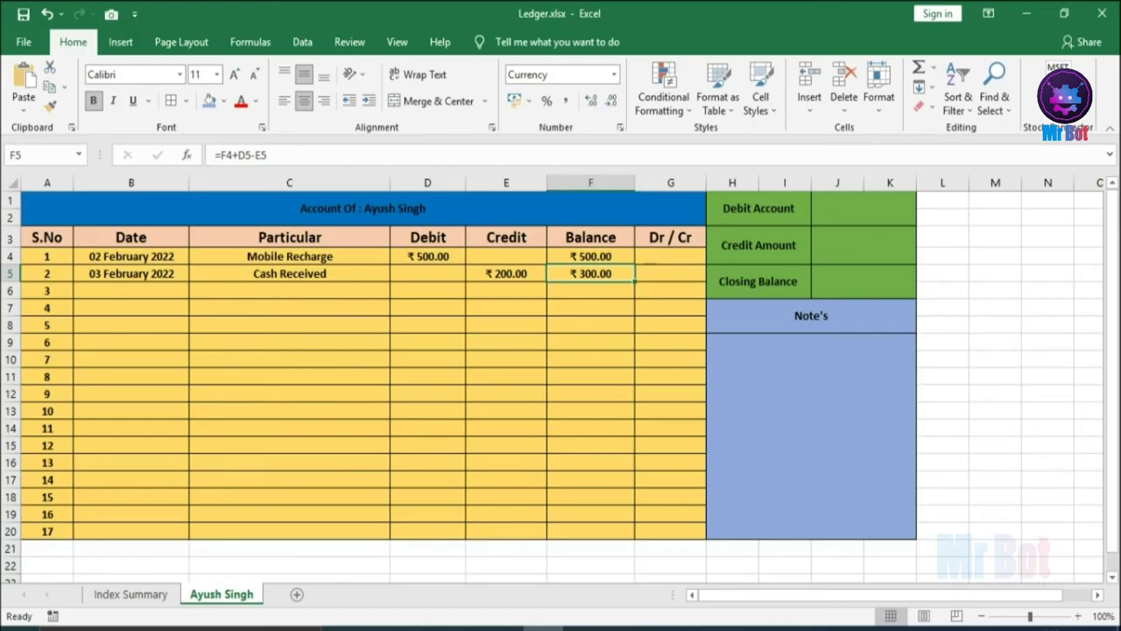
{"action": "mouse_move", "coordinate": [635, 282]}
{"action": "left_mouse_down"}
{"action": "mouse_move", "coordinate": [634, 534]}
{"action": "mouse_move", "coordinate": [621, 538]}
{"action": "left_mouse_up"}
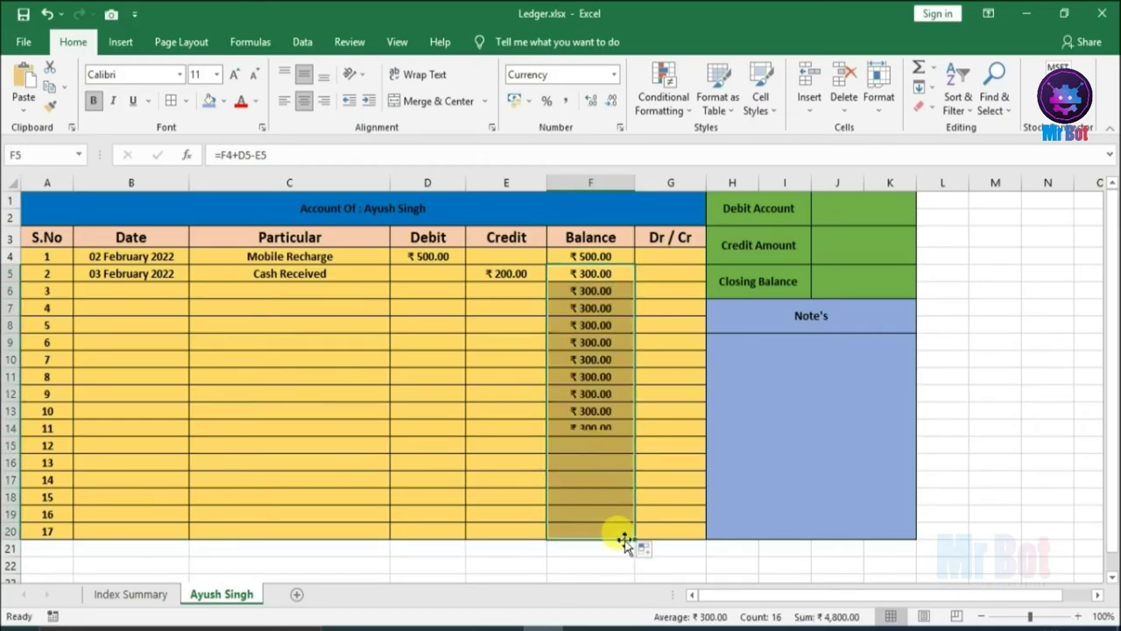
{"action": "left_click", "coordinate": [488, 431]}
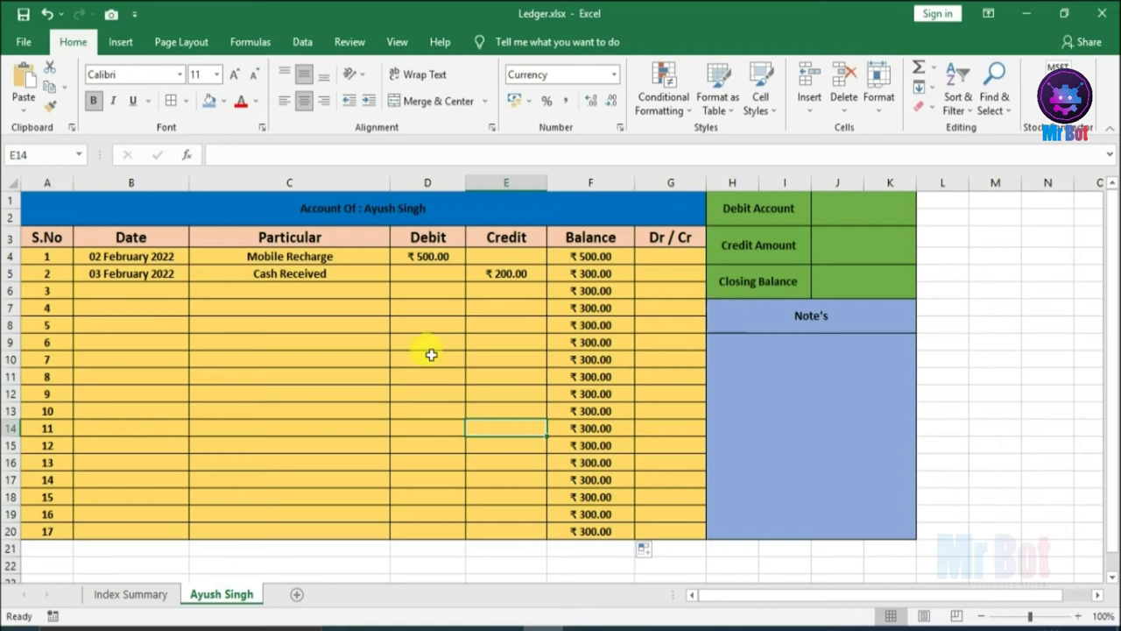
{"action": "left_click", "coordinate": [220, 288]}
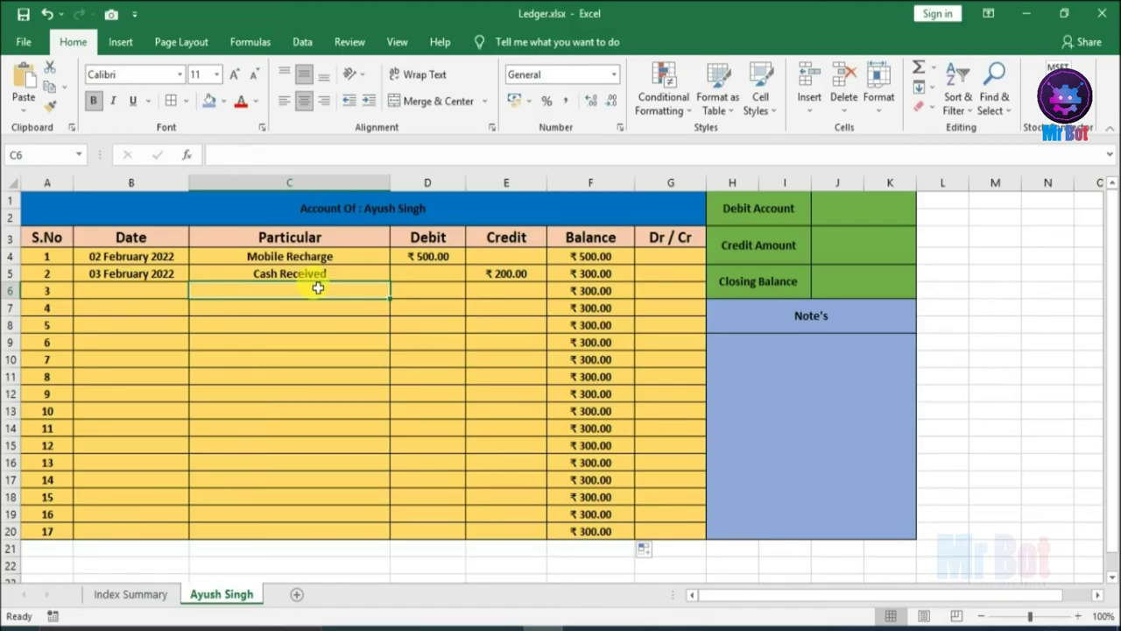
Enter 'By Bill' with a 3000 debit in row 6
{"action": "type", "text": "By Bill"}
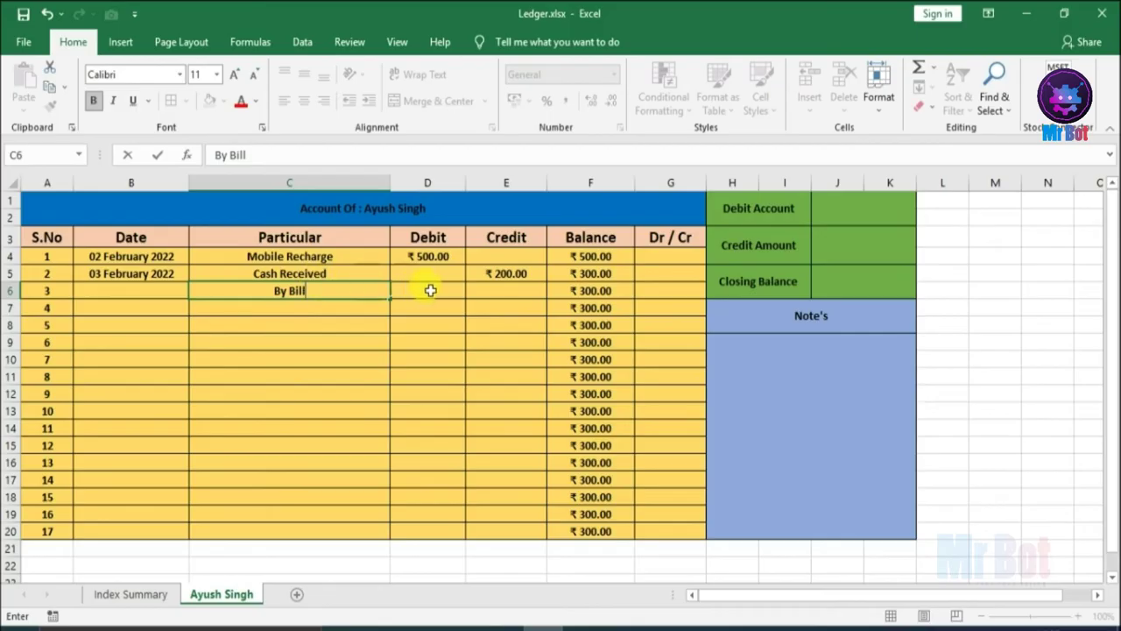
{"action": "left_click", "coordinate": [431, 290]}
{"action": "type", "text": "30"}
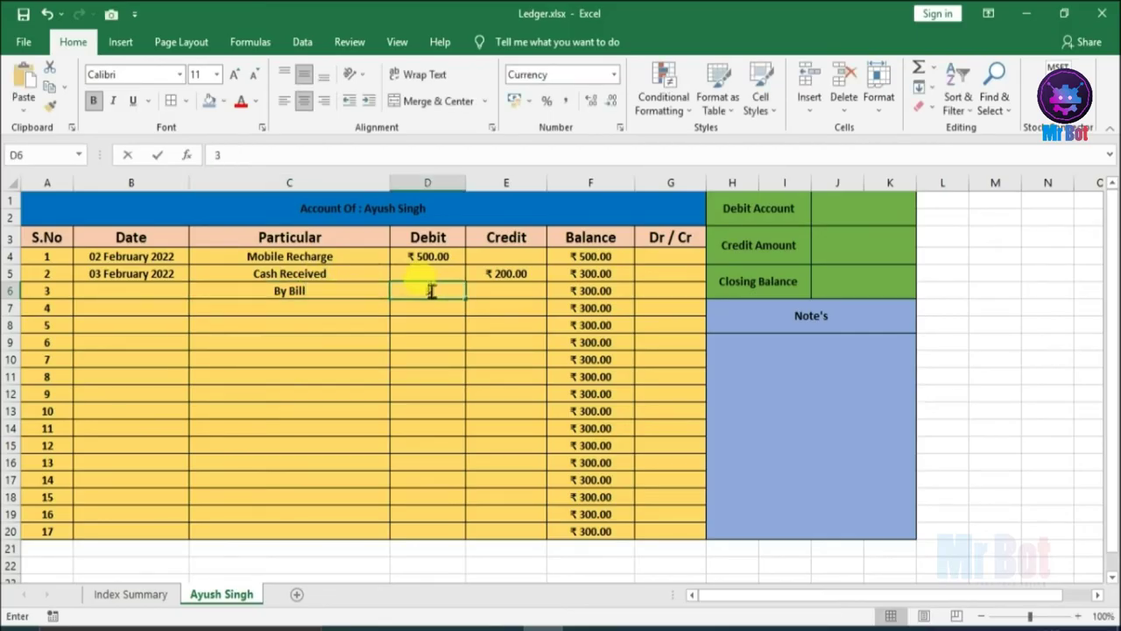
{"action": "type", "text": "0"}
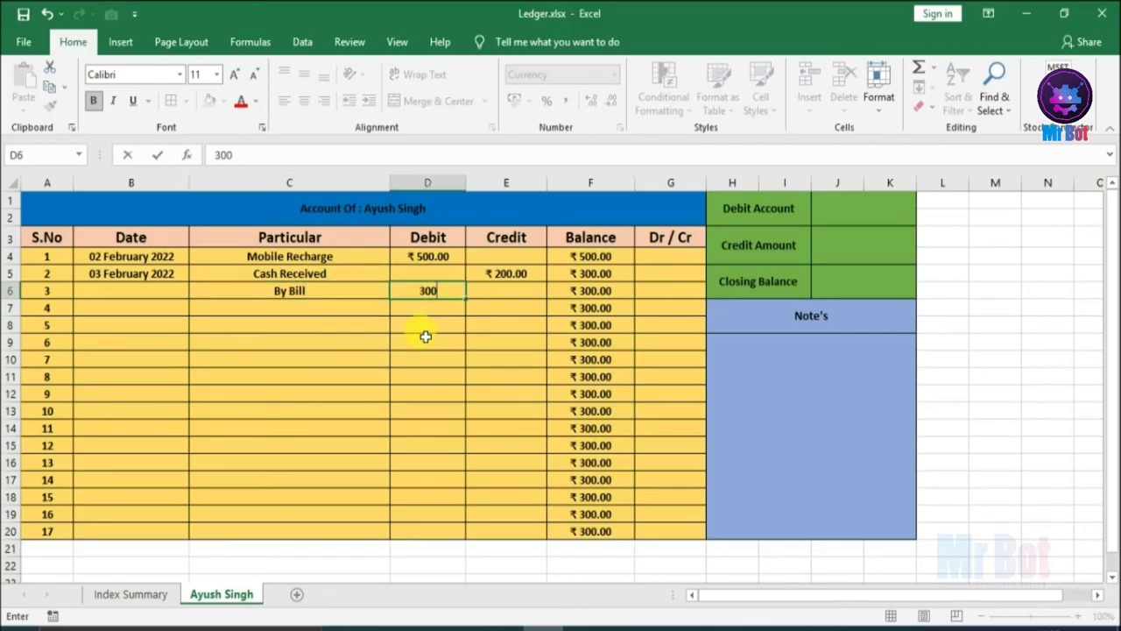
{"action": "type", "text": "0"}
{"action": "key", "text": "Return"}
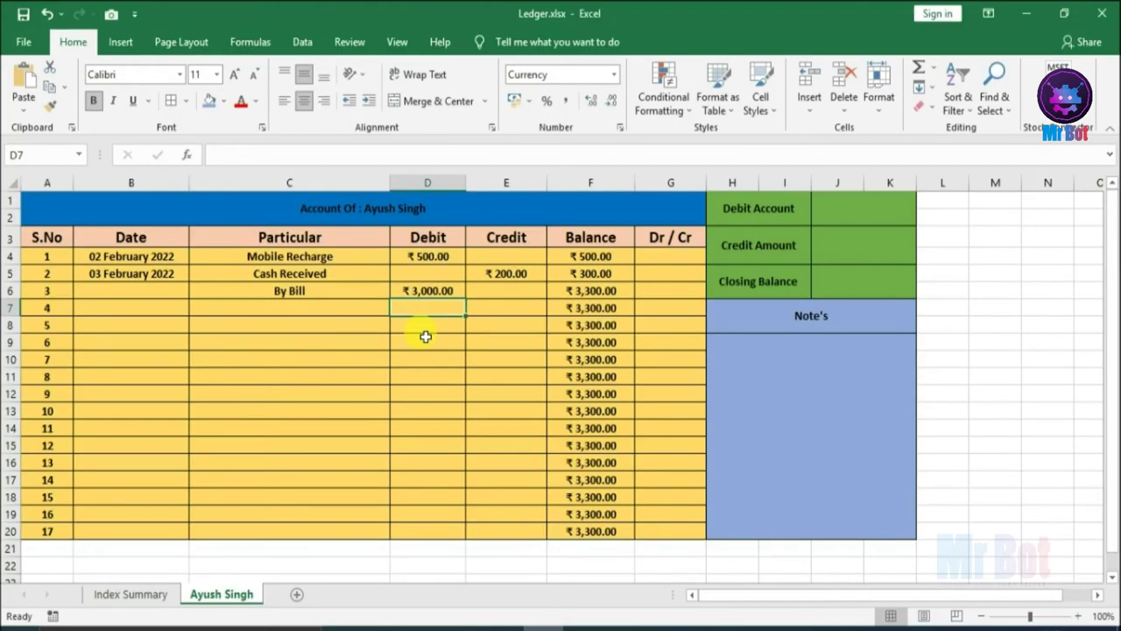
Verify the running balance formulas through row 20 show ₹ 3,300.00
{"action": "left_click", "coordinate": [596, 534]}
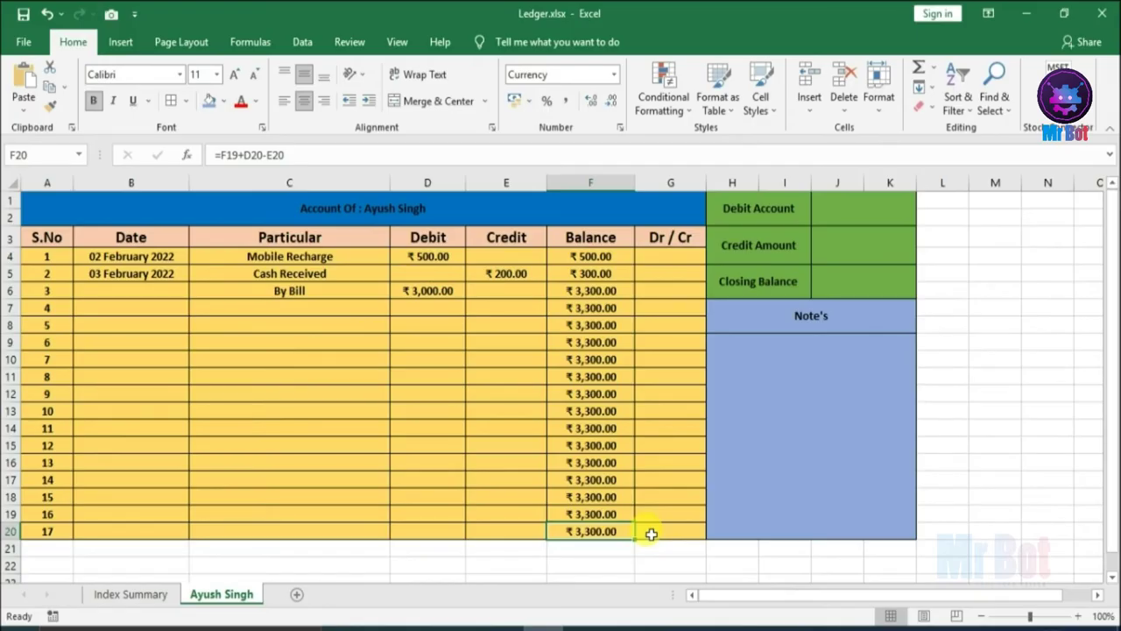
{"action": "left_click", "coordinate": [435, 298]}
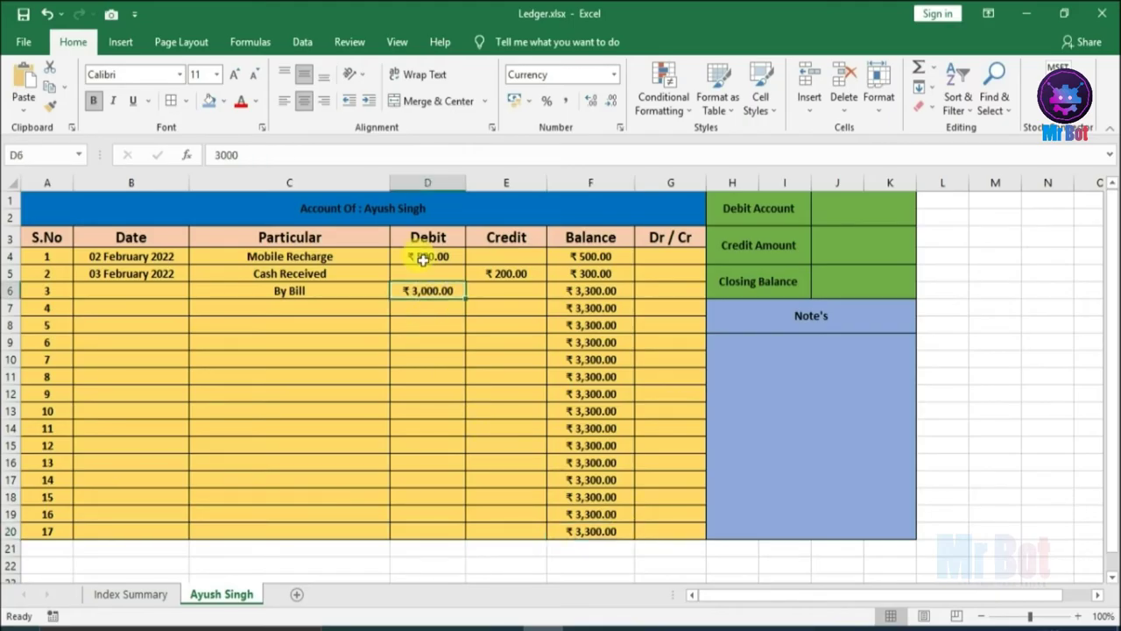
{"action": "left_click", "coordinate": [422, 258]}
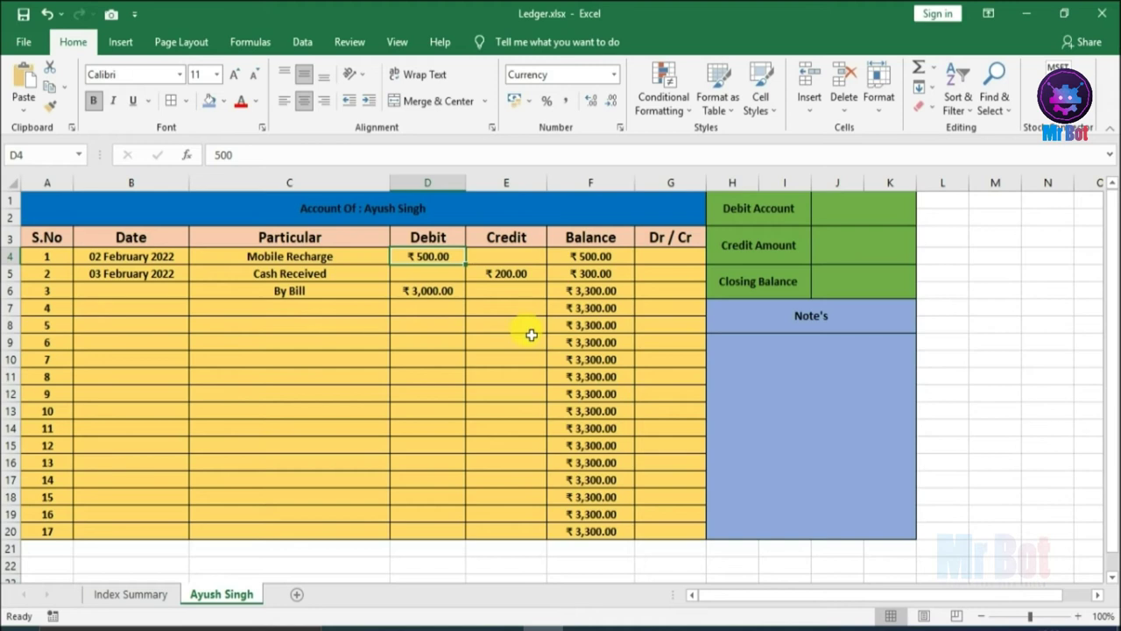
{"action": "left_click", "coordinate": [596, 528]}
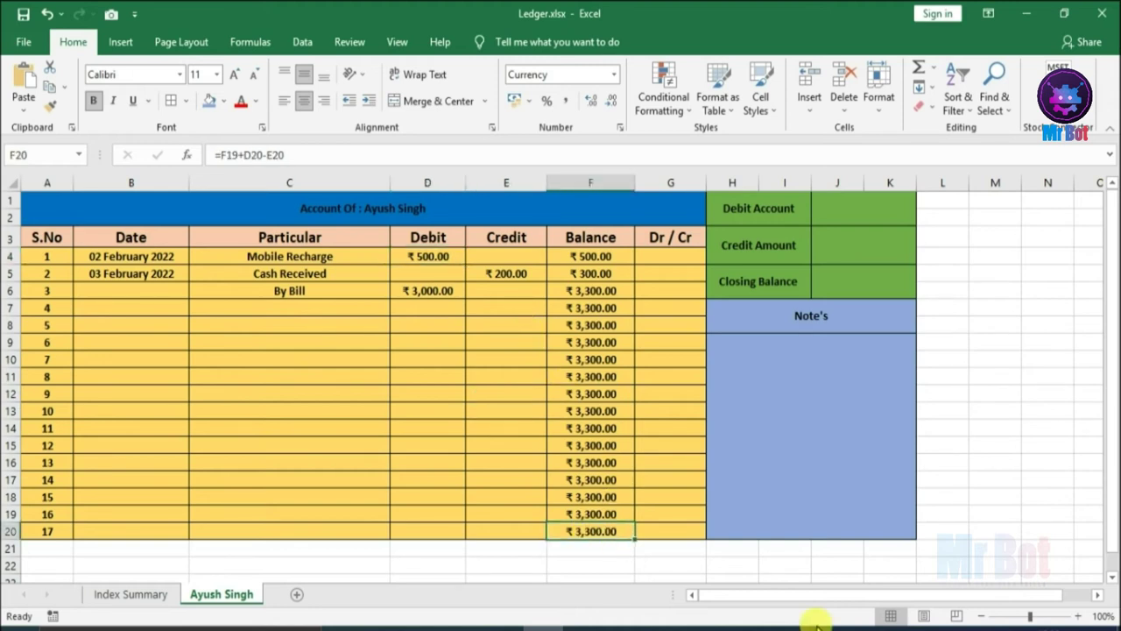
{"action": "left_click", "coordinate": [657, 543]}
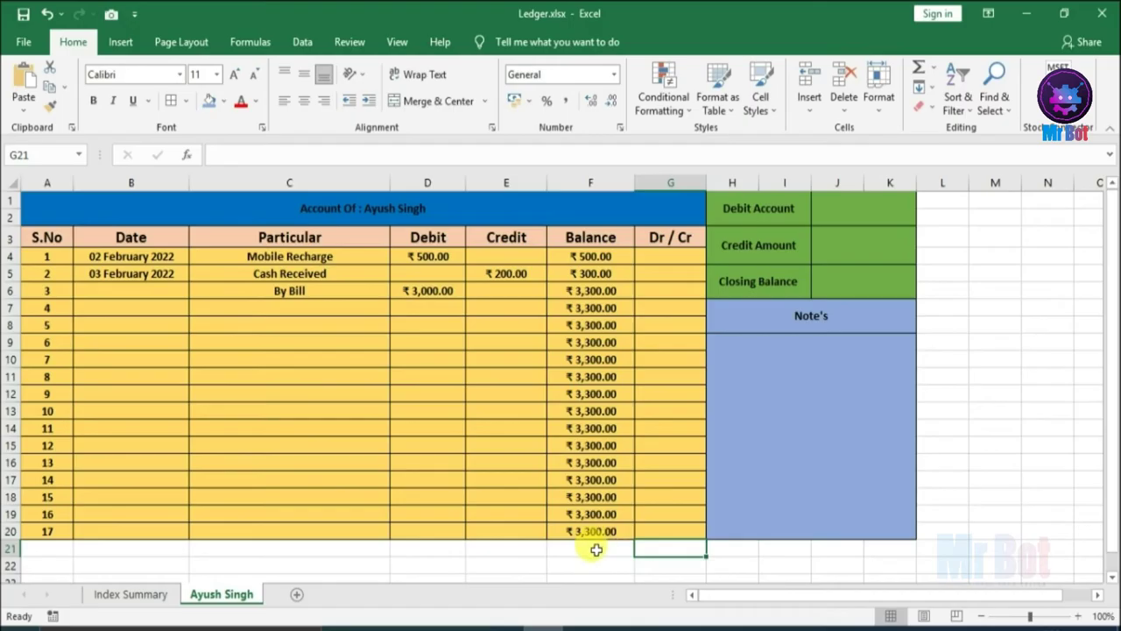
Enter =IF(F4<0,"Dr","Cr") in Dr / Cr cell G4
{"action": "left_click", "coordinate": [670, 254]}
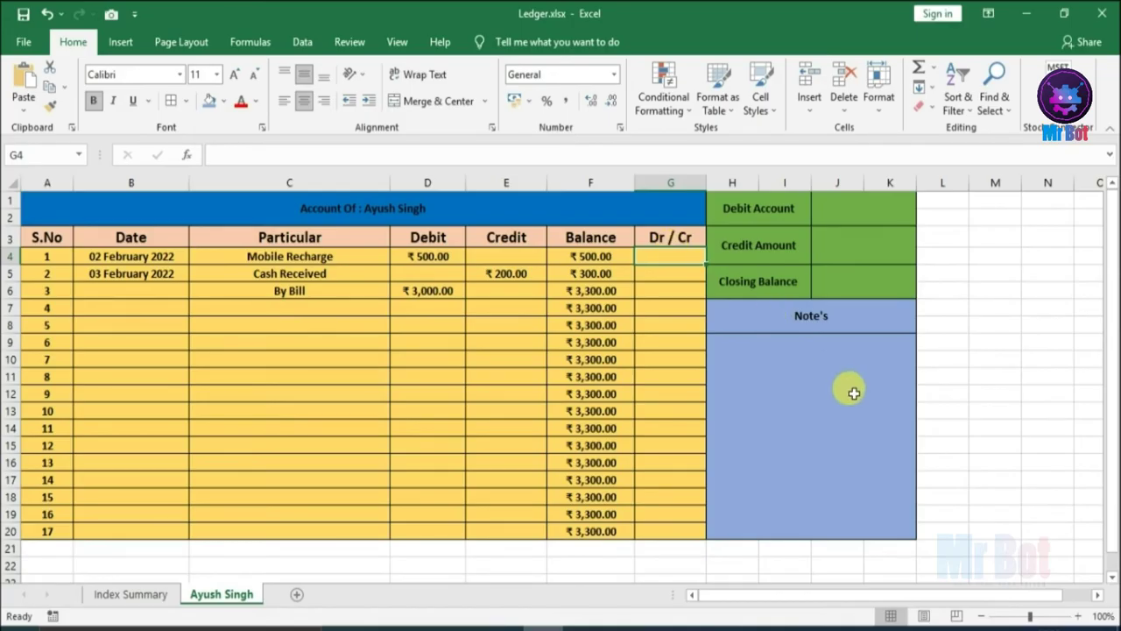
{"action": "type", "text": "="}
{"action": "type", "text": "if"}
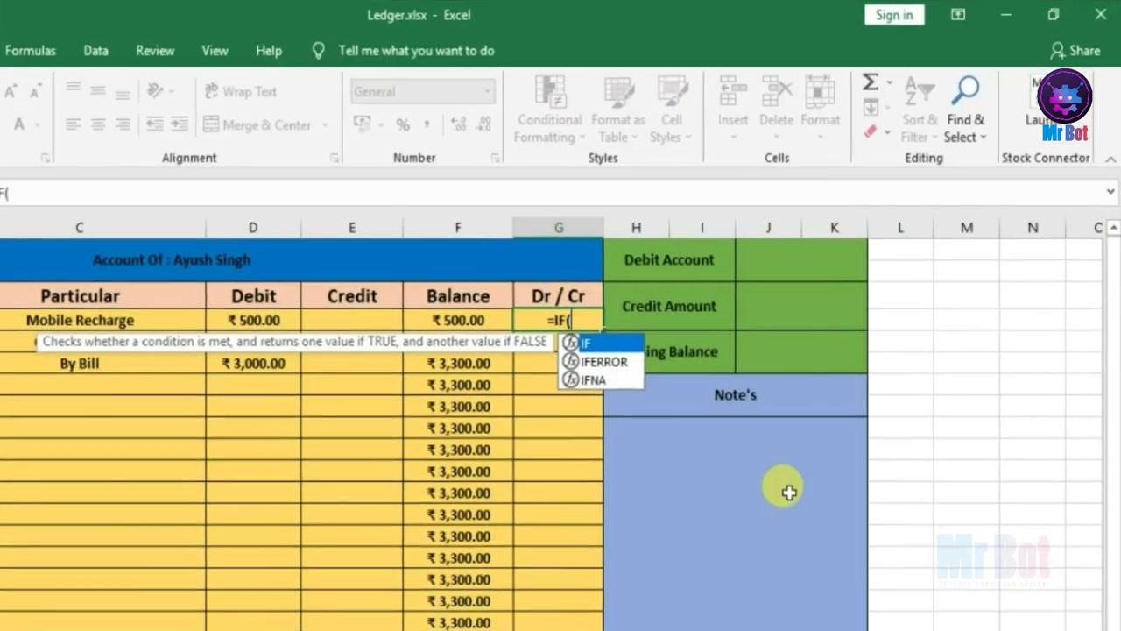
{"action": "key", "text": "Tab"}
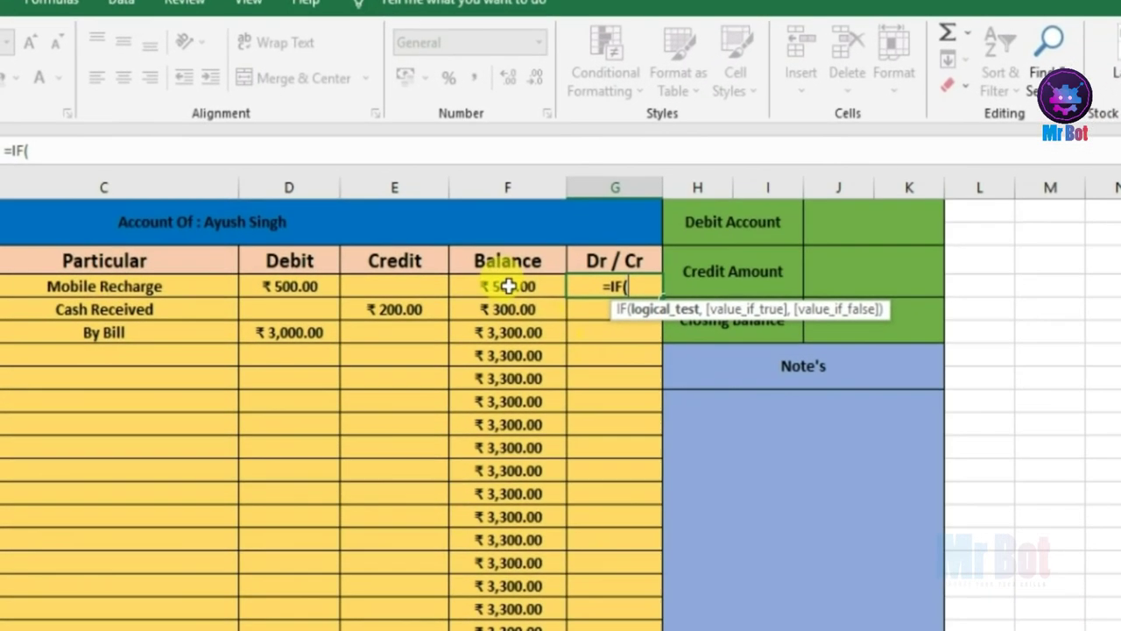
{"action": "left_click", "coordinate": [488, 299]}
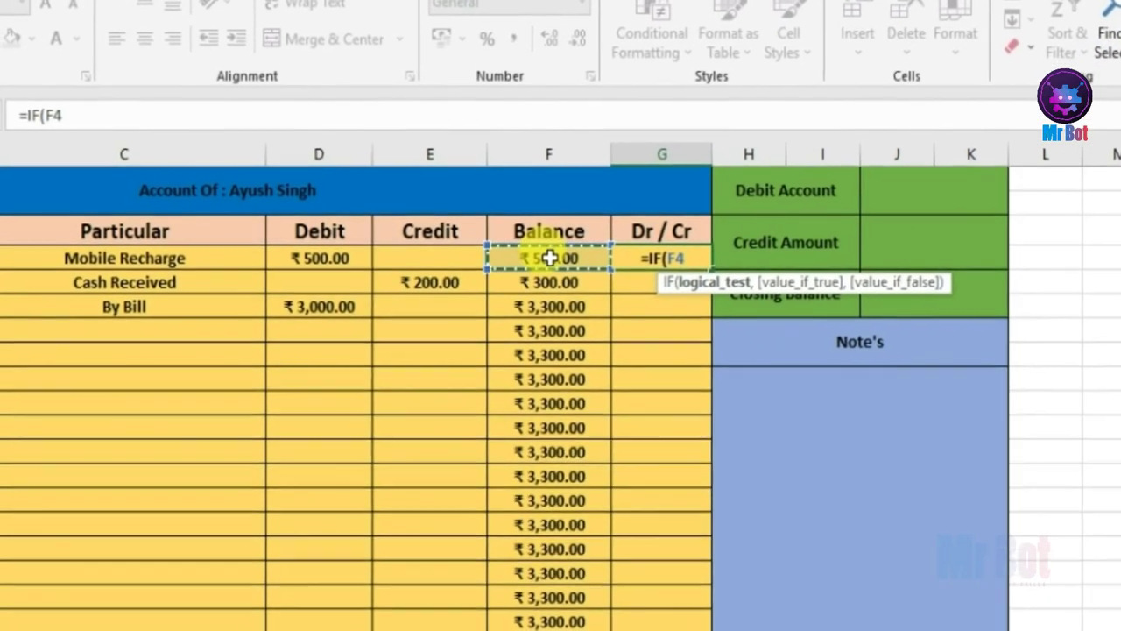
{"action": "type", "text": "<"}
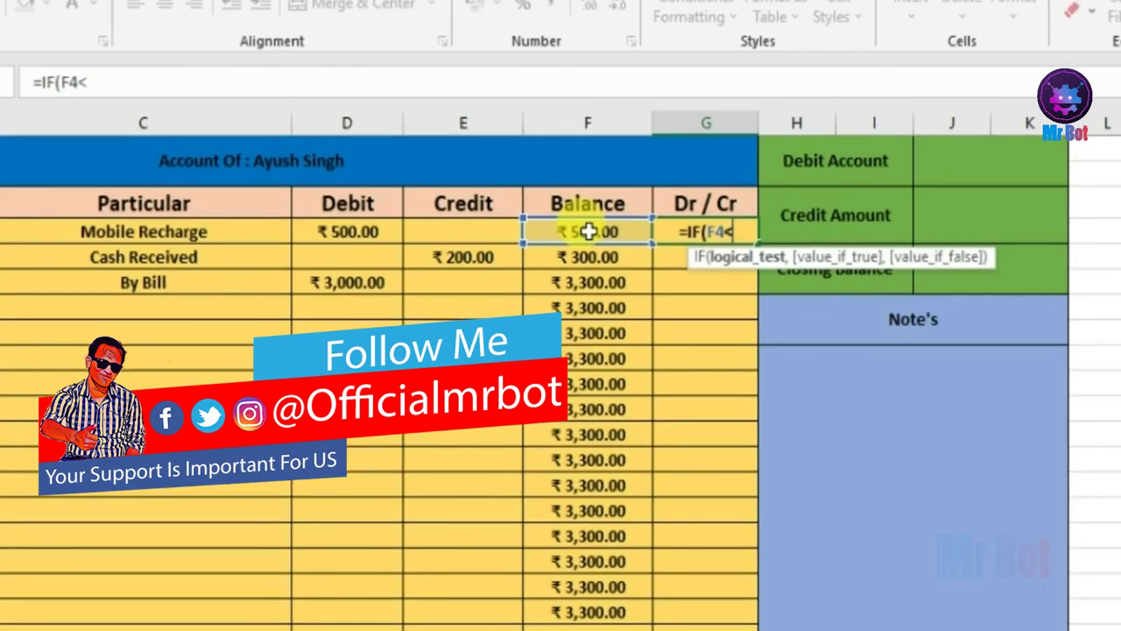
{"action": "type", "text": "0"}
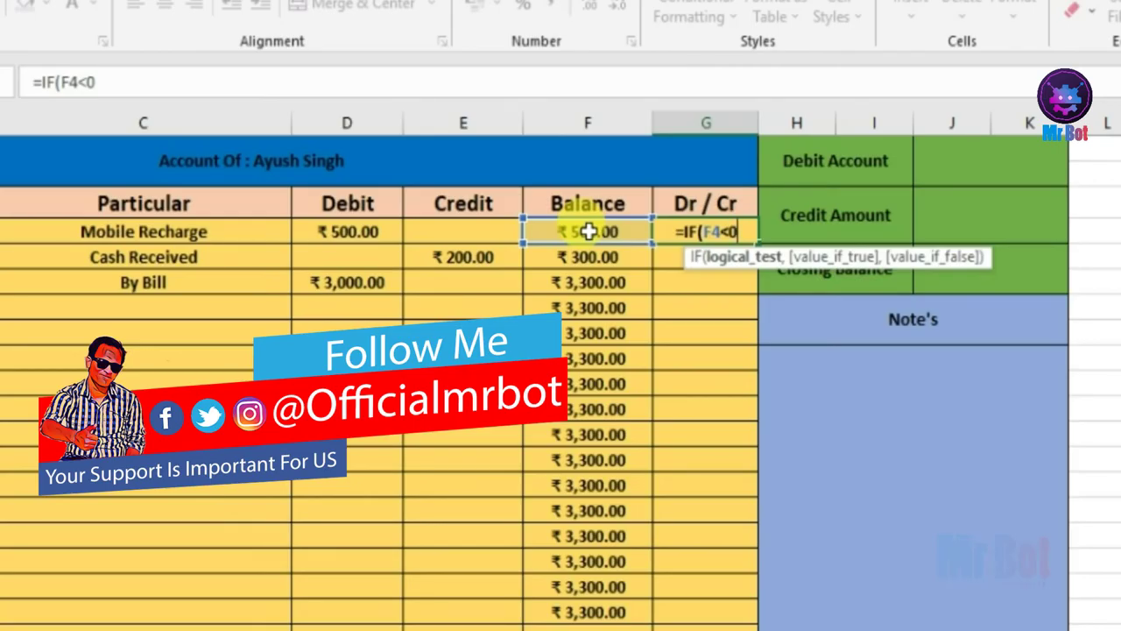
{"action": "type", "text": ","}
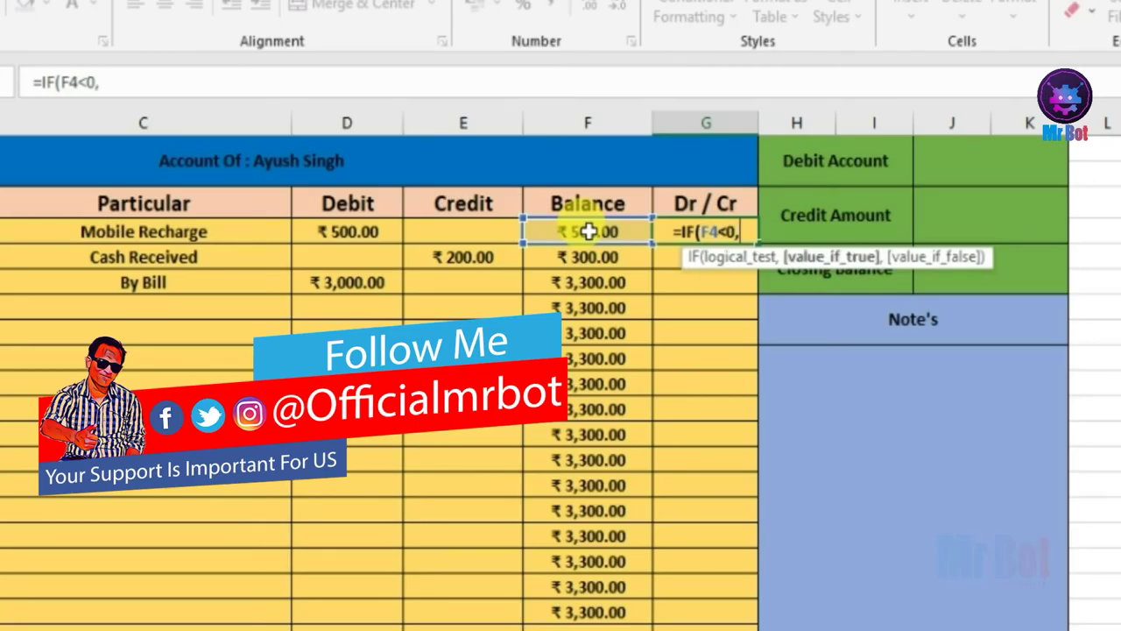
{"action": "type", "text": "\""}
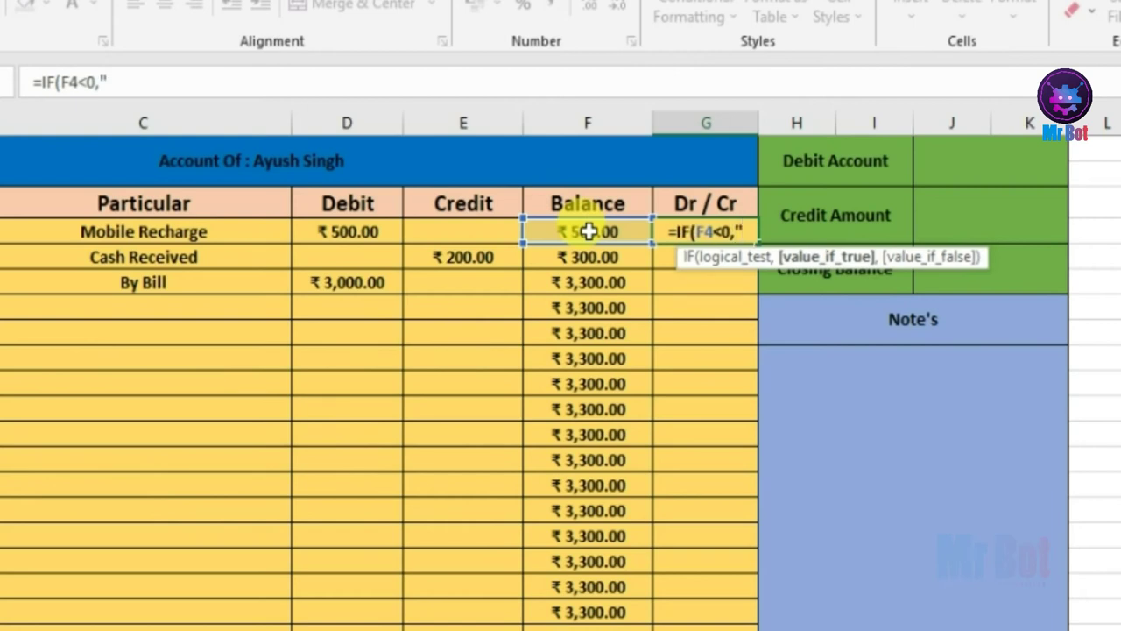
{"action": "type", "text": "Dr"}
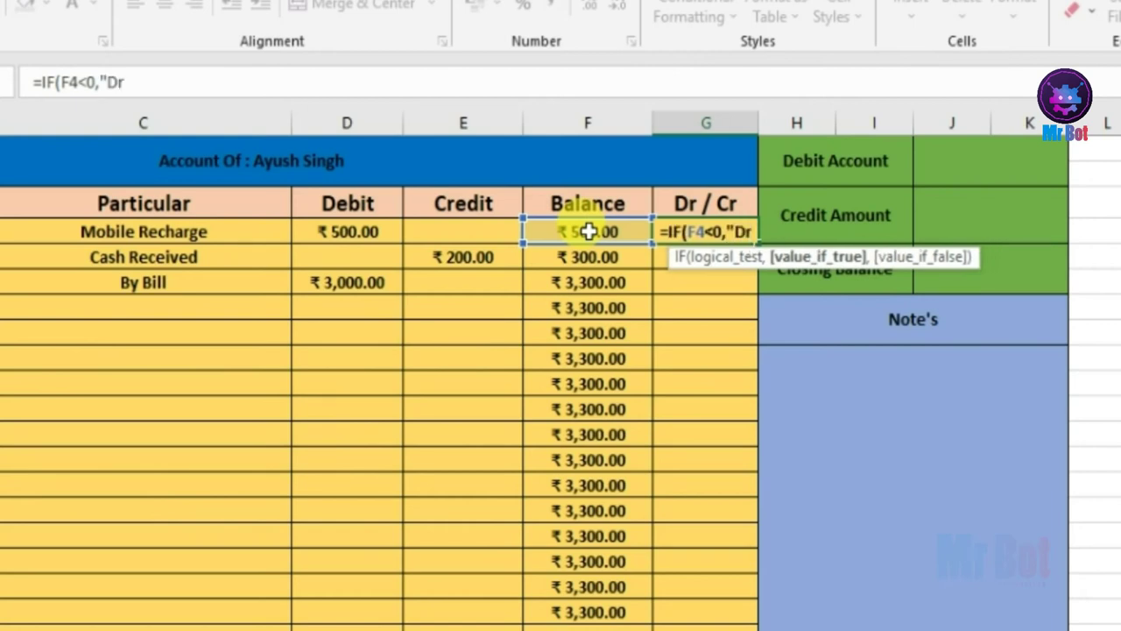
{"action": "type", "text": "\""}
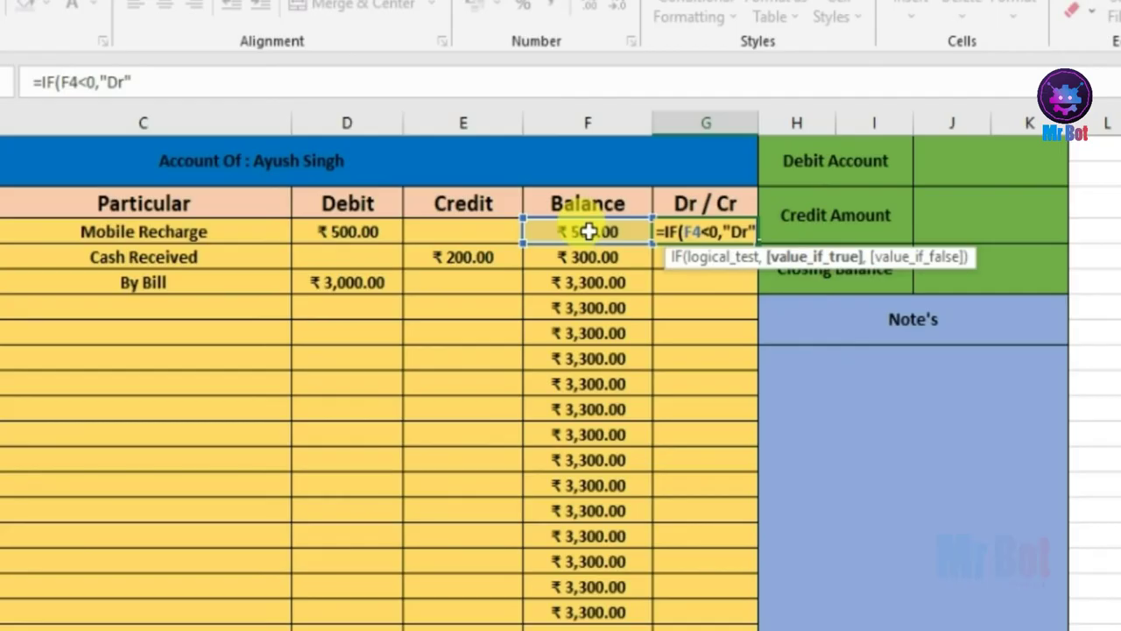
{"action": "type", "text": ","}
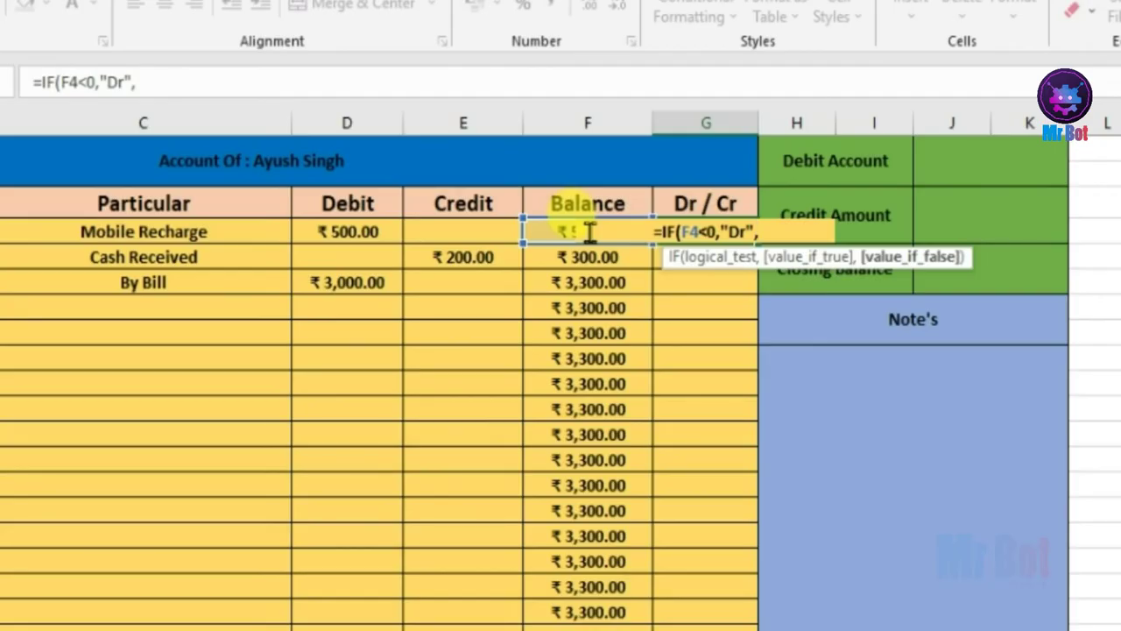
{"action": "type", "text": "\"Cr\""}
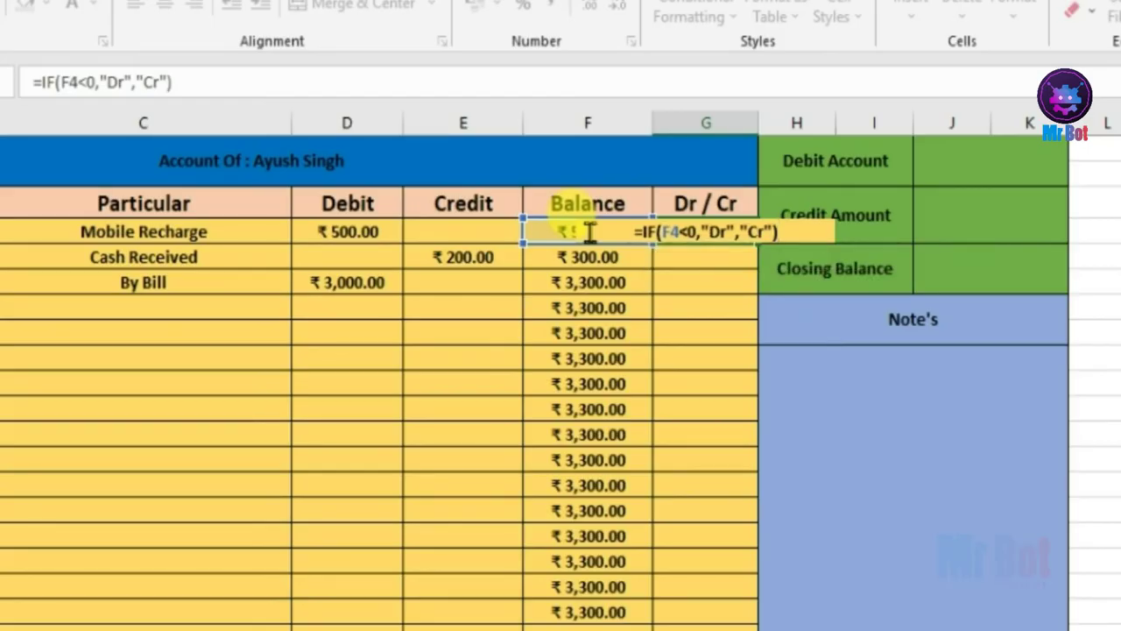
{"action": "key", "text": "Return"}
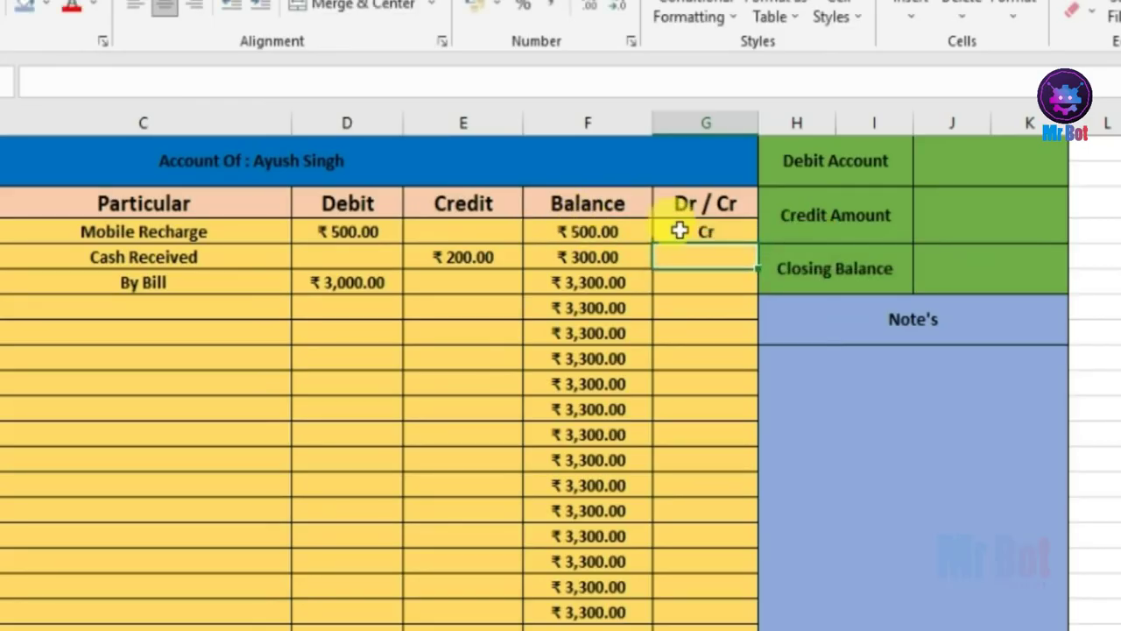
Fill the Dr / Cr formula down from G4 to G20
{"action": "left_click", "coordinate": [694, 233]}
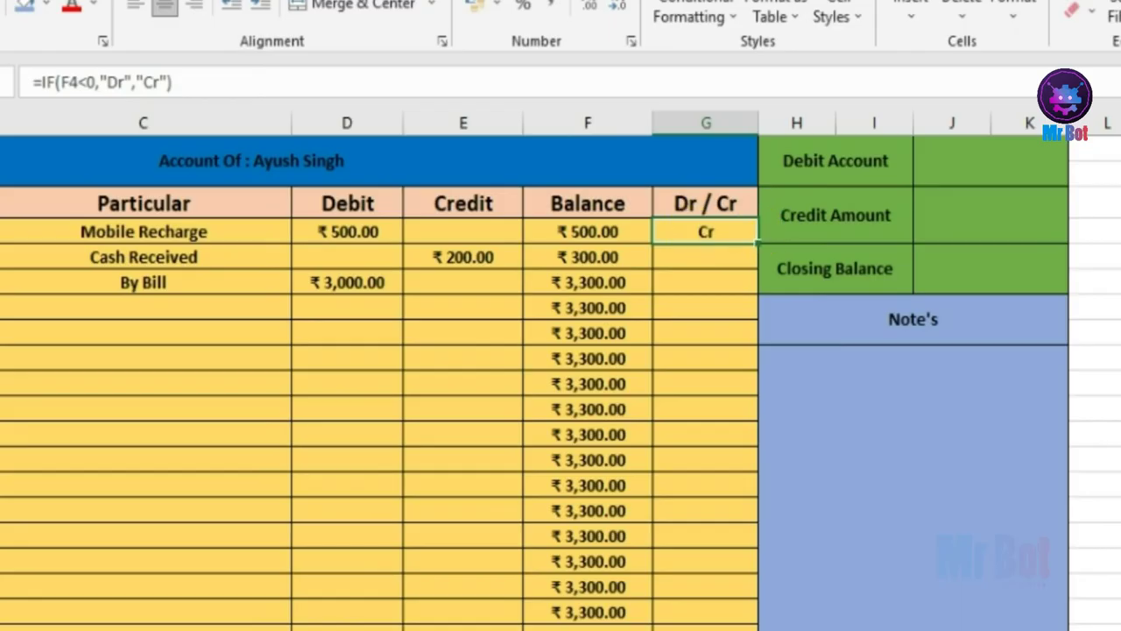
{"action": "left_click_drag", "start_coordinate": [759, 243], "coordinate": [736, 589]}
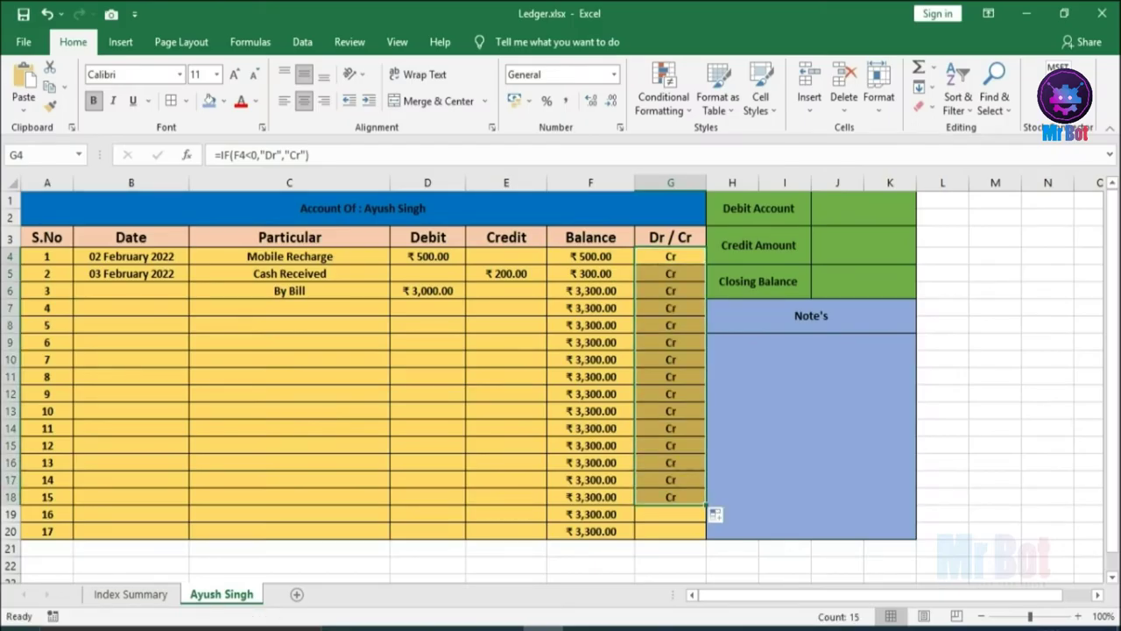
{"action": "left_click_drag", "start_coordinate": [705, 505], "coordinate": [706, 536]}
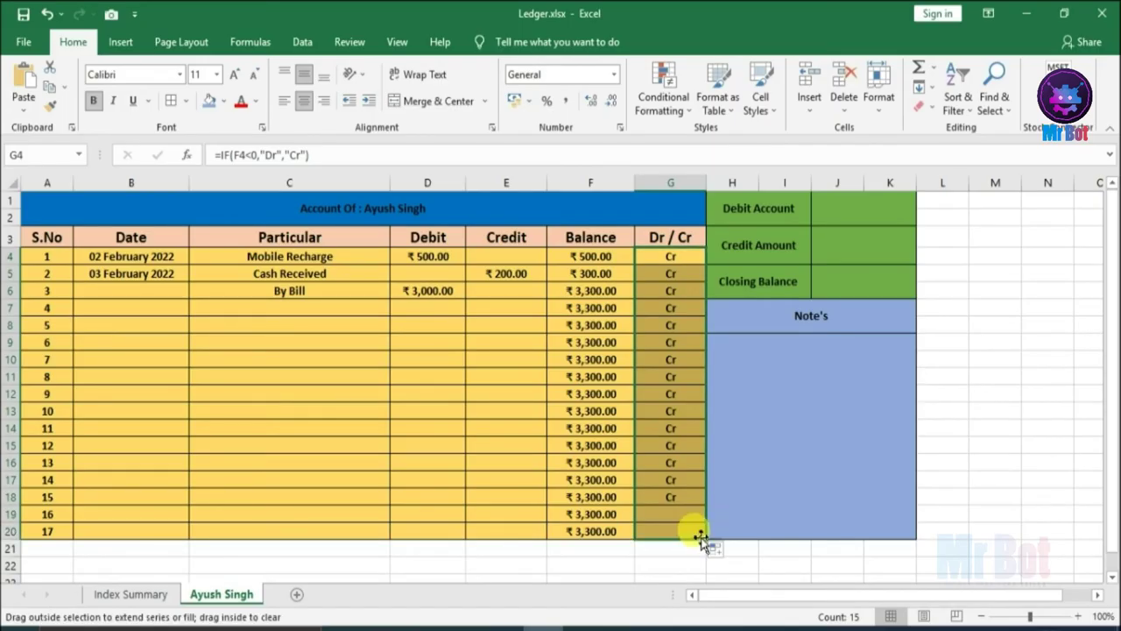
{"action": "left_click", "coordinate": [866, 438]}
{"action": "left_click", "coordinate": [1023, 334]}
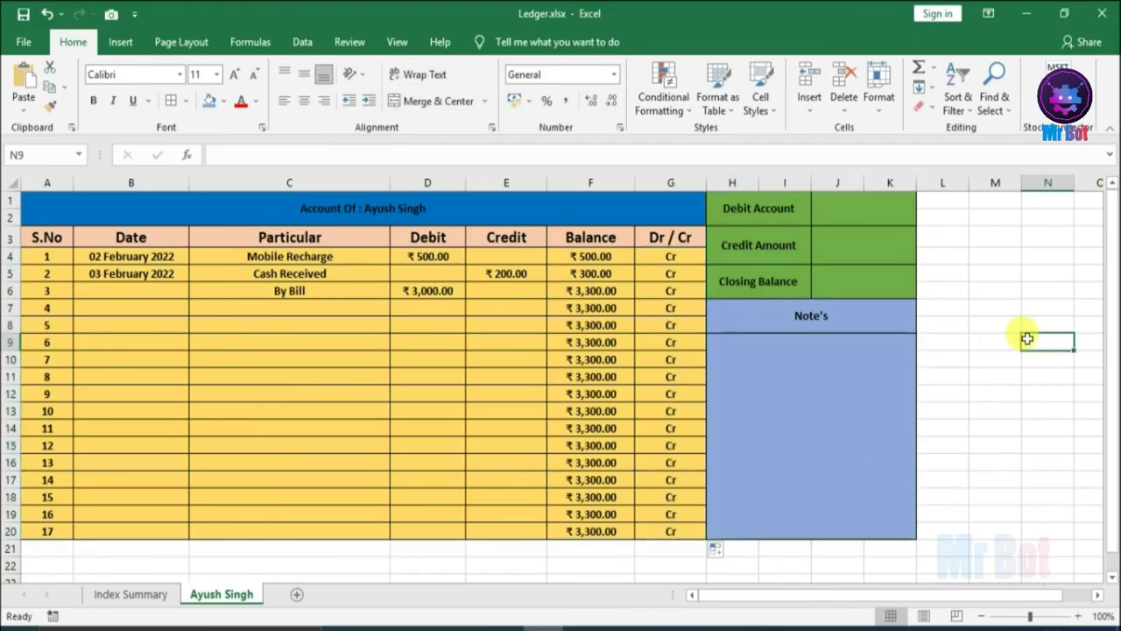
Enter =SUM(D4:D20) in the Debit Account cell, giving ₹ 3,500.00
{"action": "left_click", "coordinate": [858, 210]}
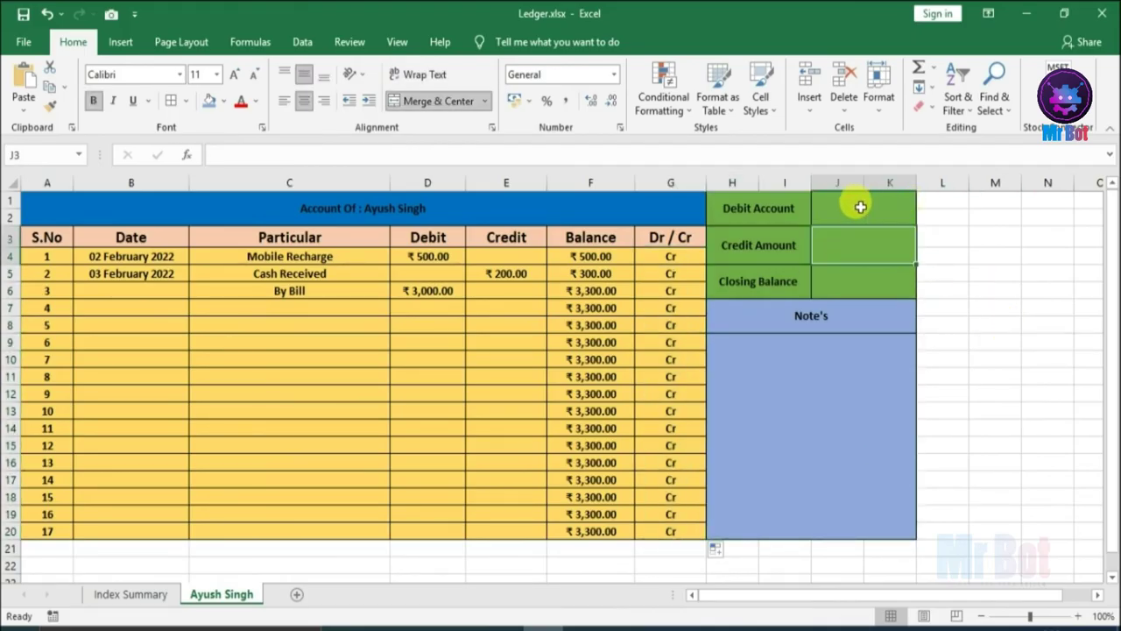
{"action": "left_click", "coordinate": [861, 208]}
{"action": "type", "text": "=su"}
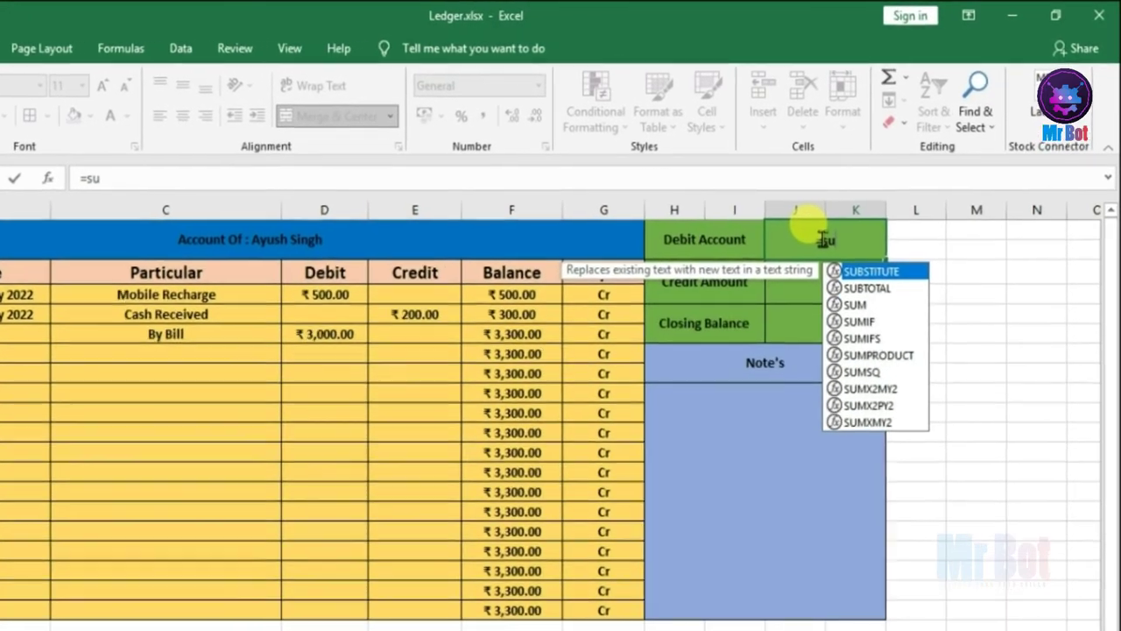
{"action": "type", "text": "m"}
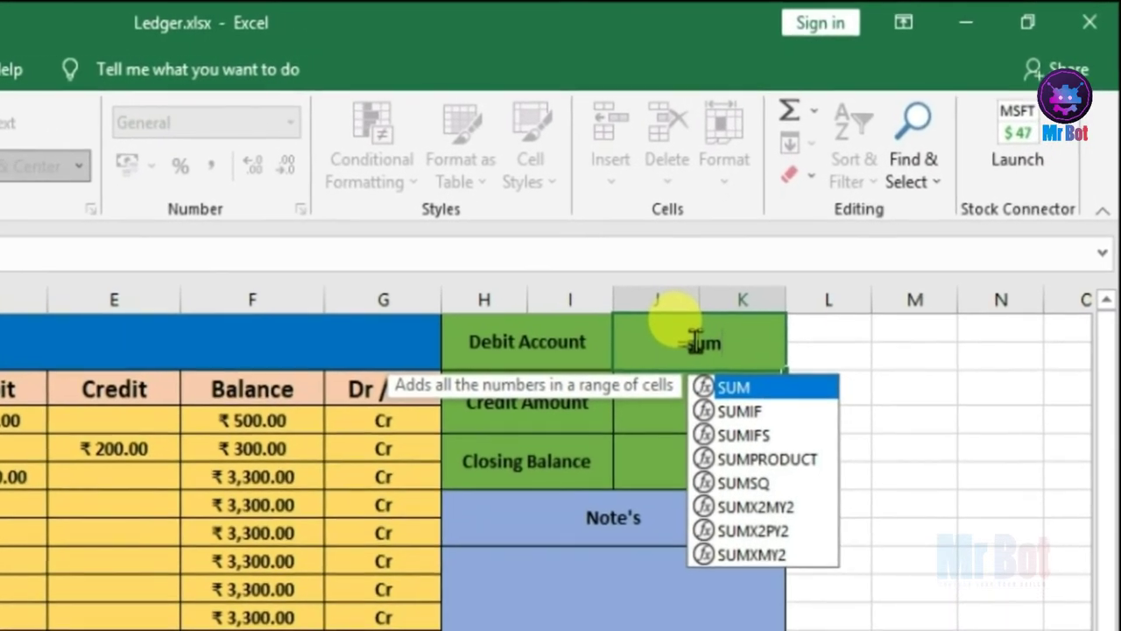
{"action": "key", "text": "Tab"}
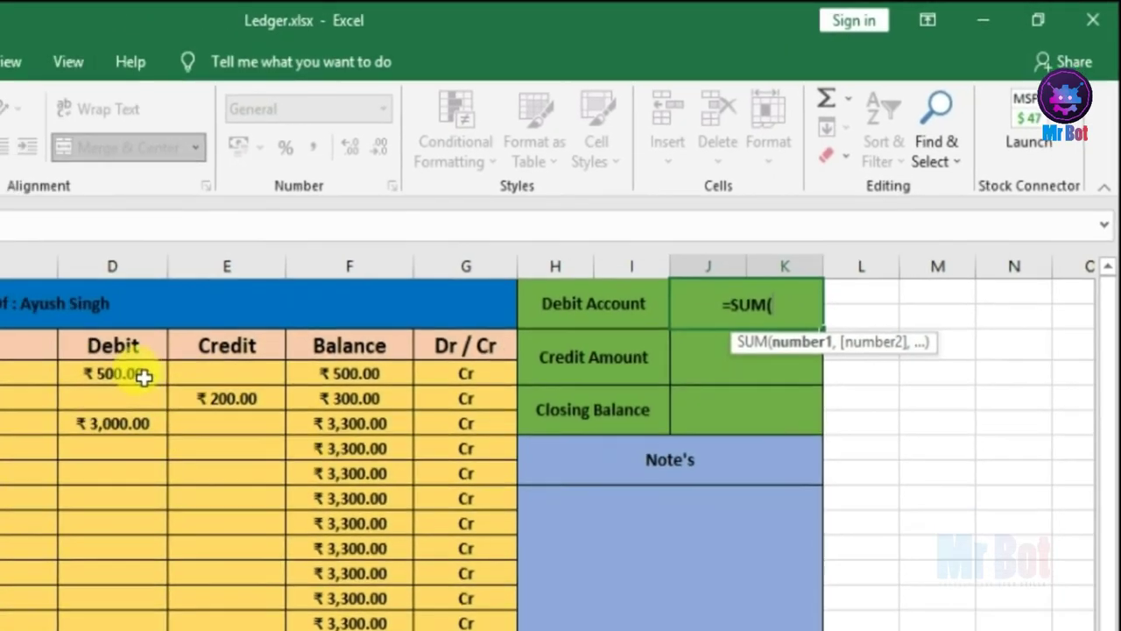
{"action": "mouse_move", "coordinate": [143, 376]}
{"action": "left_mouse_down"}
{"action": "mouse_move", "coordinate": [383, 523]}
{"action": "mouse_move", "coordinate": [383, 577]}
{"action": "left_mouse_up"}
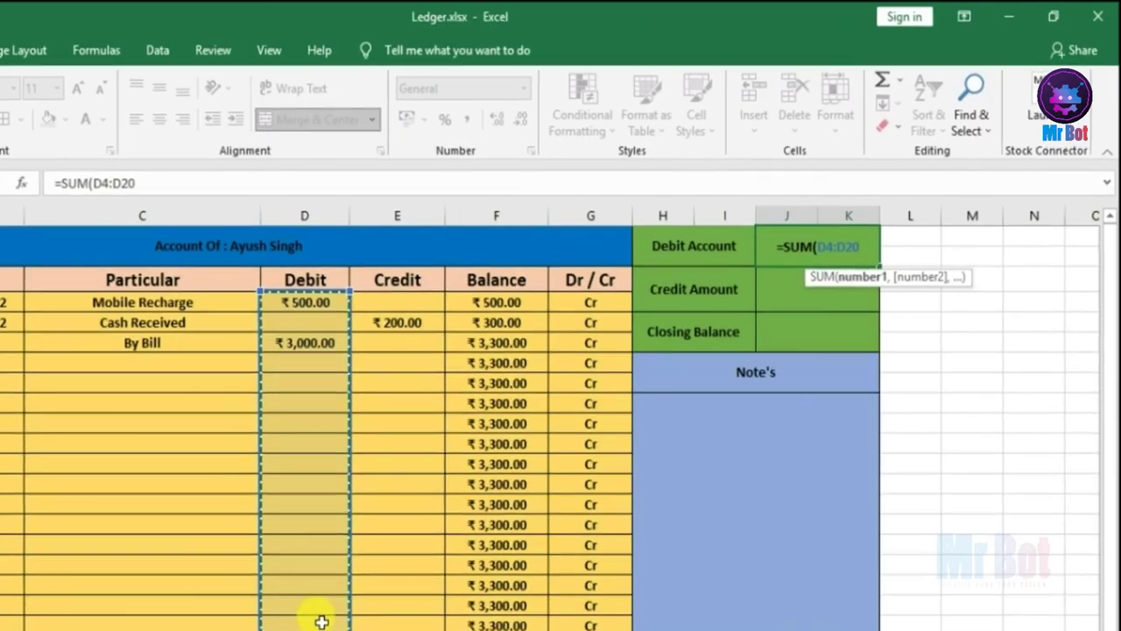
{"action": "key", "text": "Return"}
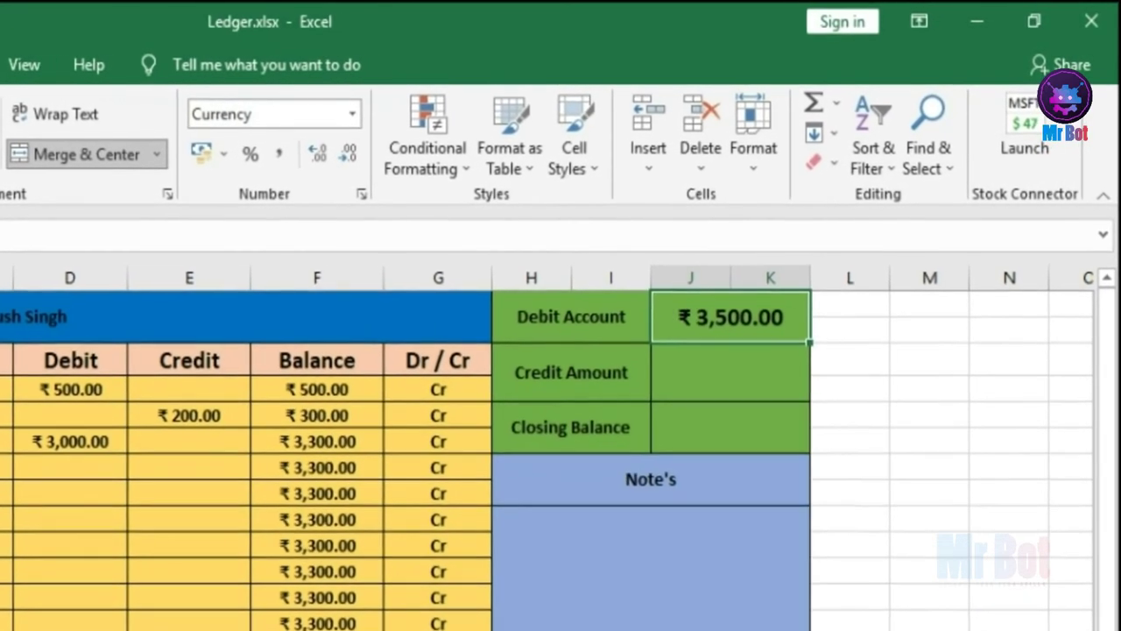
Total the Credit column with SUM in the Credit Amount cell, giving ₹ 200.00
{"action": "left_click", "coordinate": [734, 400]}
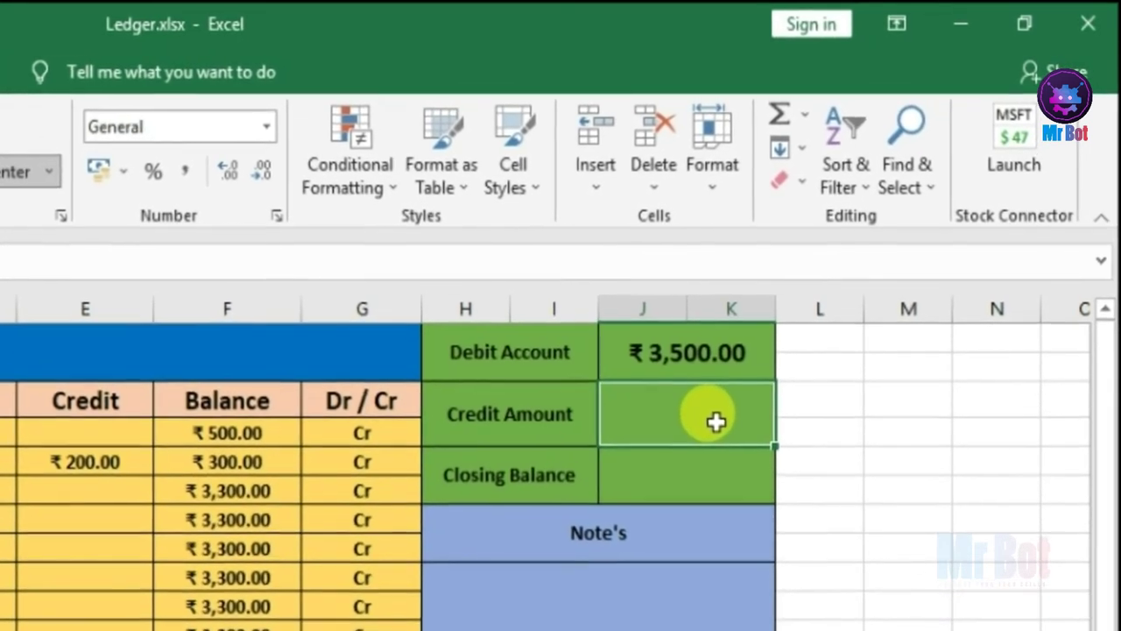
{"action": "type", "text": "="}
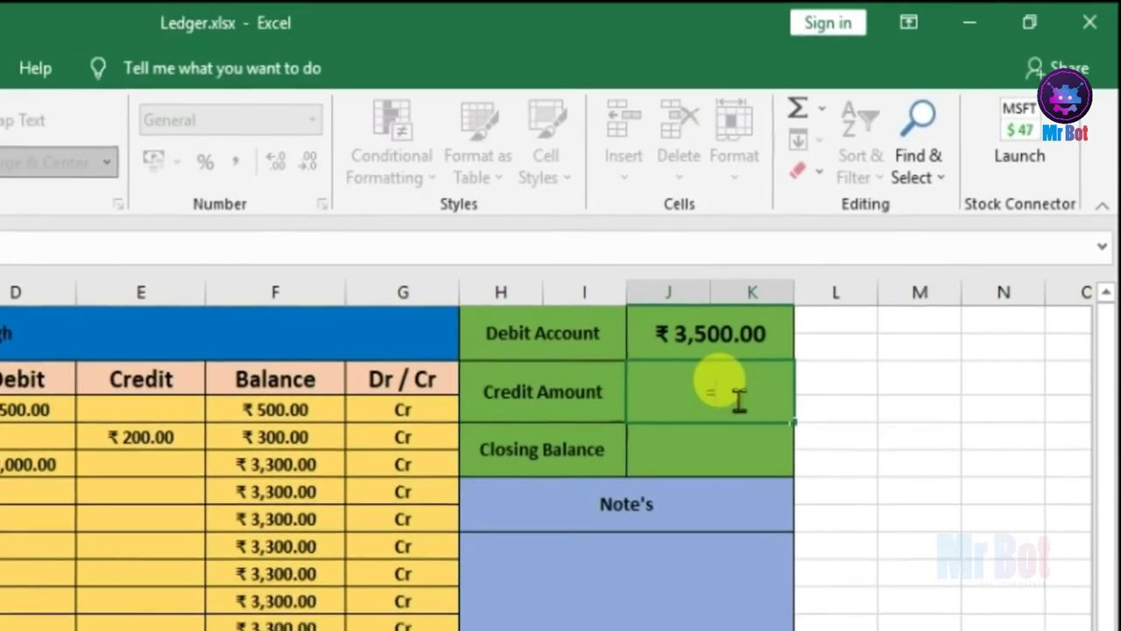
{"action": "type", "text": "su"}
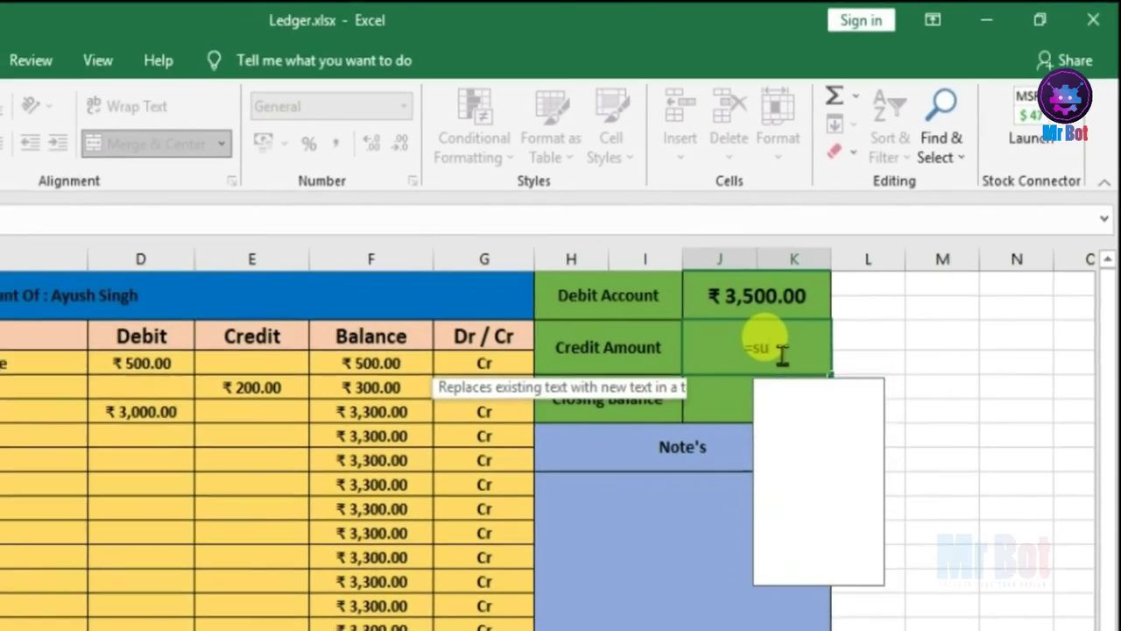
{"action": "type", "text": "m"}
{"action": "key", "text": "Tab"}
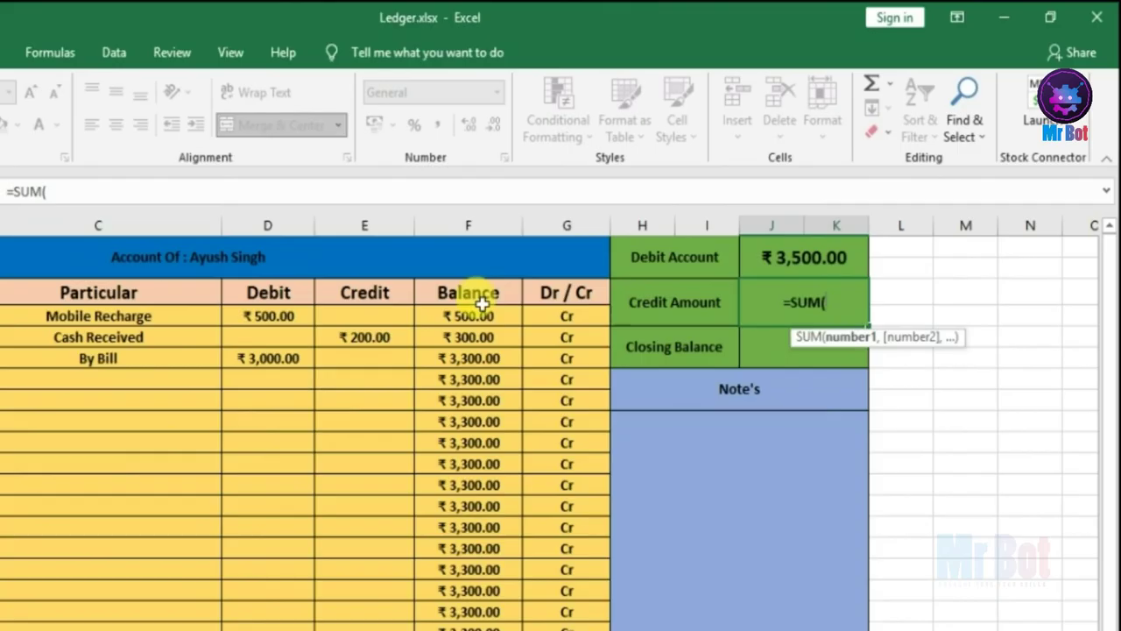
{"action": "mouse_move", "coordinate": [365, 318]}
{"action": "left_mouse_down"}
{"action": "mouse_move", "coordinate": [387, 613]}
{"action": "mouse_move", "coordinate": [412, 628]}
{"action": "left_mouse_up"}
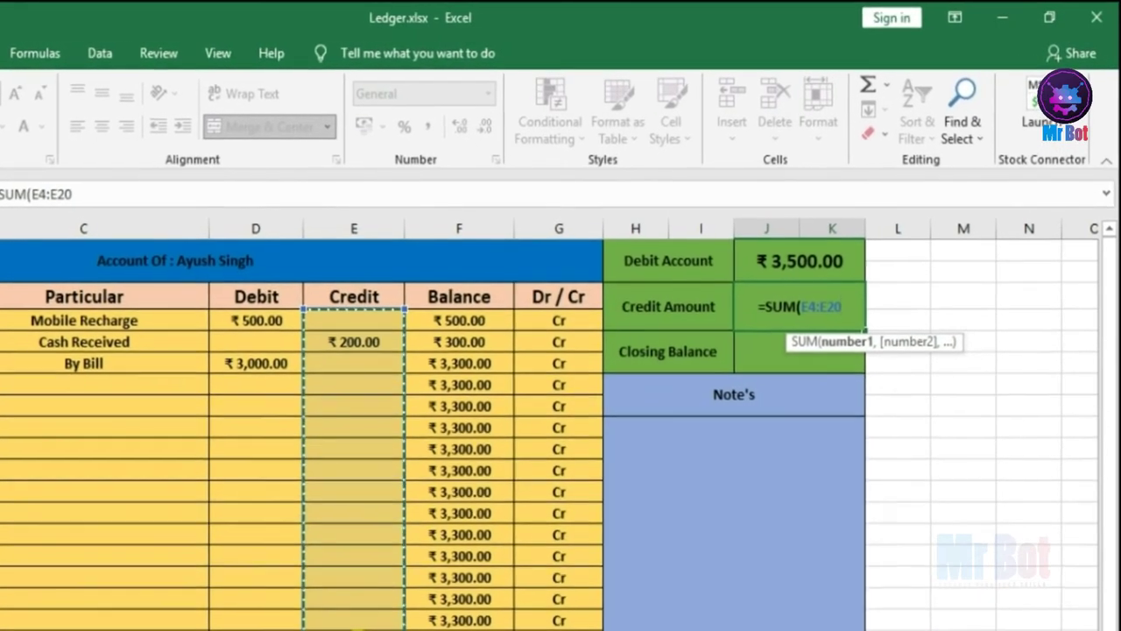
{"action": "key", "text": "Return"}
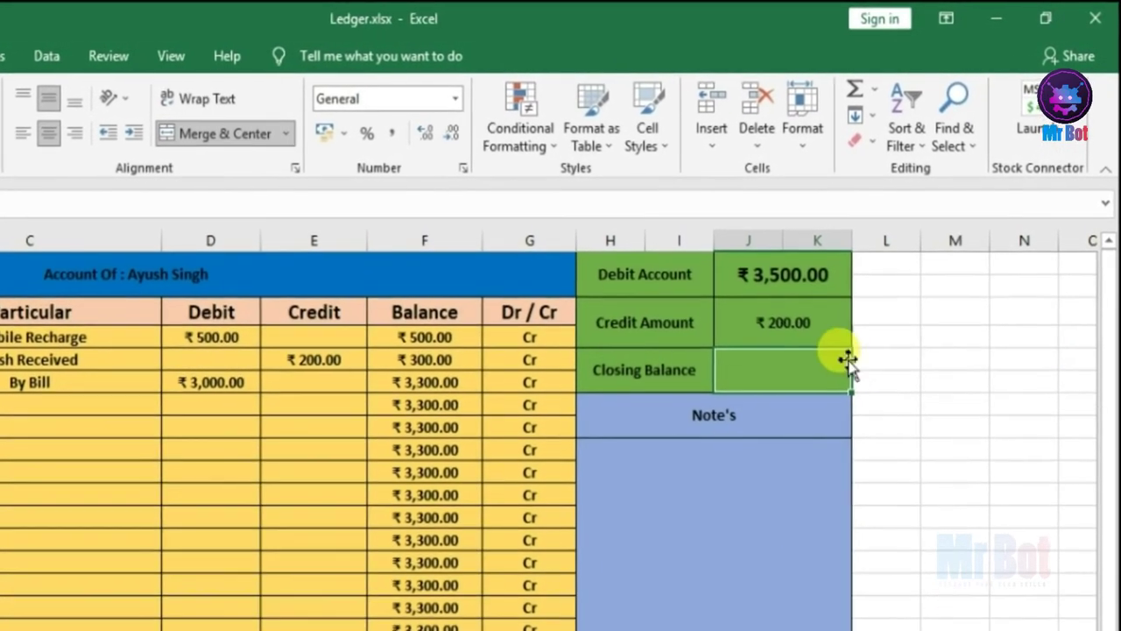
Enlarge the Credit Amount font to match the Debit Account figure
{"action": "left_click", "coordinate": [771, 322]}
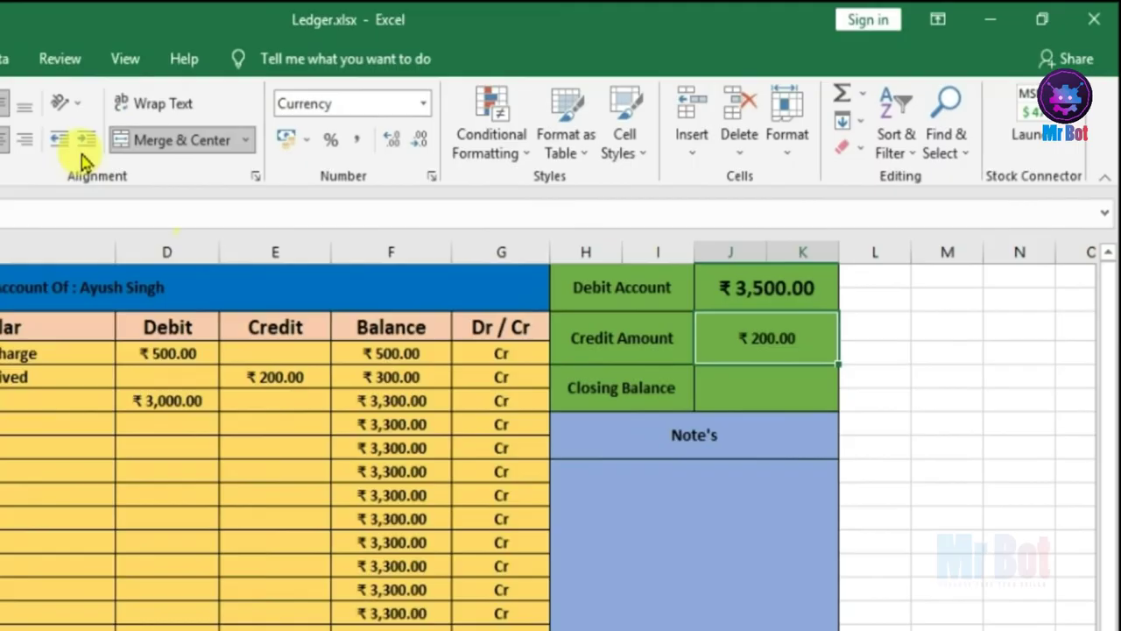
{"action": "key", "text": "ctrl+shift+period"}
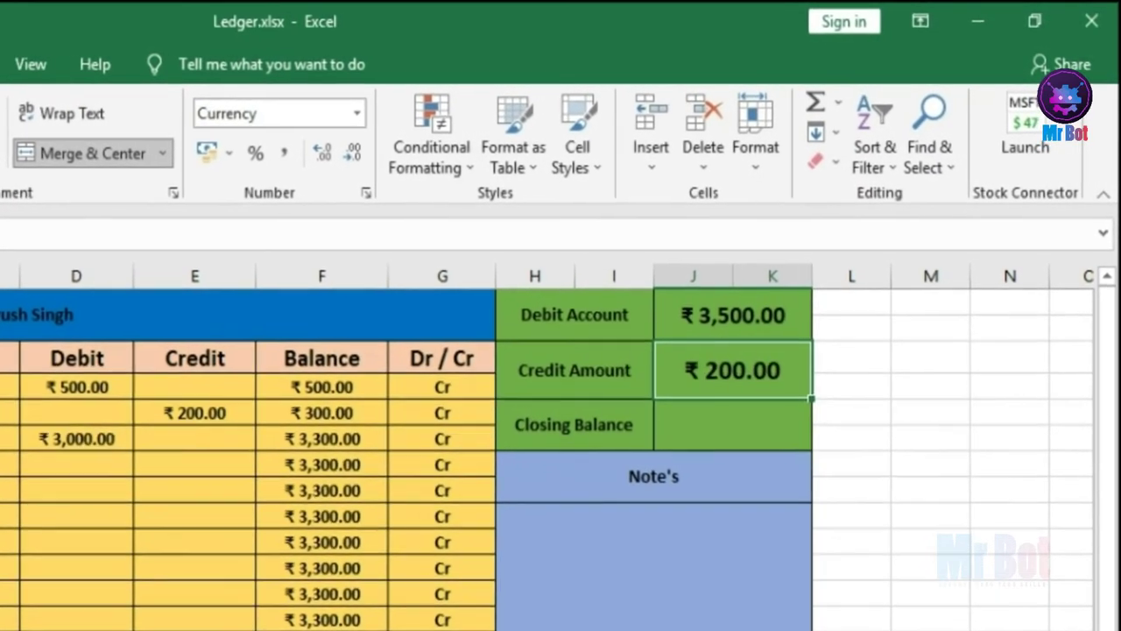
{"action": "left_click", "coordinate": [745, 433]}
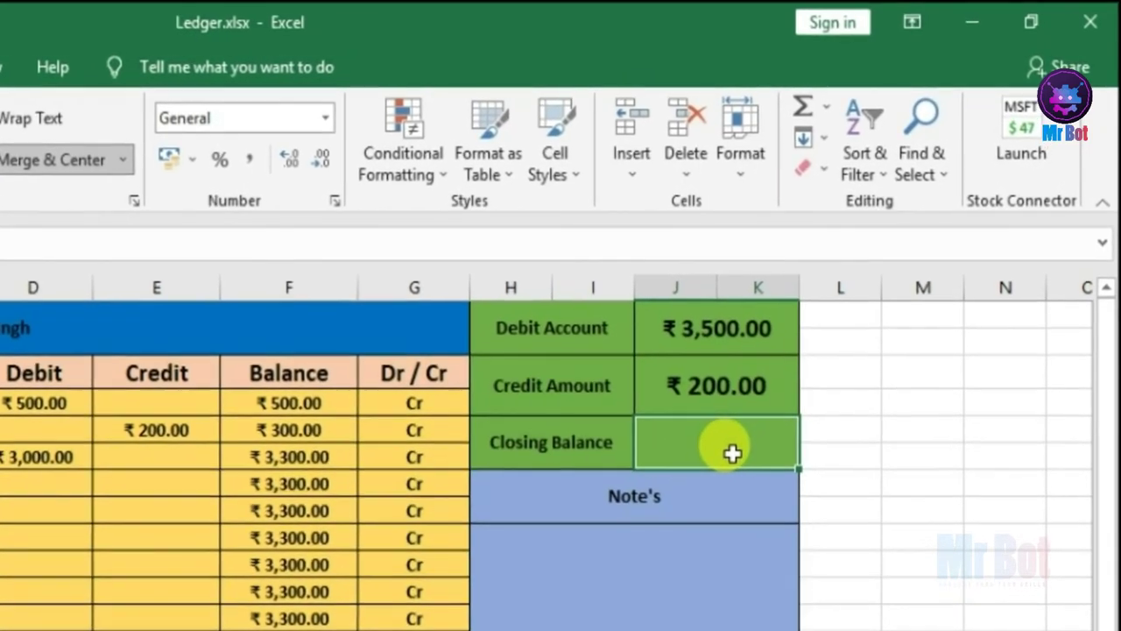
Enter =J1-J3 in the Closing Balance cell to show ₹ 3,300.00
{"action": "type", "text": "="}
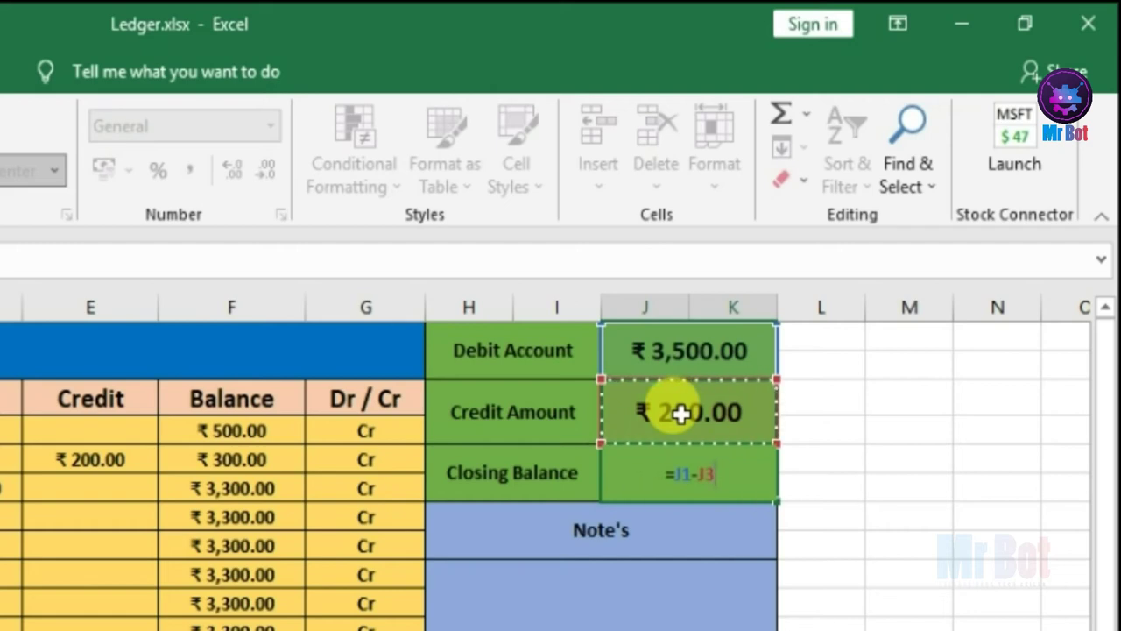
{"action": "key", "text": "Return"}
{"action": "left_click", "coordinate": [816, 508]}
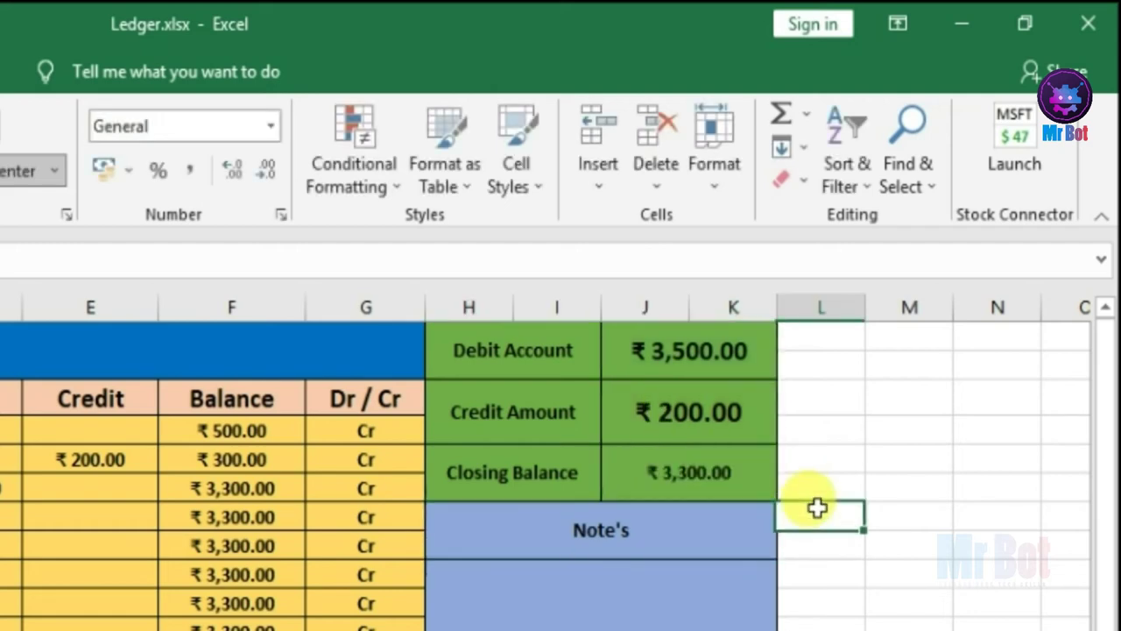
Make the Closing Balance value bold and a larger font size
{"action": "left_click", "coordinate": [682, 469]}
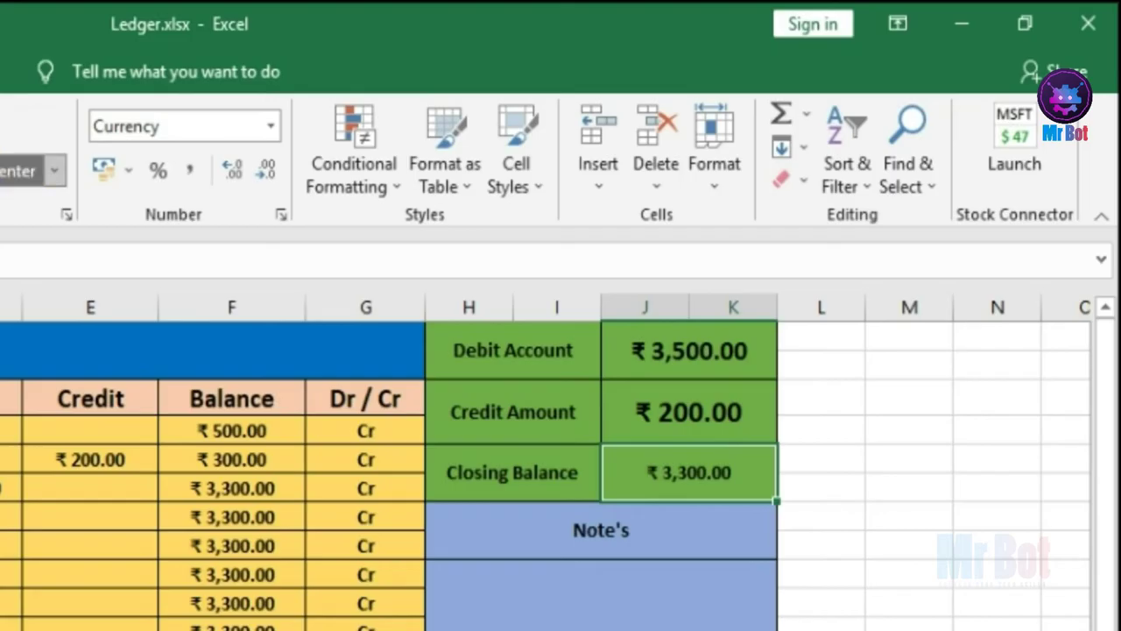
{"action": "key", "text": "ctrl+b"}
{"action": "key", "text": "ctrl+shift+period"}
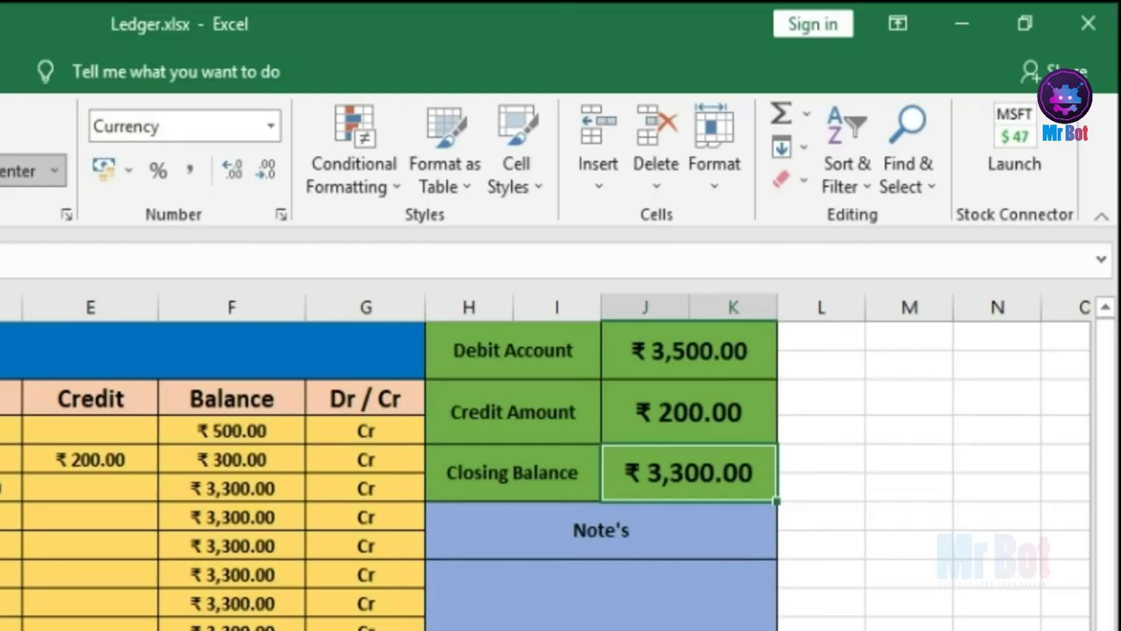
{"action": "left_click", "coordinate": [90, 622]}
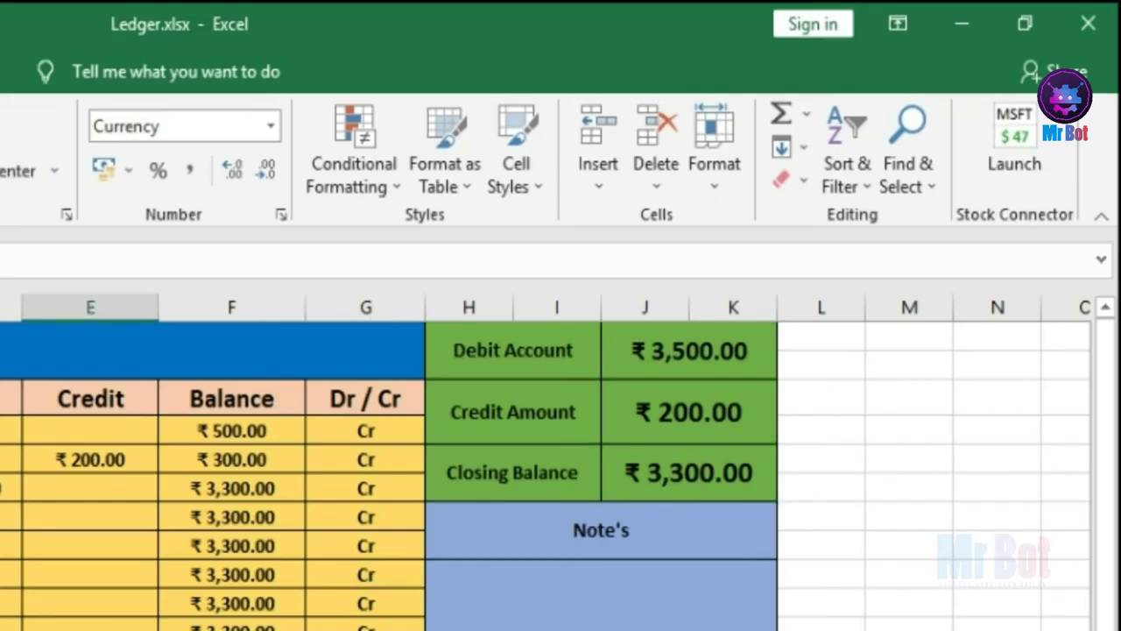
{"action": "left_click", "coordinate": [724, 538]}
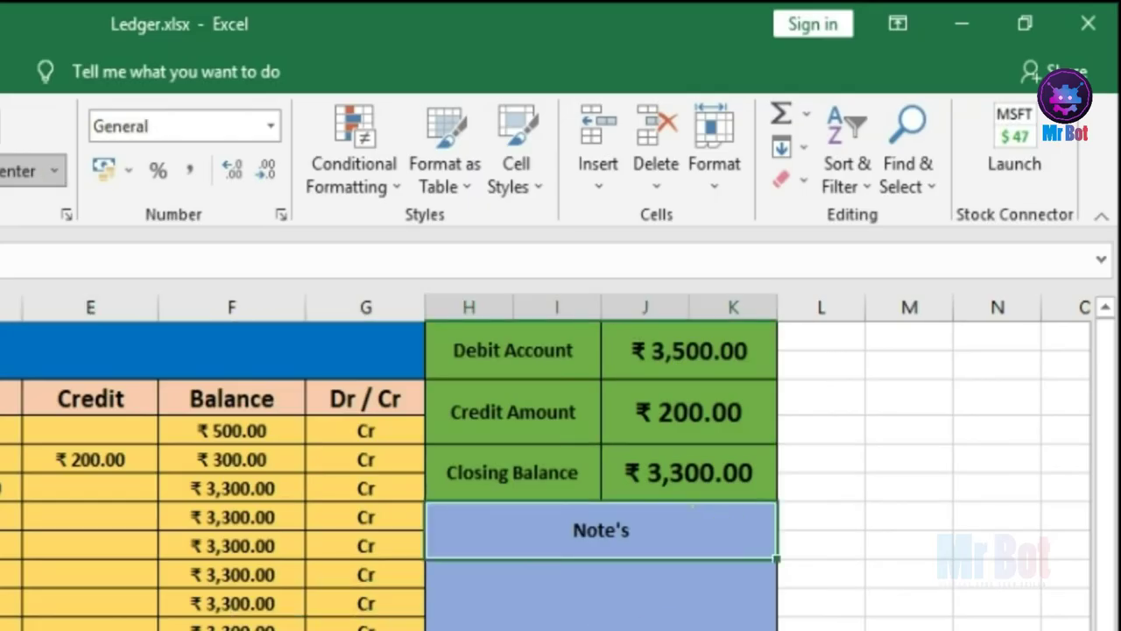
{"action": "left_click", "coordinate": [231, 624]}
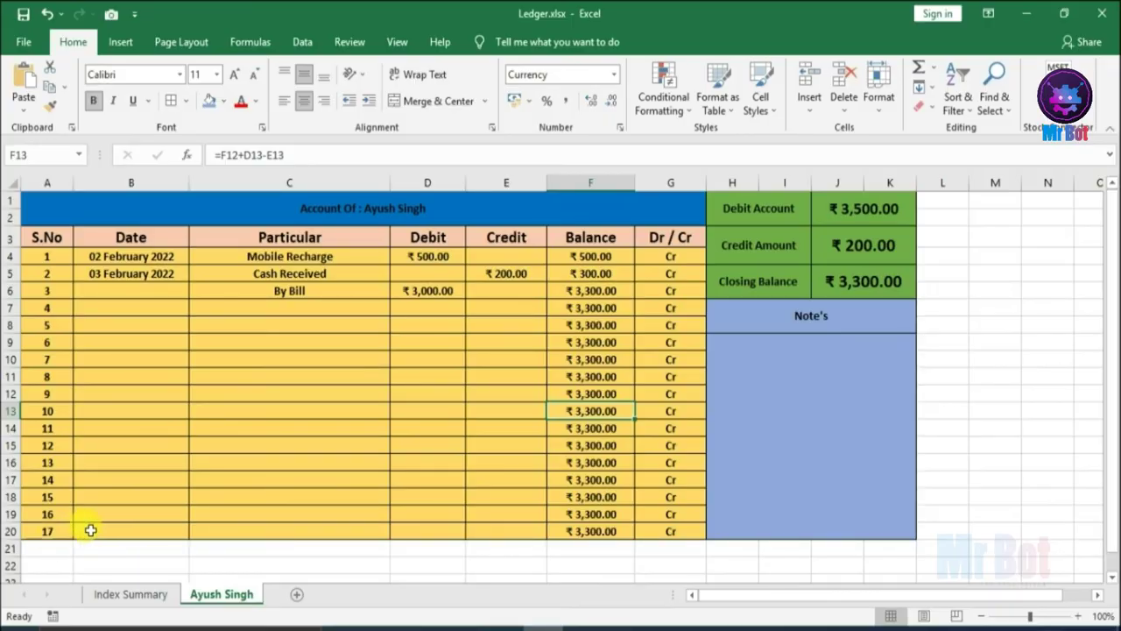
Enter serial number 18 below 17 in the ledger
{"action": "left_click", "coordinate": [91, 530]}
{"action": "left_click", "coordinate": [52, 544]}
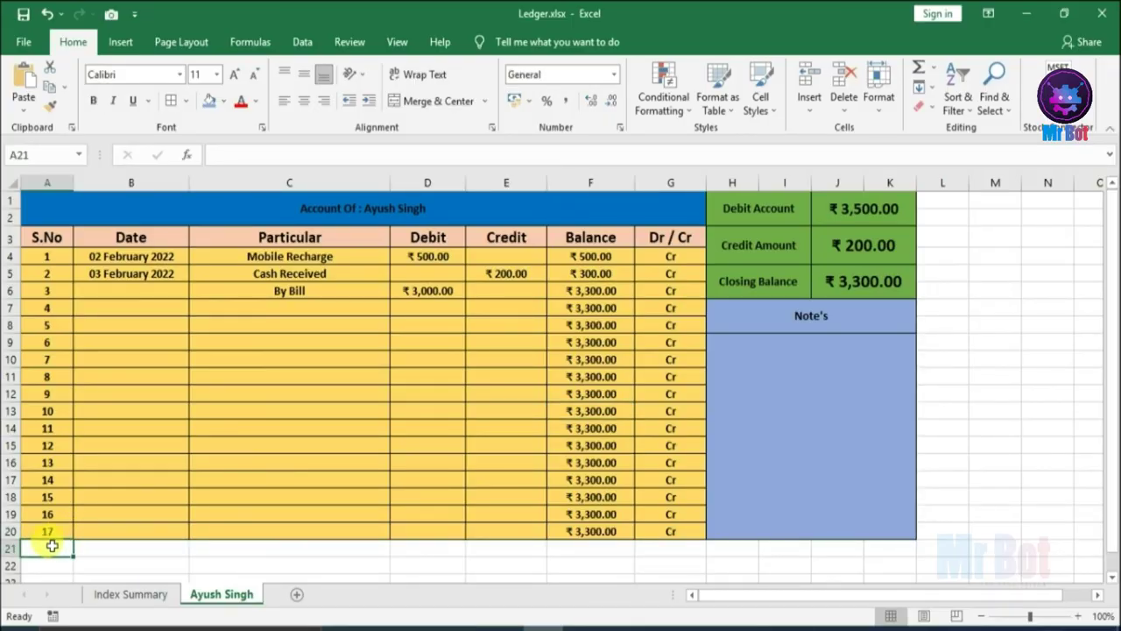
{"action": "type", "text": "18"}
{"action": "key", "text": "Return"}
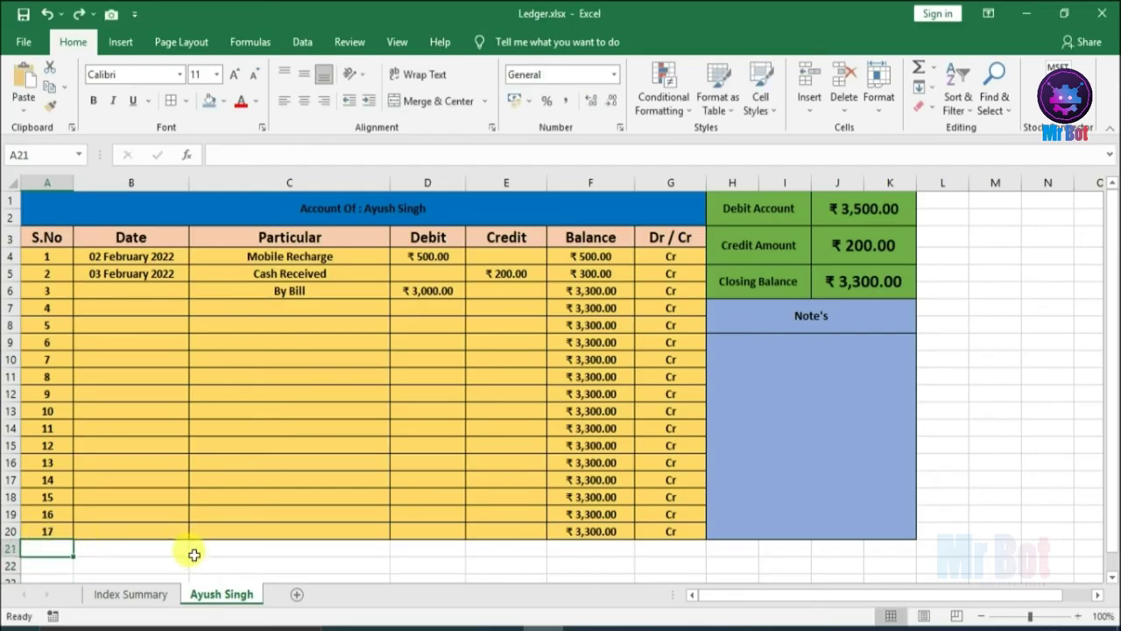
{"action": "left_click", "coordinate": [294, 452]}
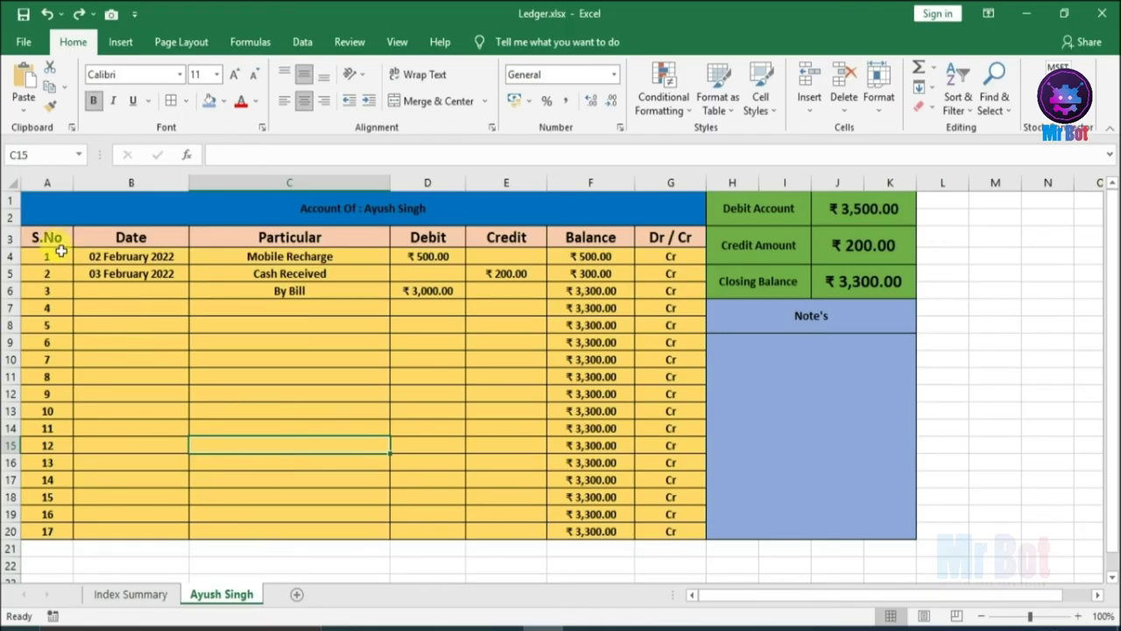
Convert the ledger range A3:G20 into a table with headers and clear its table style
{"action": "left_click_drag", "start_coordinate": [43, 236], "coordinate": [668, 531]}
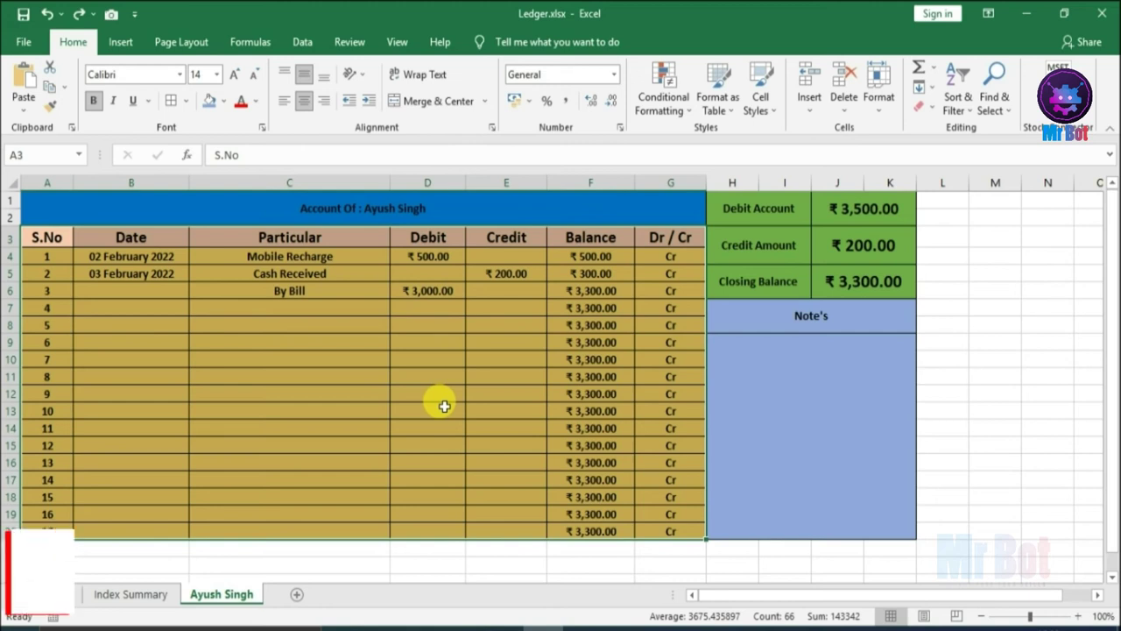
{"action": "key", "text": "ctrl+t"}
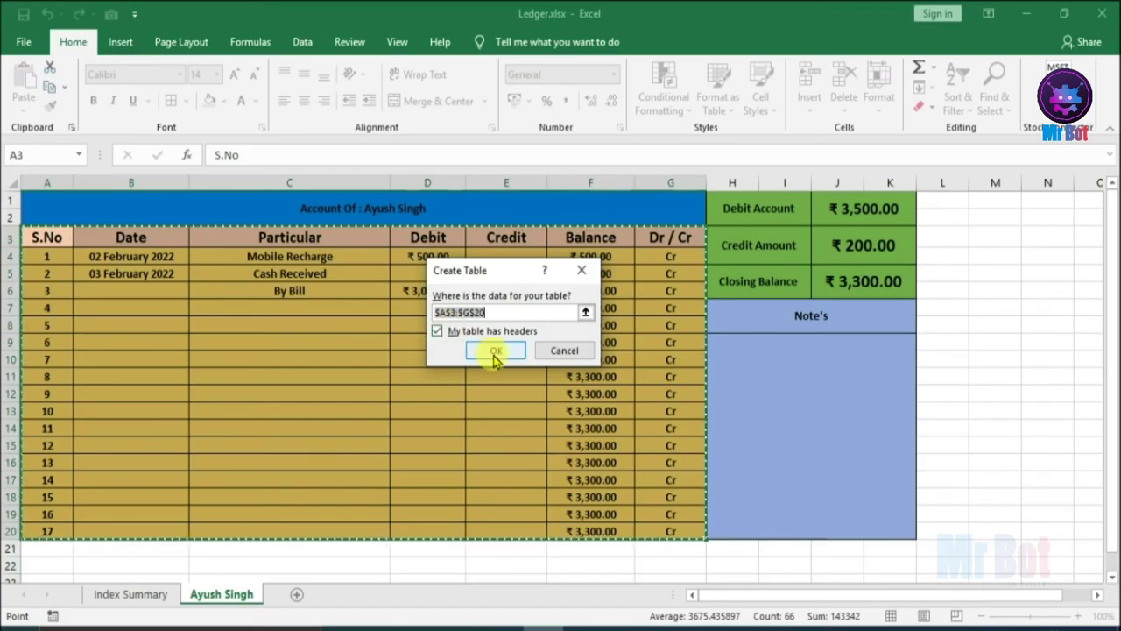
{"action": "left_click", "coordinate": [495, 351]}
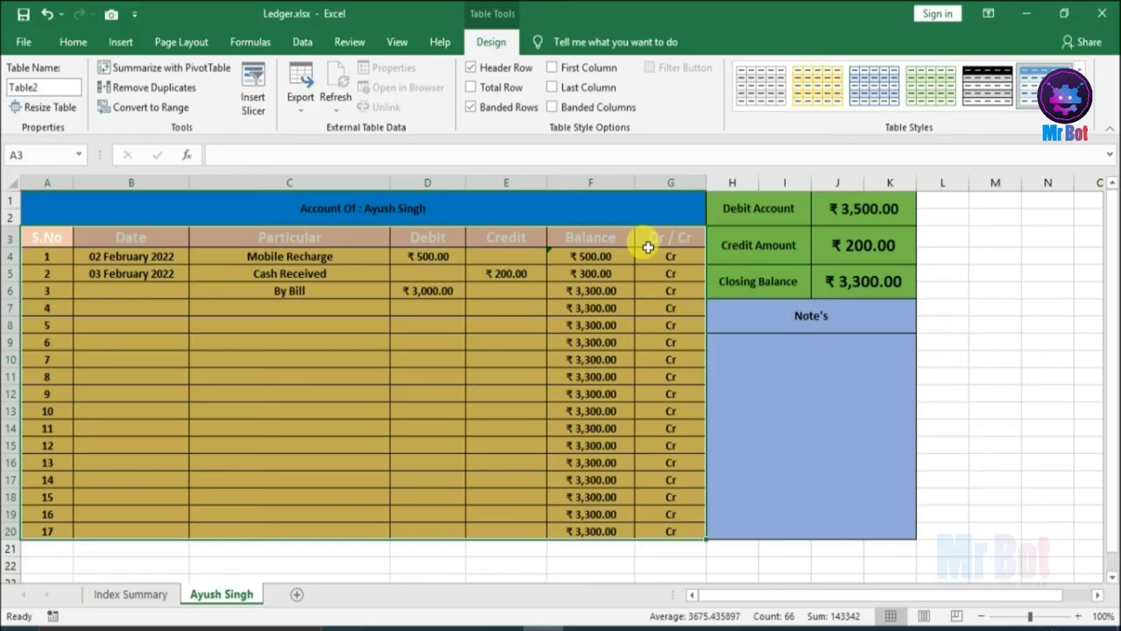
{"action": "left_click", "coordinate": [1086, 107]}
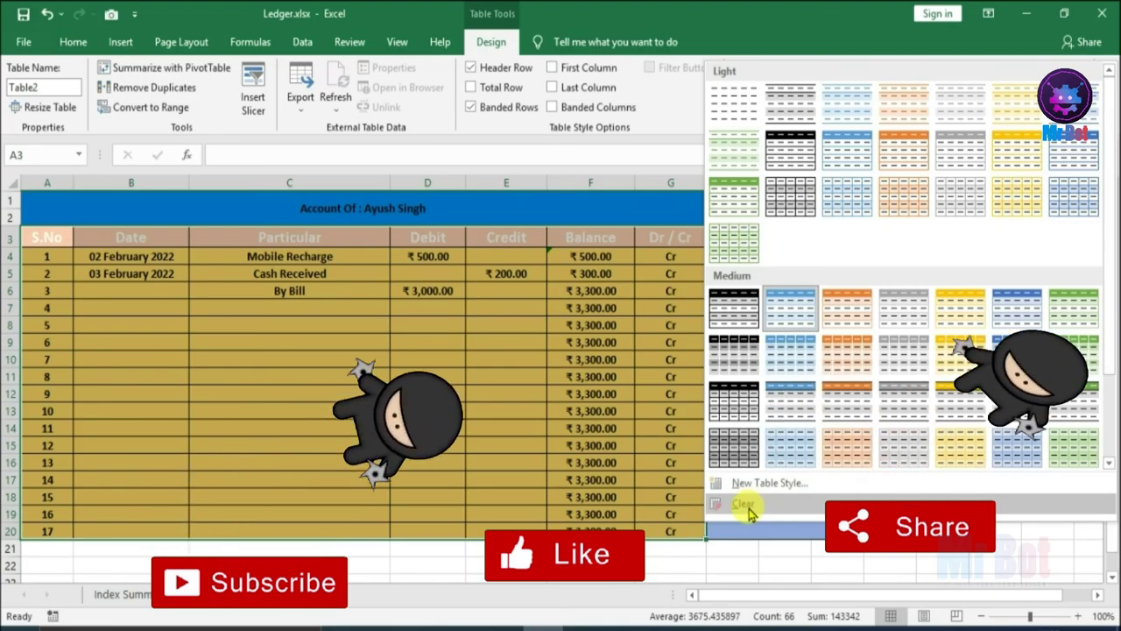
{"action": "left_click", "coordinate": [960, 447]}
Enter serial number 18 in A21 so the table extends to row 21
{"action": "left_click", "coordinate": [500, 426]}
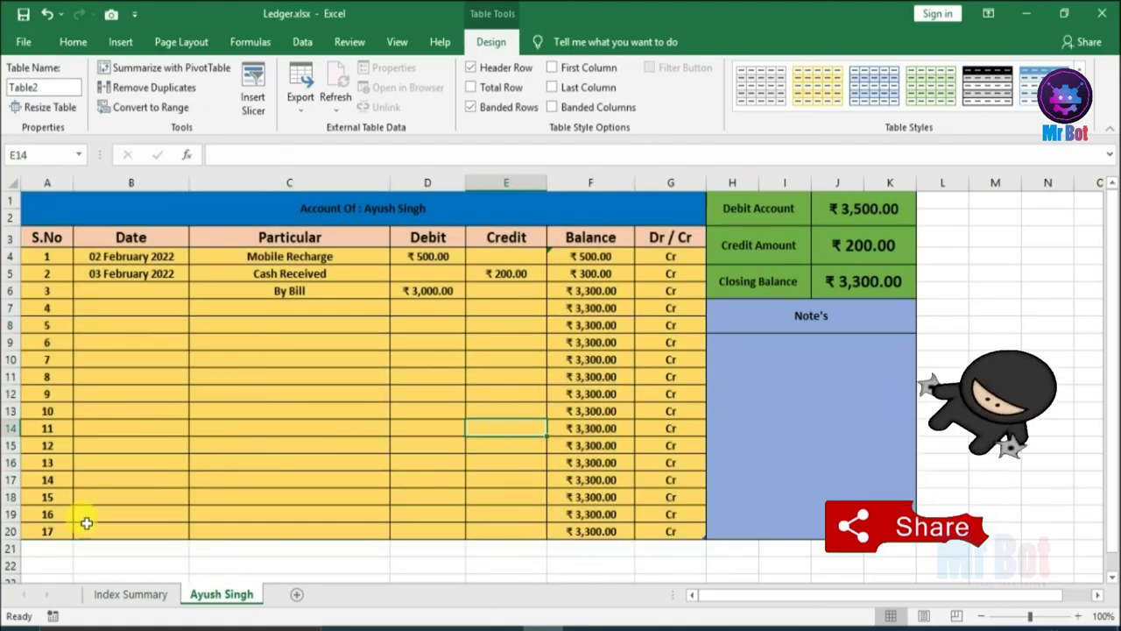
{"action": "left_click", "coordinate": [51, 547]}
{"action": "type", "text": "18"}
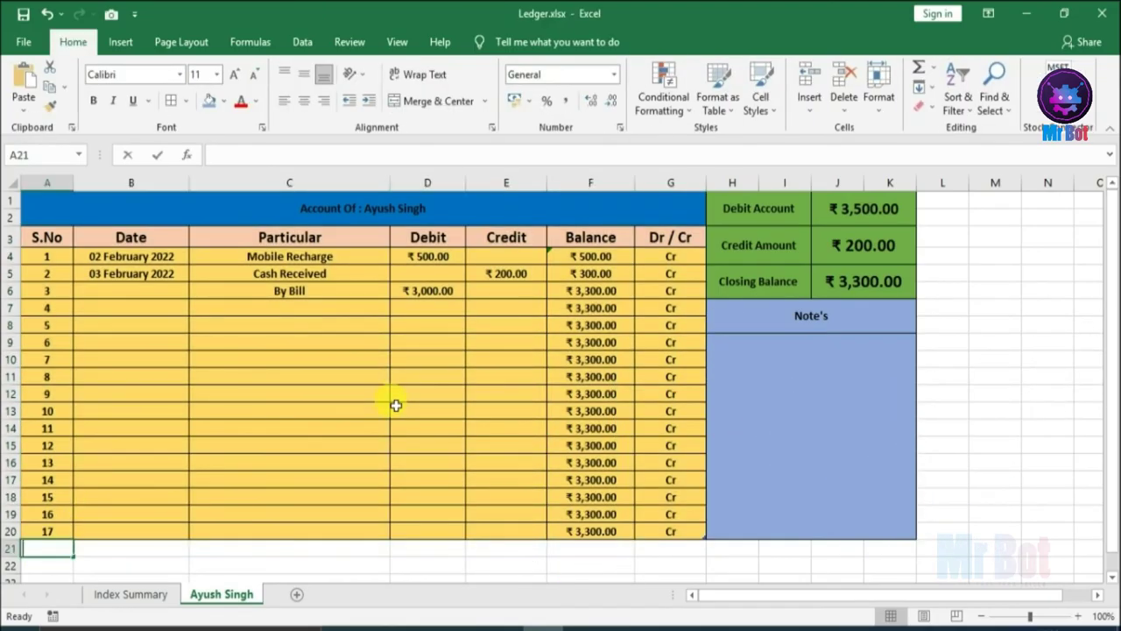
{"action": "key", "text": "Return"}
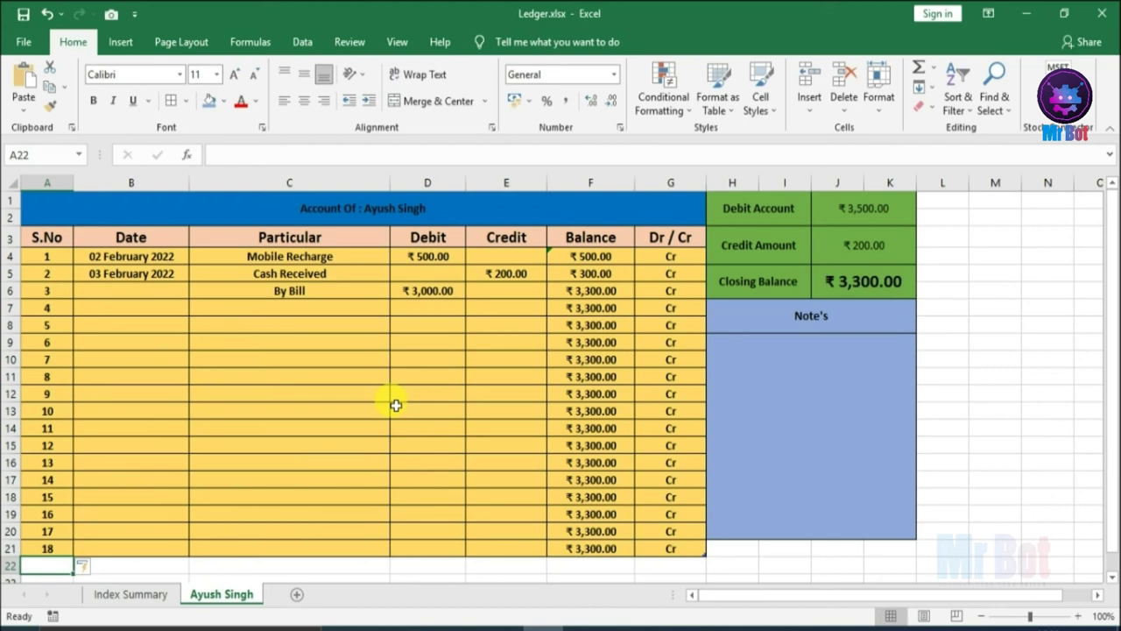
Enter the 'Click Me !' label in cell H4 of the Index Summary sheet
{"action": "left_click", "coordinate": [145, 600]}
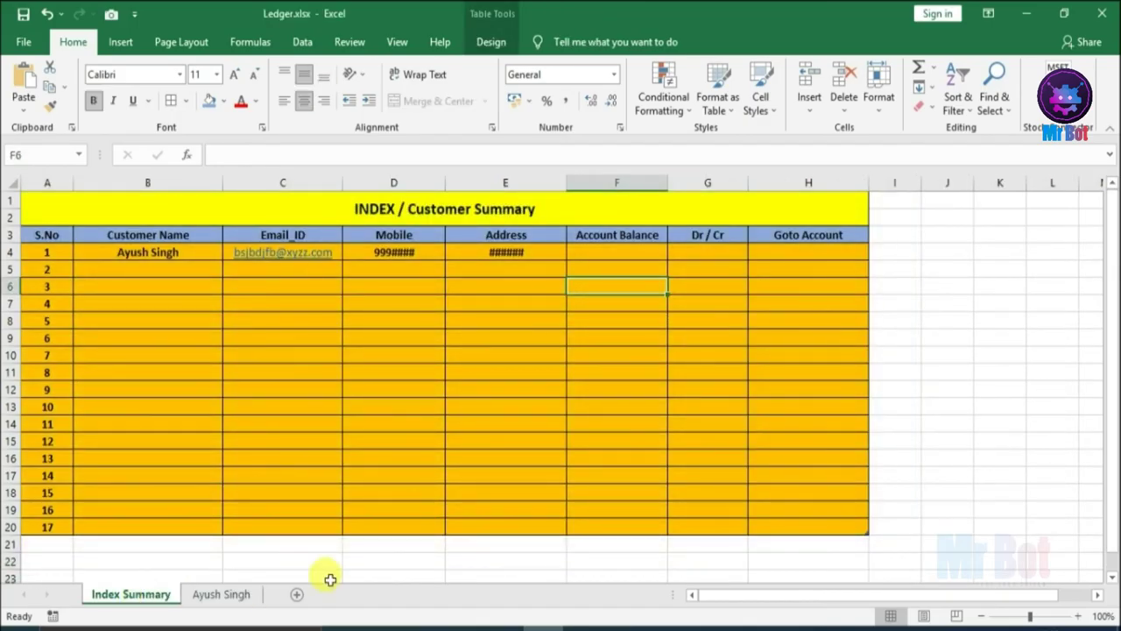
{"action": "left_click", "coordinate": [802, 252]}
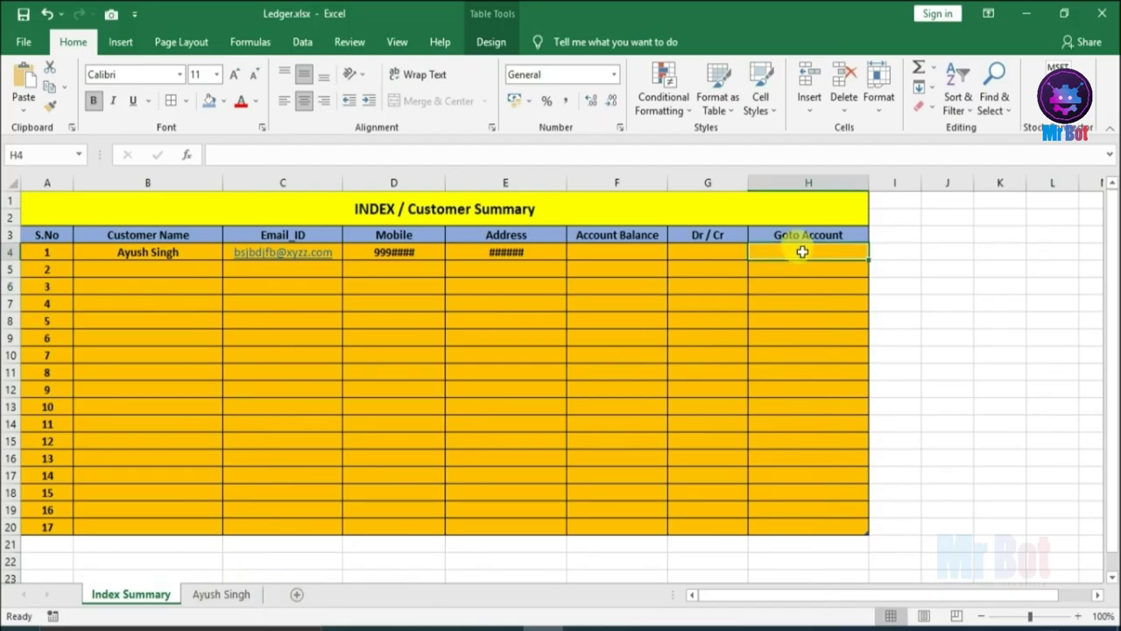
{"action": "type", "text": "Click Me"}
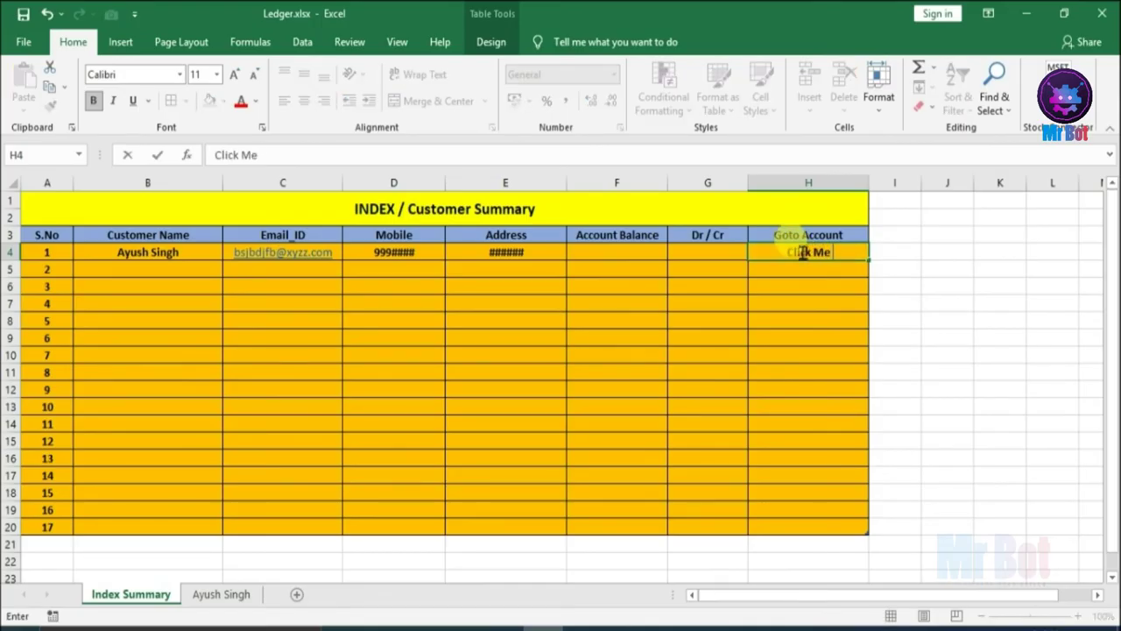
{"action": "key", "text": "Return"}
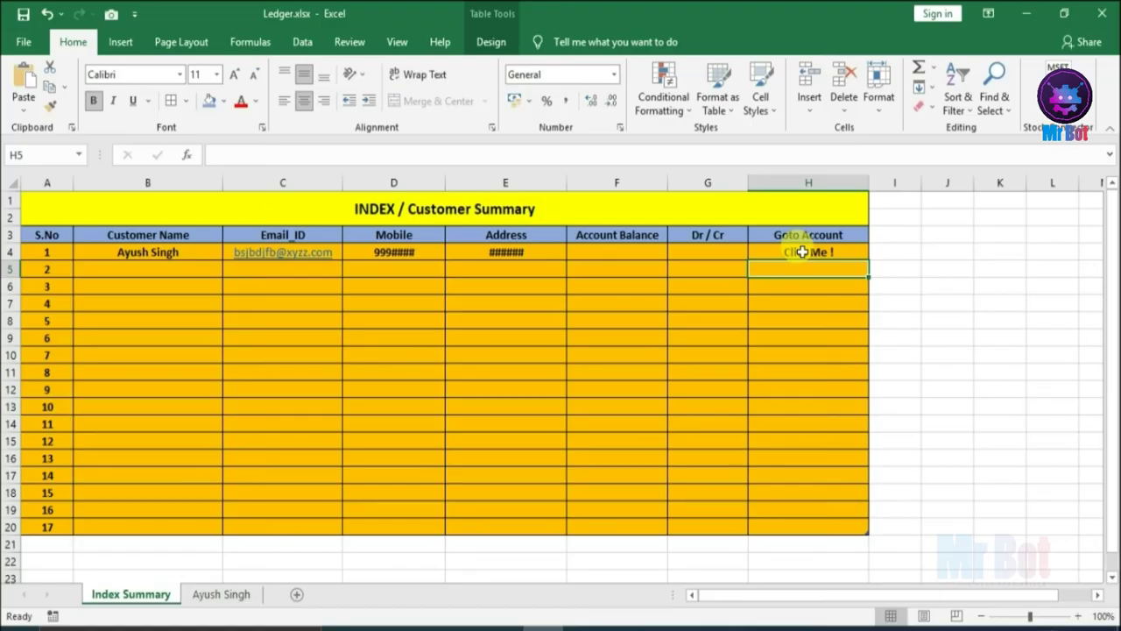
{"action": "left_click", "coordinate": [802, 251]}
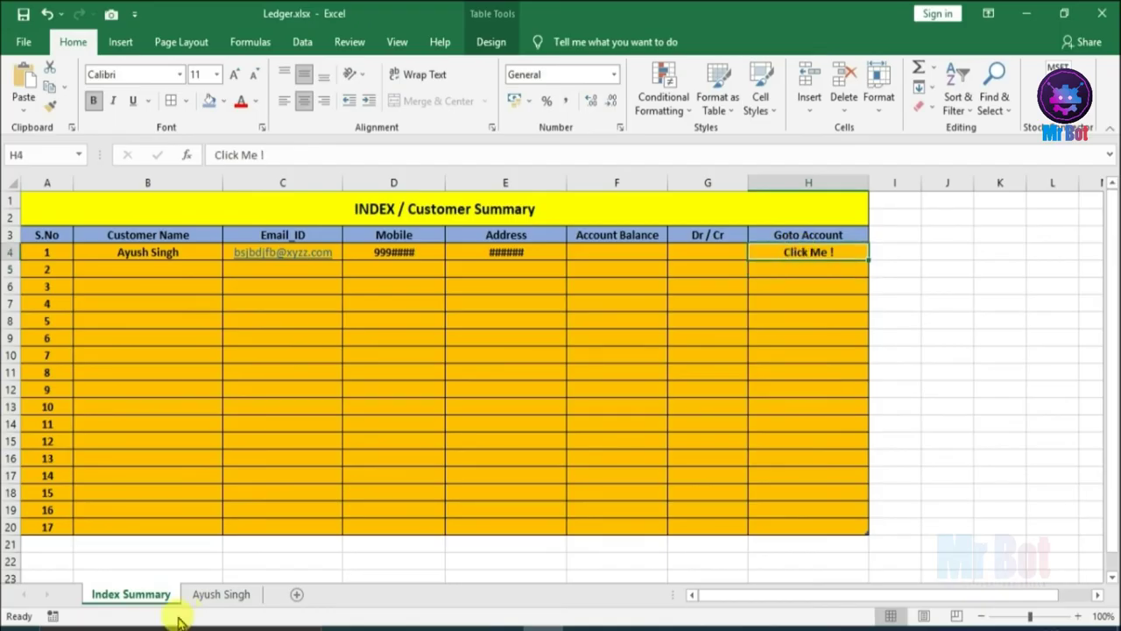
{"action": "left_click", "coordinate": [210, 598]}
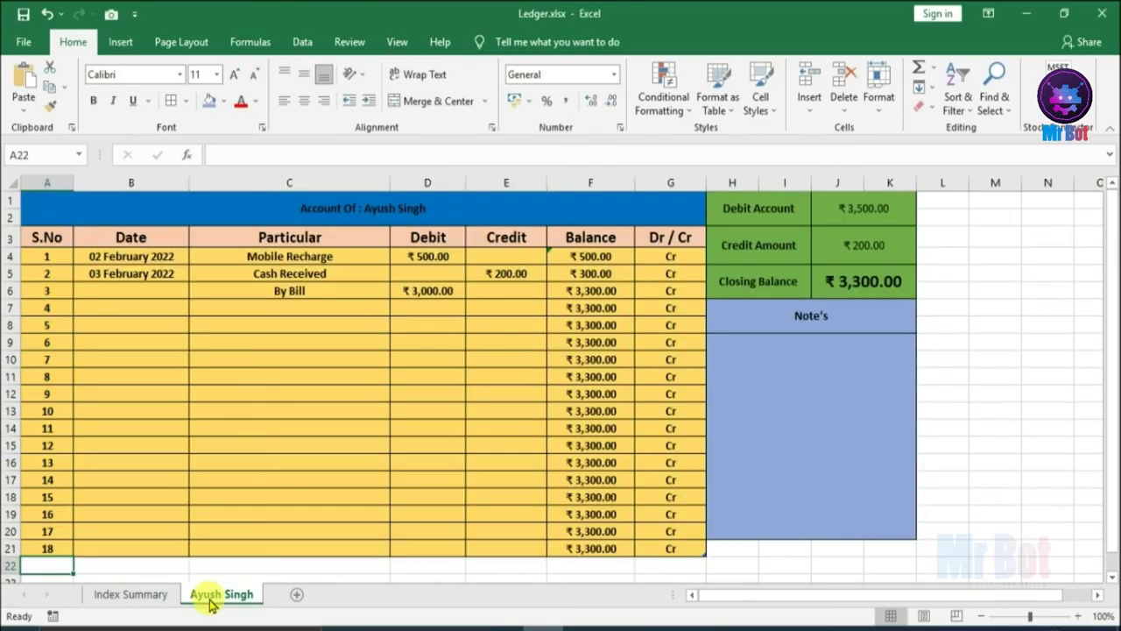
{"action": "left_click", "coordinate": [132, 595]}
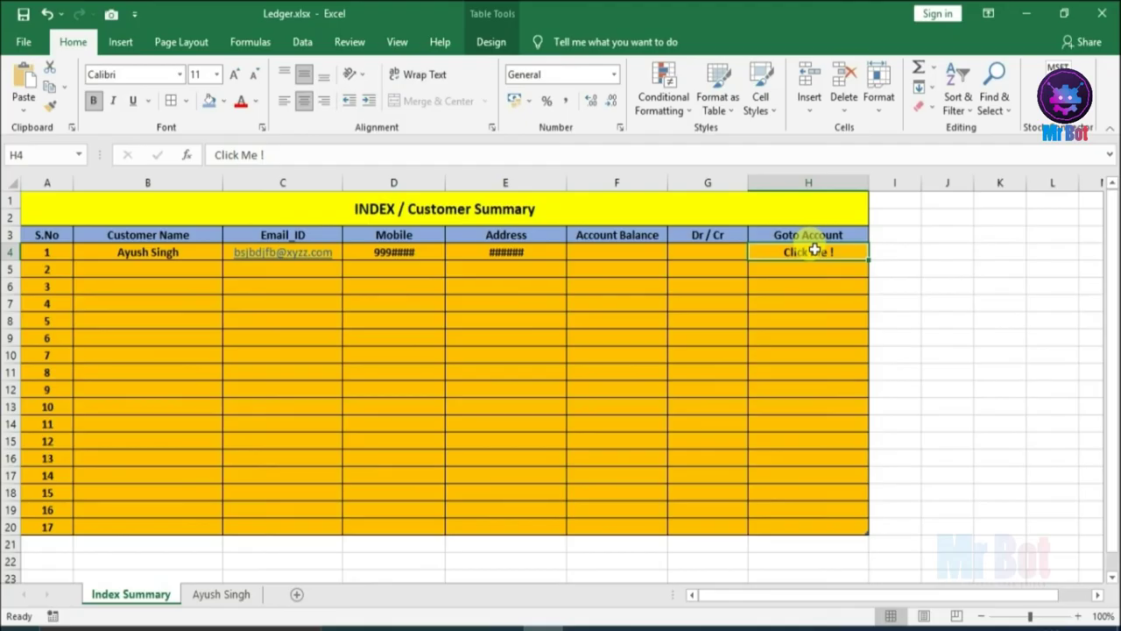
Hyperlink H4 to the first customer's ledger sheet in this workbook and follow the link
{"action": "right_click", "coordinate": [831, 251]}
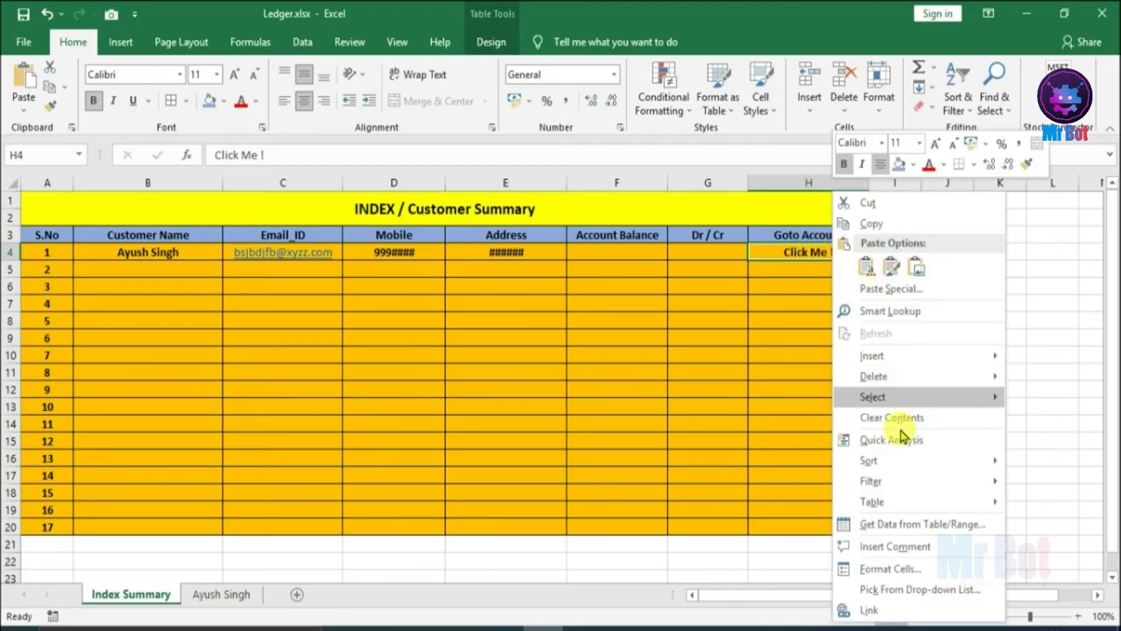
{"action": "left_click", "coordinate": [878, 613]}
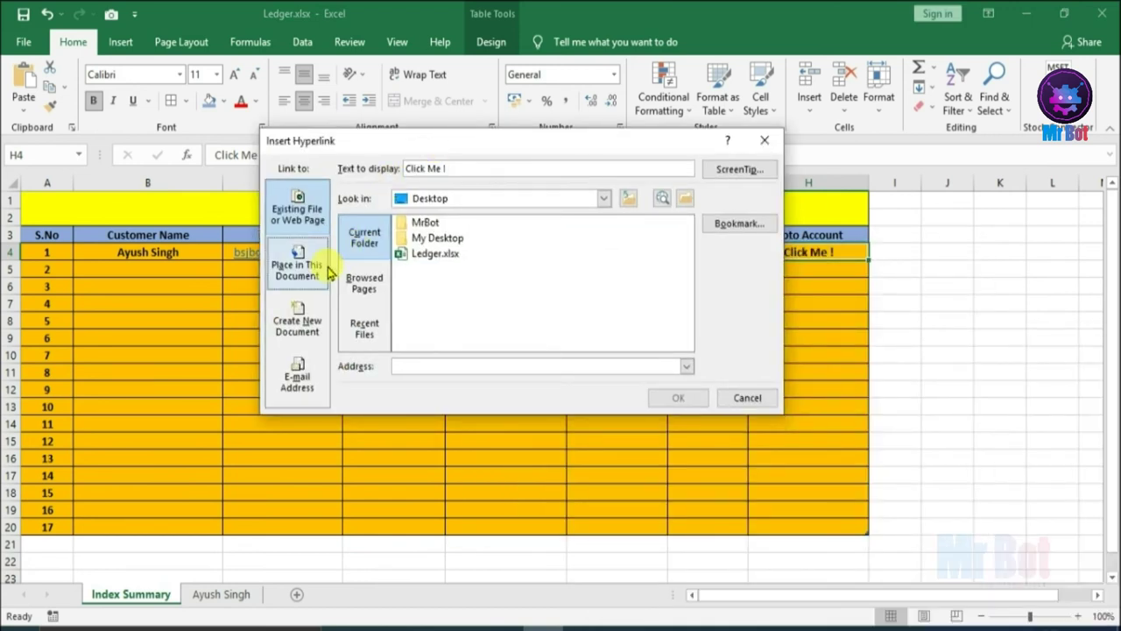
{"action": "left_click", "coordinate": [298, 279]}
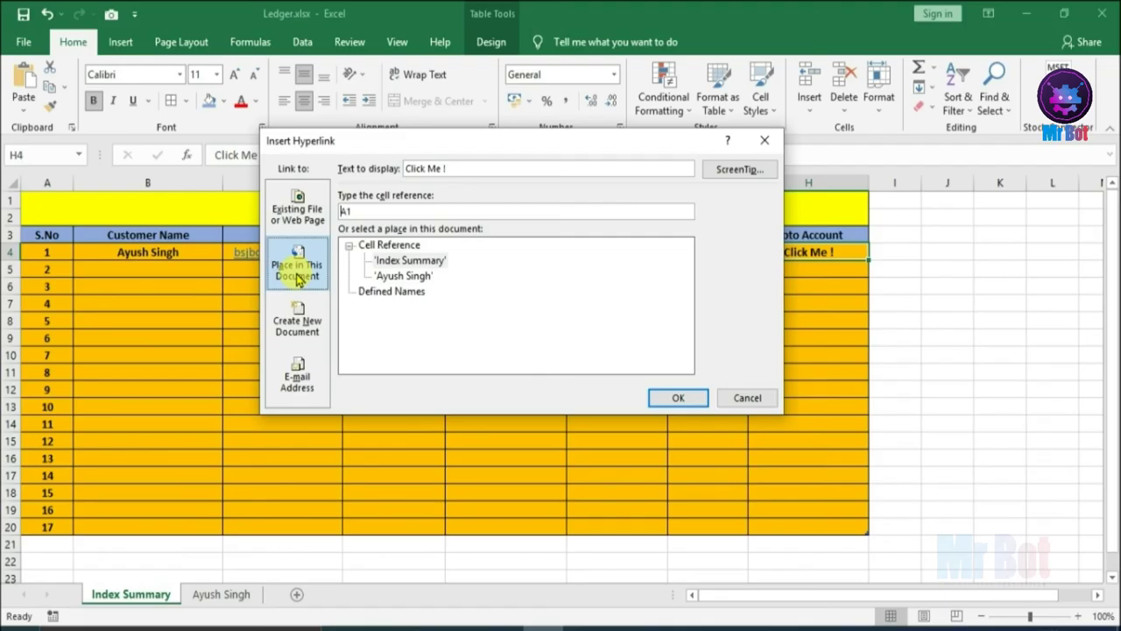
{"action": "left_click", "coordinate": [411, 276]}
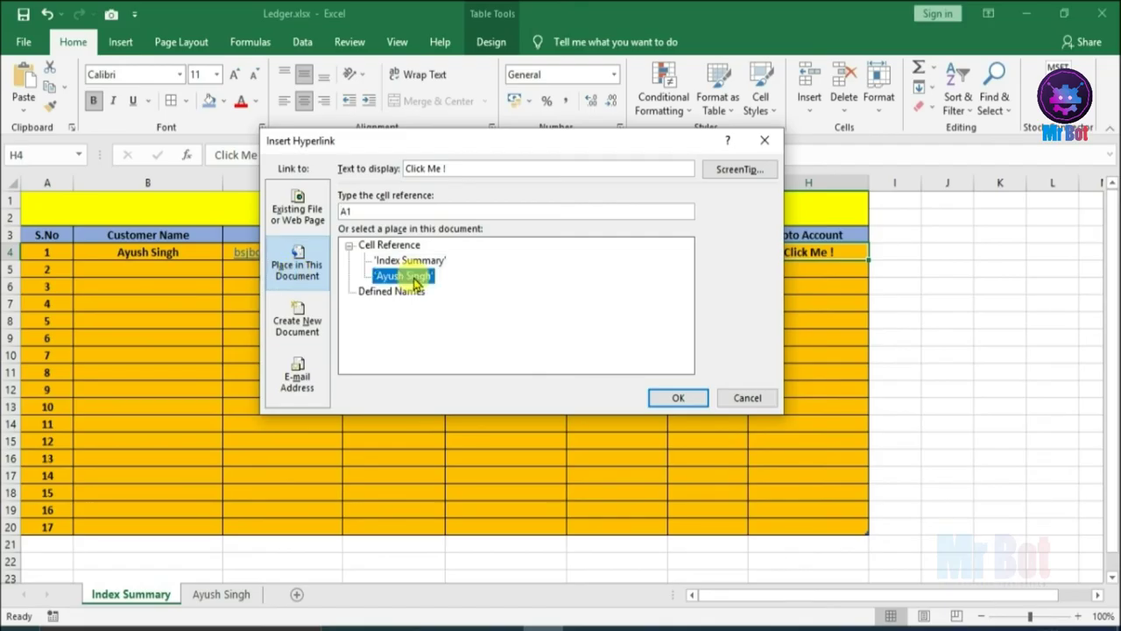
{"action": "left_click", "coordinate": [679, 399]}
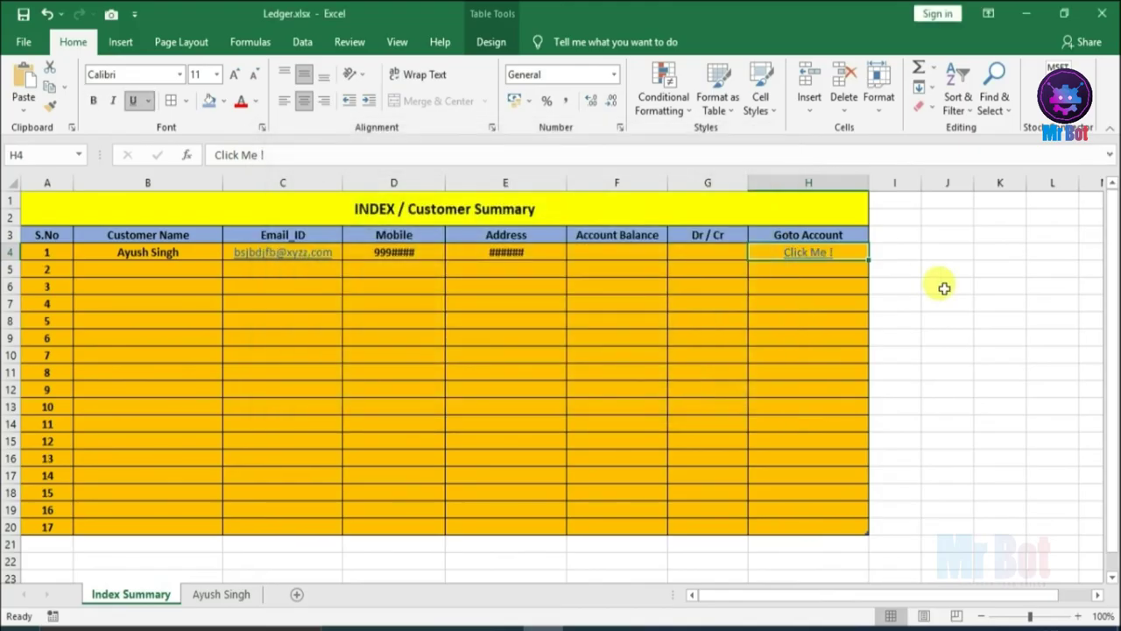
{"action": "left_click", "coordinate": [811, 256]}
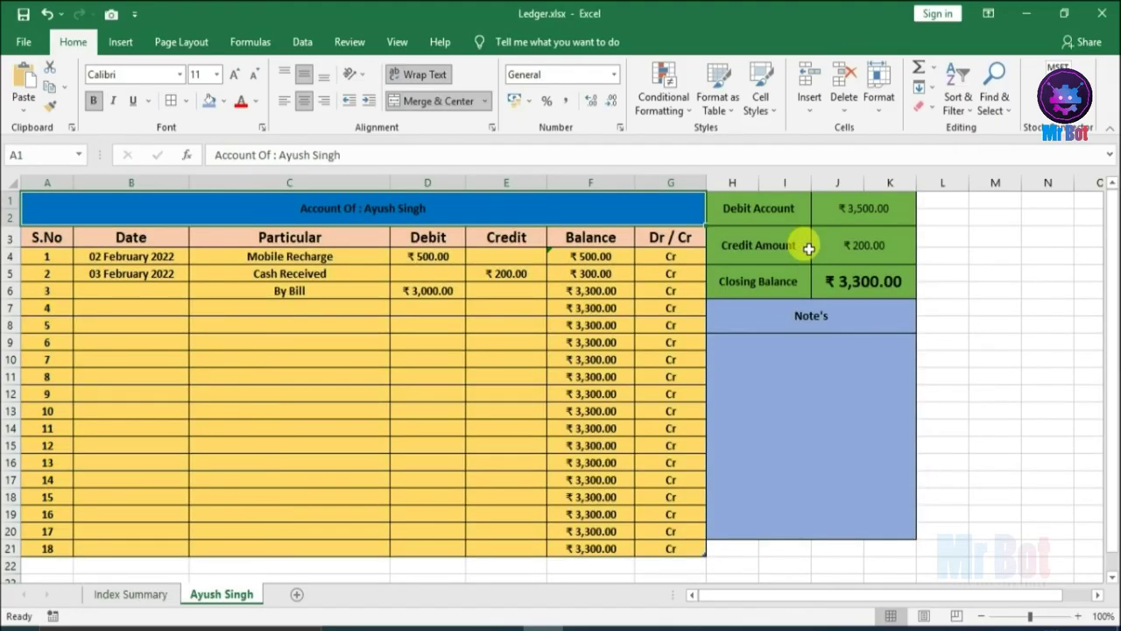
{"action": "left_click", "coordinate": [646, 311]}
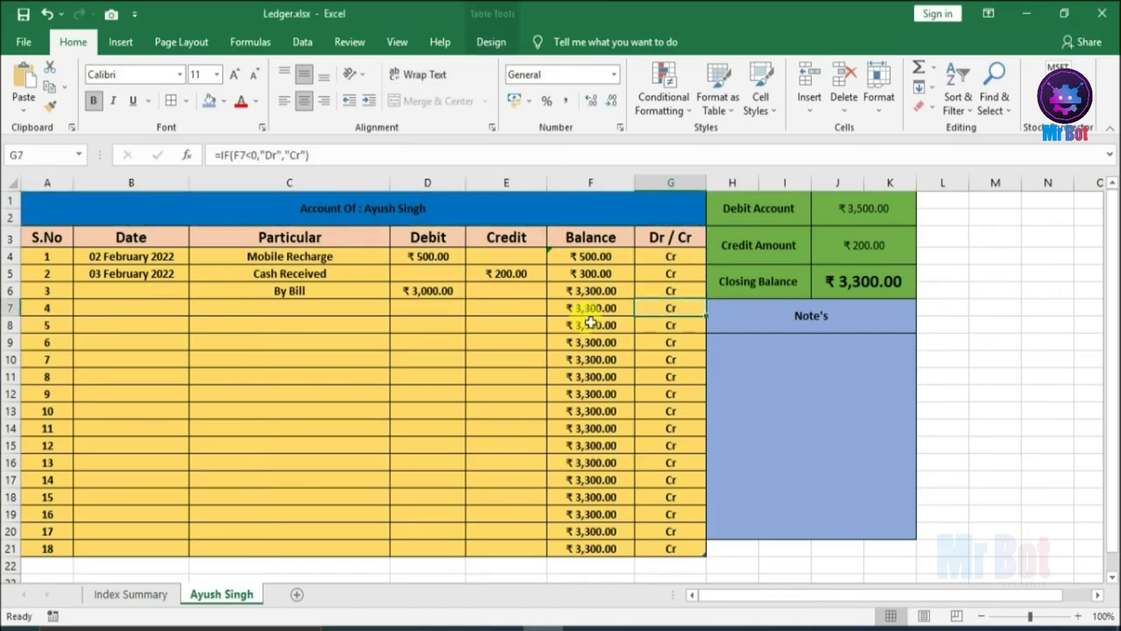
{"action": "left_click", "coordinate": [371, 352]}
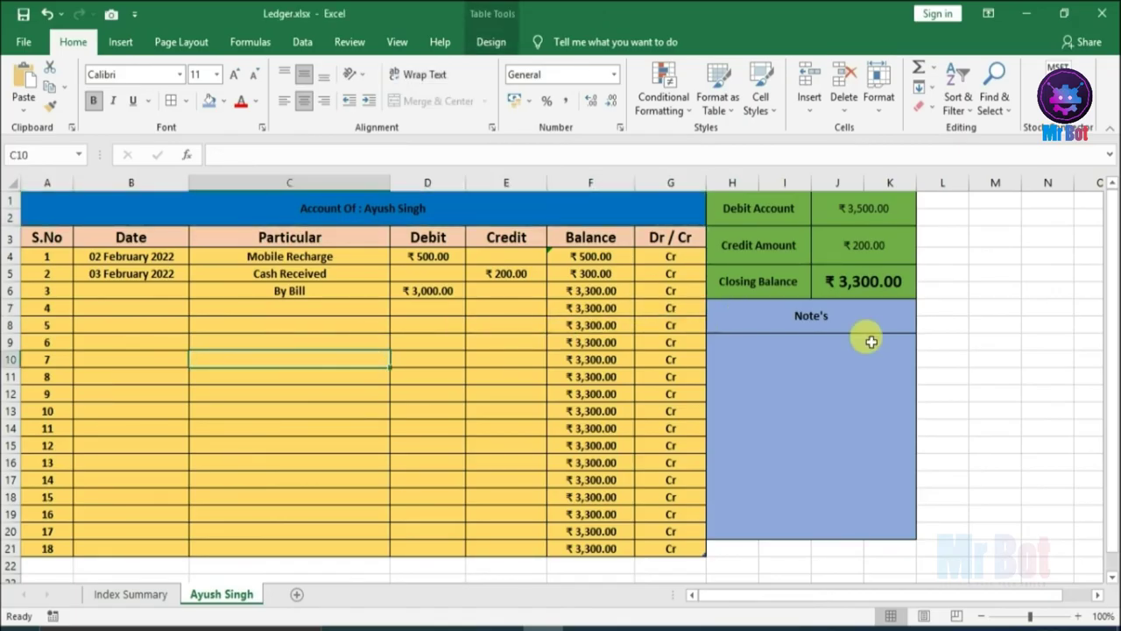
{"action": "left_click", "coordinate": [150, 596]}
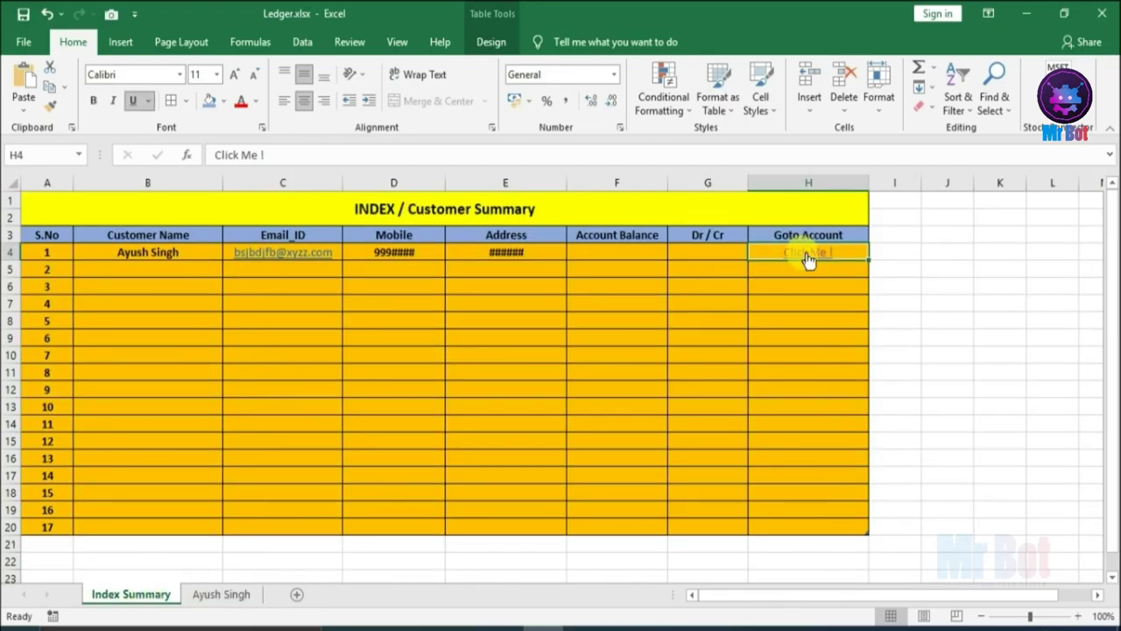
{"action": "left_click", "coordinate": [807, 254]}
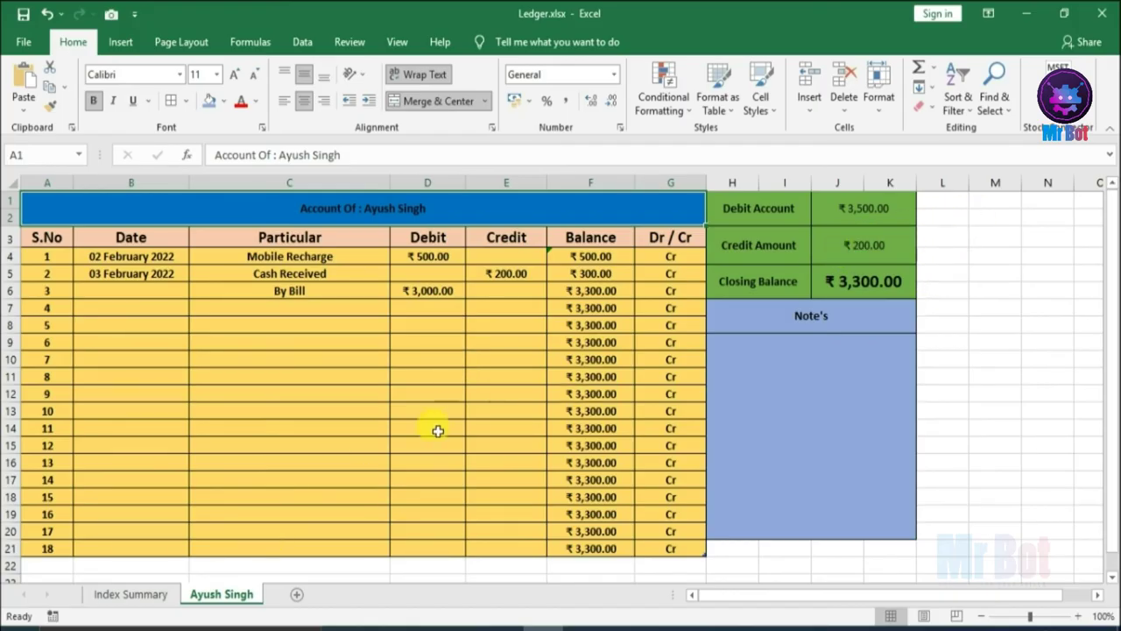
{"action": "left_click", "coordinate": [130, 596]}
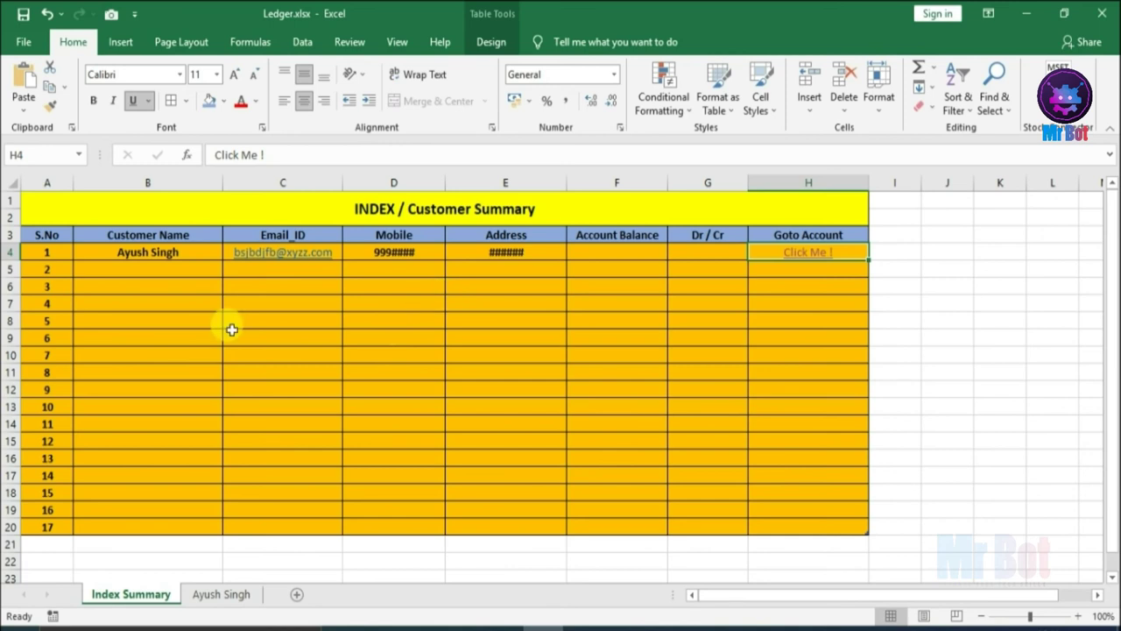
{"action": "left_click", "coordinate": [225, 597]}
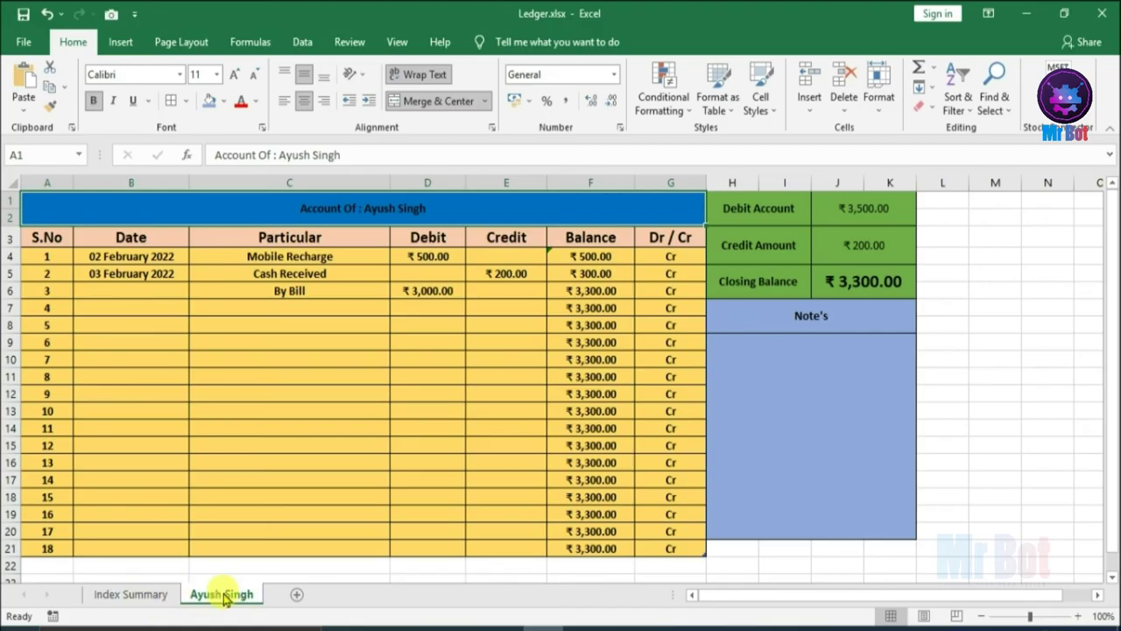
{"action": "left_click", "coordinate": [132, 595]}
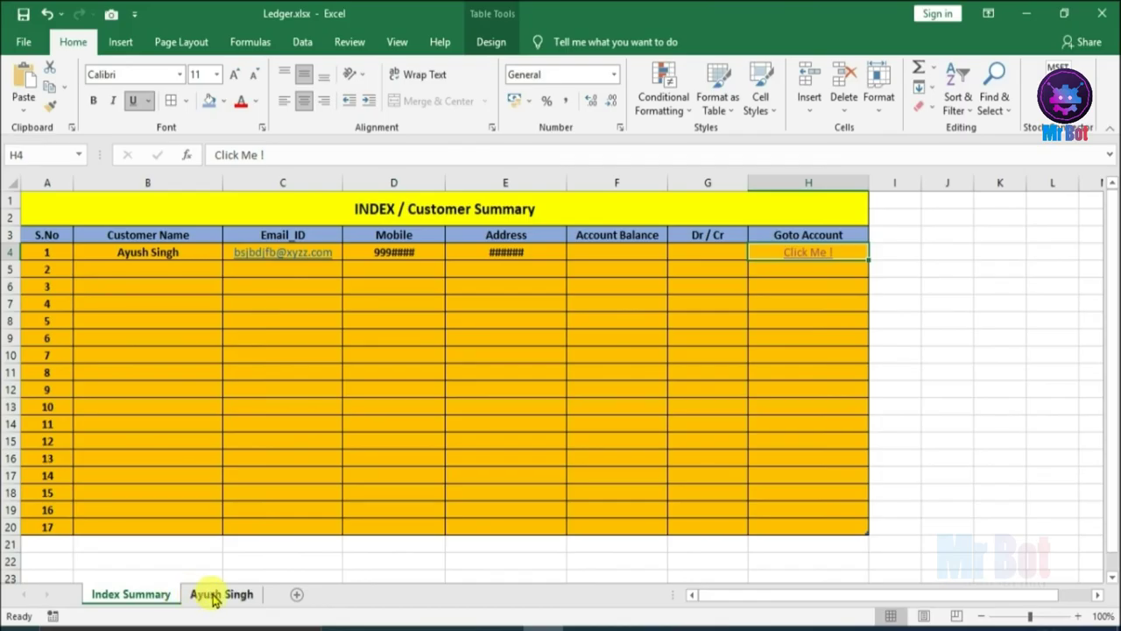
{"action": "left_click", "coordinate": [216, 594]}
{"action": "left_click", "coordinate": [960, 278]}
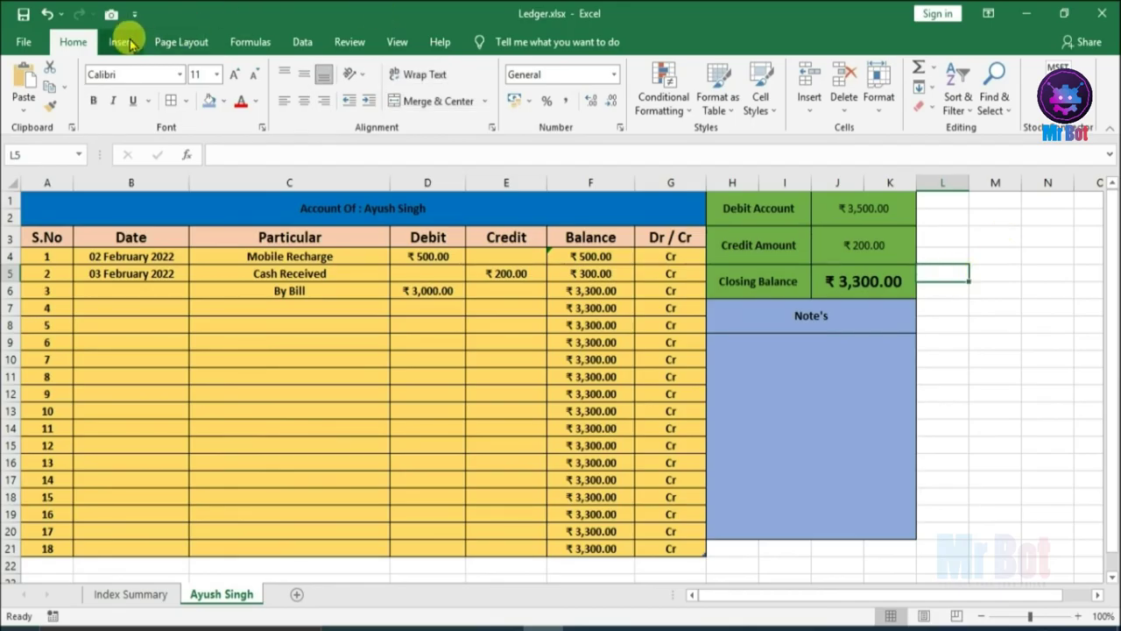
Draw a rounded rectangle shape over cells L1 to N8 on the ledger sheet
{"action": "left_click", "coordinate": [122, 42]}
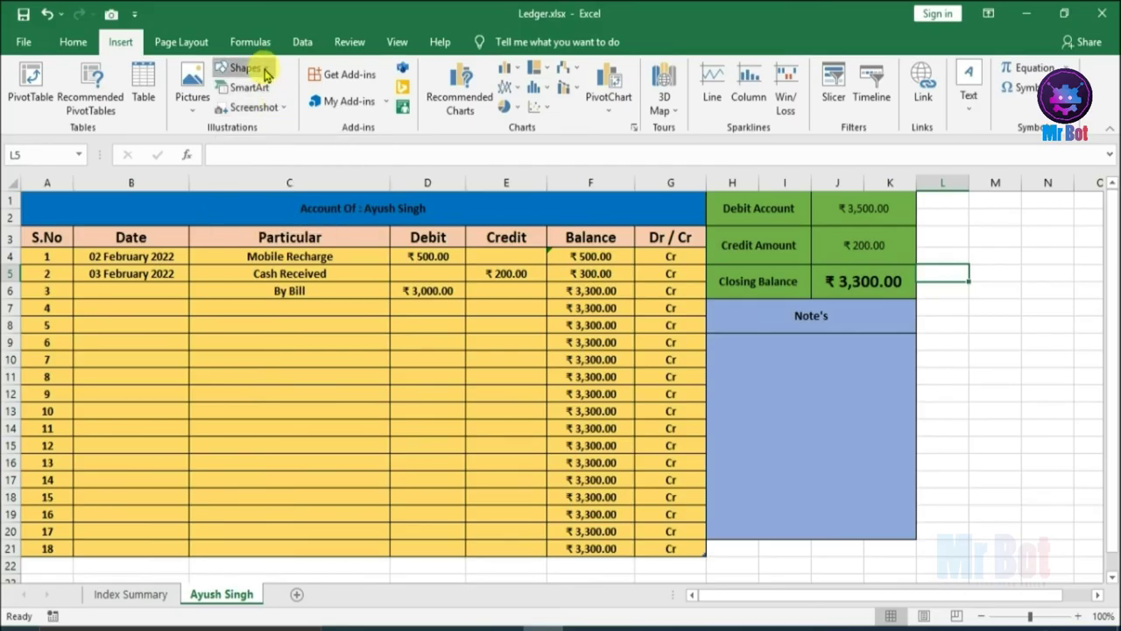
{"action": "left_click", "coordinate": [263, 70]}
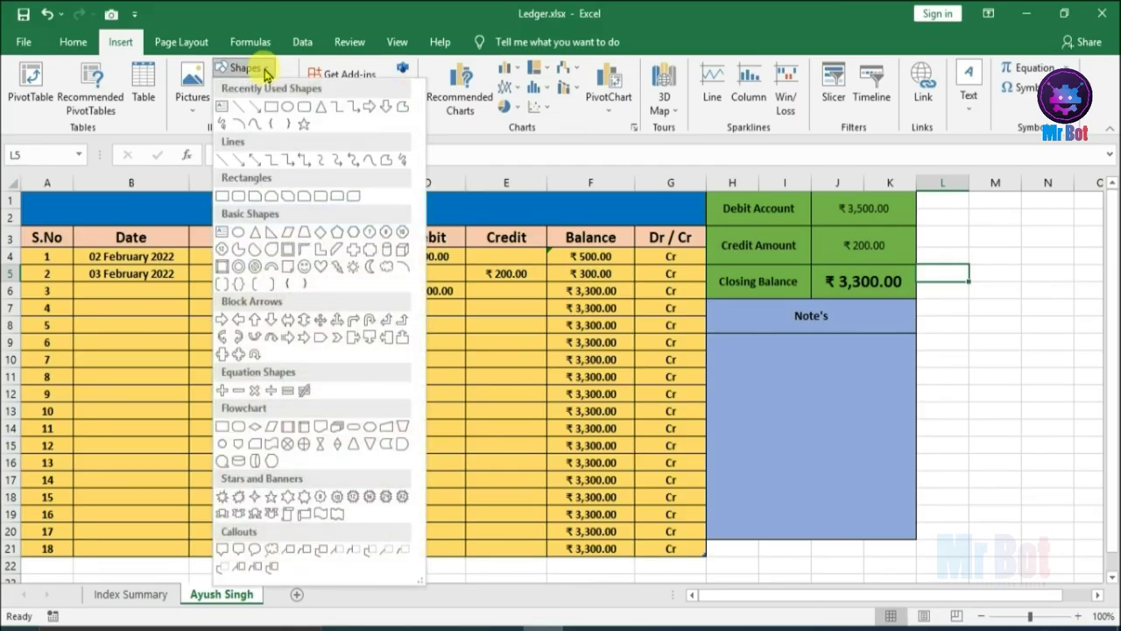
{"action": "left_click", "coordinate": [304, 106]}
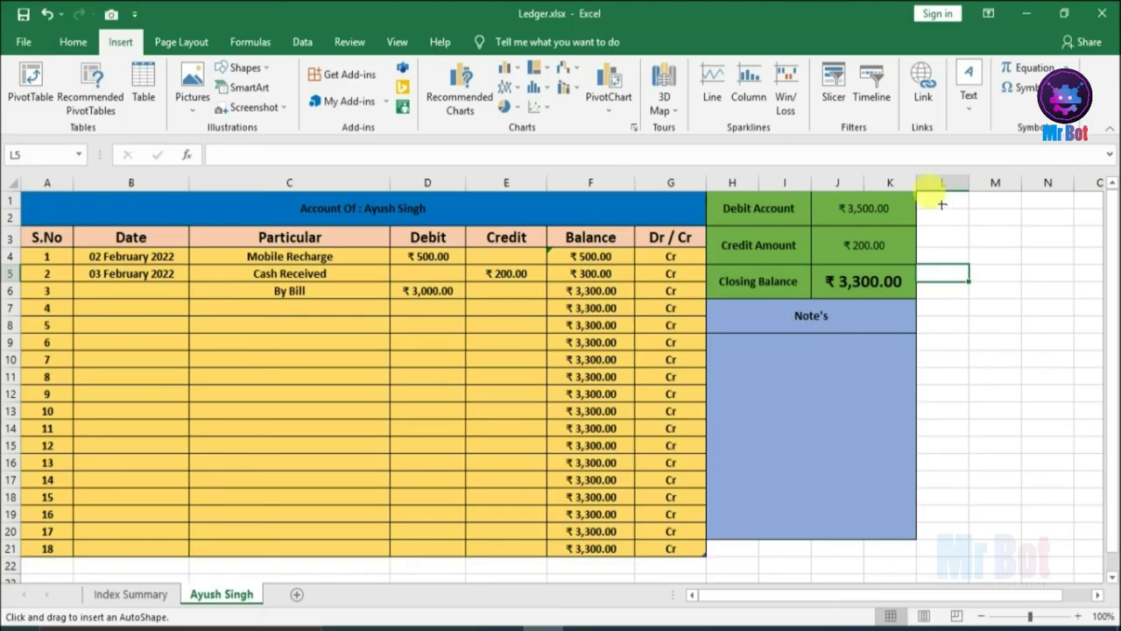
{"action": "left_click_drag", "start_coordinate": [931, 202], "coordinate": [1082, 326]}
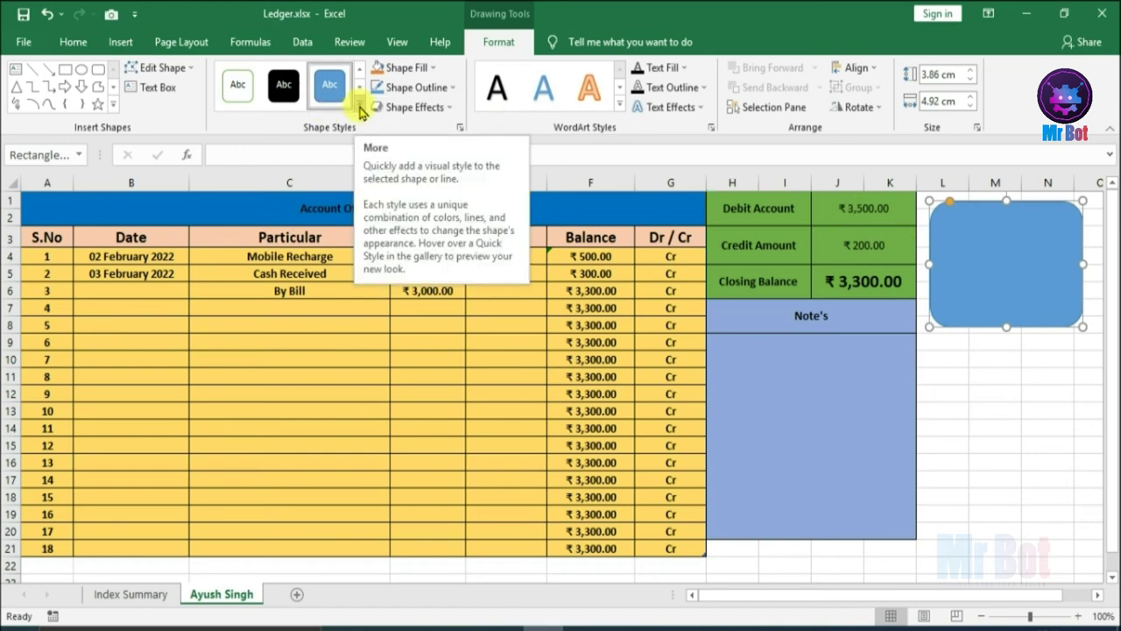
Give the rounded rectangle a bevel effect and a red fill
{"action": "left_click", "coordinate": [412, 107]}
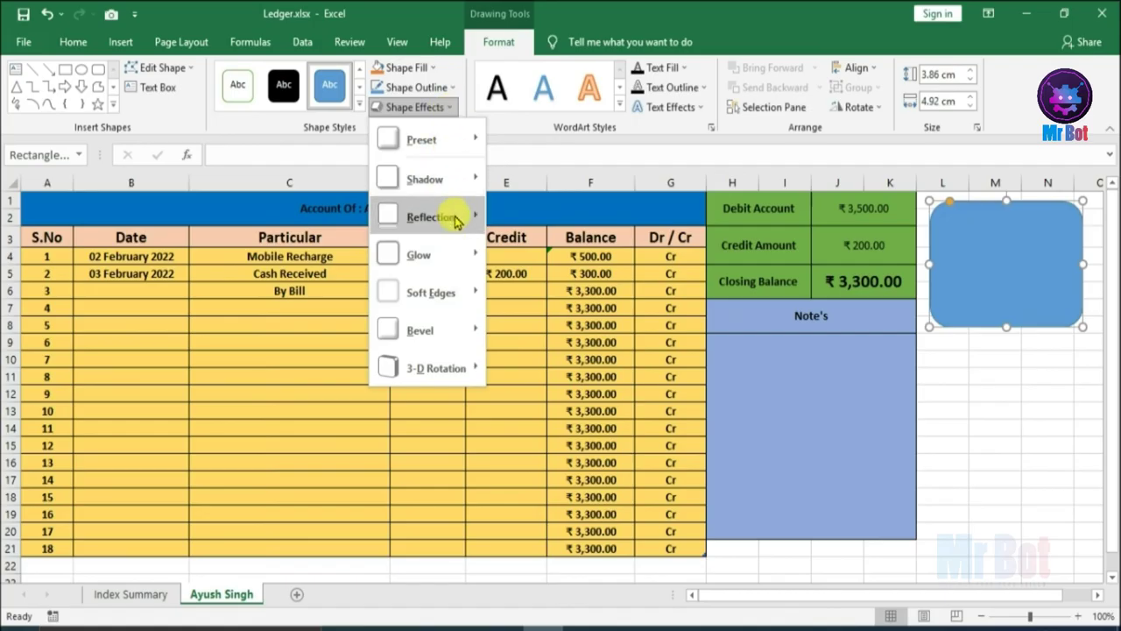
{"action": "mouse_move", "coordinate": [453, 219]}
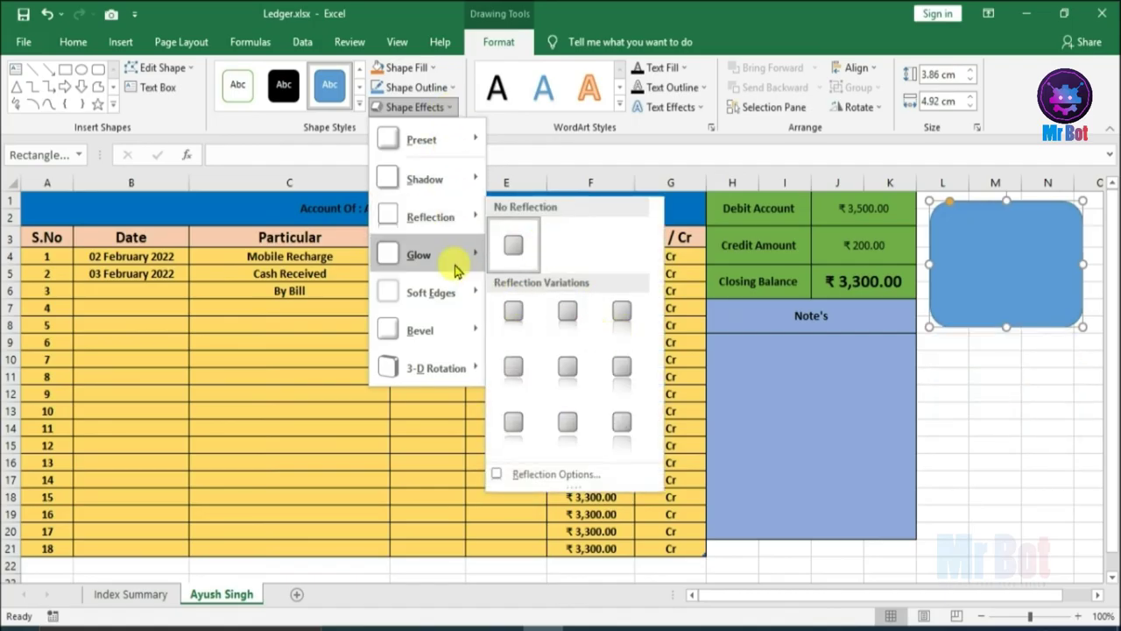
{"action": "mouse_move", "coordinate": [470, 336]}
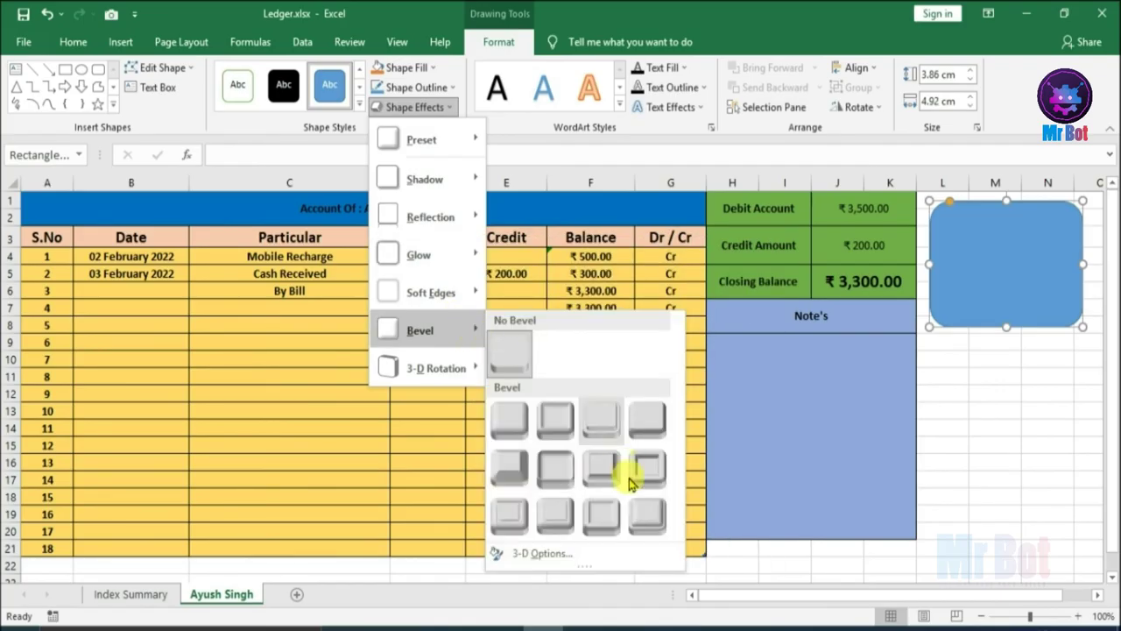
{"action": "left_click", "coordinate": [643, 521]}
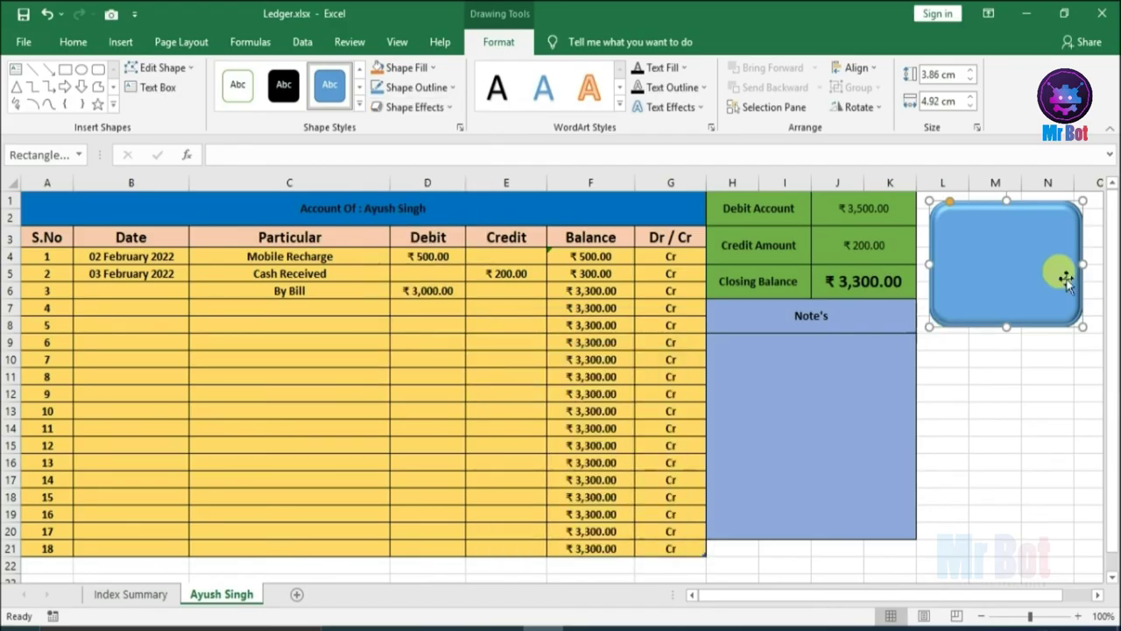
{"action": "left_click", "coordinate": [429, 73]}
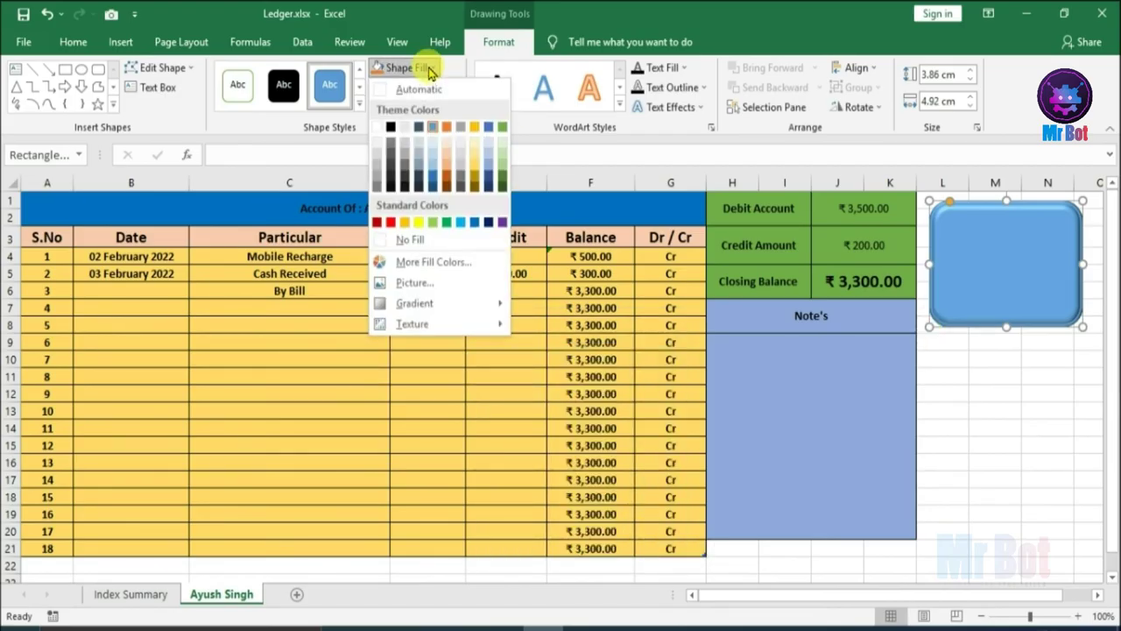
{"action": "left_click", "coordinate": [391, 222]}
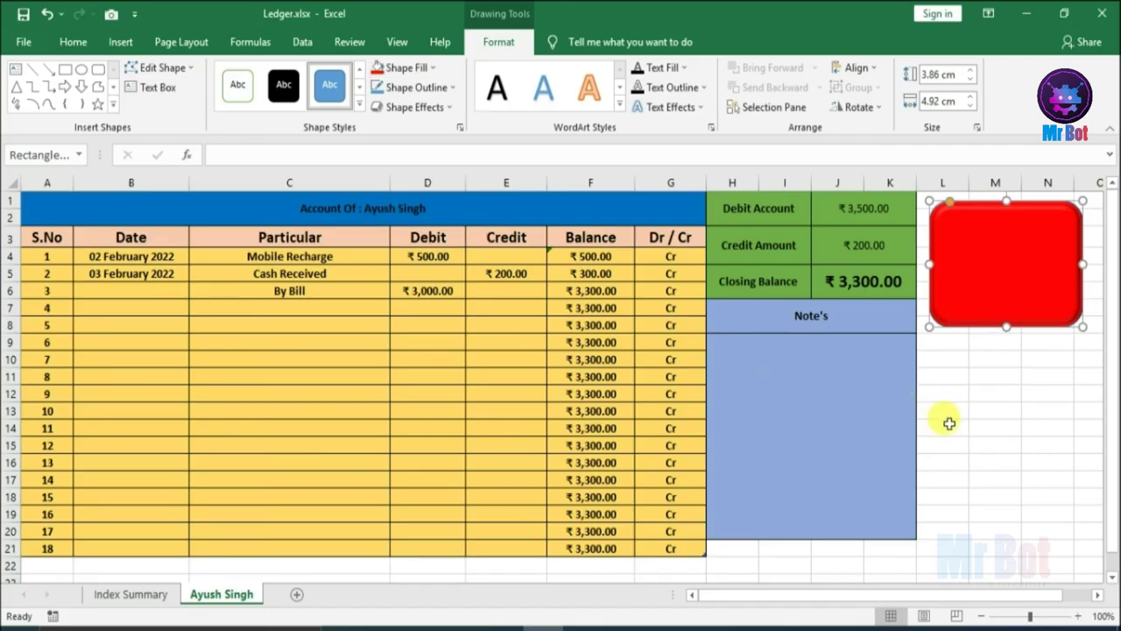
Label the red rectangle 'Goto Summary'
{"action": "left_click", "coordinate": [961, 244]}
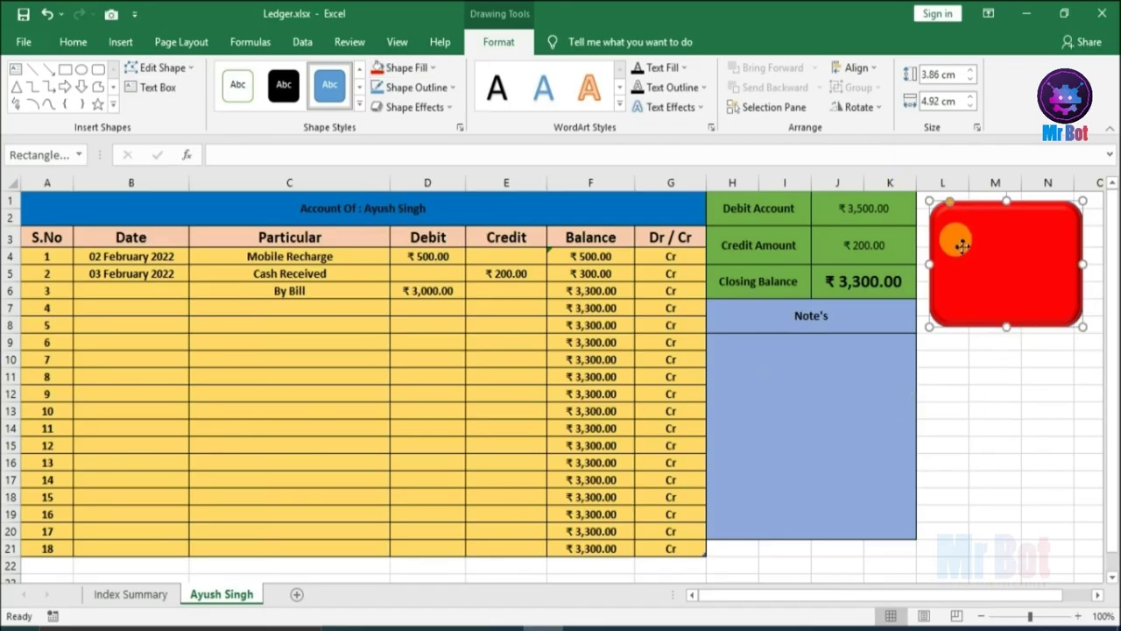
{"action": "type", "text": "Goto"}
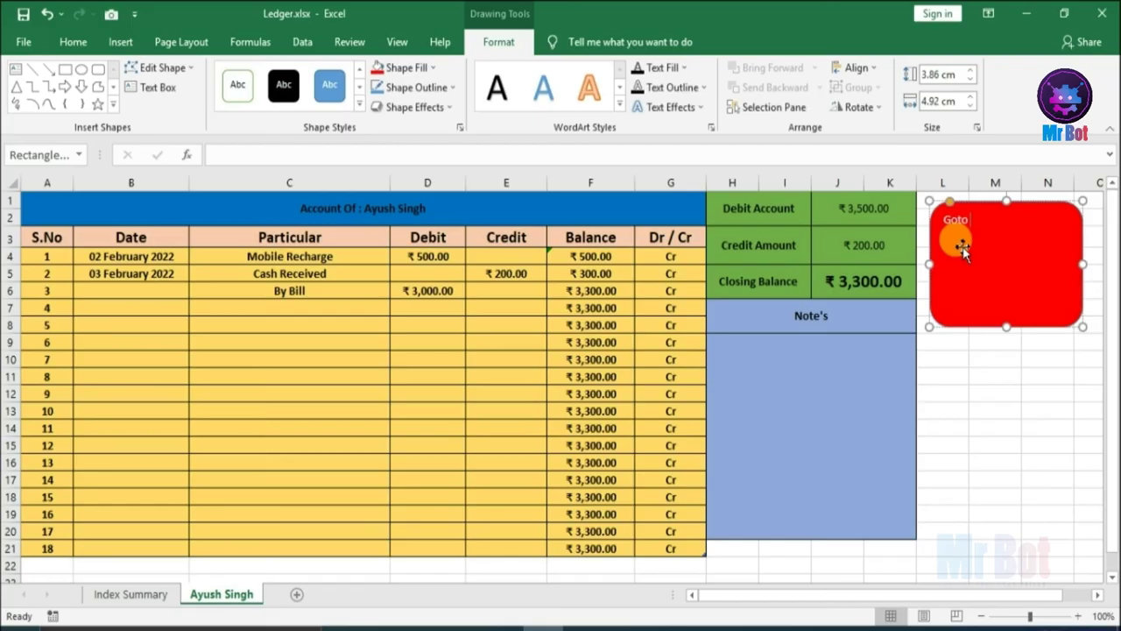
{"action": "type", "text": " Summary"}
{"action": "left_click", "coordinate": [1009, 425]}
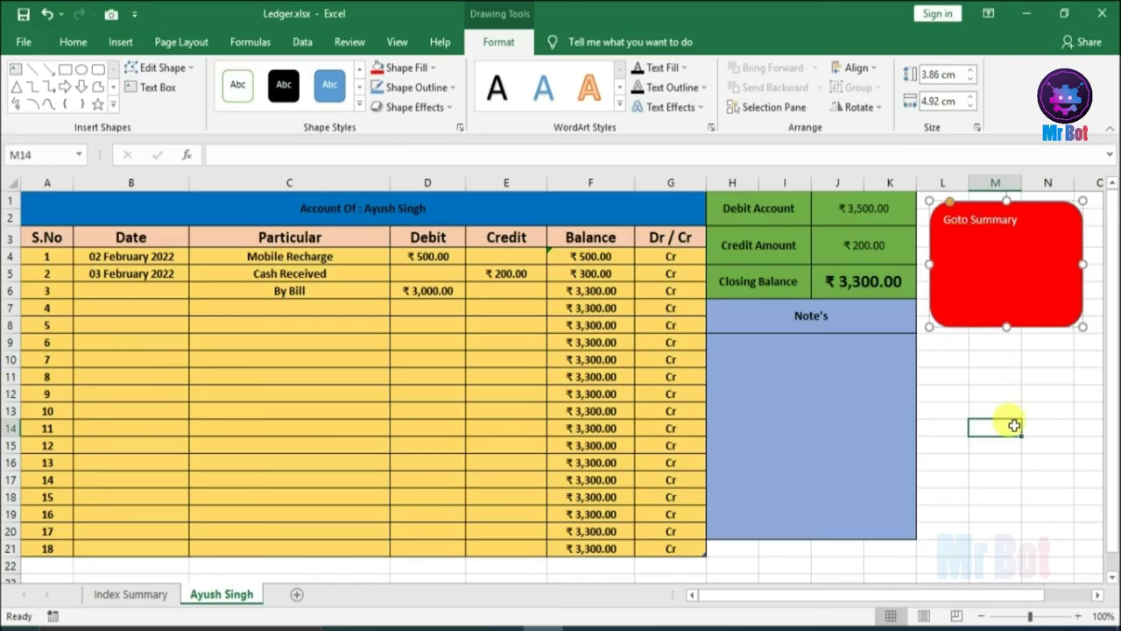
{"action": "left_click", "coordinate": [981, 239]}
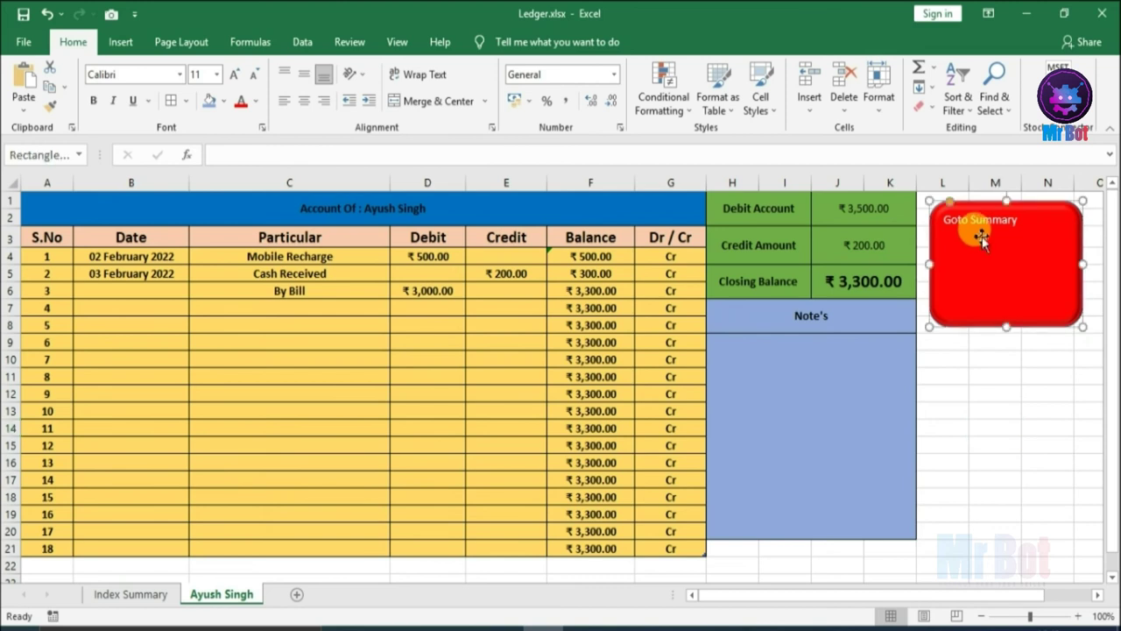
Centre the Goto Summary text vertically and horizontally in the red shape
{"action": "left_click", "coordinate": [125, 596]}
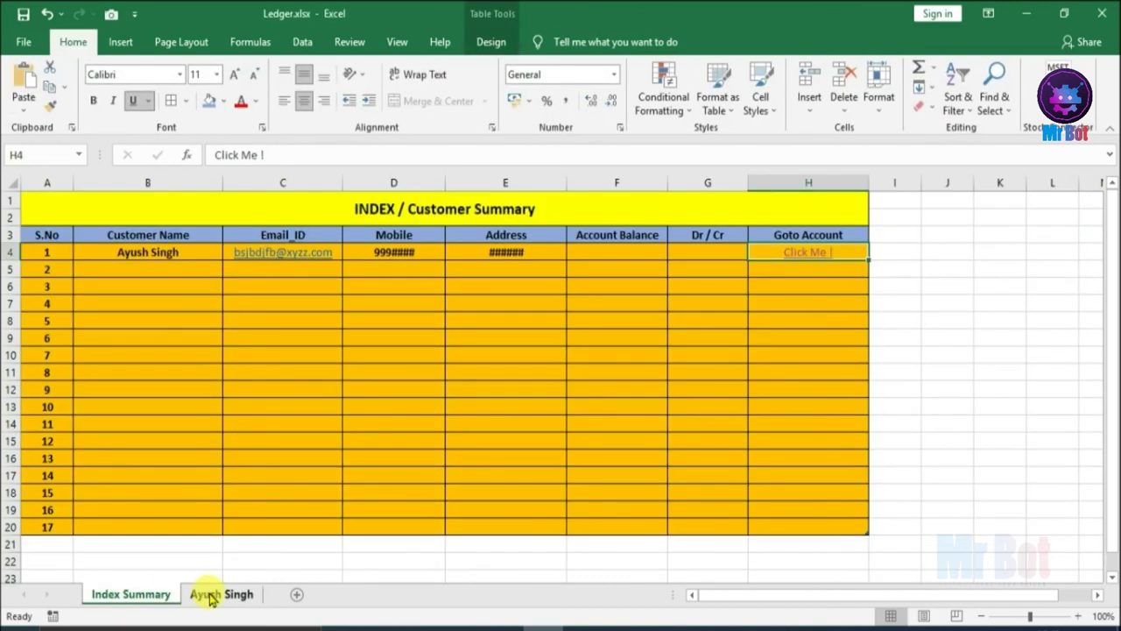
{"action": "left_click", "coordinate": [210, 596]}
{"action": "left_click", "coordinate": [992, 257]}
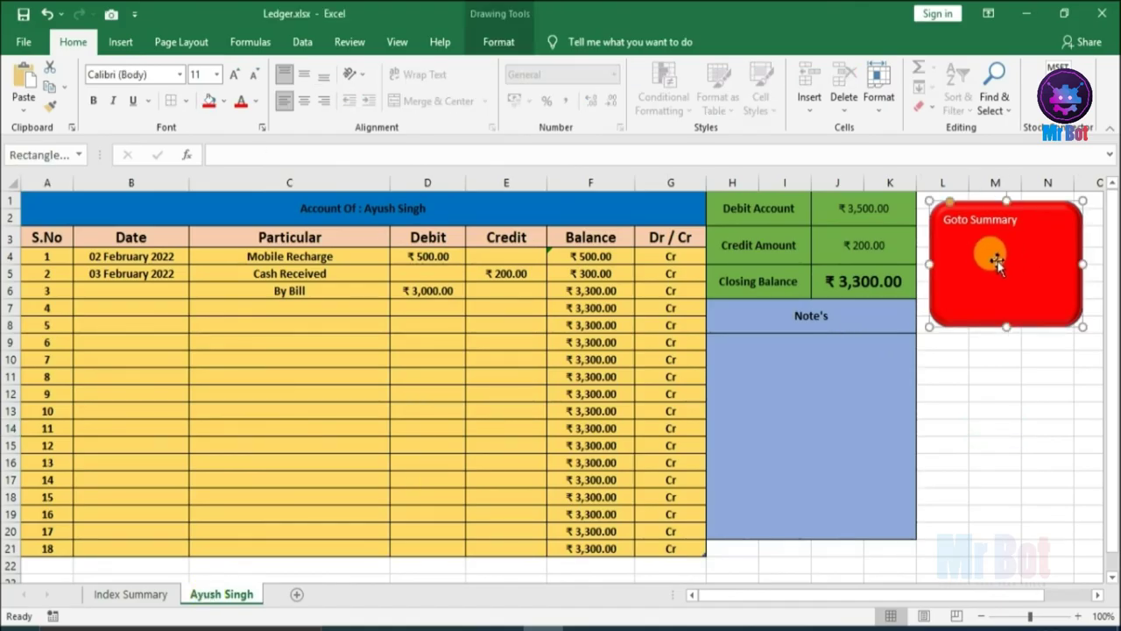
{"action": "left_click", "coordinate": [304, 76]}
{"action": "left_click", "coordinate": [304, 100]}
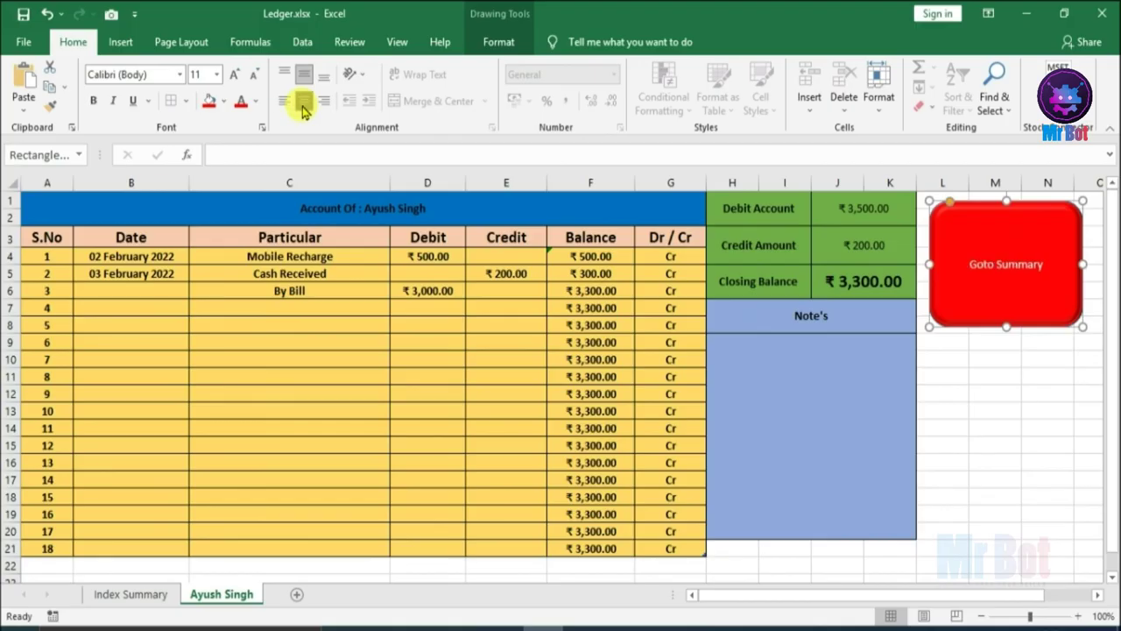
Make the Goto Summary text 18 pt, bold and double-underlined
{"action": "left_click", "coordinate": [242, 77]}
{"action": "left_click", "coordinate": [242, 77]}
{"action": "left_click", "coordinate": [242, 77]}
{"action": "left_click", "coordinate": [242, 77]}
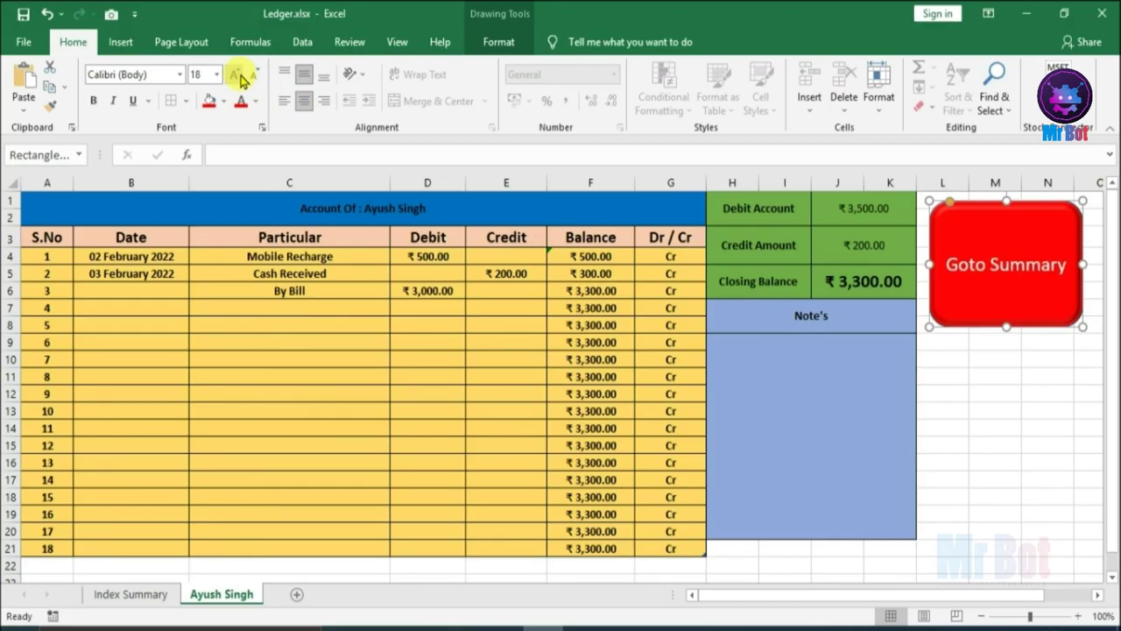
{"action": "left_click", "coordinate": [95, 102]}
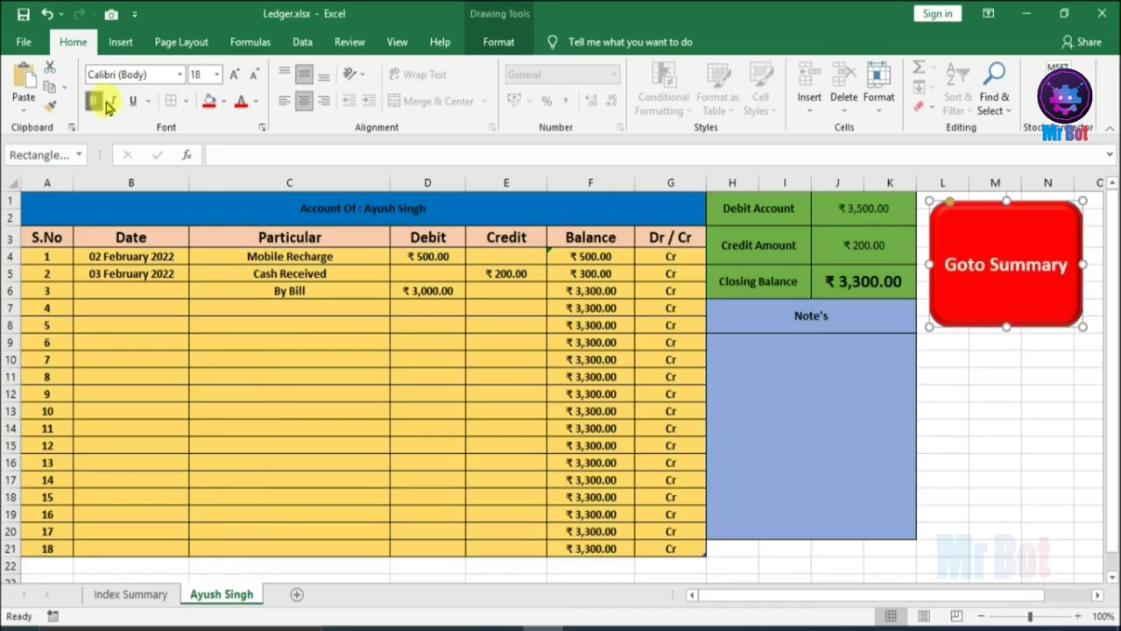
{"action": "left_click", "coordinate": [149, 107]}
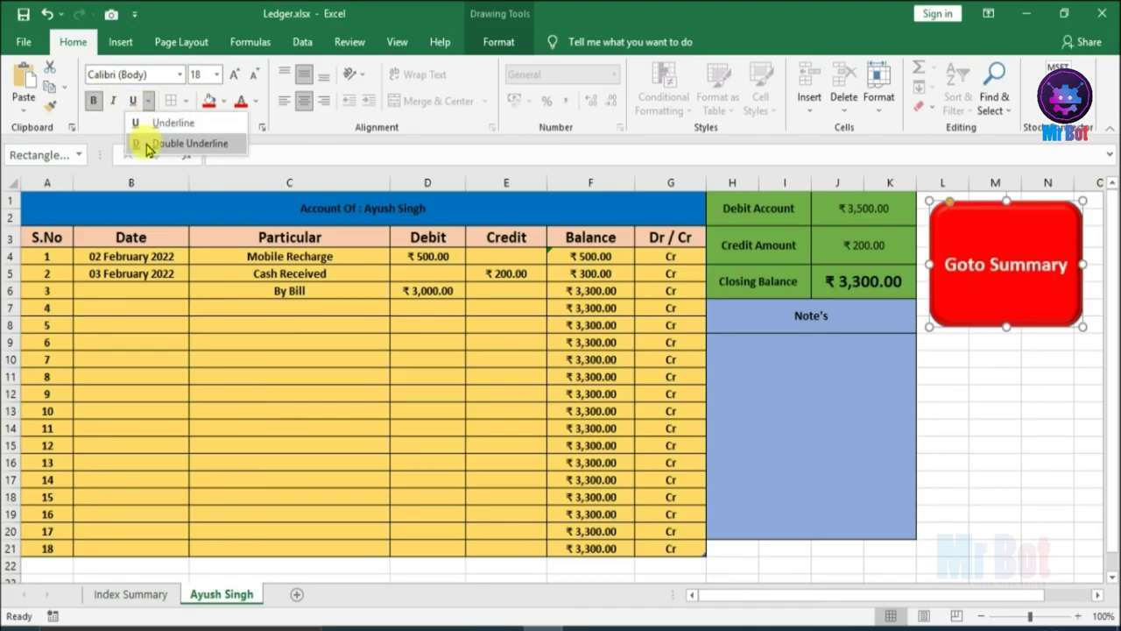
{"action": "left_click", "coordinate": [147, 146]}
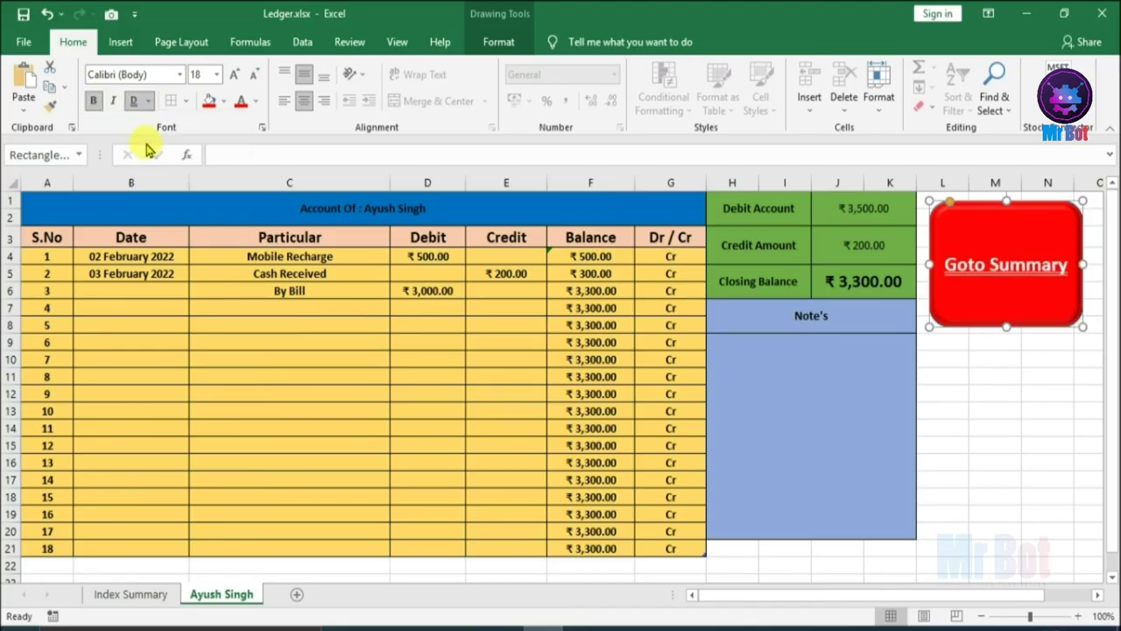
{"action": "left_click", "coordinate": [1070, 462]}
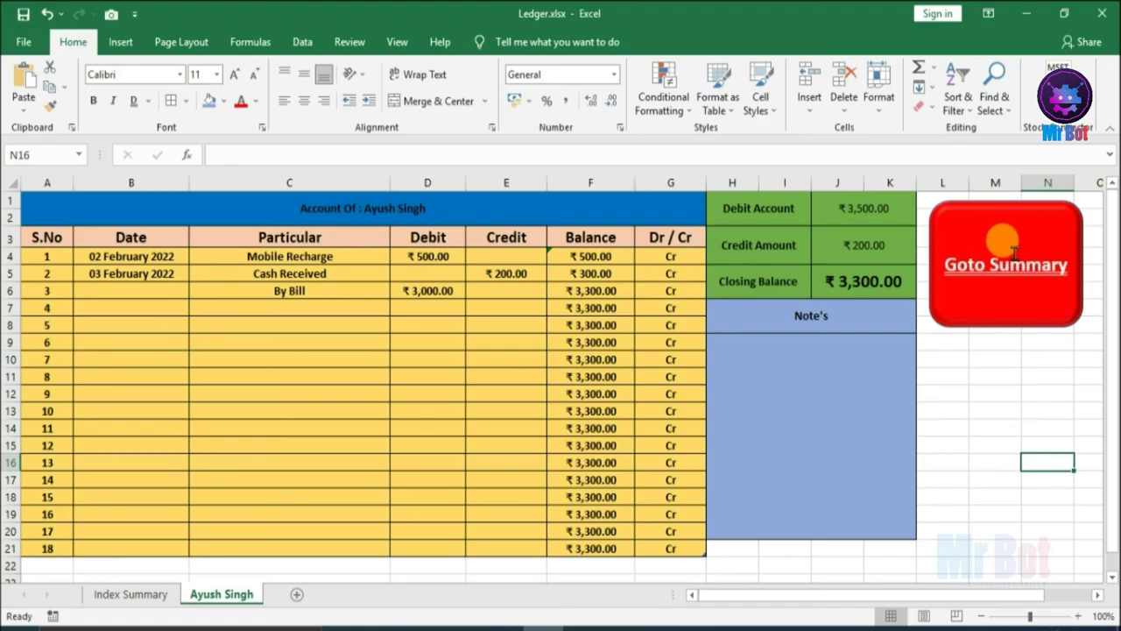
Hyperlink the Goto Summary shape to the Index Summary sheet in this workbook
{"action": "right_click", "coordinate": [1014, 251]}
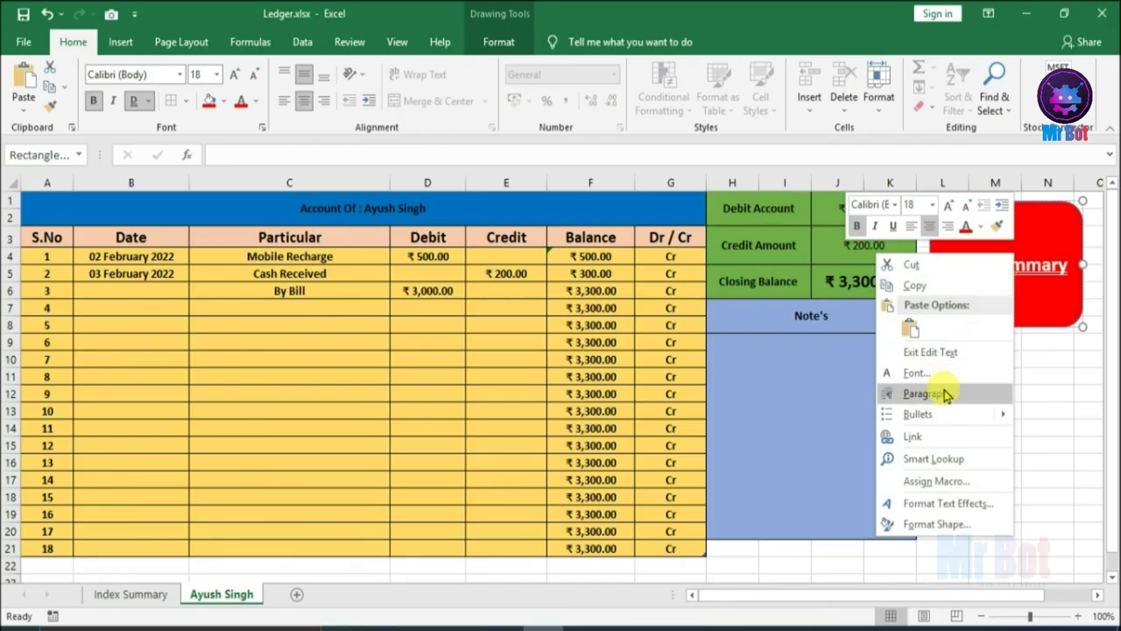
{"action": "left_click", "coordinate": [930, 446]}
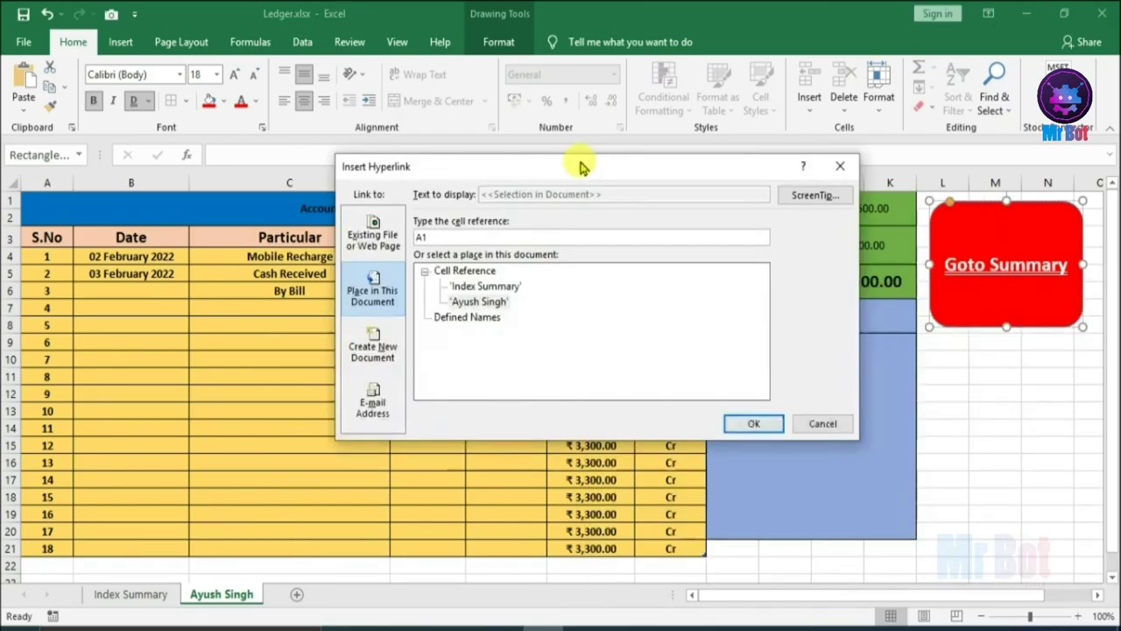
{"action": "left_click_drag", "start_coordinate": [850, 300], "coordinate": [576, 162]}
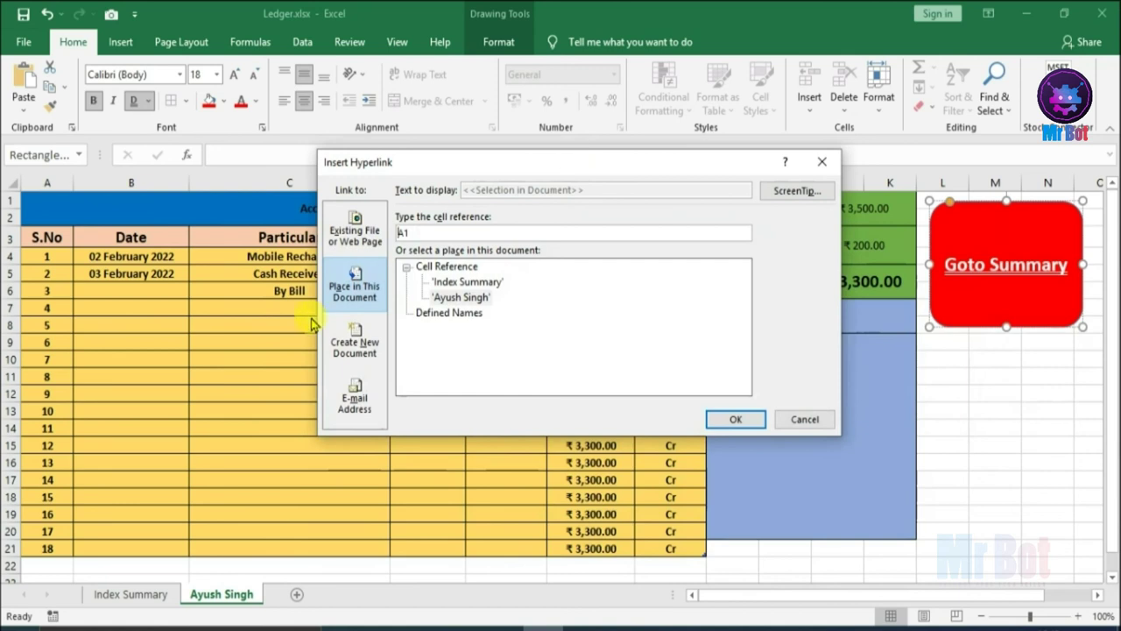
{"action": "left_click", "coordinate": [347, 302]}
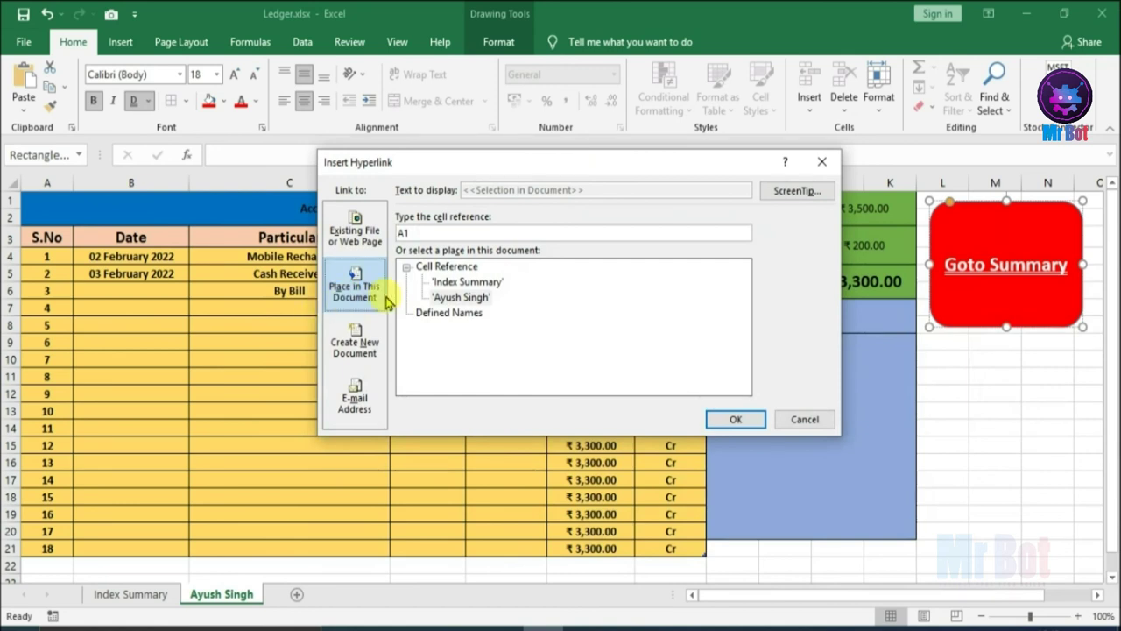
{"action": "left_click", "coordinate": [478, 282]}
{"action": "left_click", "coordinate": [733, 417]}
{"action": "left_click", "coordinate": [946, 422]}
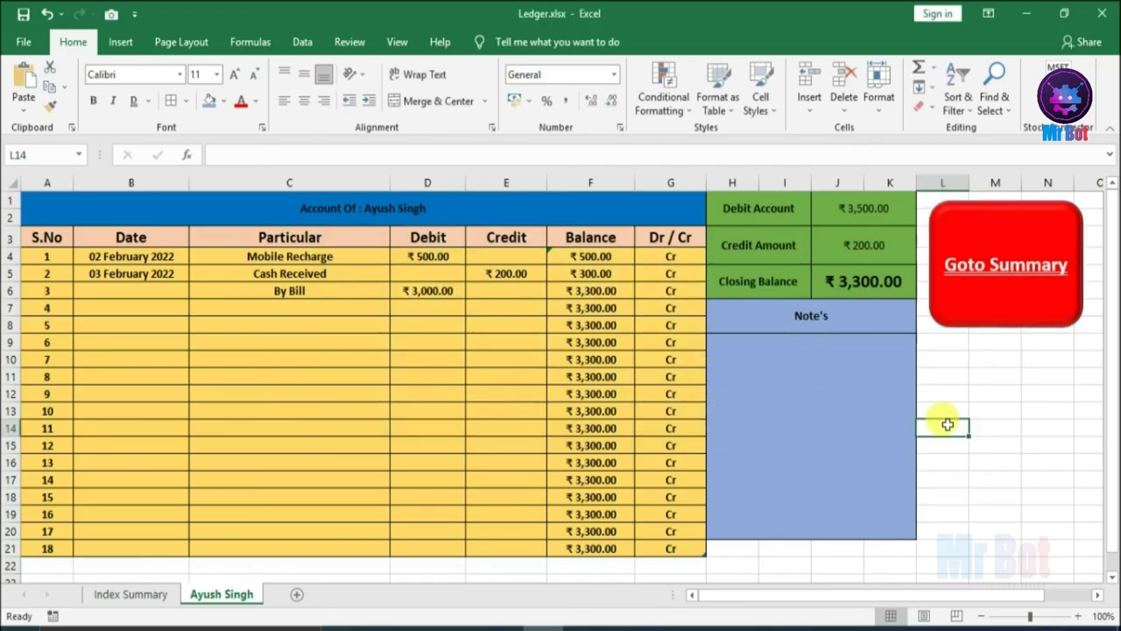
Test the Goto Summary and Click Me ! links between the two sheets
{"action": "left_click", "coordinate": [1007, 261]}
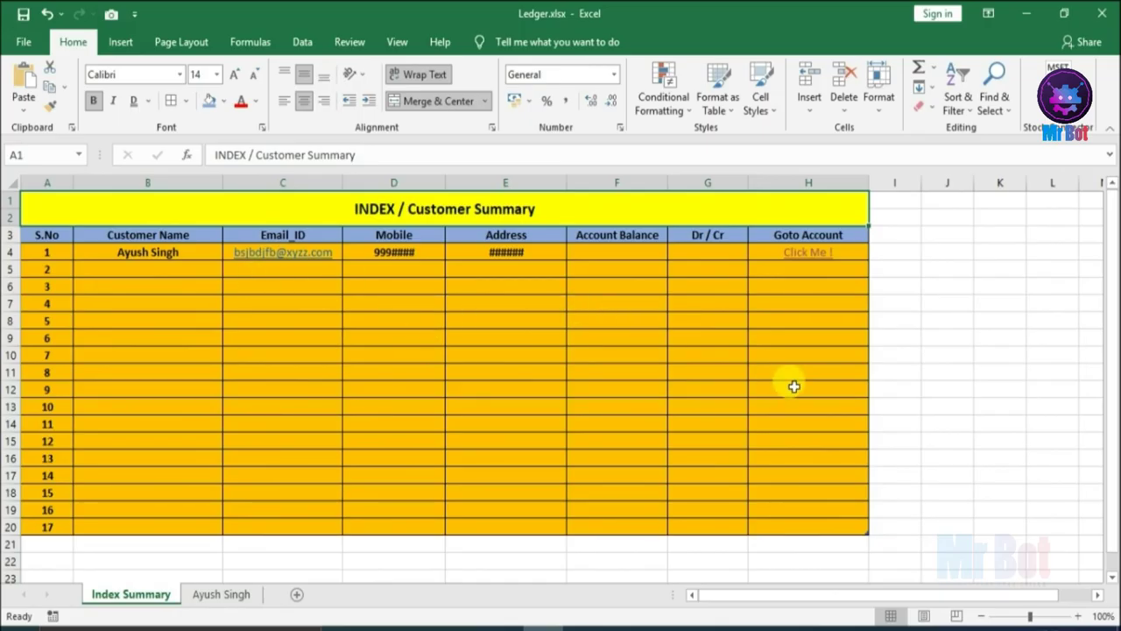
{"action": "left_click", "coordinate": [810, 257]}
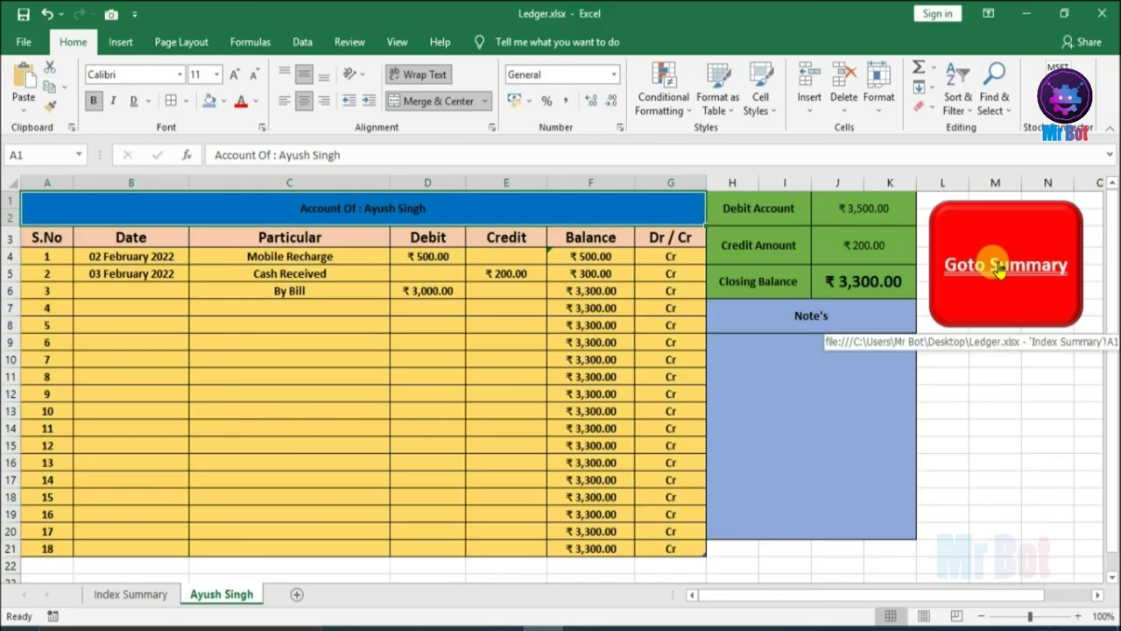
{"action": "left_click", "coordinate": [996, 379]}
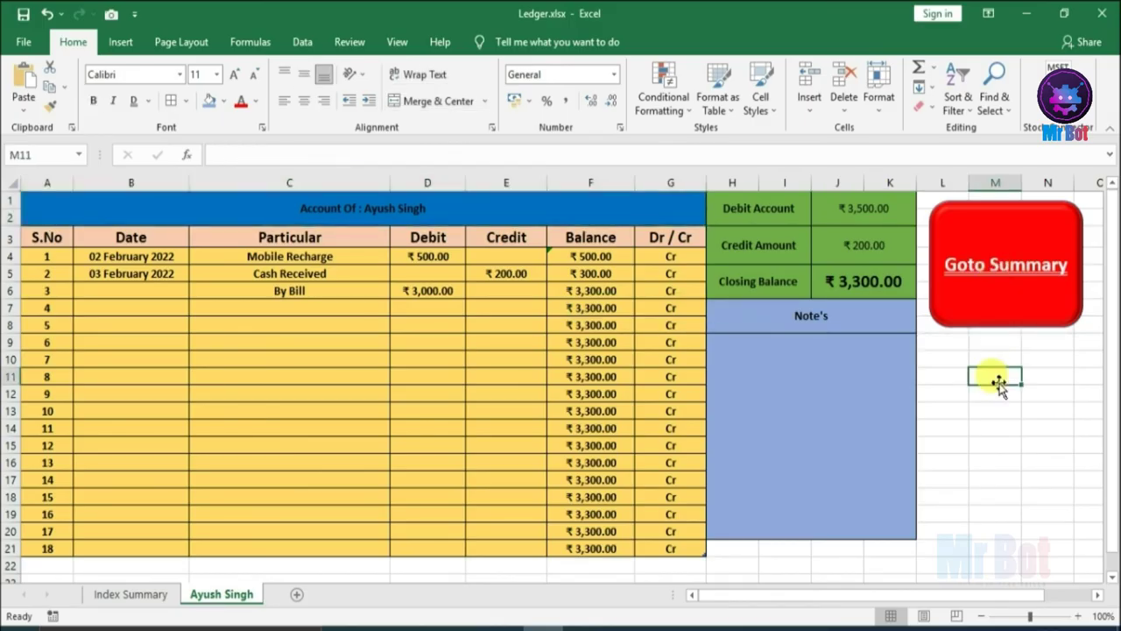
Enlarge the Account Of title in A1 of the ledger sheet to 16 pt
{"action": "left_click", "coordinate": [153, 594]}
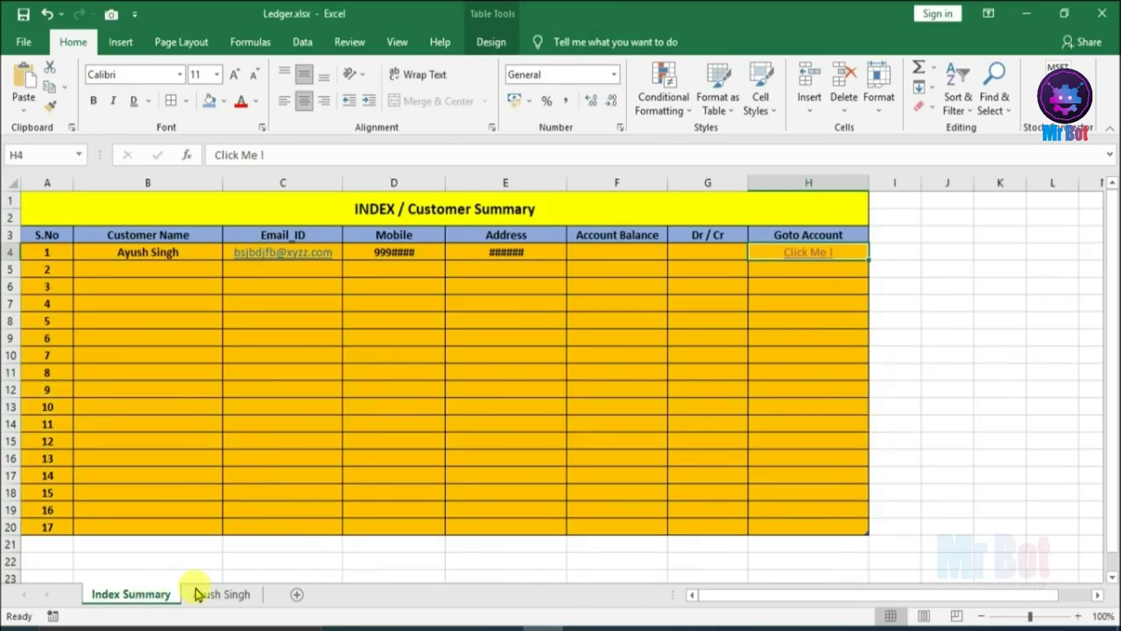
{"action": "left_click", "coordinate": [216, 595]}
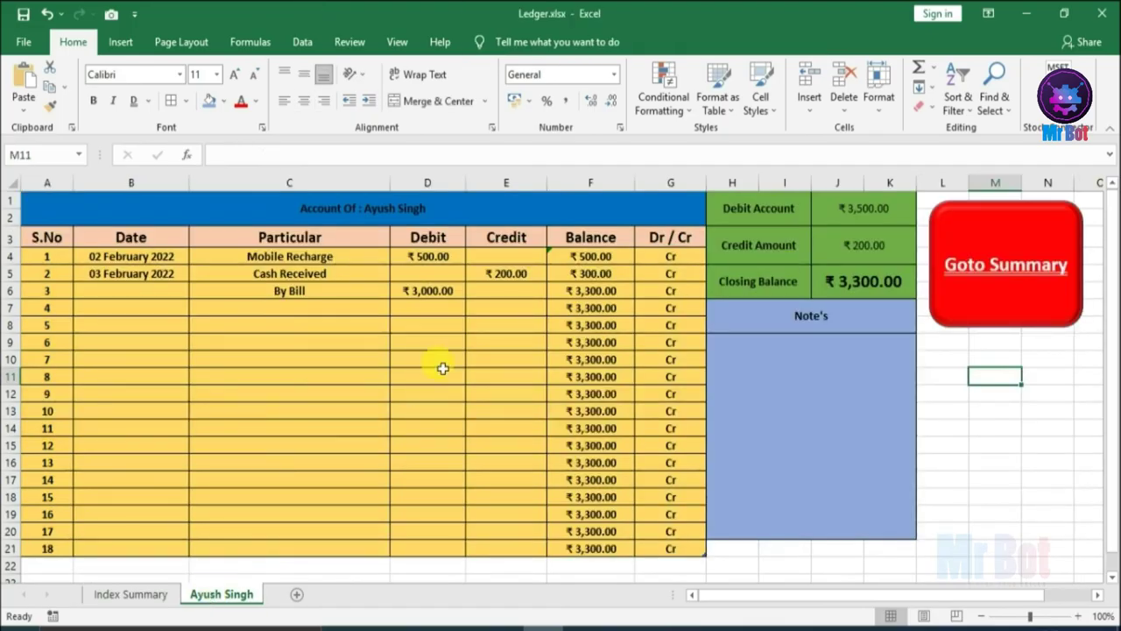
{"action": "left_click", "coordinate": [313, 207]}
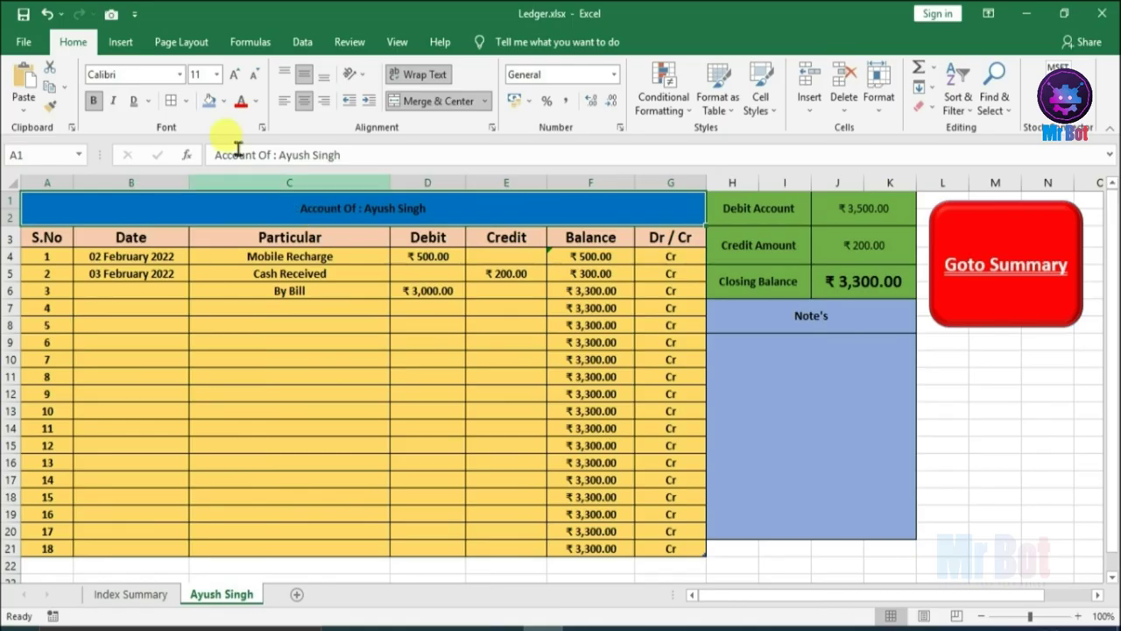
{"action": "left_click", "coordinate": [240, 78]}
{"action": "left_click", "coordinate": [240, 78]}
{"action": "left_click", "coordinate": [241, 78]}
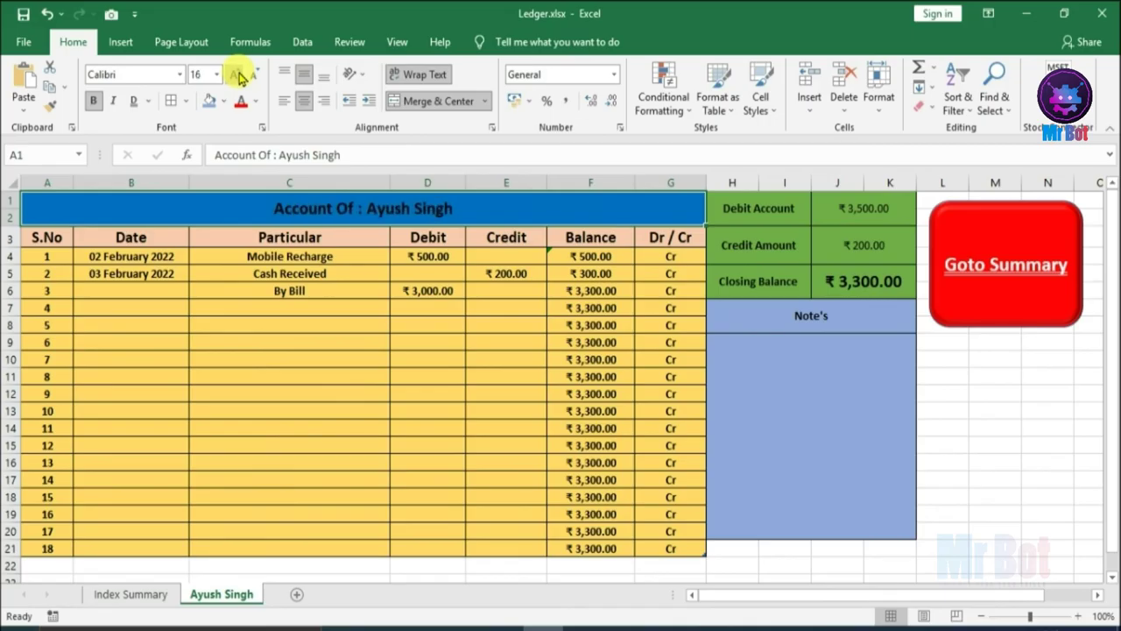
{"action": "left_click", "coordinate": [379, 502]}
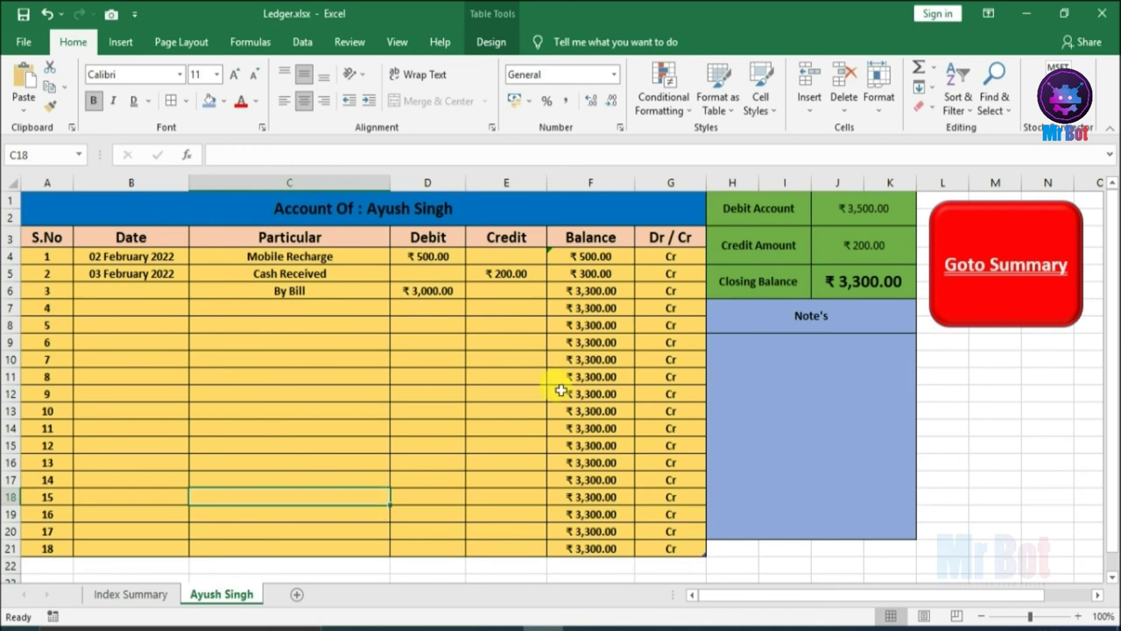
Check the credit total formula in J3 and the debit total formula in J1
{"action": "left_click", "coordinate": [836, 248]}
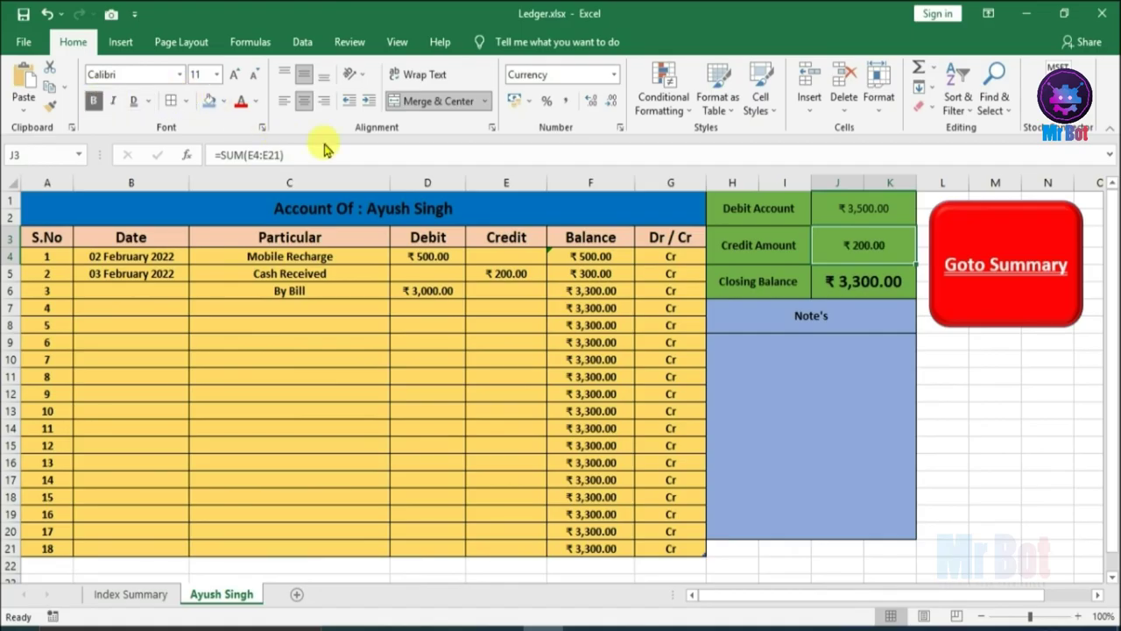
{"action": "left_click", "coordinate": [844, 210]}
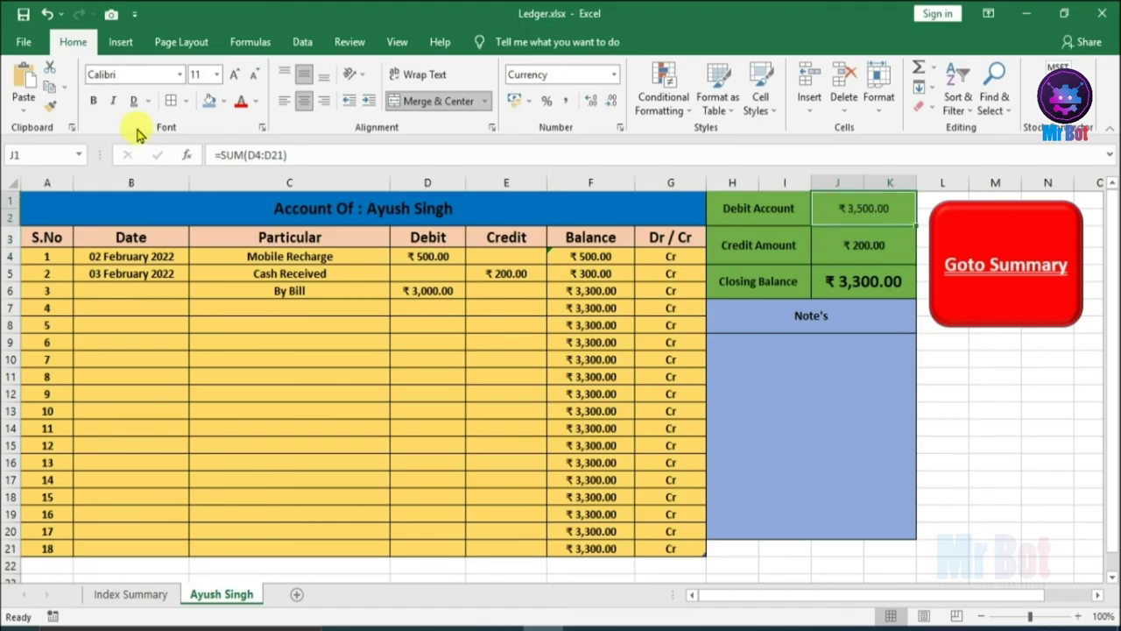
{"action": "left_click", "coordinate": [356, 414]}
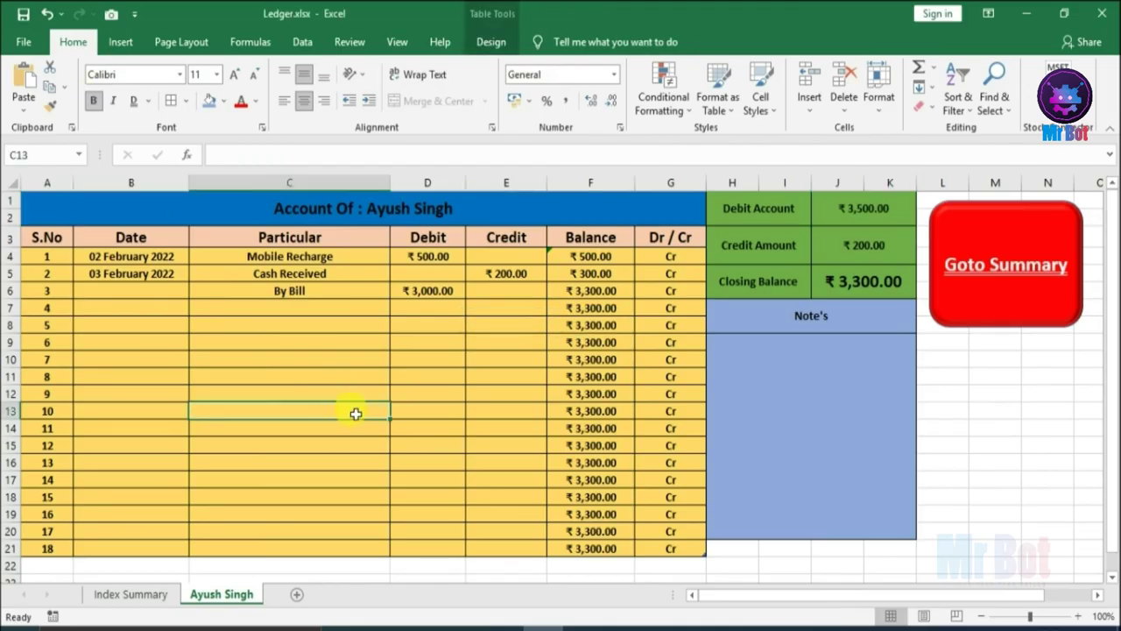
Copy the customer ledger sheet via Move or Copy with Create a copy, placed at (move to end)
{"action": "right_click", "coordinate": [238, 599]}
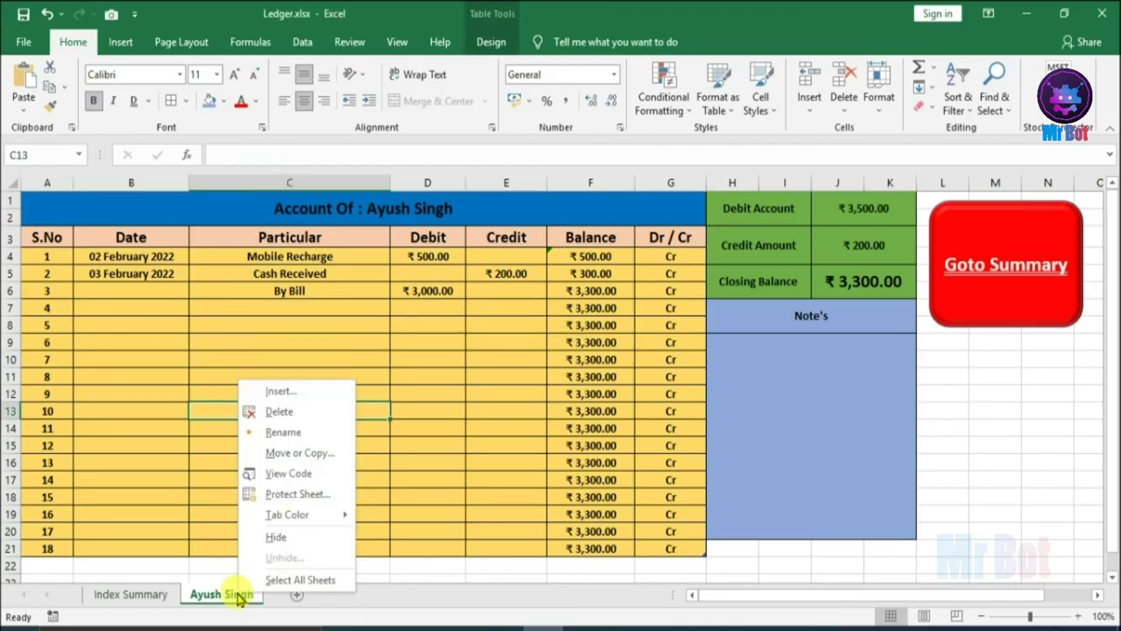
{"action": "left_click", "coordinate": [318, 462]}
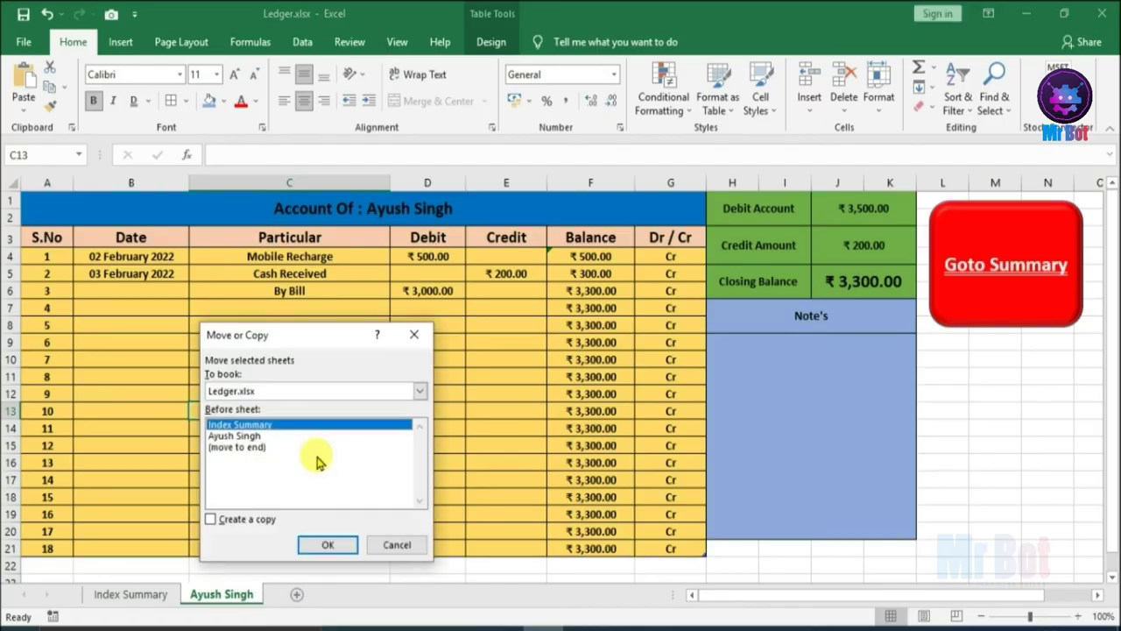
{"action": "left_click", "coordinate": [212, 518]}
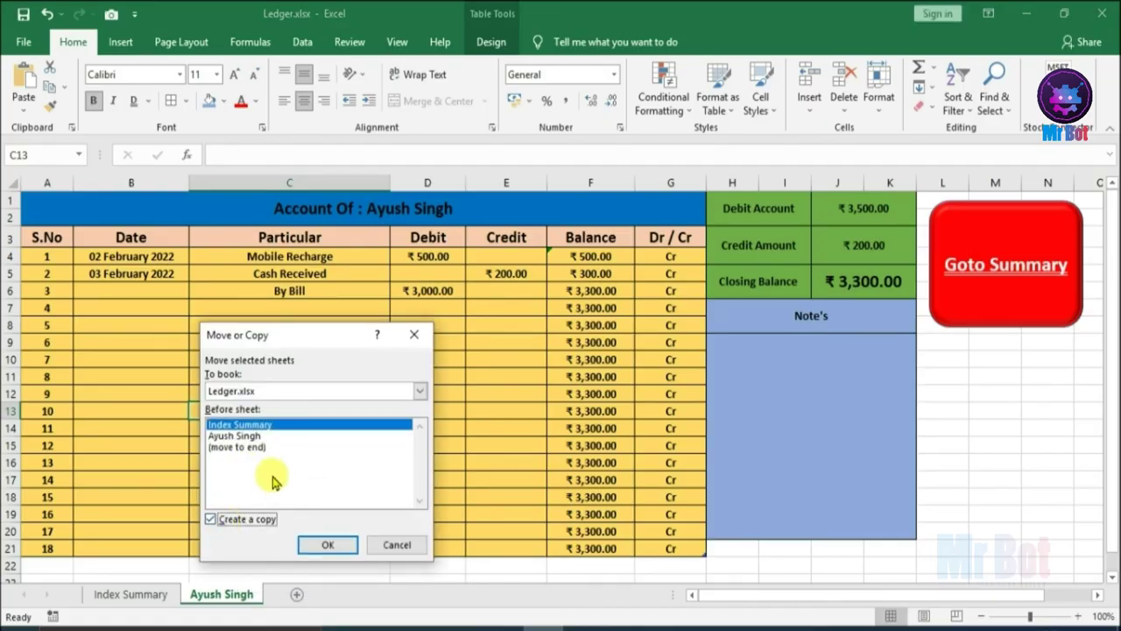
{"action": "left_click", "coordinate": [238, 448]}
{"action": "left_click", "coordinate": [329, 546]}
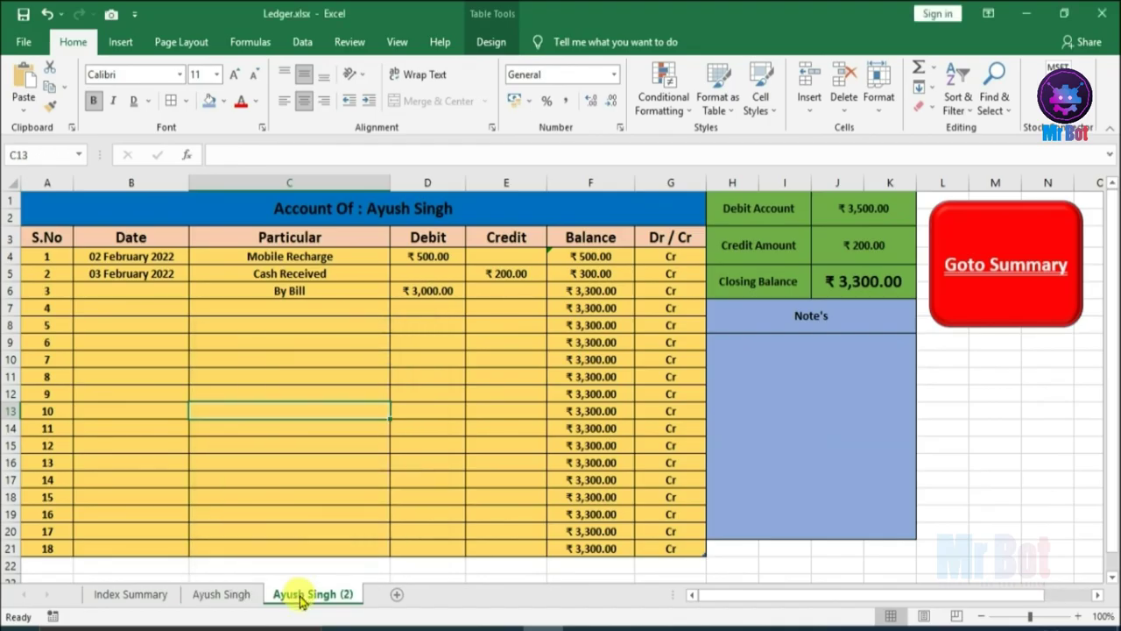
Enter the second customer's full name in B5 of Index Summary, then show the copied ledger
{"action": "left_click", "coordinate": [131, 595]}
{"action": "left_click", "coordinate": [144, 267]}
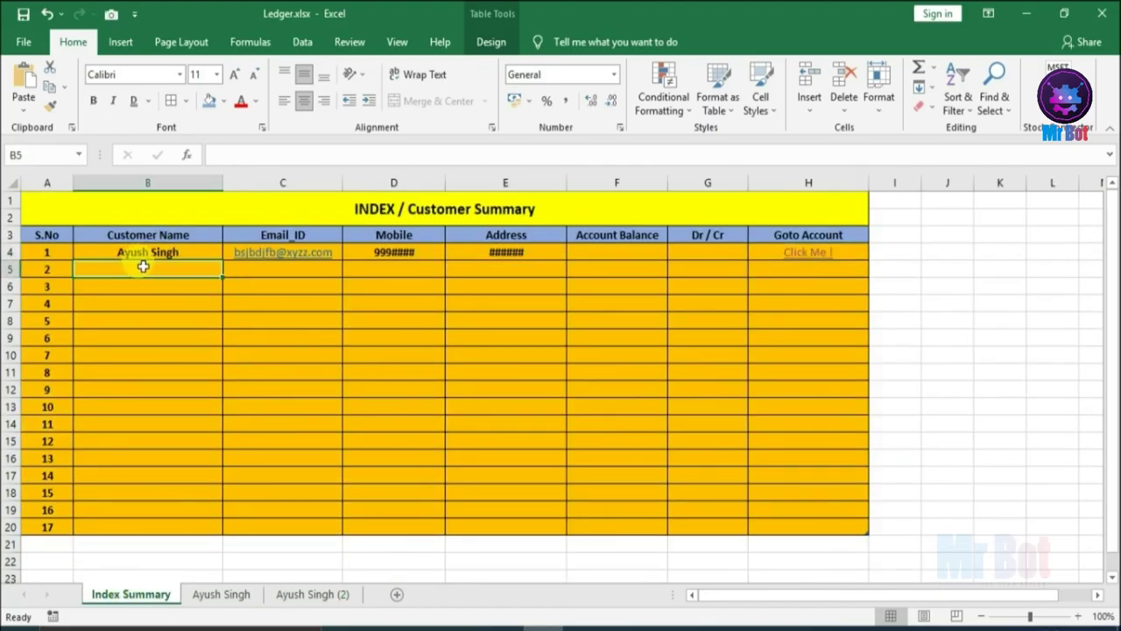
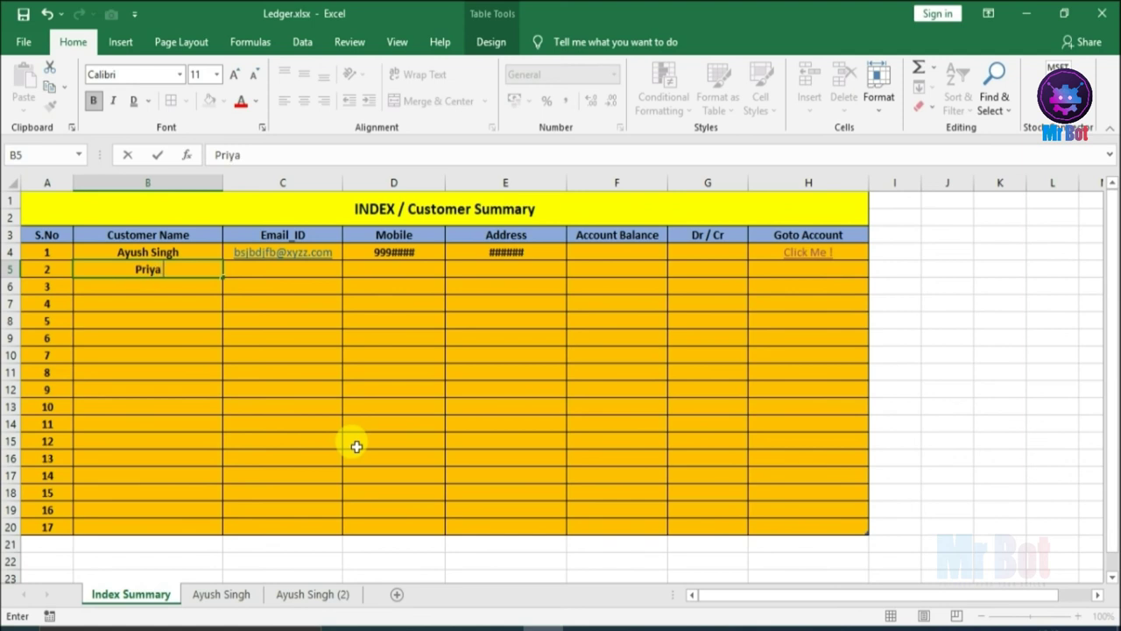
{"action": "left_click", "coordinate": [412, 420]}
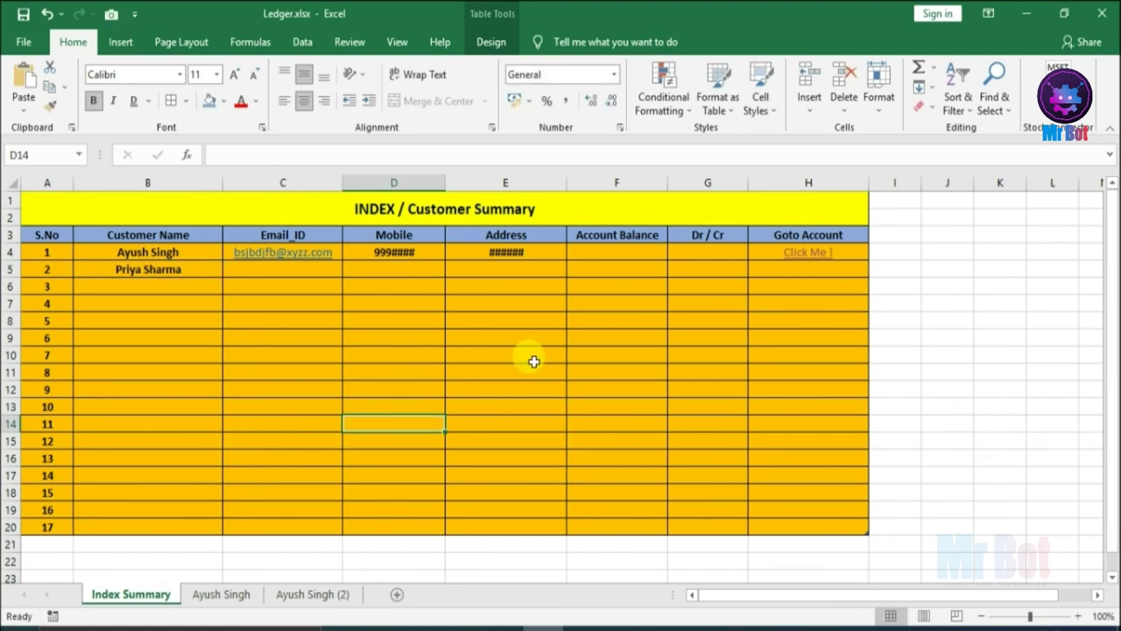
{"action": "left_click", "coordinate": [307, 596]}
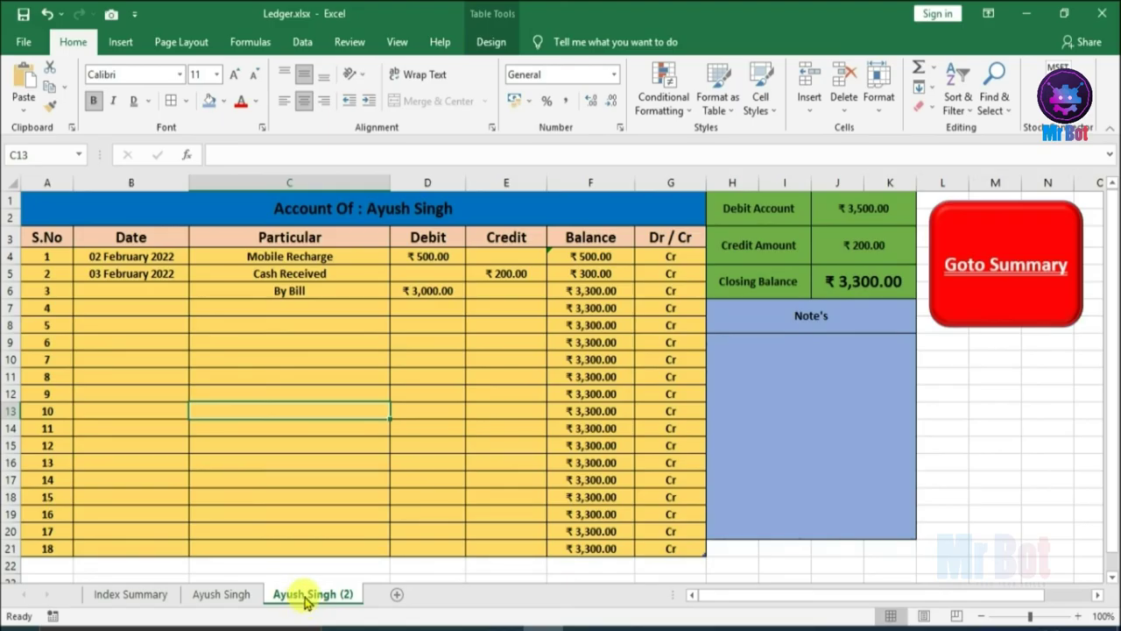
Rename the copied sheet and update its A1 title for the second customer
{"action": "right_click", "coordinate": [306, 599]}
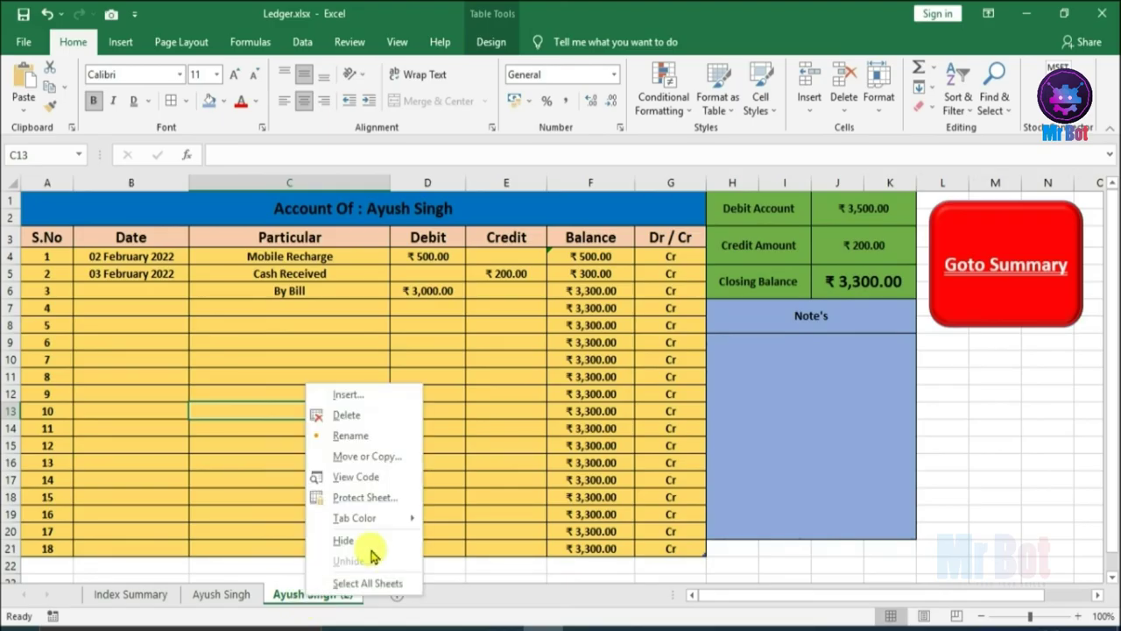
{"action": "left_click", "coordinate": [351, 435]}
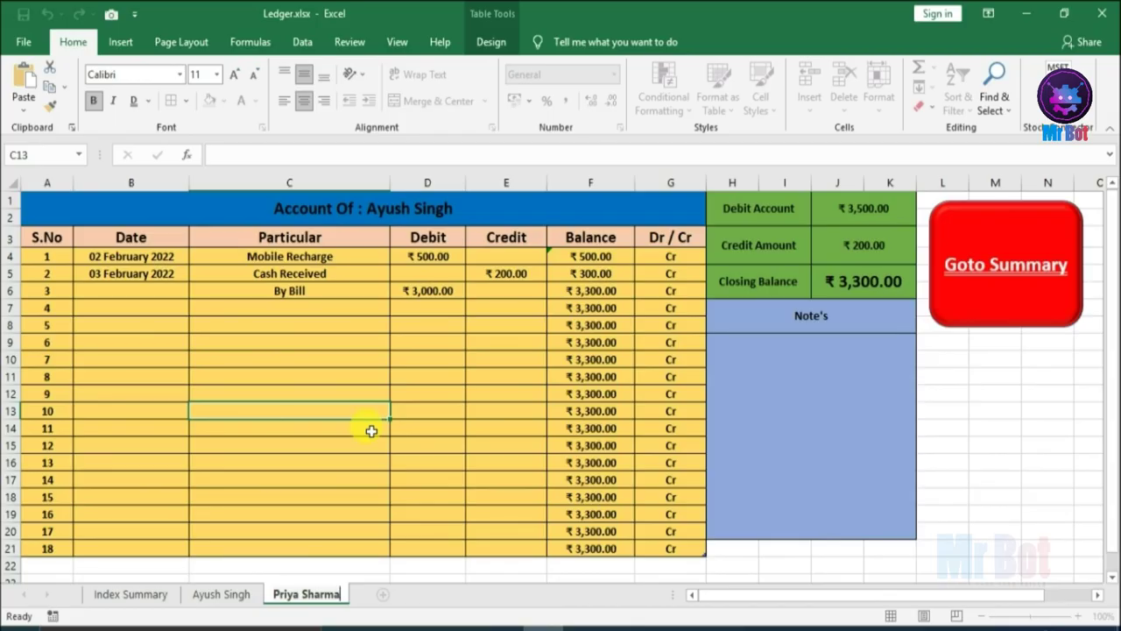
{"action": "left_click", "coordinate": [372, 431]}
{"action": "left_click", "coordinate": [355, 207]}
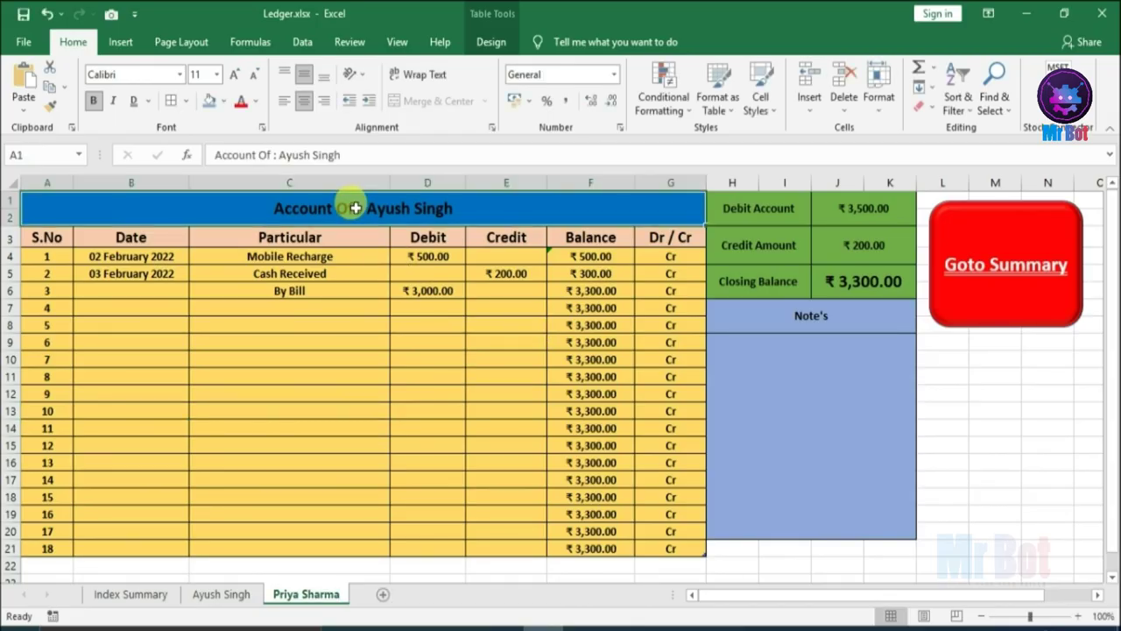
{"action": "left_click", "coordinate": [371, 155]}
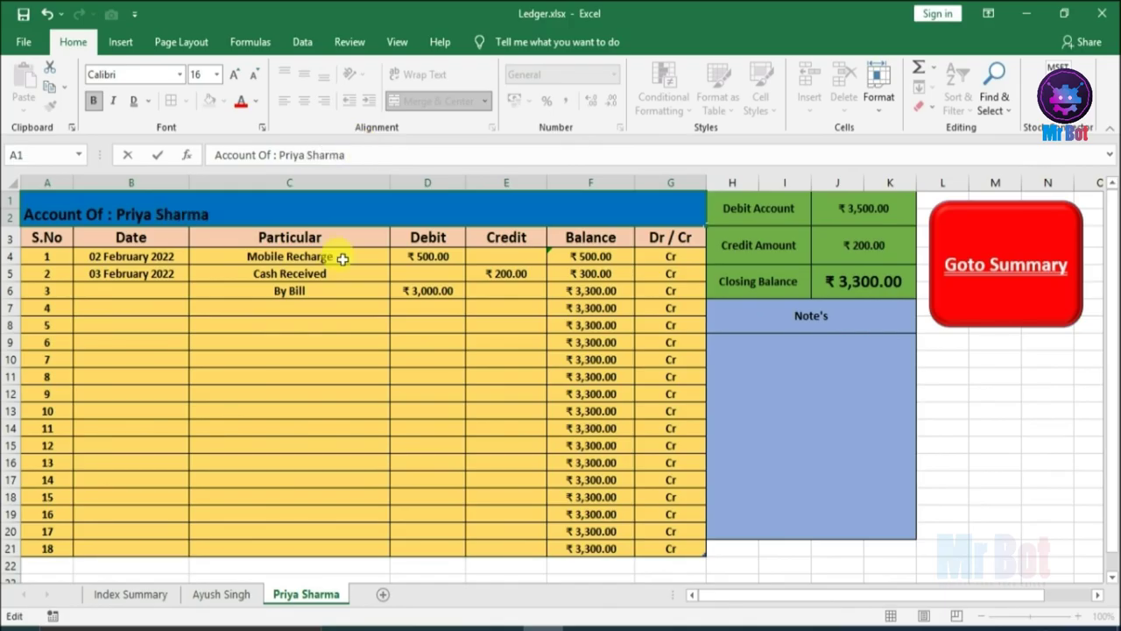
{"action": "left_click", "coordinate": [338, 326]}
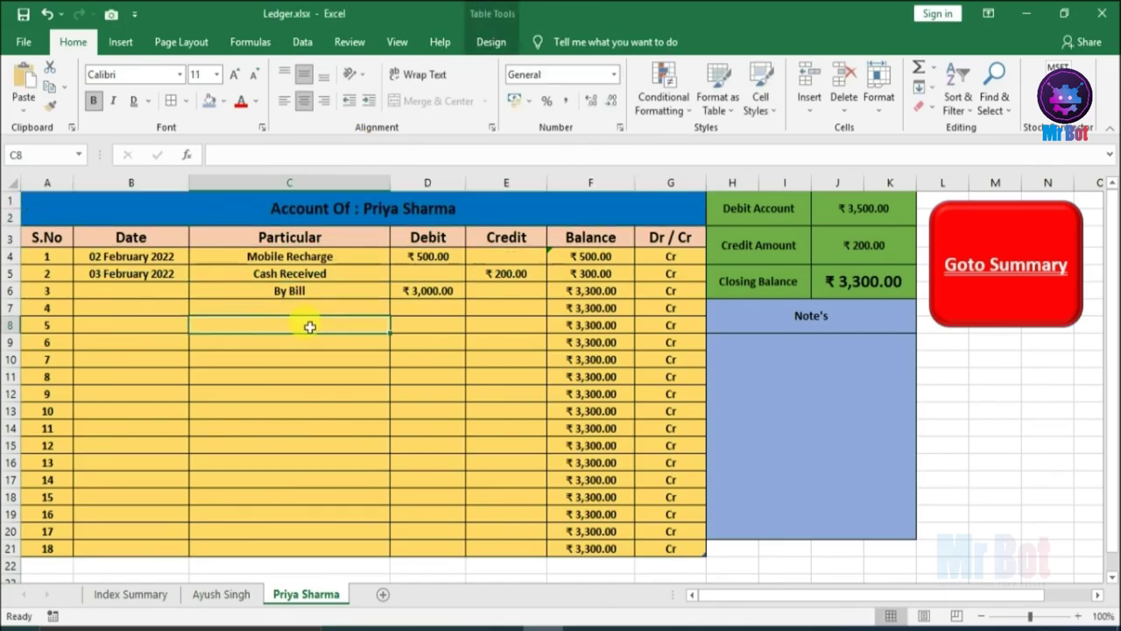
Clear the ledger entries in B4:E21 so the totals show ₹ 0.00
{"action": "left_click", "coordinate": [131, 255]}
{"action": "key", "text": "shift+Right"}
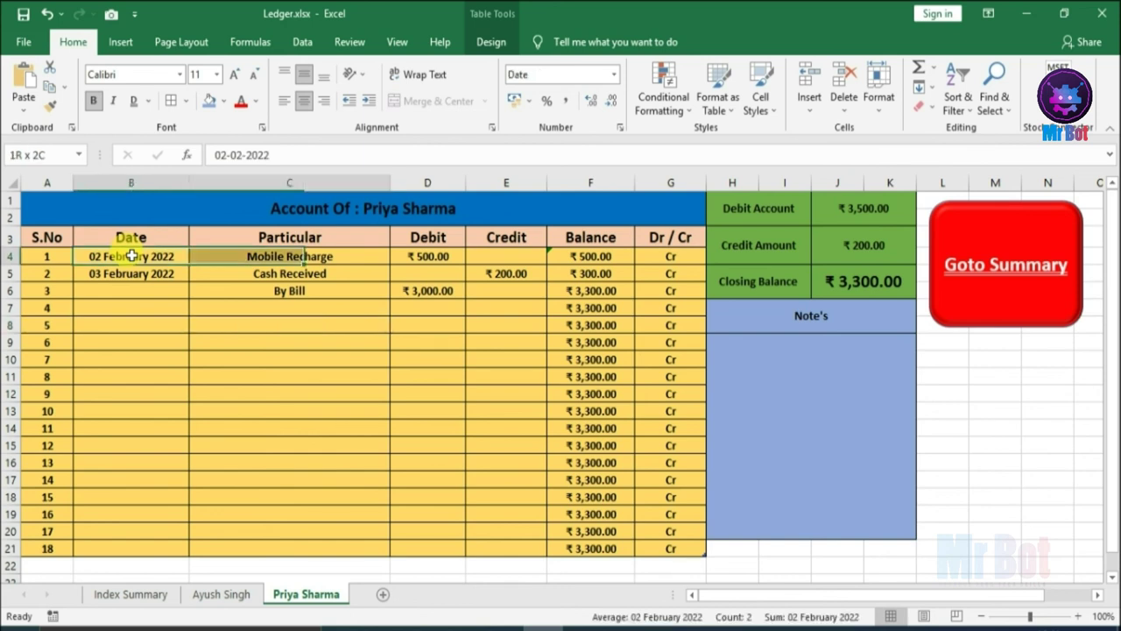
{"action": "key", "text": "shift+Right"}
{"action": "key", "text": "shift+Right"}
{"action": "key", "text": "shift+Down"}
{"action": "key", "text": "shift+Down"}
{"action": "key", "text": "shift+Down"}
{"action": "key", "text": "shift+Down"}
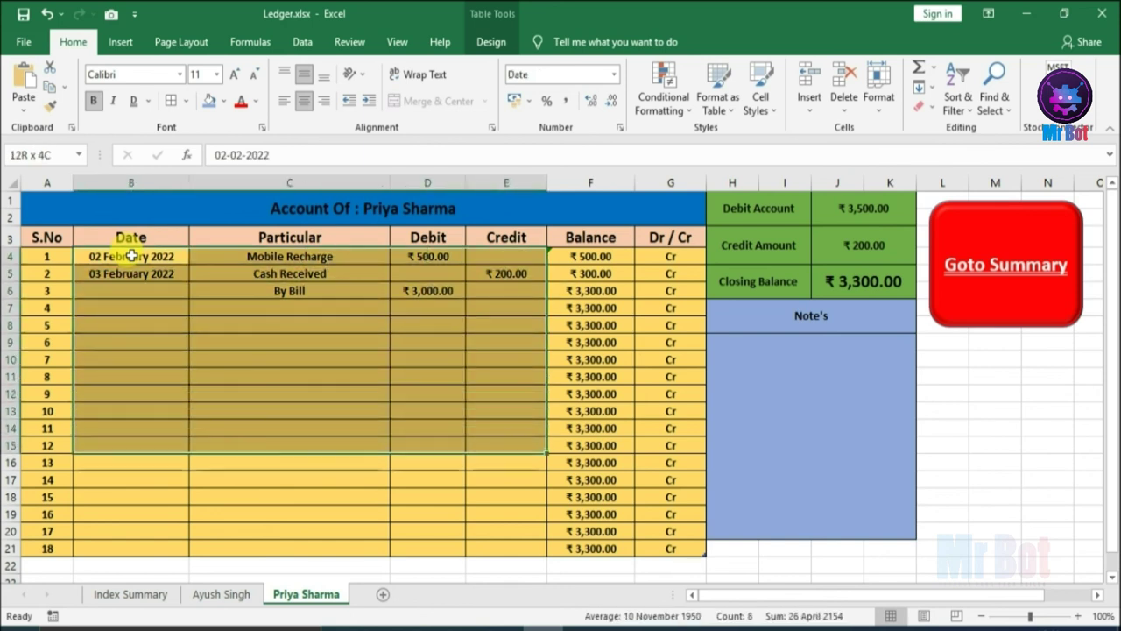
{"action": "key", "text": "shift+Down"}
{"action": "key", "text": "shift+Down"}
{"action": "key", "text": "shift+Down"}
{"action": "key", "text": "shift+Down"}
{"action": "key", "text": "shift+Down"}
{"action": "key", "text": "shift+Down"}
{"action": "key", "text": "shift+Down"}
{"action": "key", "text": "shift+Down"}
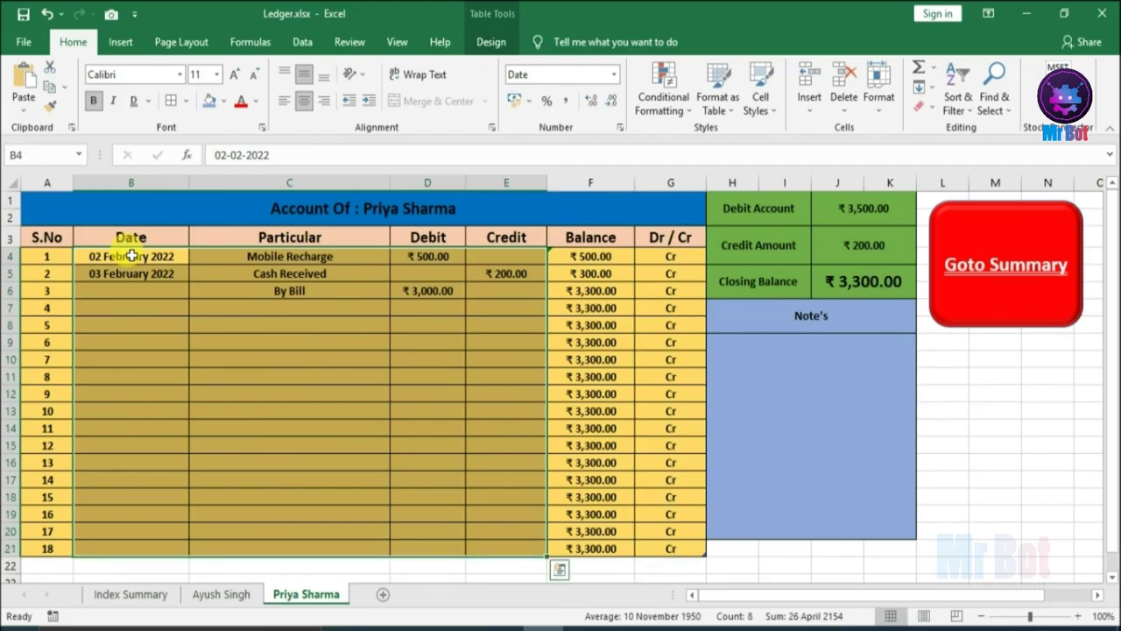
{"action": "key", "text": "Delete"}
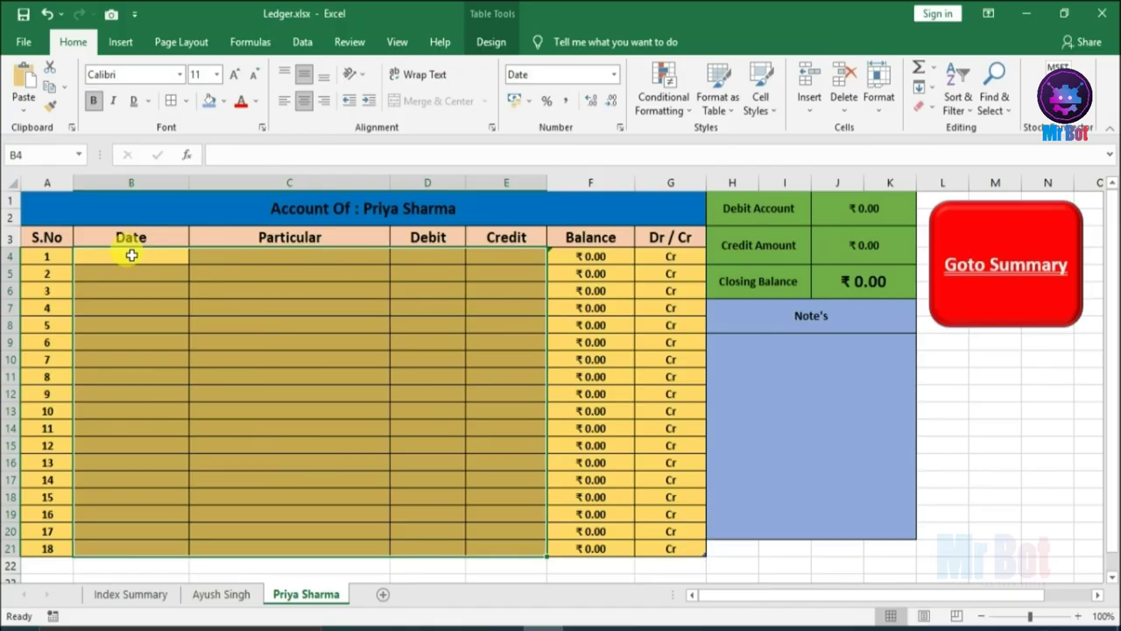
{"action": "left_click", "coordinate": [281, 410]}
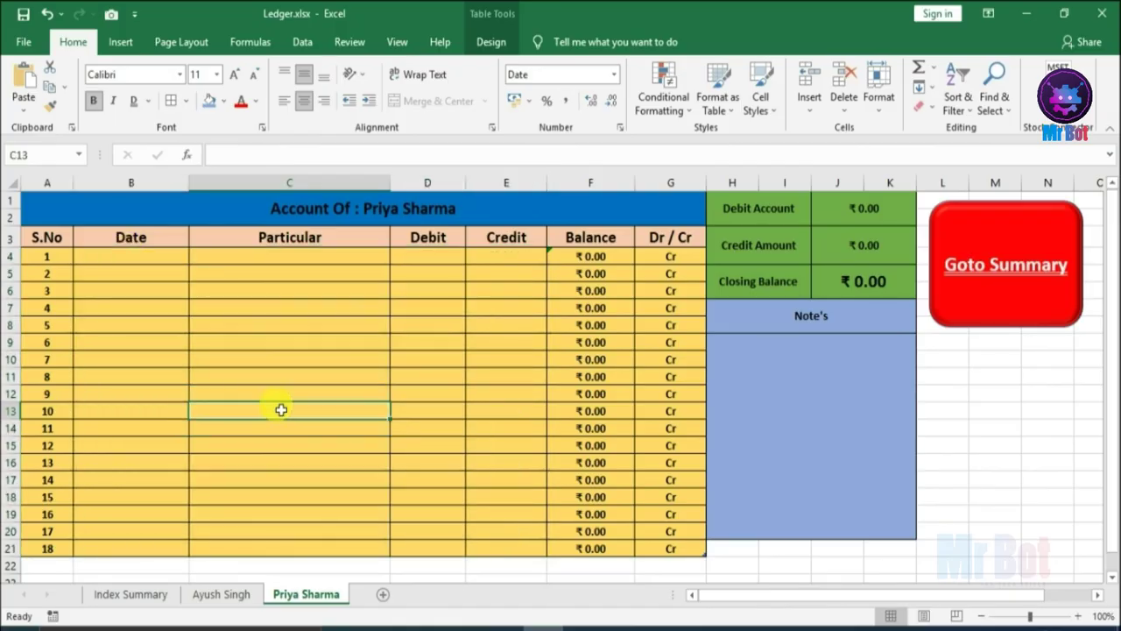
{"action": "left_click", "coordinate": [407, 391]}
{"action": "left_click", "coordinate": [285, 375]}
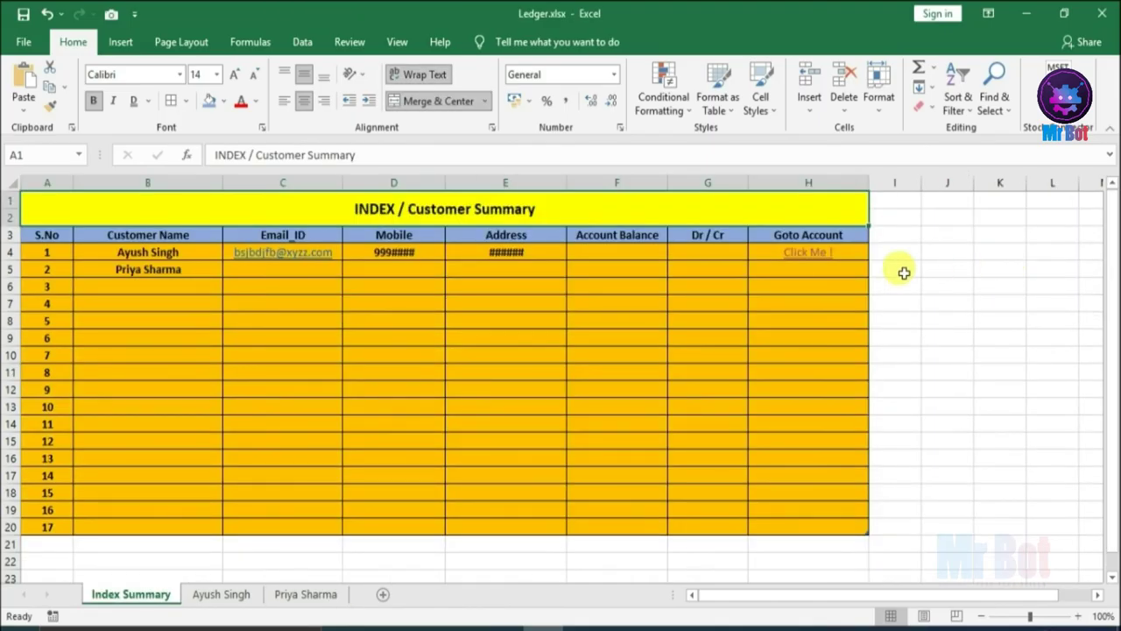
Enter 'Click Me !' in cell H5 of the Index Summary sheet
{"action": "left_click", "coordinate": [815, 270]}
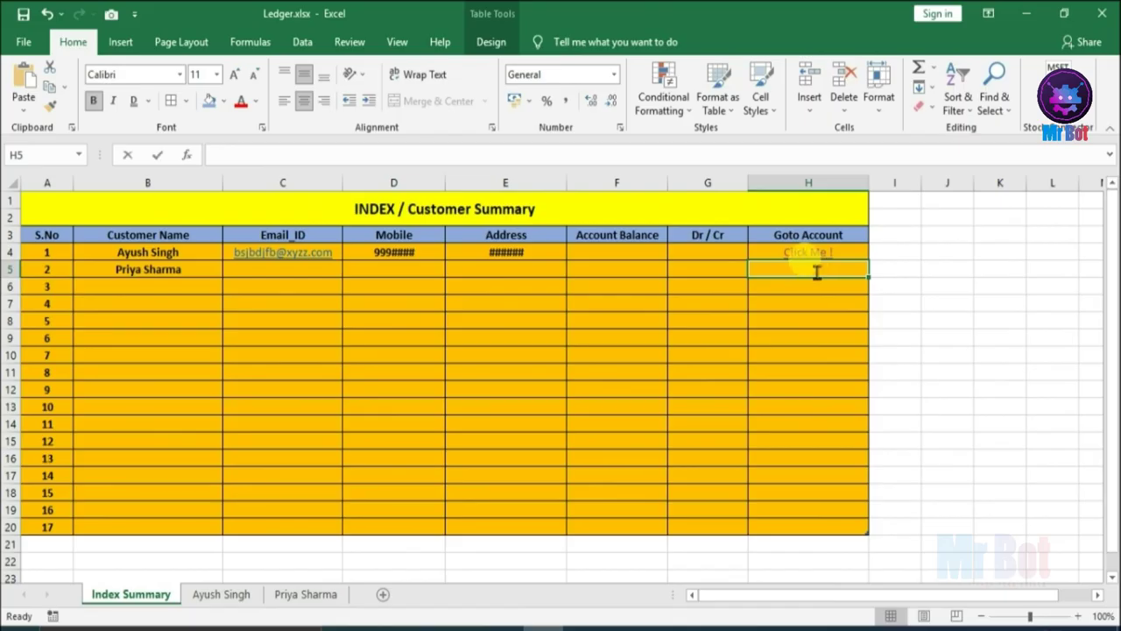
{"action": "type", "text": "C"}
{"action": "key", "text": "Return"}
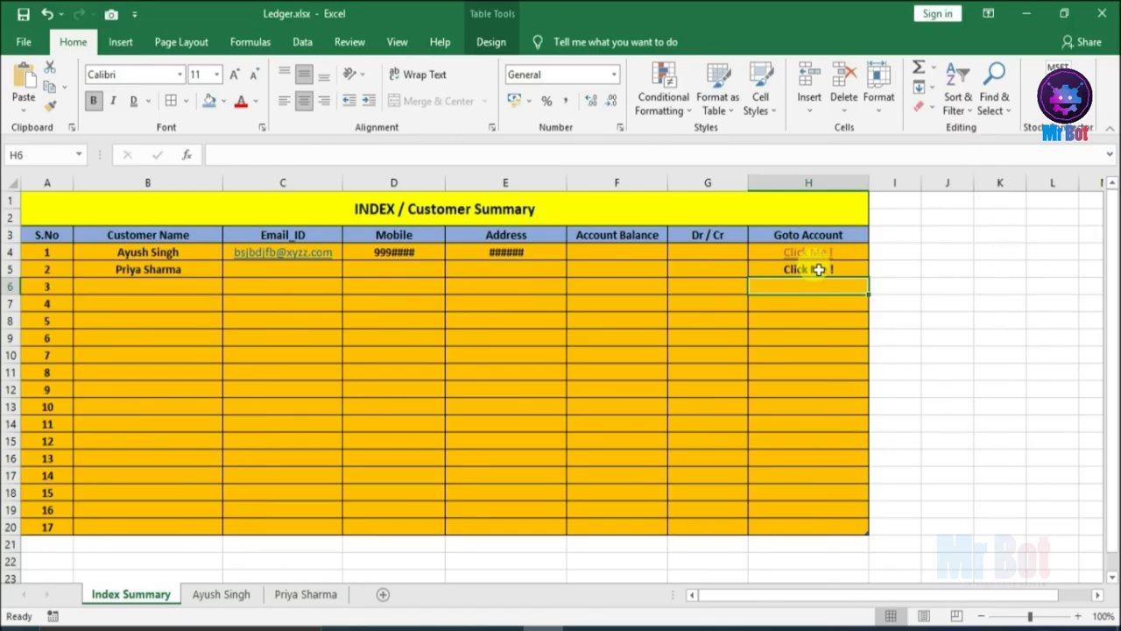
{"action": "left_click", "coordinate": [818, 270]}
{"action": "right_click", "coordinate": [818, 270]}
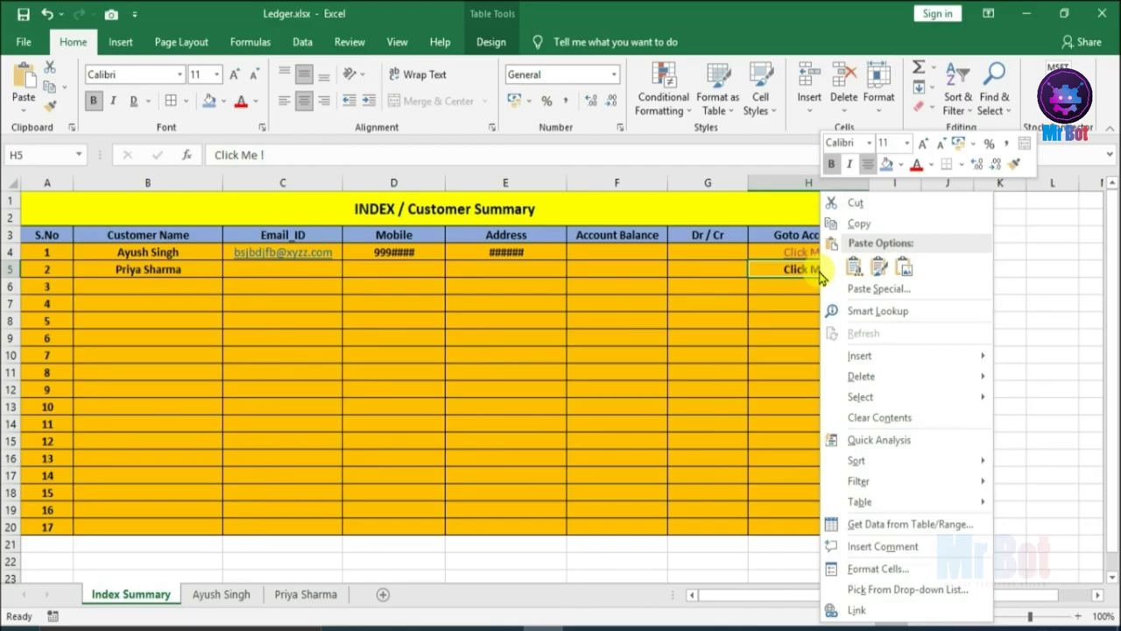
{"action": "left_click", "coordinate": [871, 570]}
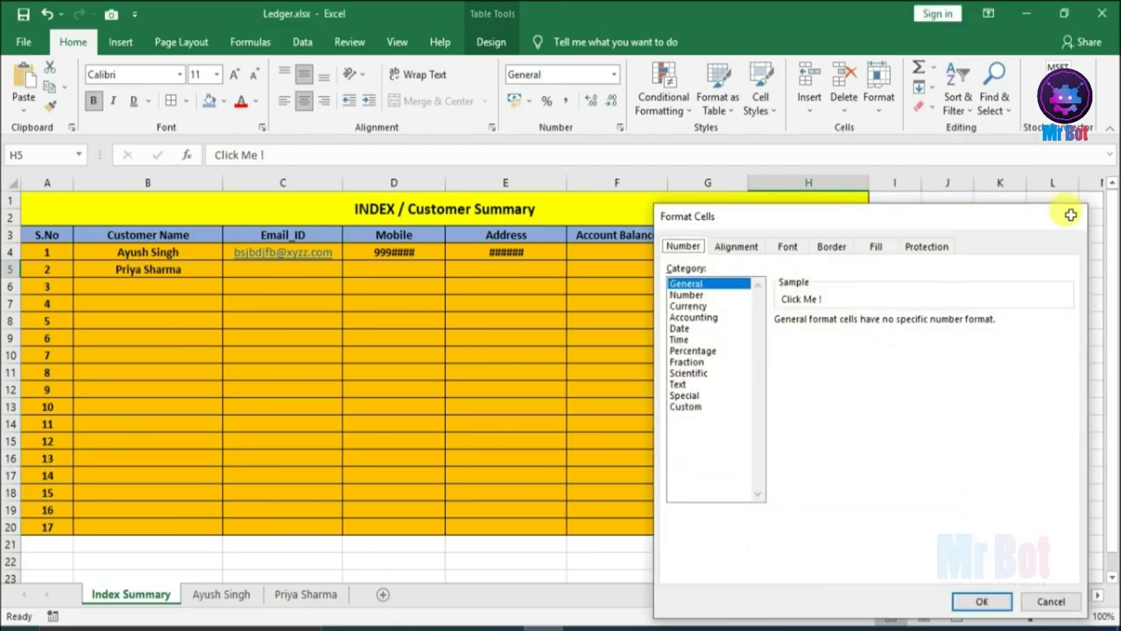
{"action": "left_click", "coordinate": [1070, 217]}
Hyperlink H5 to the second customer's ledger sheet in this workbook
{"action": "right_click", "coordinate": [797, 268]}
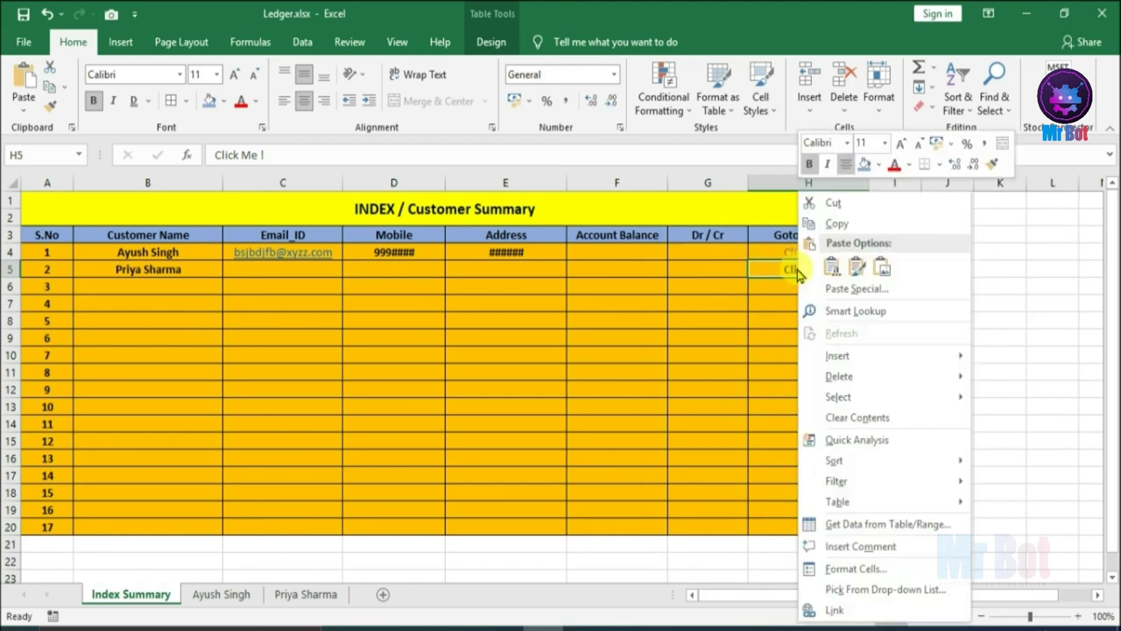
{"action": "left_click", "coordinate": [838, 611]}
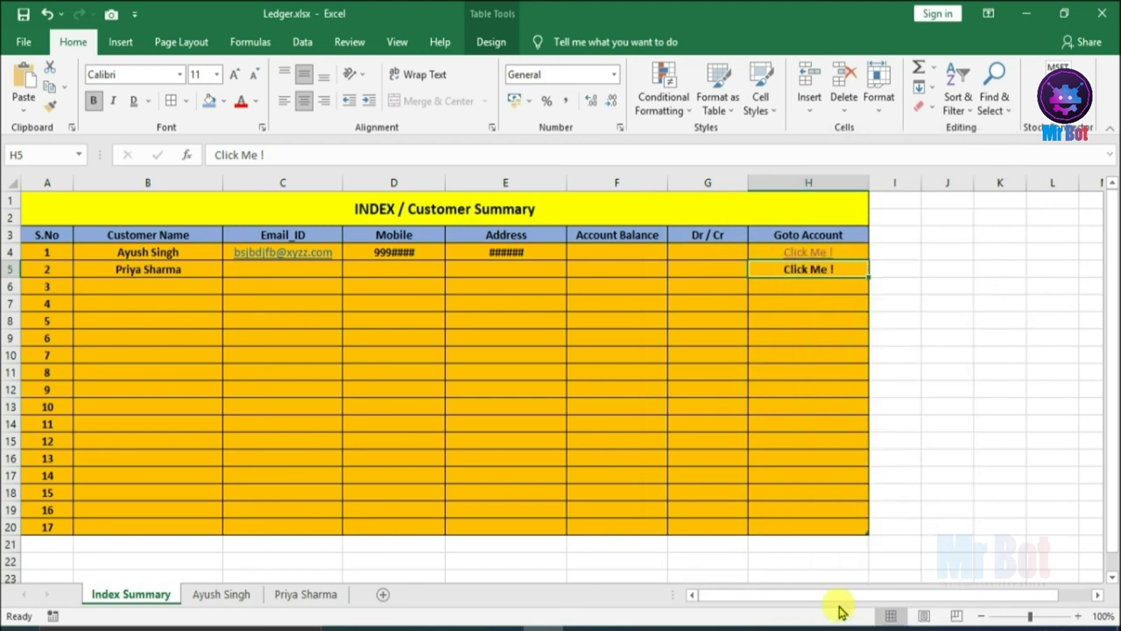
{"action": "left_click_drag", "start_coordinate": [813, 354], "coordinate": [660, 224]}
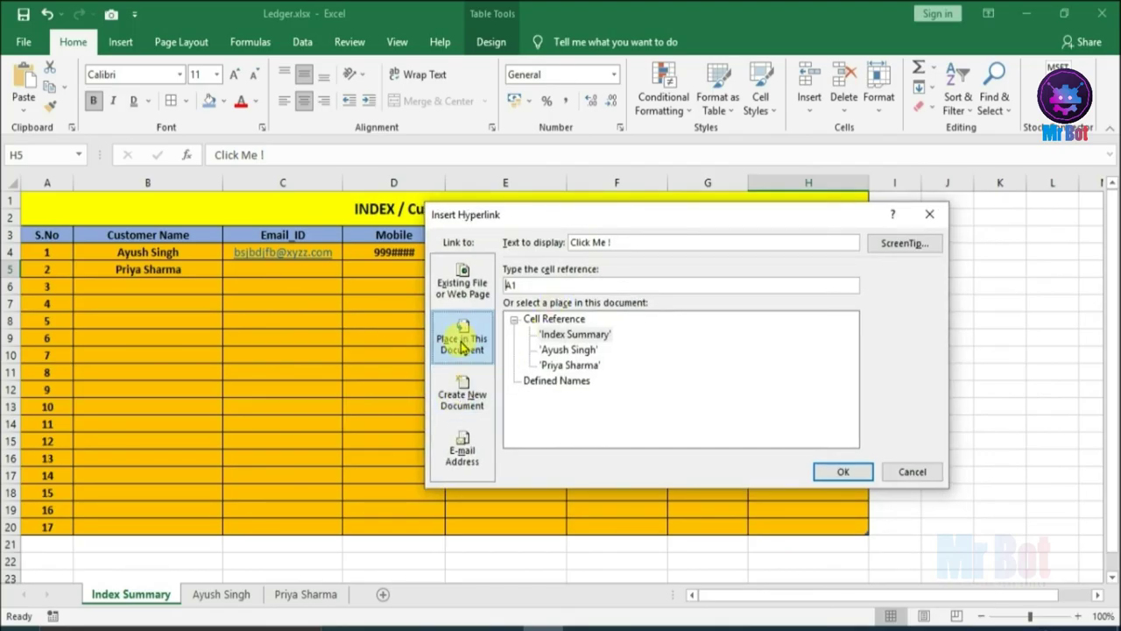
{"action": "left_click", "coordinate": [567, 364]}
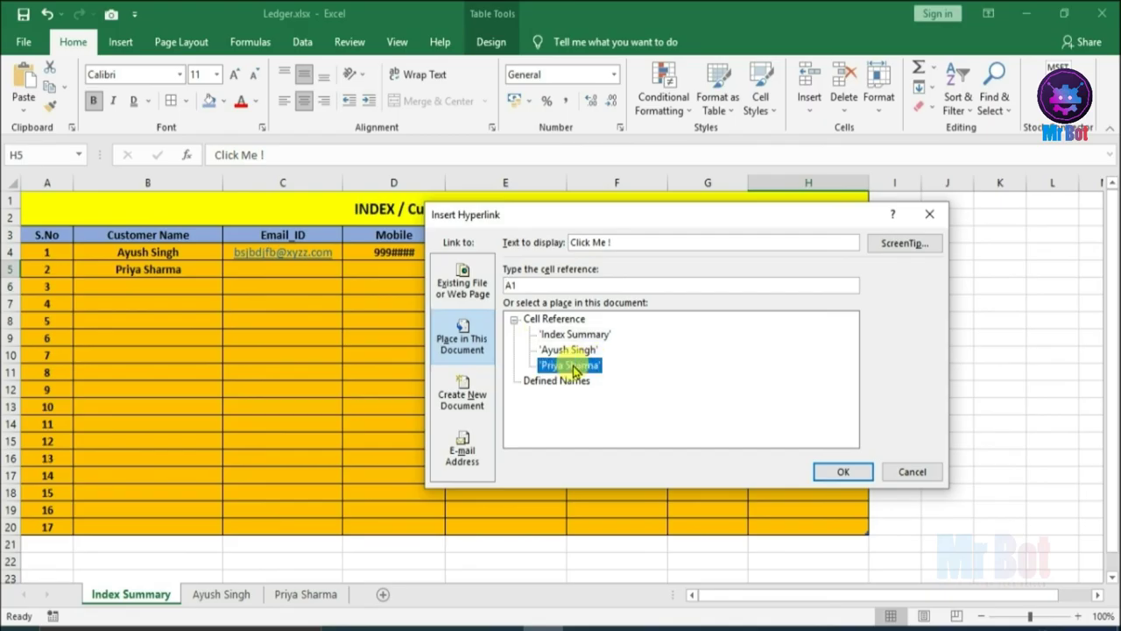
{"action": "left_click", "coordinate": [854, 477]}
{"action": "left_click", "coordinate": [714, 377]}
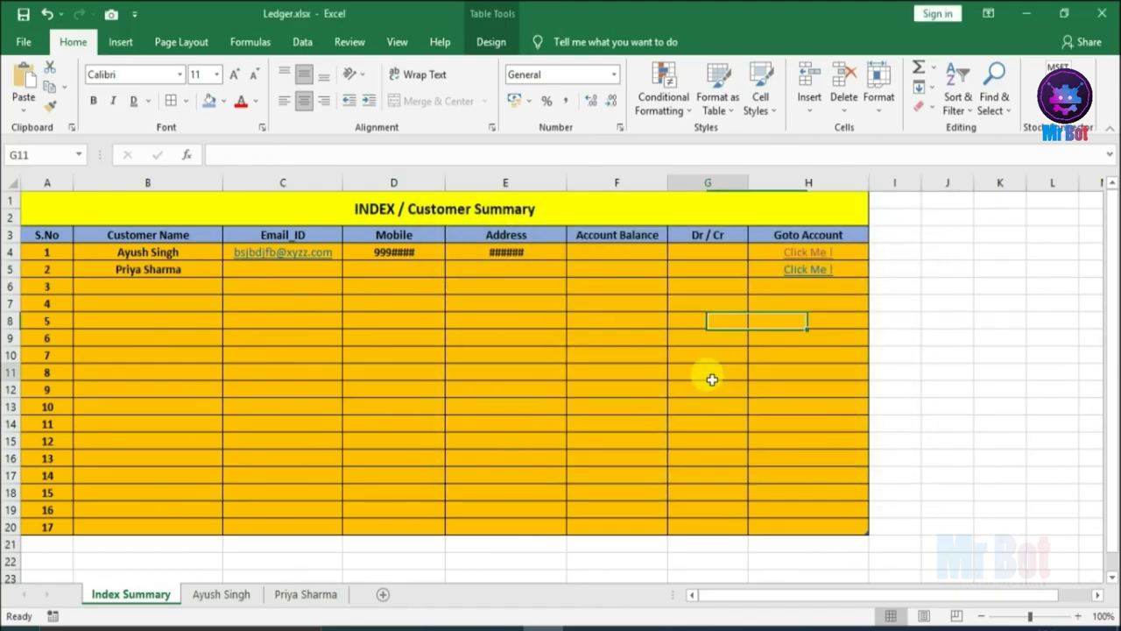
{"action": "left_click", "coordinate": [814, 270]}
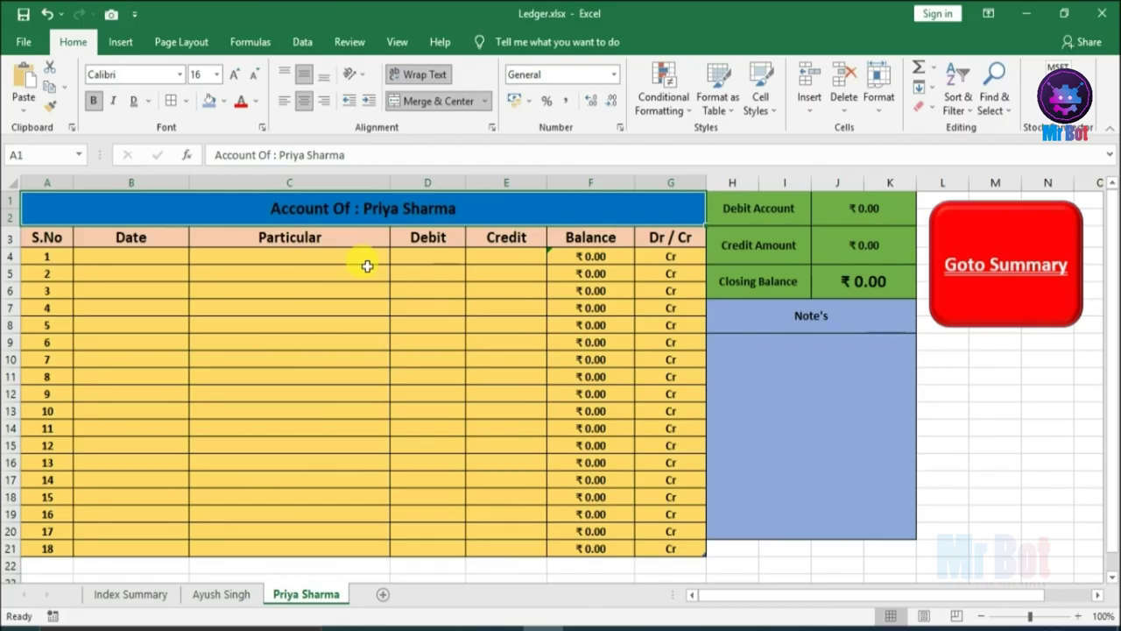
{"action": "left_click", "coordinate": [366, 271]}
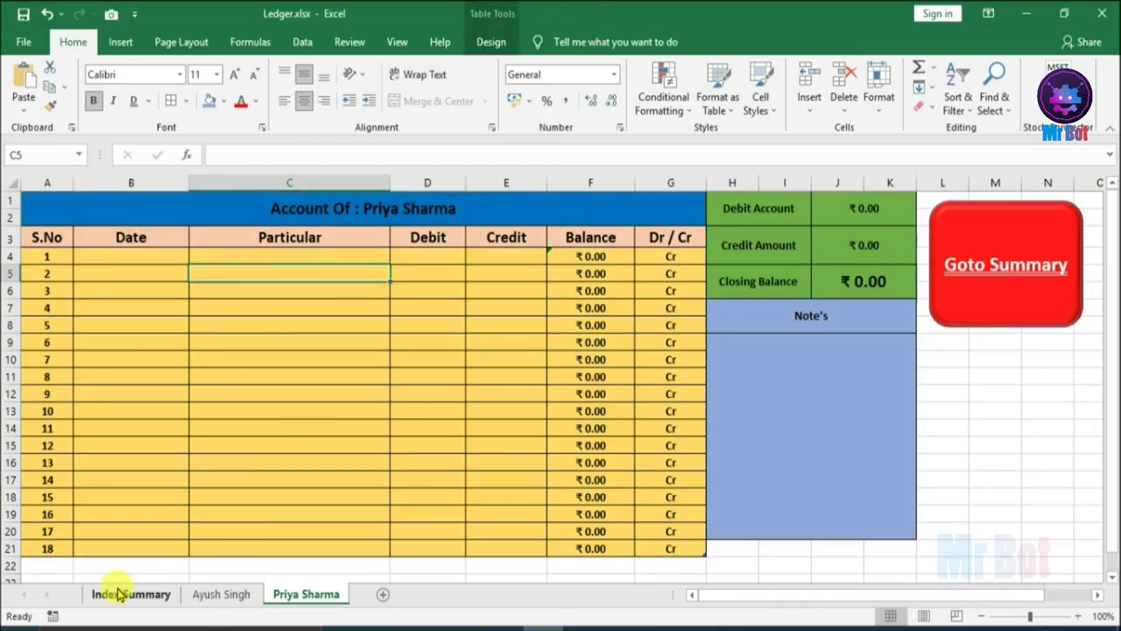
{"action": "left_click", "coordinate": [120, 594]}
{"action": "left_click", "coordinate": [581, 387]}
{"action": "left_click", "coordinate": [625, 252]}
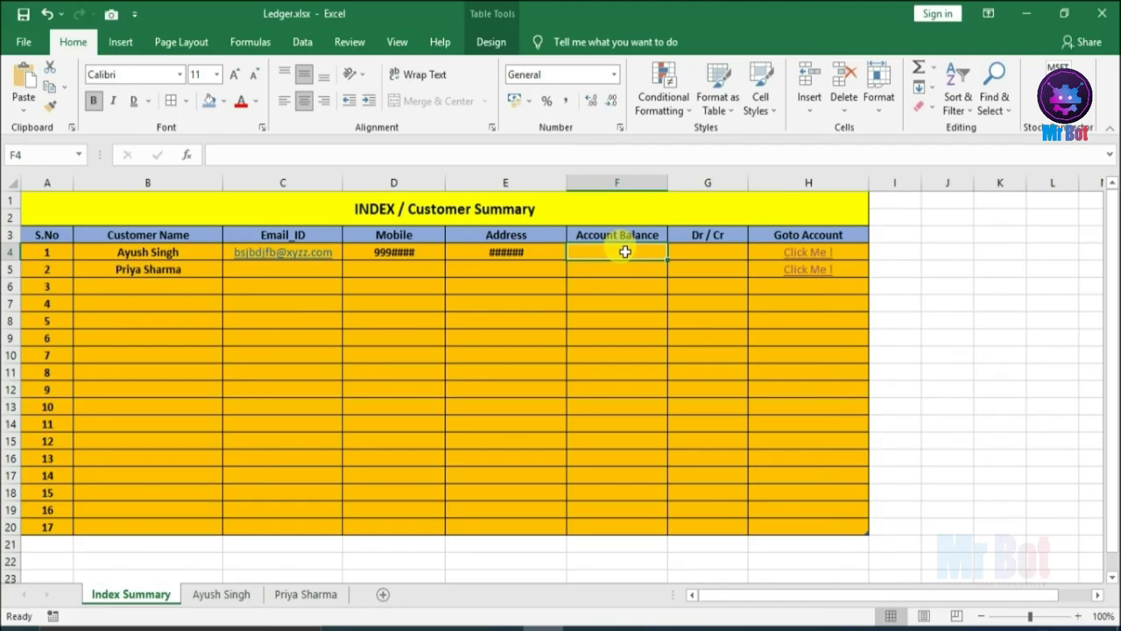
{"action": "left_click", "coordinate": [230, 595]}
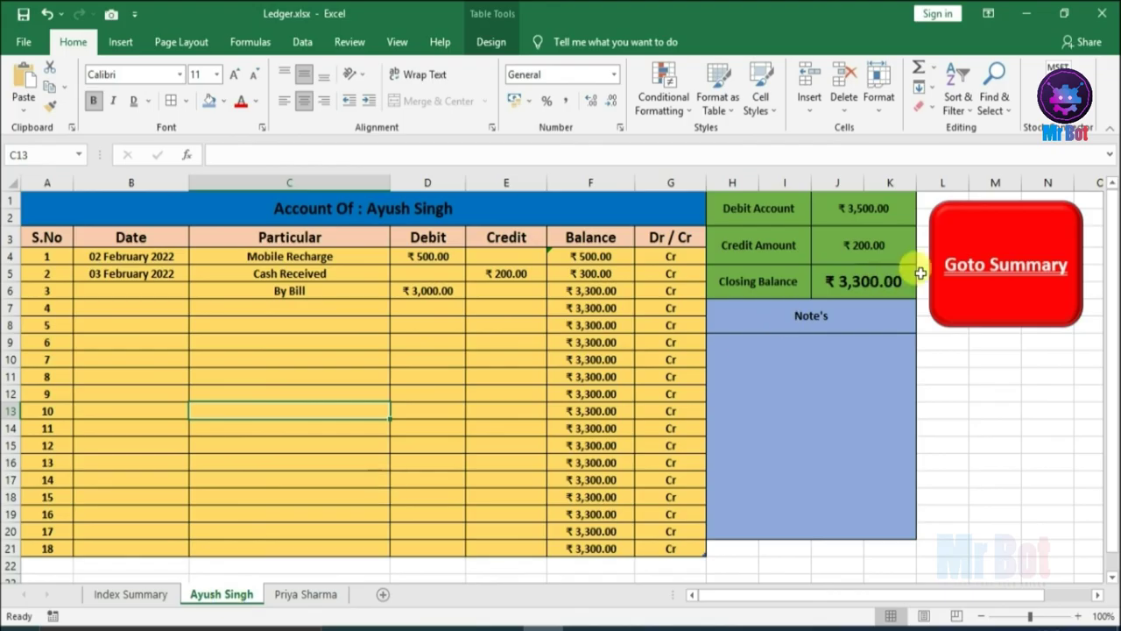
{"action": "left_click", "coordinate": [100, 596]}
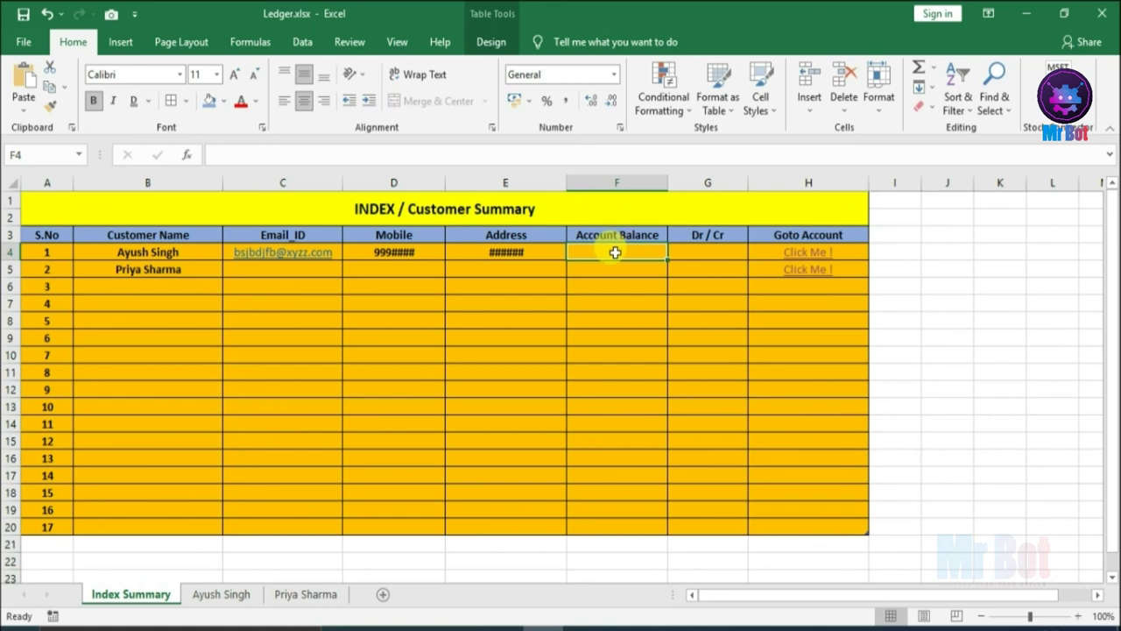
In F4, SUM the first customer's ledger Closing Balance so the Account Balance shows 3300
{"action": "type", "text": "="}
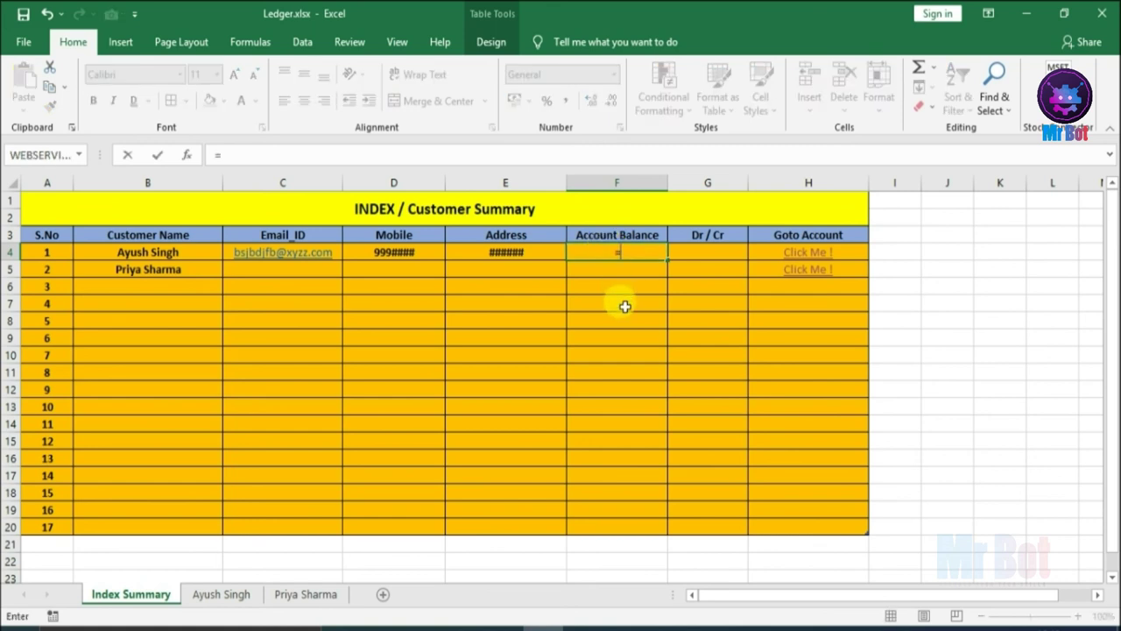
{"action": "type", "text": "sum"}
{"action": "key", "text": "Tab"}
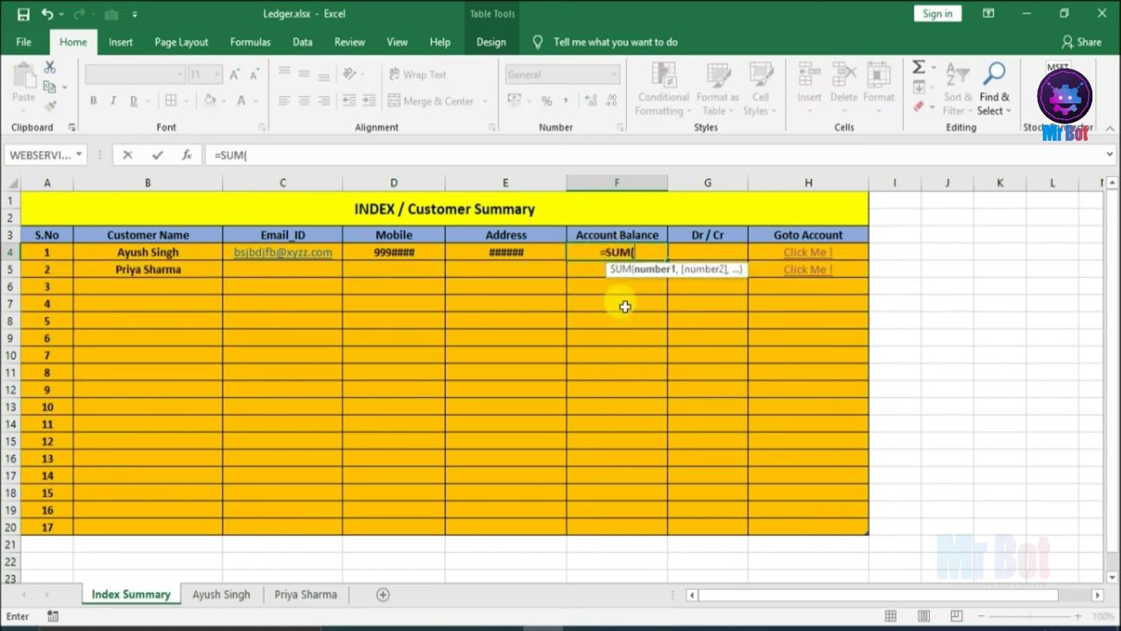
{"action": "left_click", "coordinate": [226, 596]}
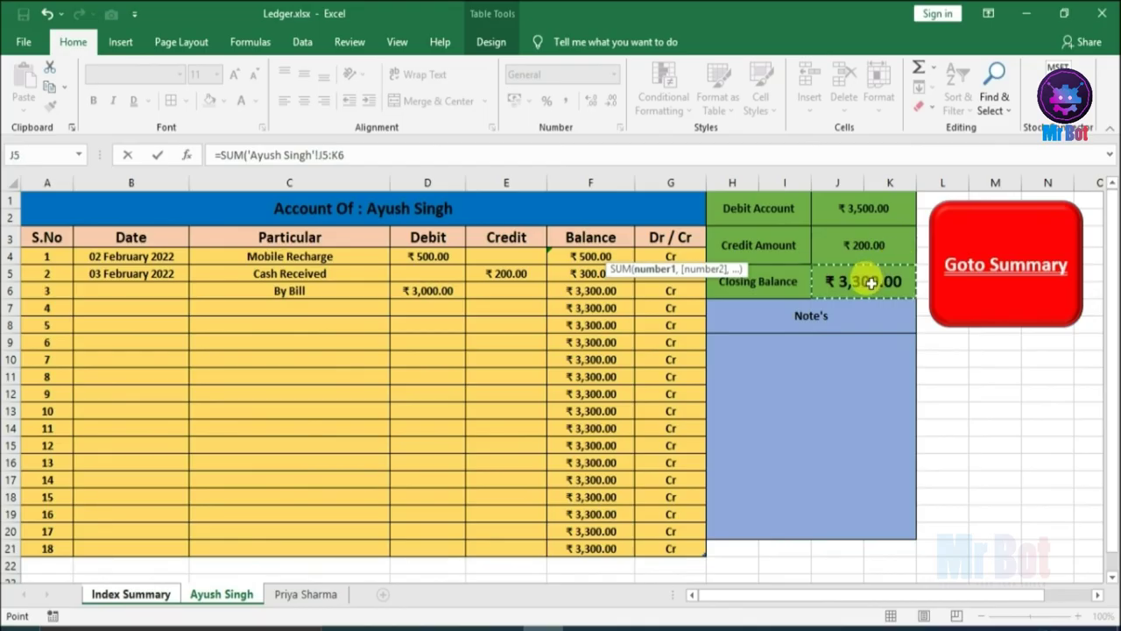
{"action": "key", "text": "Return"}
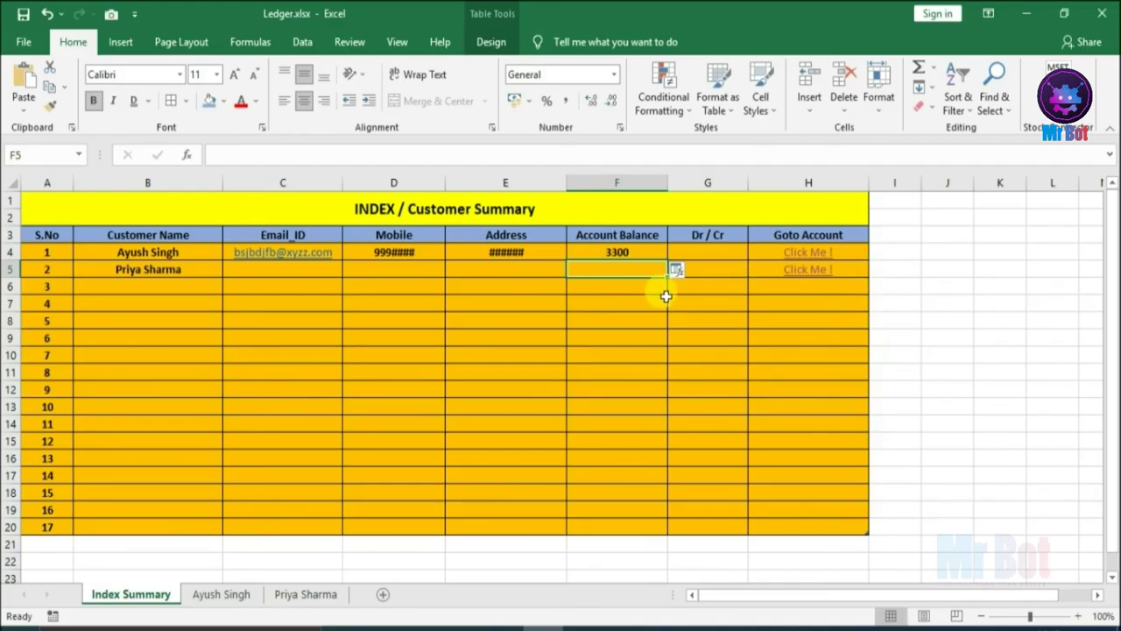
{"action": "left_click", "coordinate": [593, 250]}
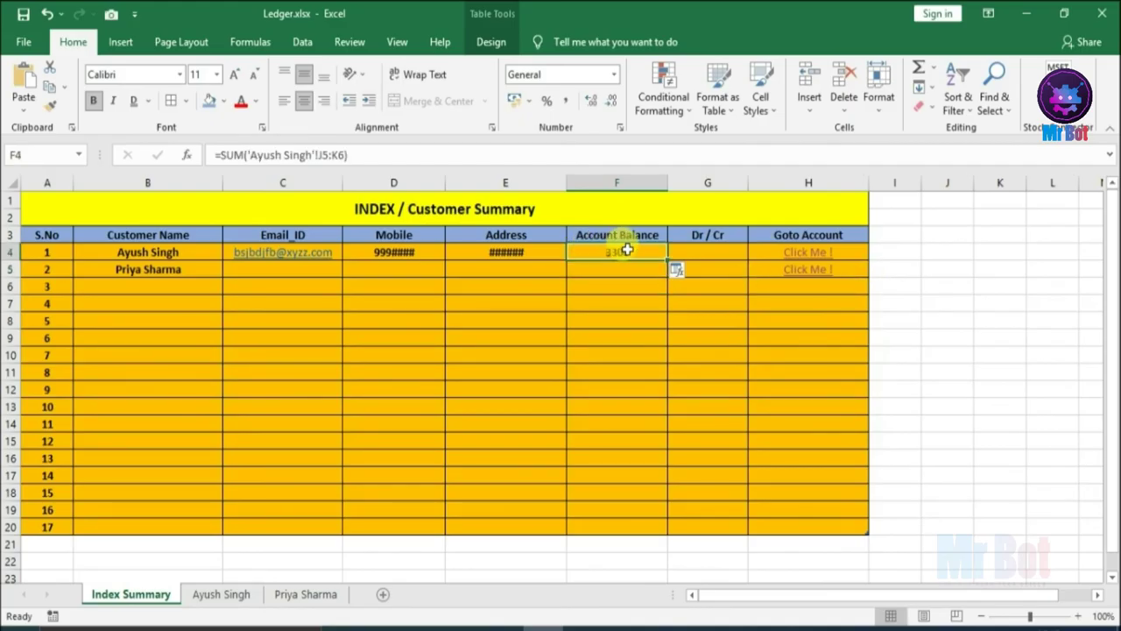
In F5, SUM the second customer's ledger Closing Balance to show 0, then select the balance column
{"action": "left_click", "coordinate": [619, 269]}
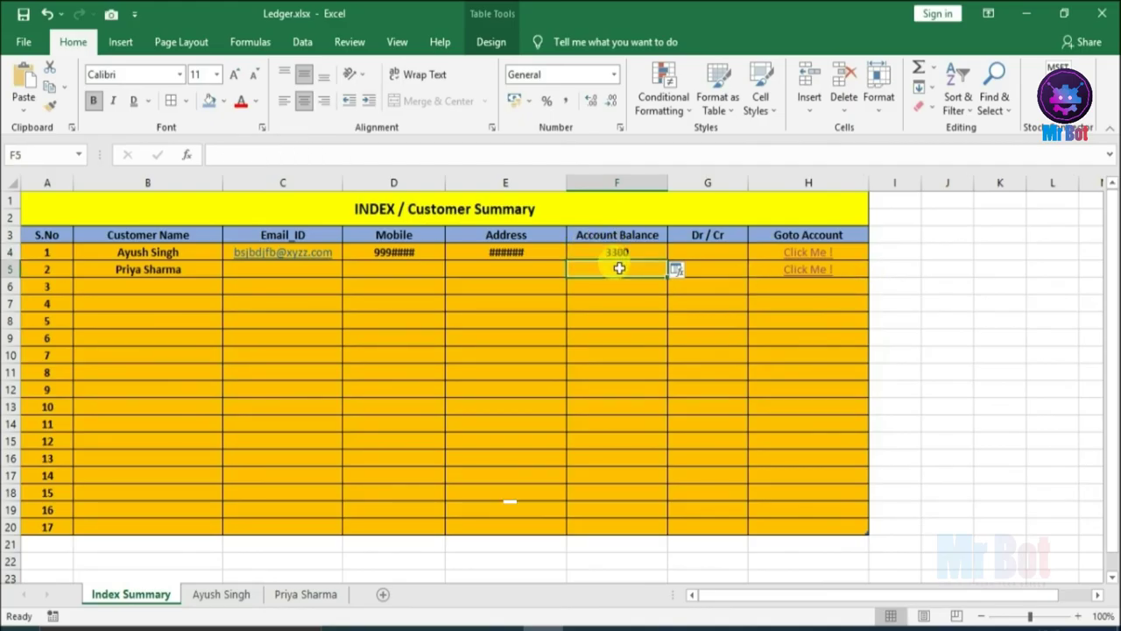
{"action": "type", "text": "="}
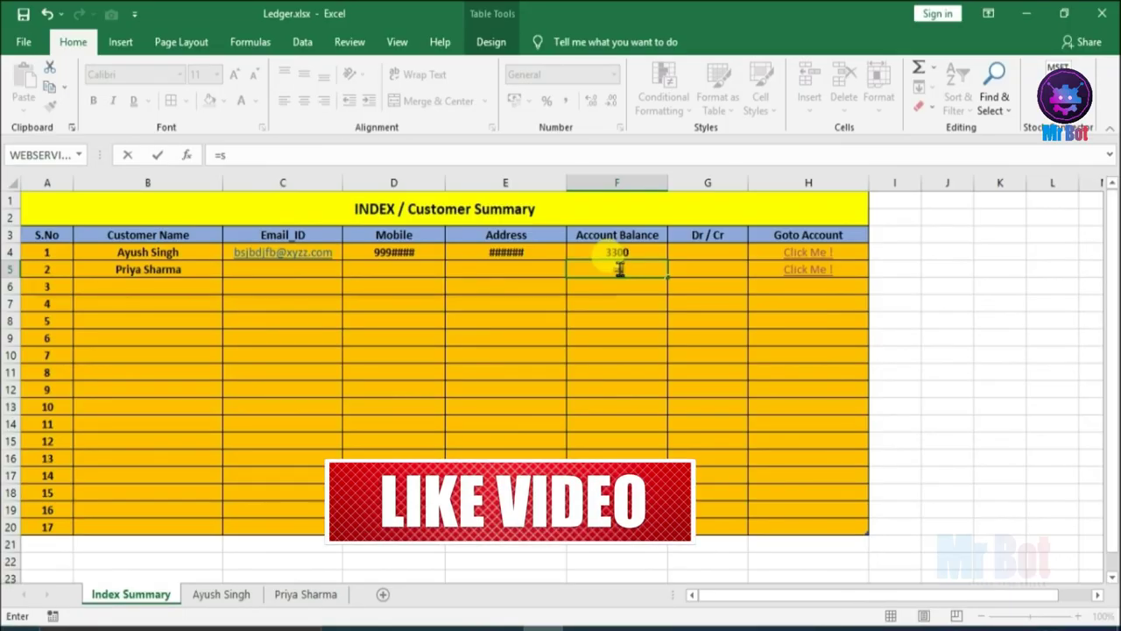
{"action": "type", "text": "sum"}
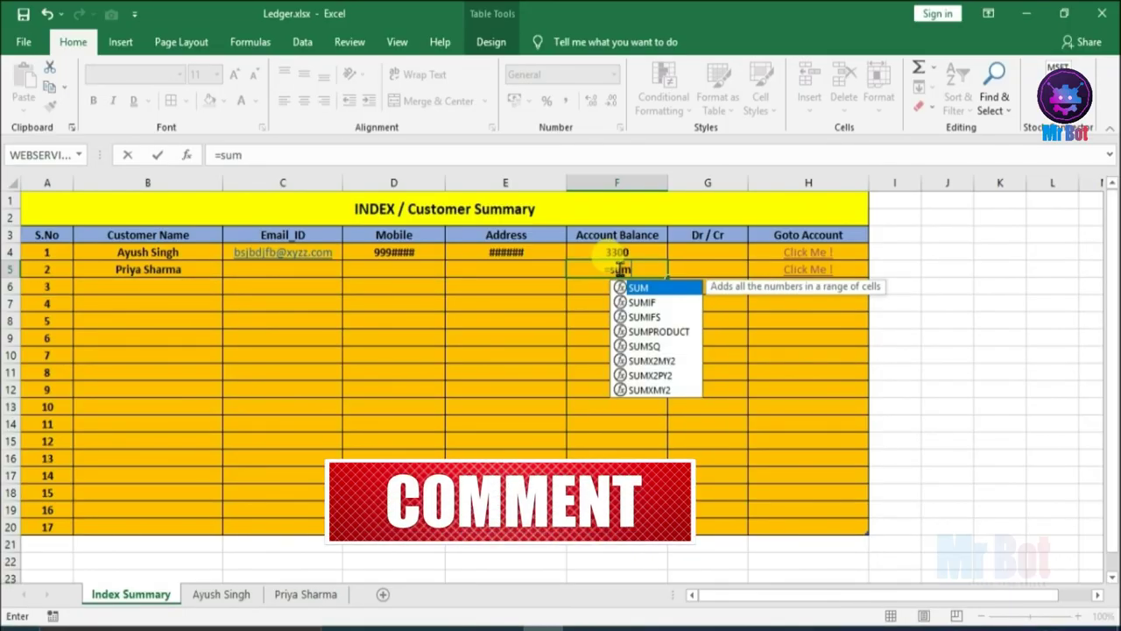
{"action": "key", "text": "Tab"}
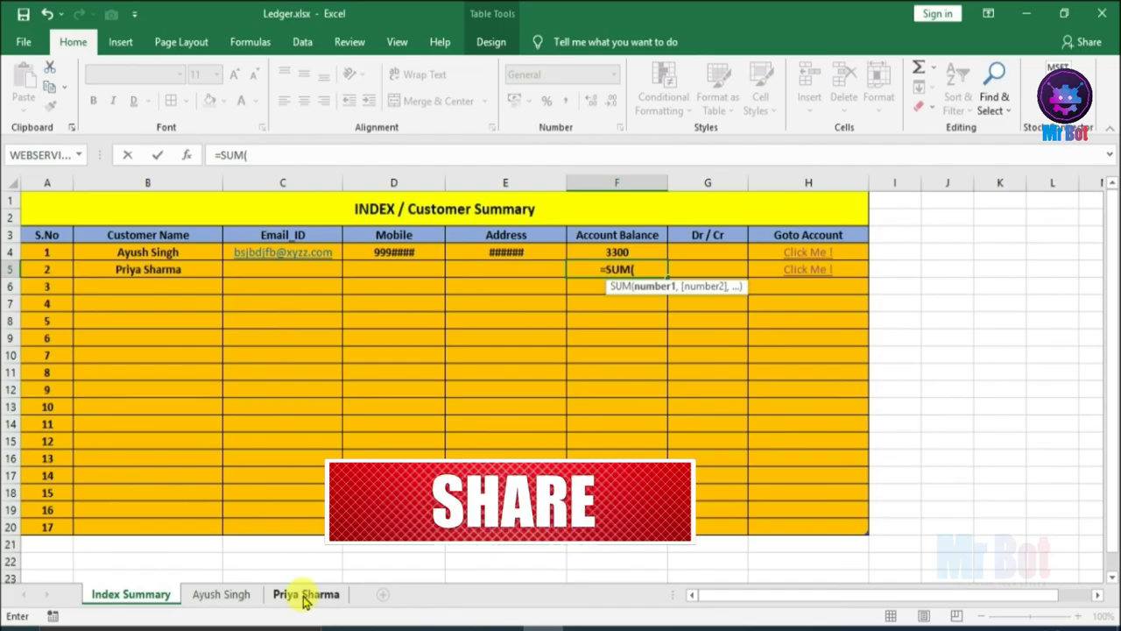
{"action": "left_click", "coordinate": [306, 594]}
{"action": "left_click", "coordinate": [871, 281]}
{"action": "key", "text": "Return"}
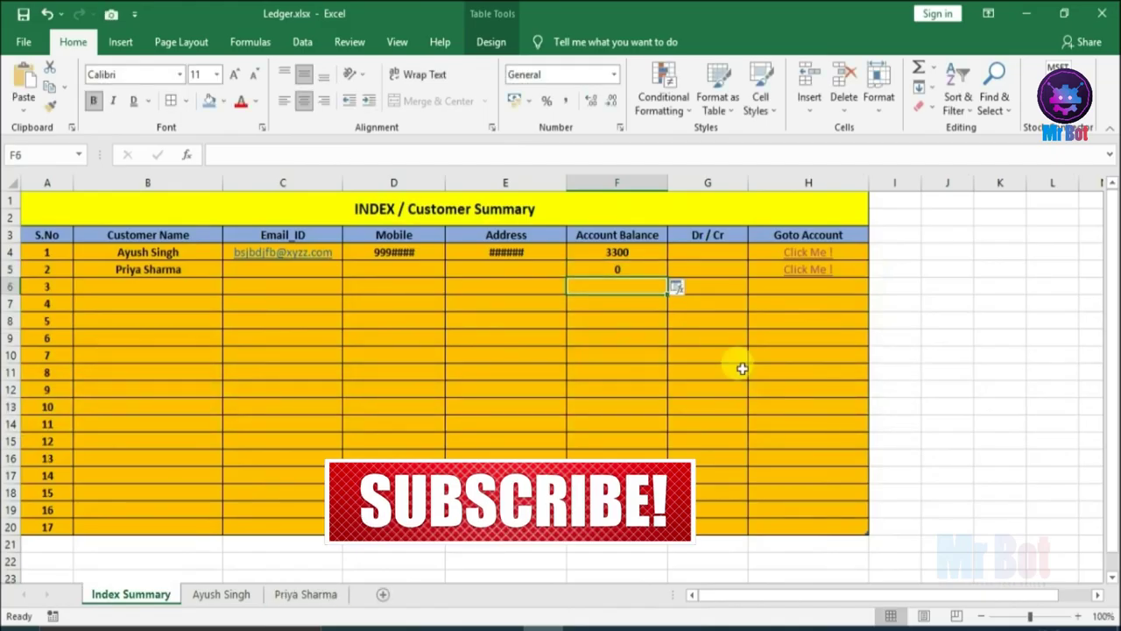
{"action": "left_click", "coordinate": [592, 252]}
{"action": "key", "text": "shift+Down"}
{"action": "key", "text": "shift+Down"}
{"action": "key", "text": "shift+Down"}
{"action": "key", "text": "shift+Down"}
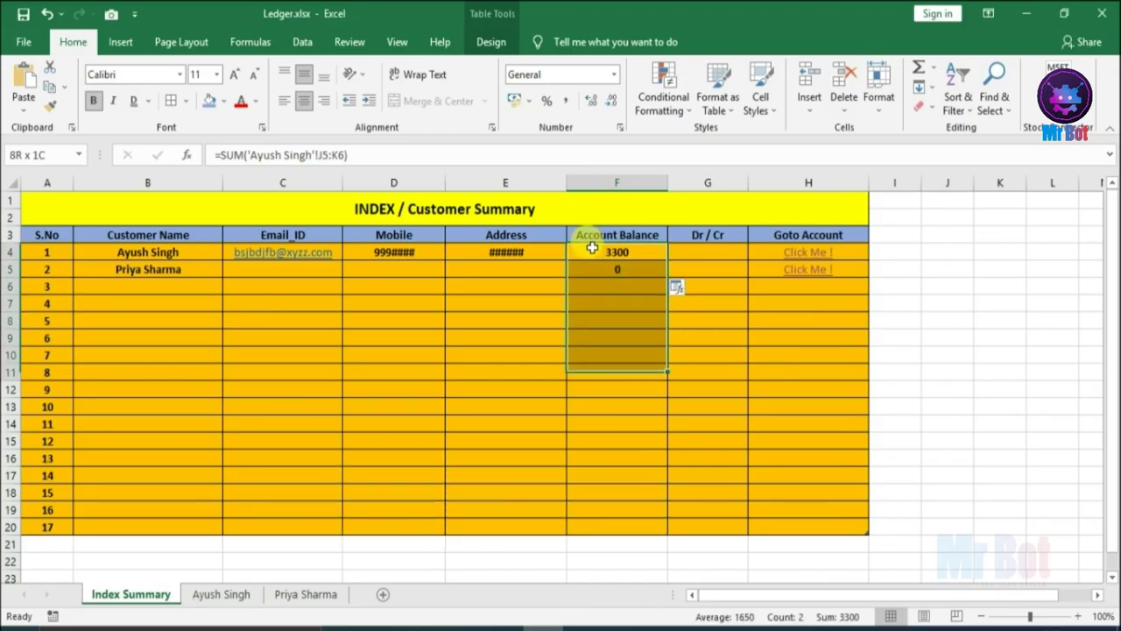
{"action": "key", "text": "shift+Down"}
{"action": "key", "text": "shift+Down"}
{"action": "key", "text": "shift+Down"}
{"action": "key", "text": "shift+Down"}
{"action": "key", "text": "shift+Down"}
{"action": "key", "text": "shift+Down"}
{"action": "key", "text": "shift+Down"}
{"action": "key", "text": "shift+Down"}
{"action": "key", "text": "shift+Down"}
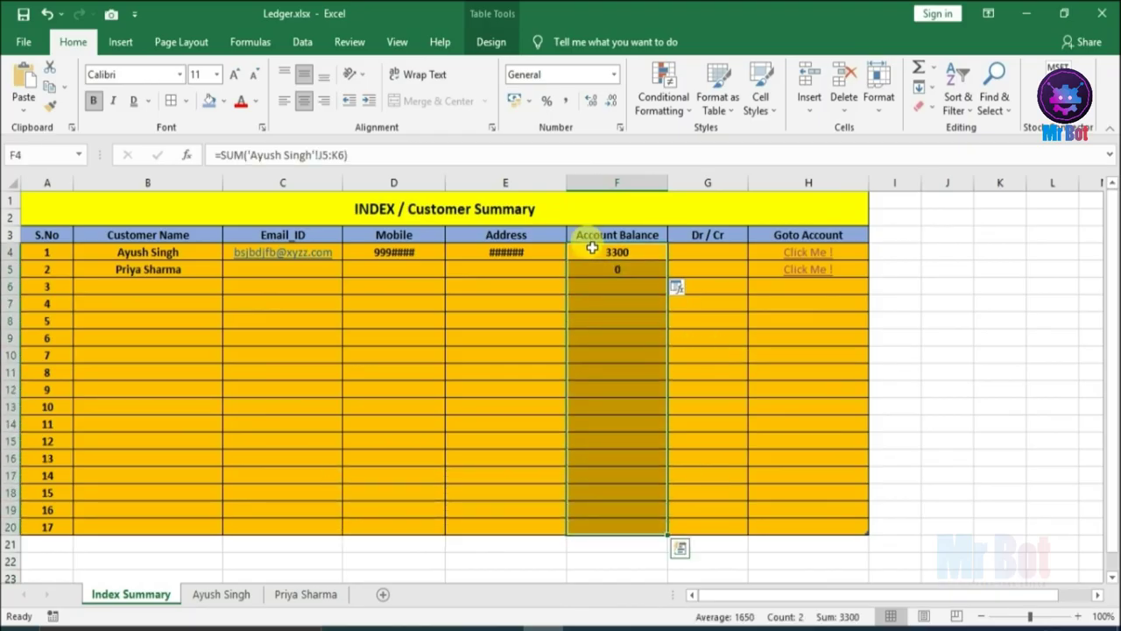
Format the selected Account Balance cells as ₹ Currency with 2 decimals, giving ₹ 3,300.00 and ₹ 0.00
{"action": "right_click", "coordinate": [598, 279]}
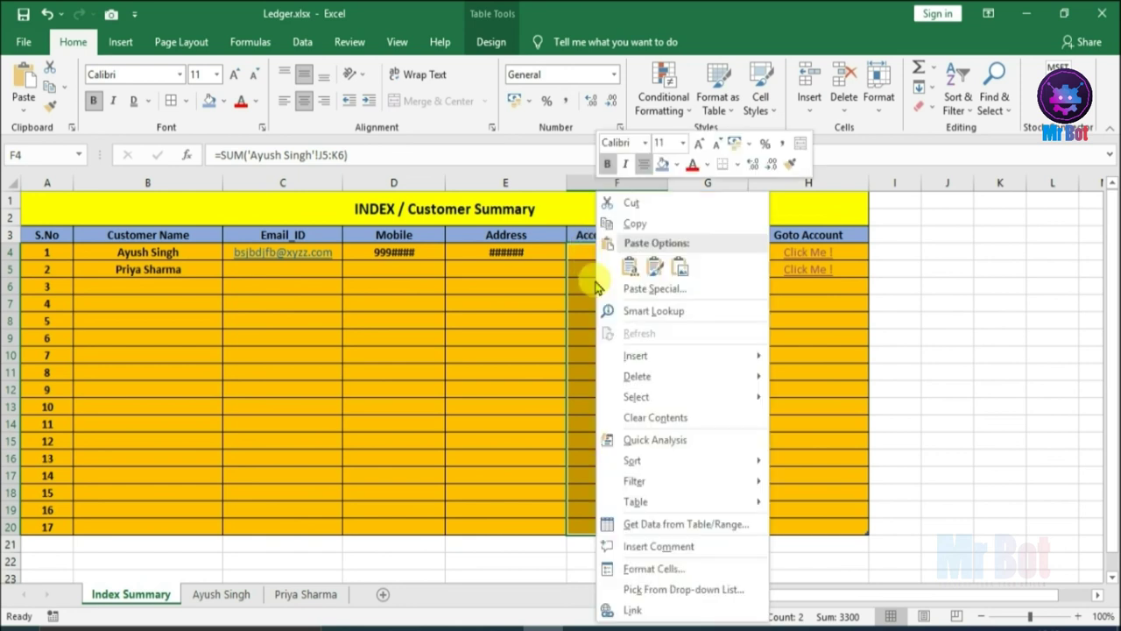
{"action": "left_click", "coordinate": [648, 568]}
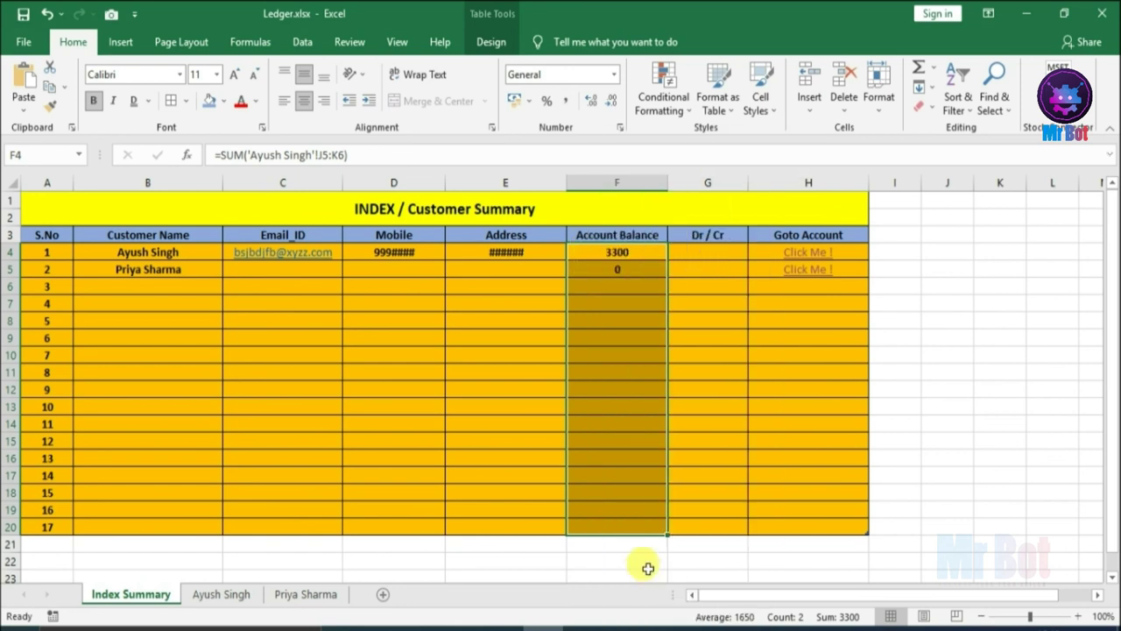
{"action": "left_click_drag", "start_coordinate": [554, 226], "coordinate": [471, 149]}
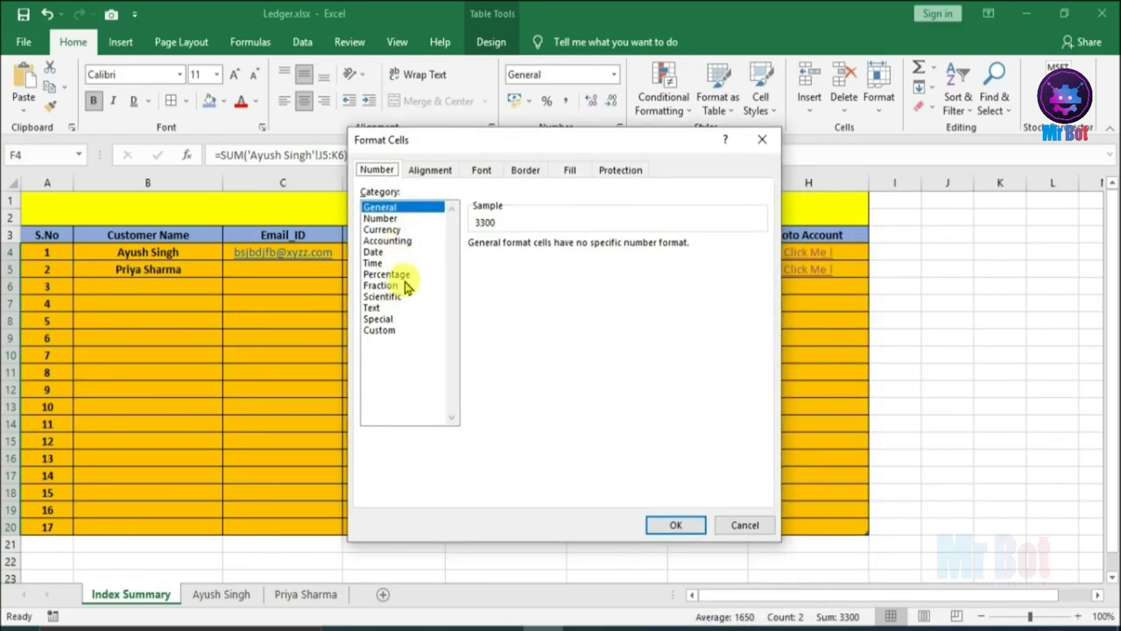
{"action": "left_click", "coordinate": [393, 230]}
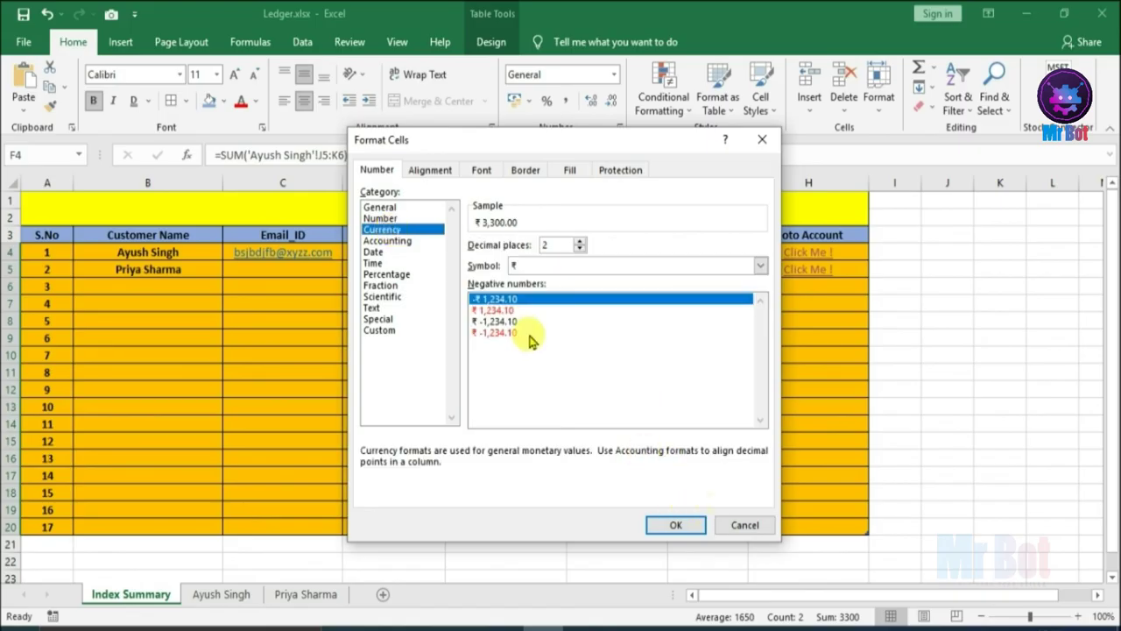
{"action": "left_click", "coordinate": [676, 526]}
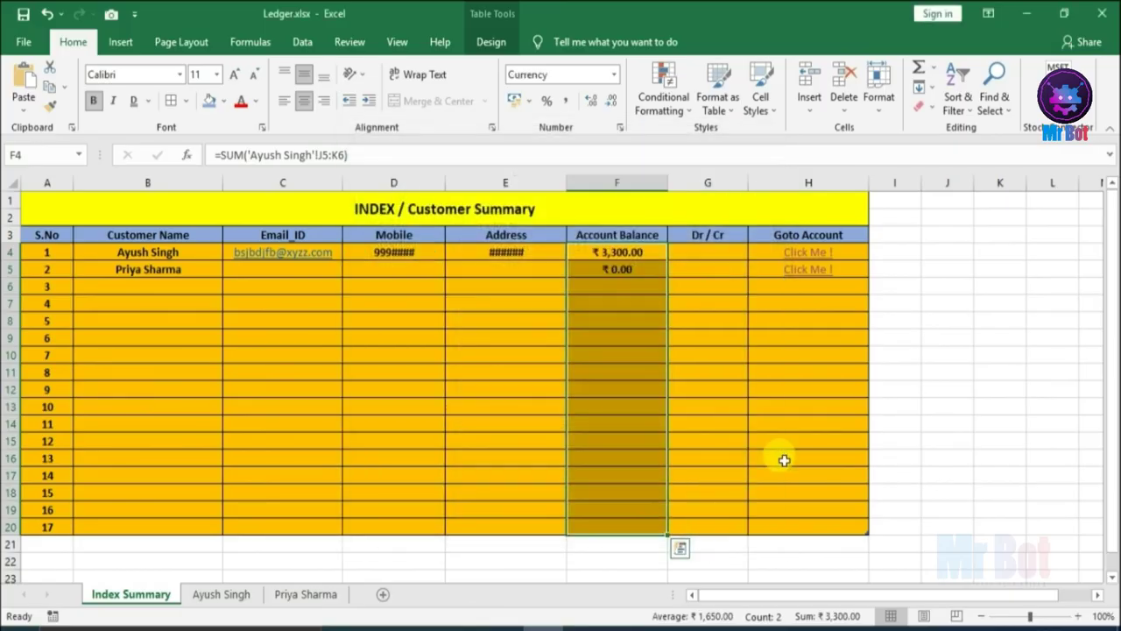
{"action": "left_click", "coordinate": [793, 456]}
{"action": "left_click", "coordinate": [604, 277]}
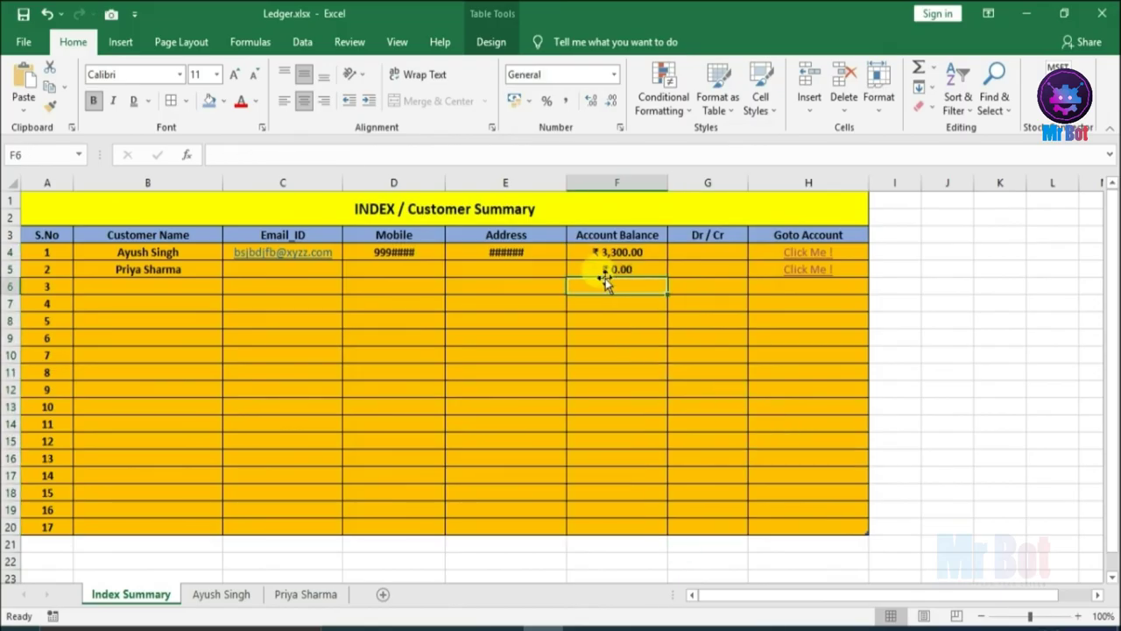
{"action": "left_click", "coordinate": [744, 426]}
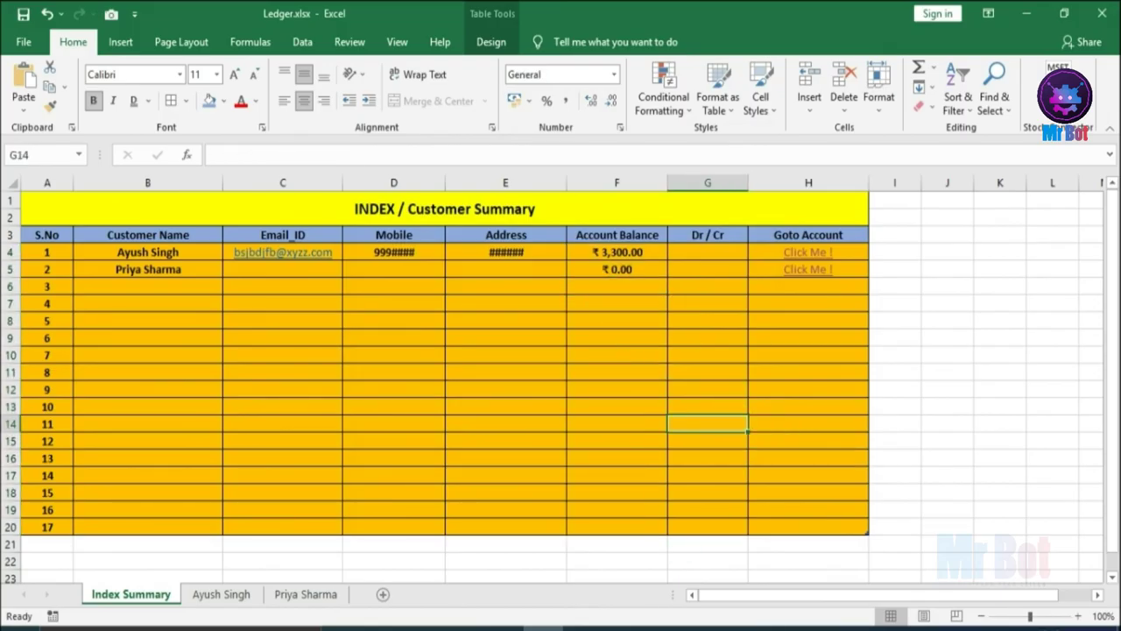
Review the second customer's ledger and the Index Summary, ending on the first customer's ₹ 3,300.00 ledger
{"action": "left_click", "coordinate": [120, 286]}
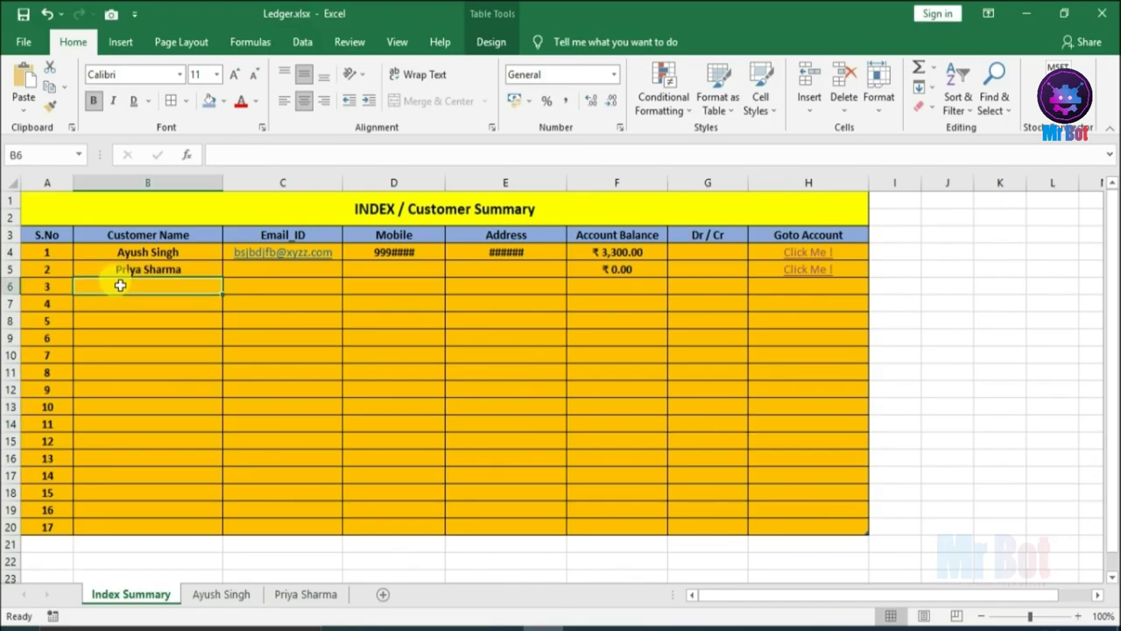
{"action": "left_click", "coordinate": [307, 604]}
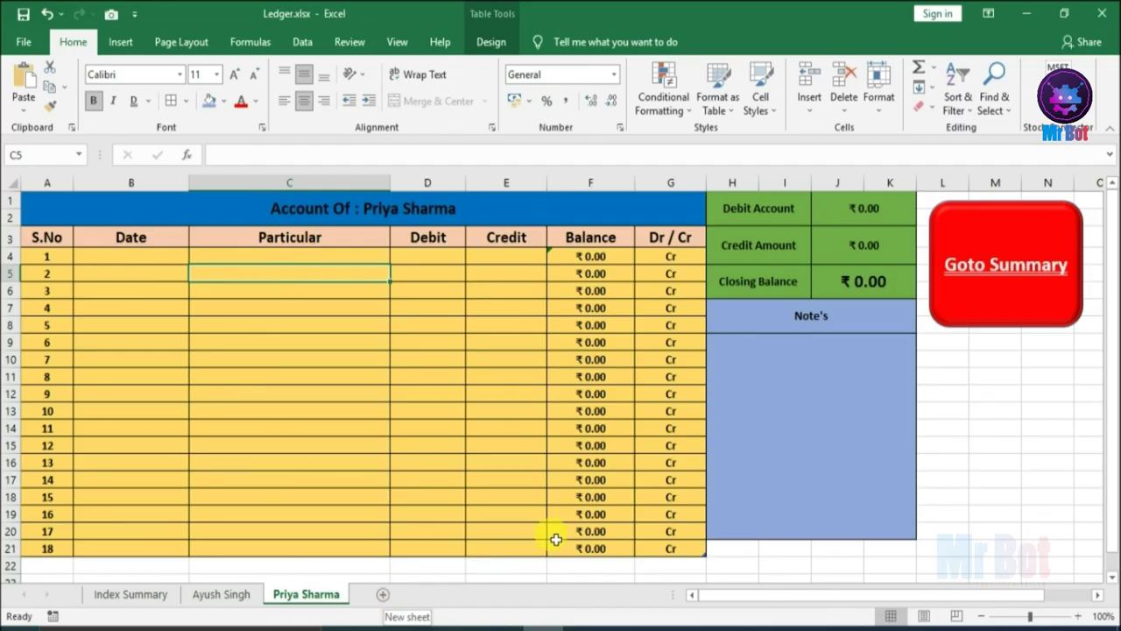
{"action": "left_click", "coordinate": [870, 346]}
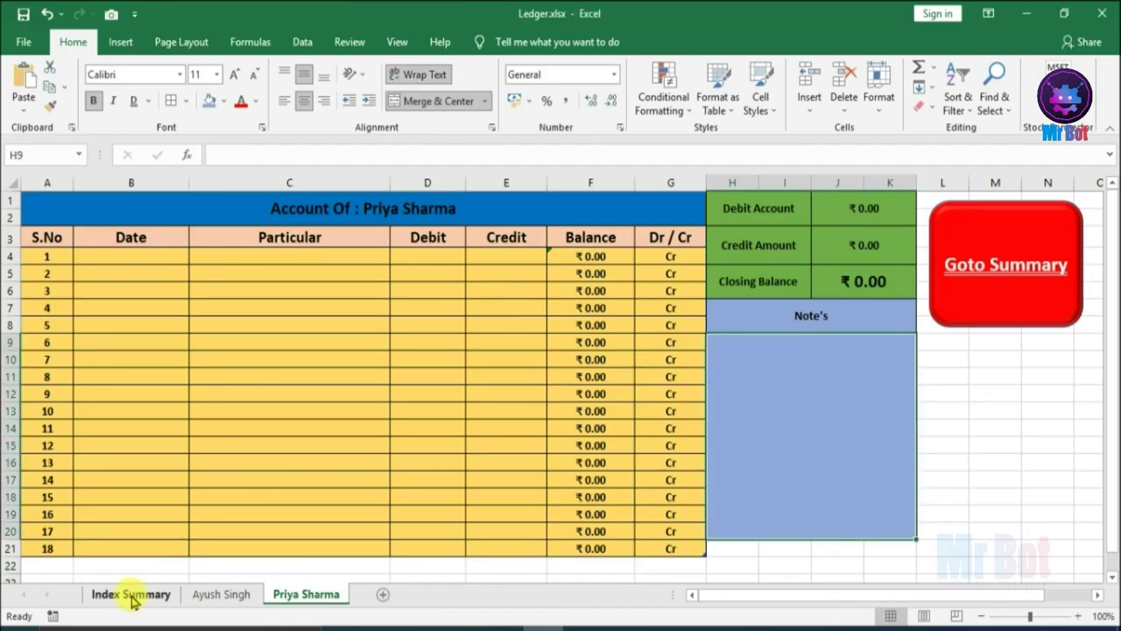
{"action": "left_click", "coordinate": [132, 596]}
{"action": "left_click", "coordinate": [684, 371]}
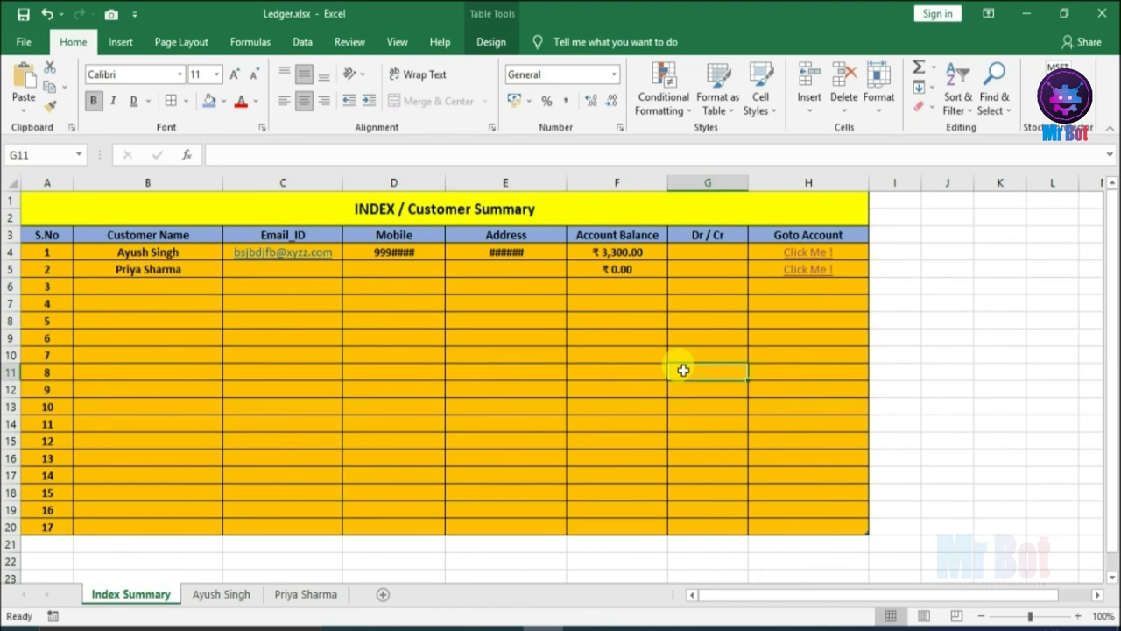
{"action": "left_click", "coordinate": [235, 594]}
{"action": "left_click", "coordinate": [625, 348]}
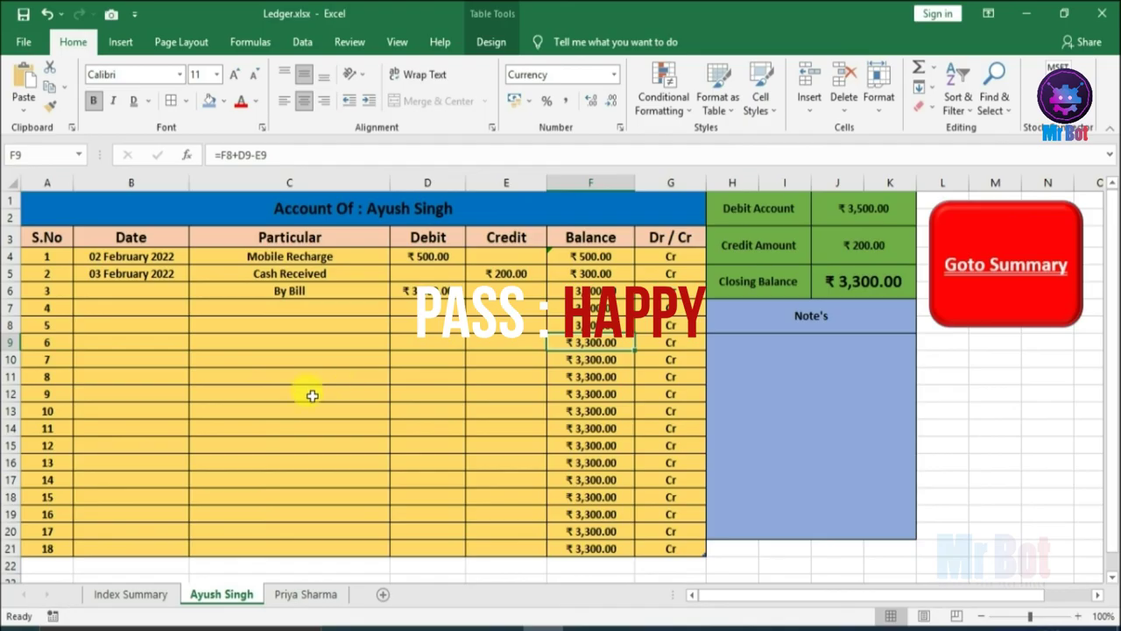
{"action": "left_click", "coordinate": [312, 396]}
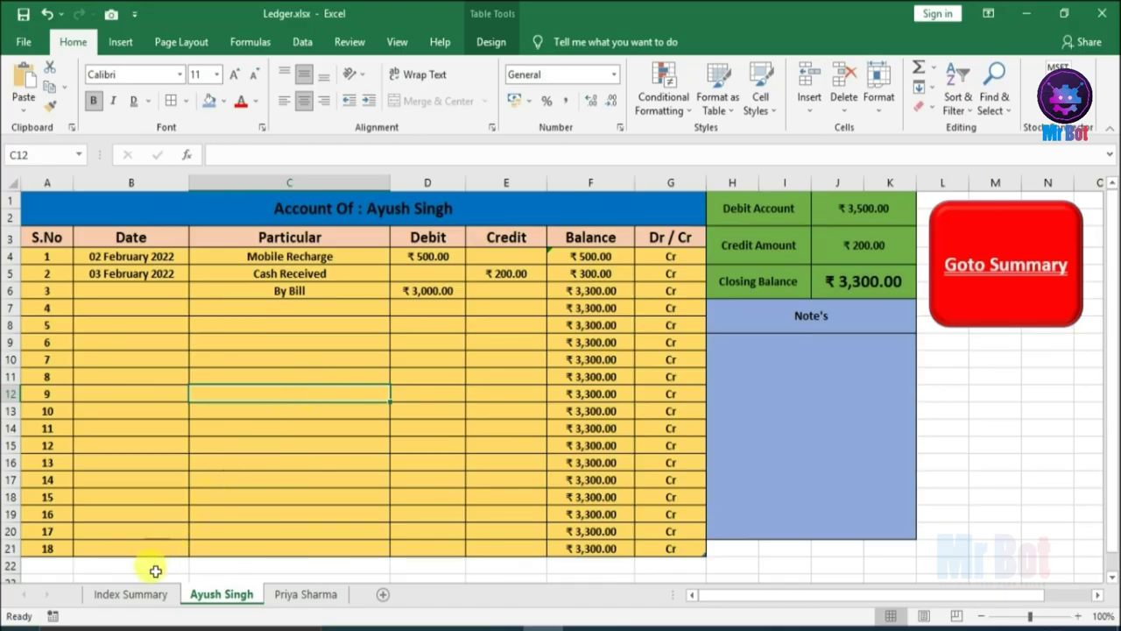
{"action": "left_click", "coordinate": [130, 594]}
{"action": "left_click", "coordinate": [216, 596]}
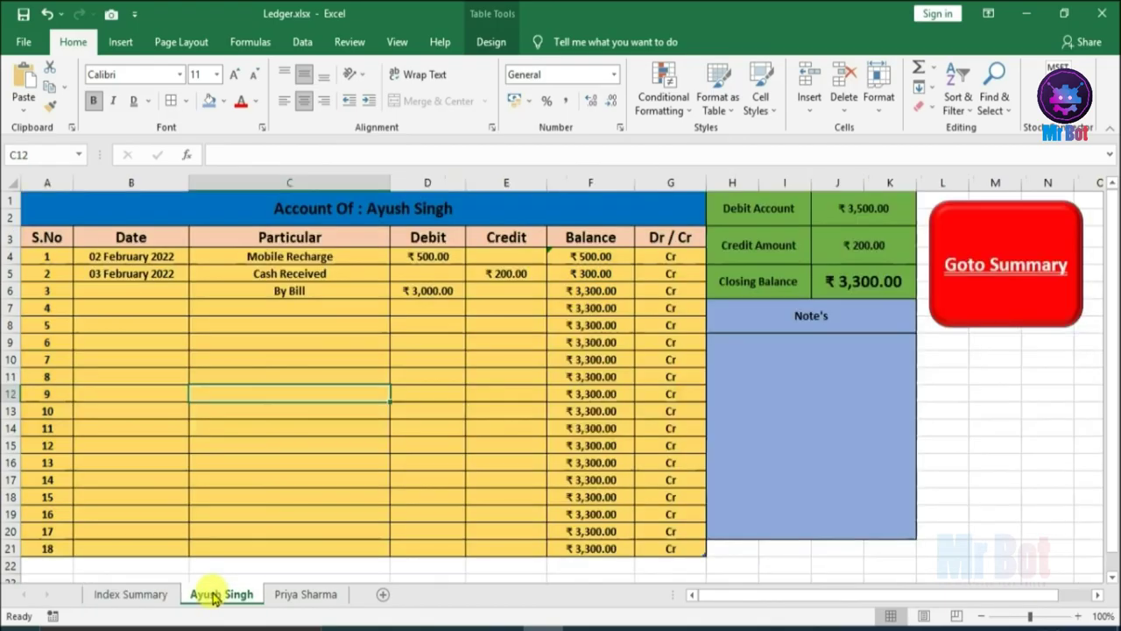
{"action": "left_click", "coordinate": [305, 596]}
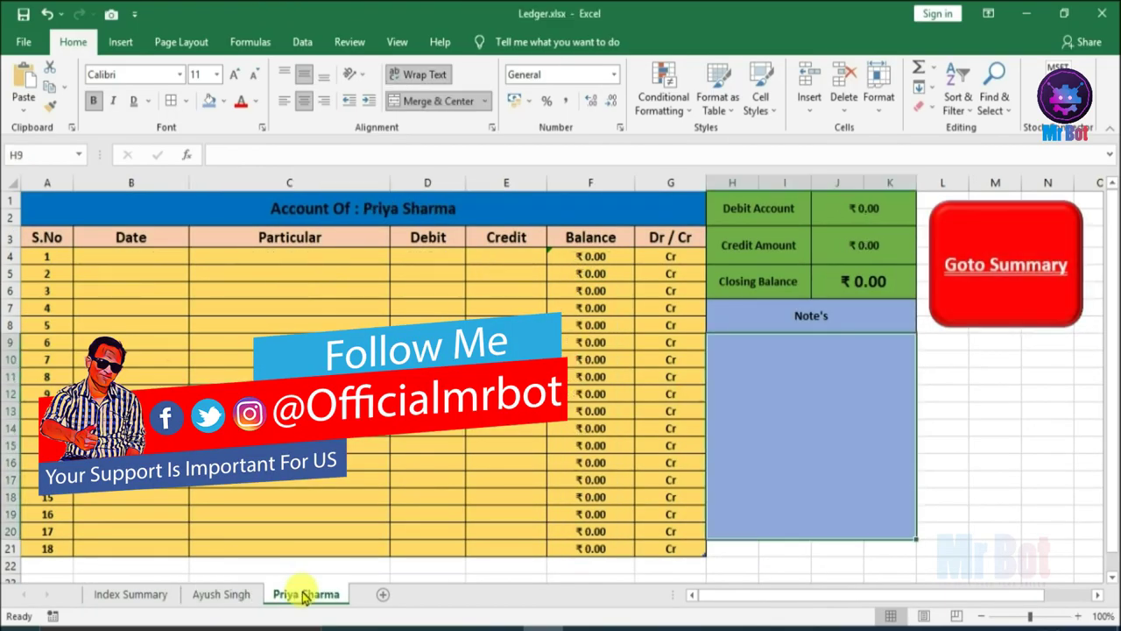
{"action": "left_click", "coordinate": [212, 599]}
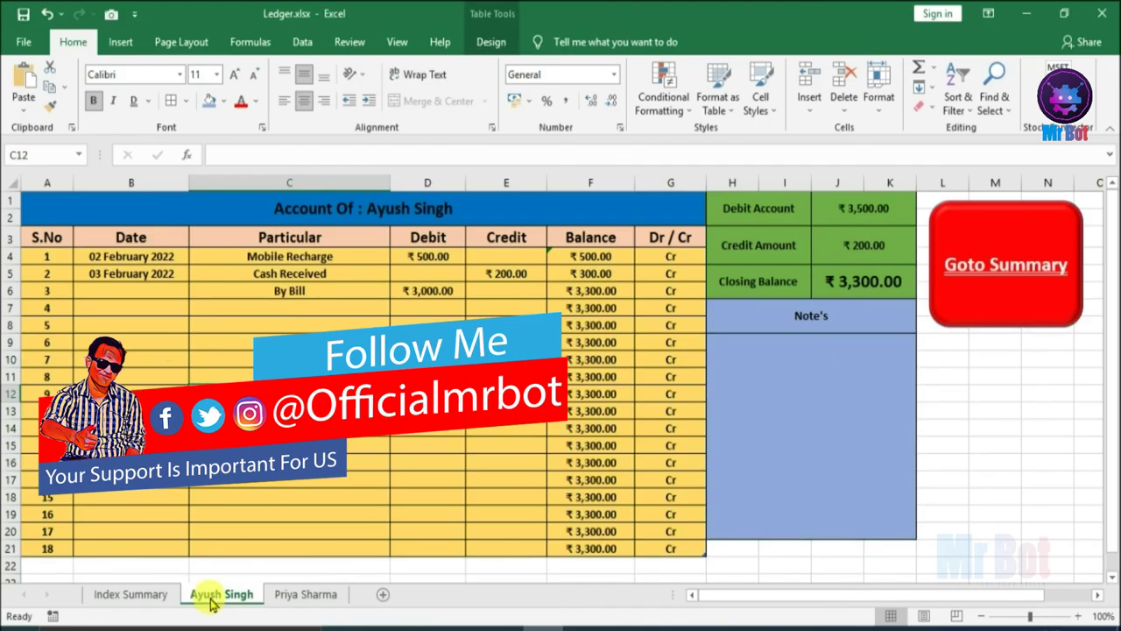